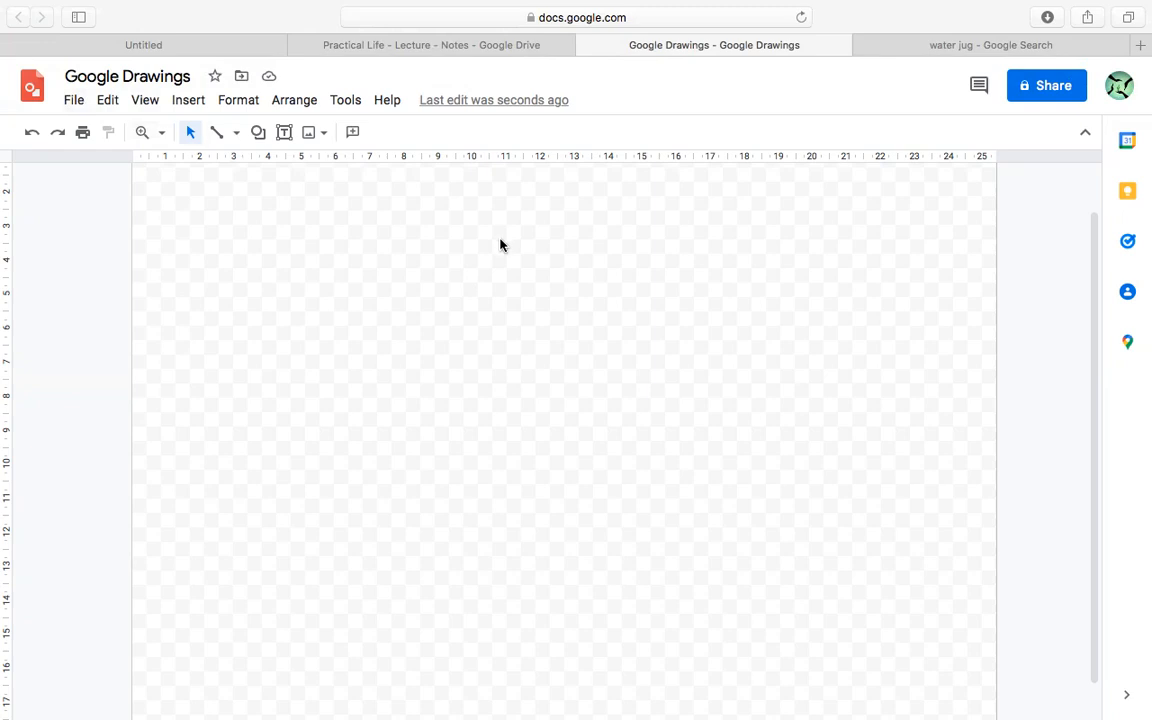
- Examine the page setup's size presets, custom dimensions and measurement units, and close it without applying anything
left_click(71, 103)
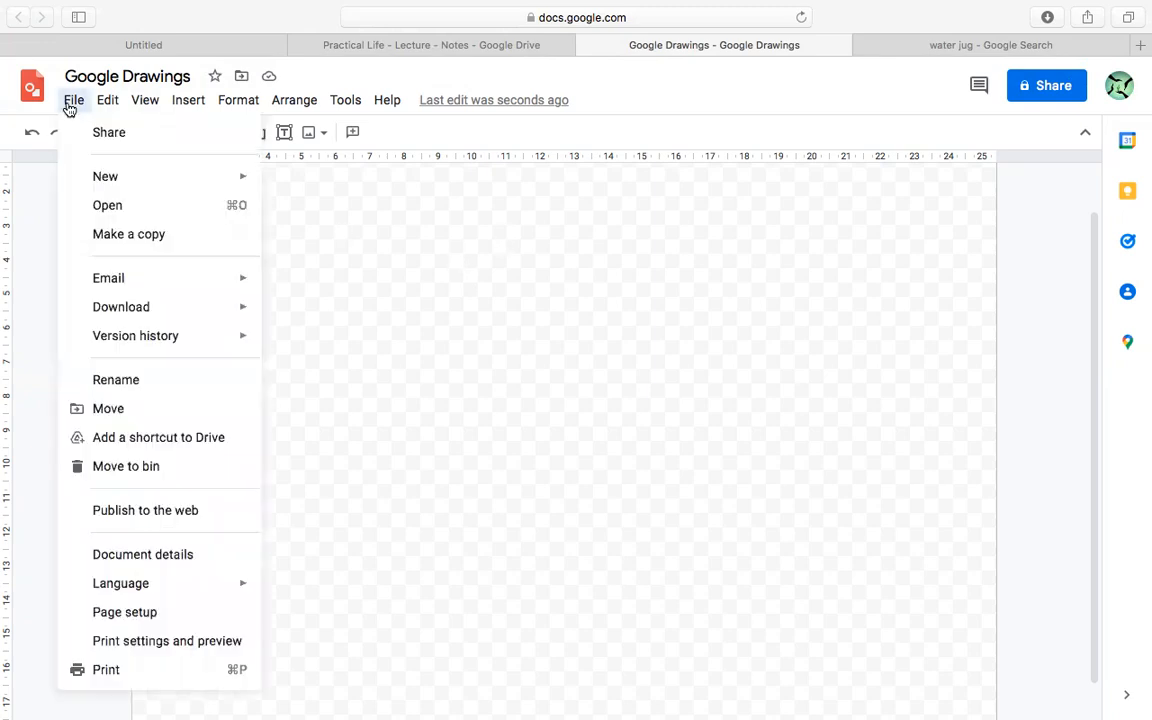
left_click(137, 620)
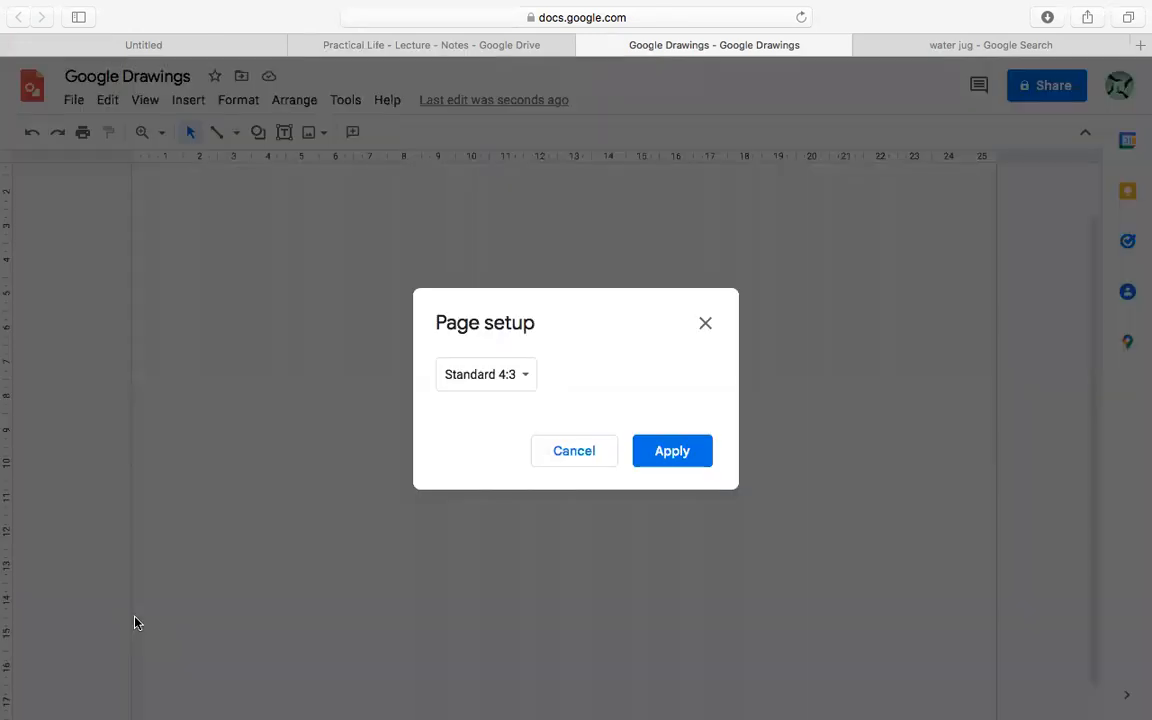
left_click(518, 374)
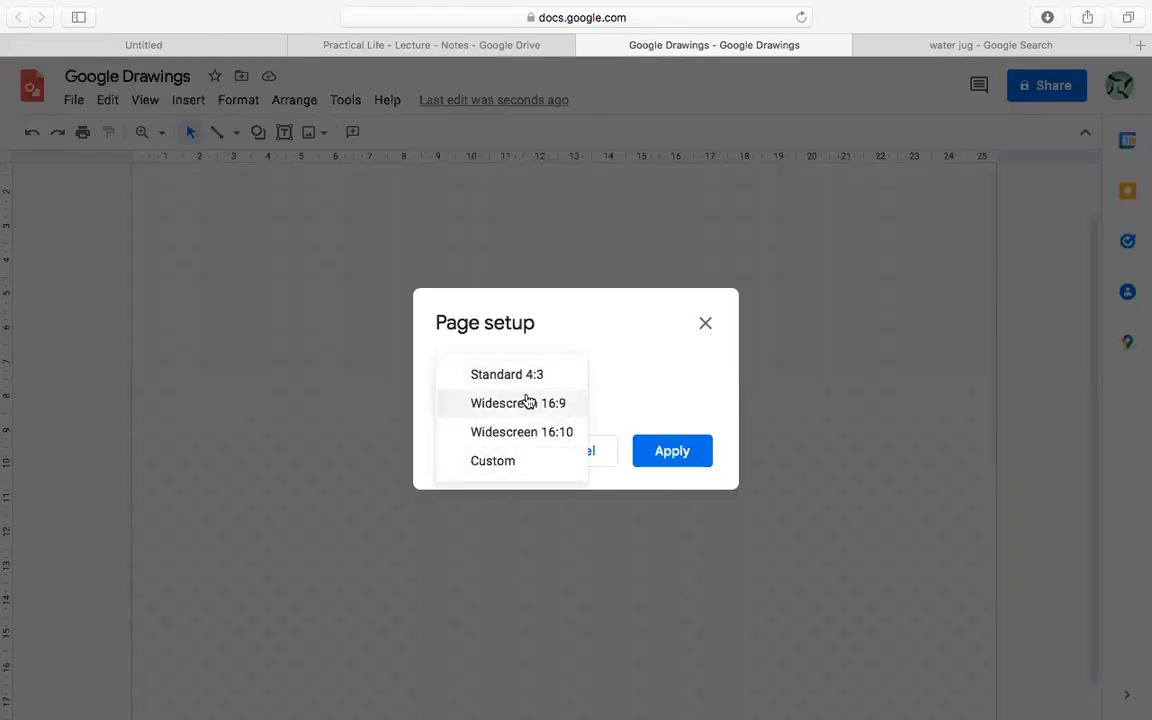
left_click(507, 477)
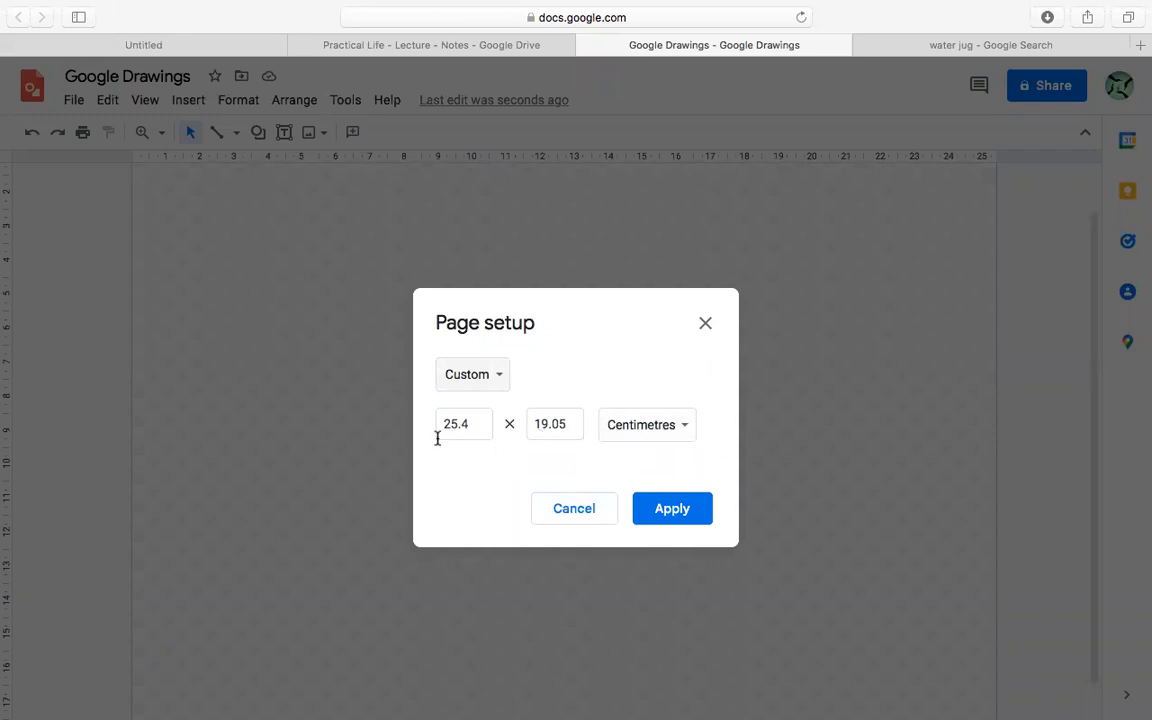
left_click(677, 437)
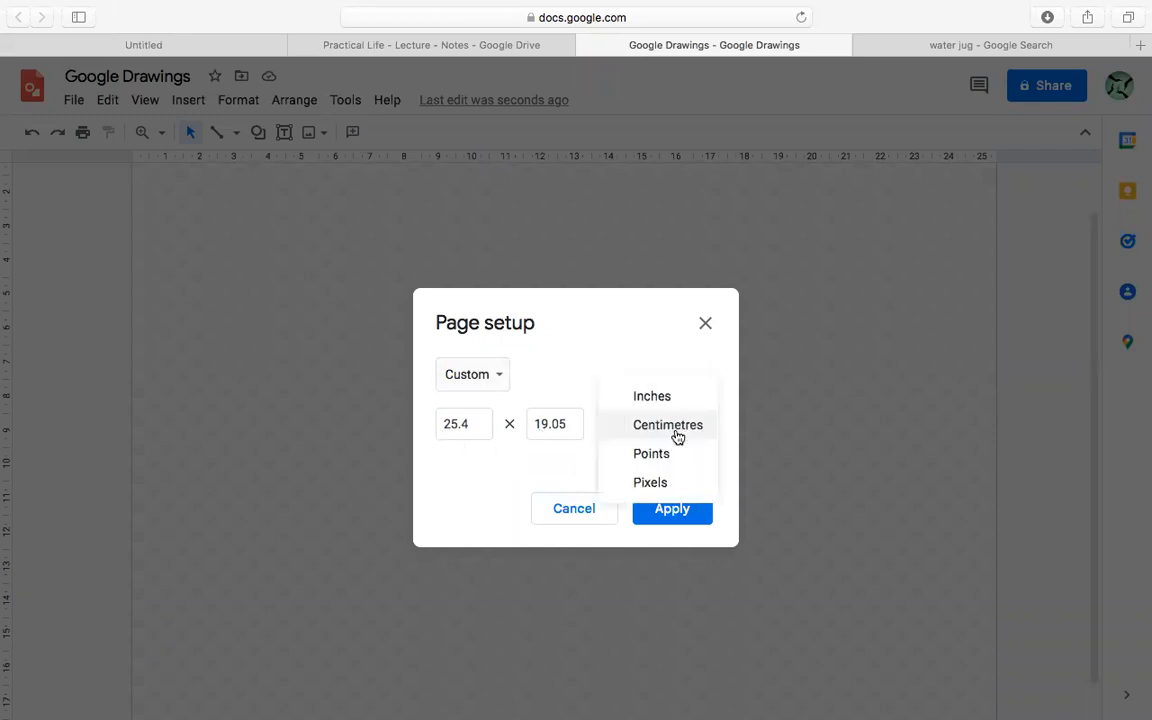
left_click(576, 510)
scroll(464, 351, "down", 1)
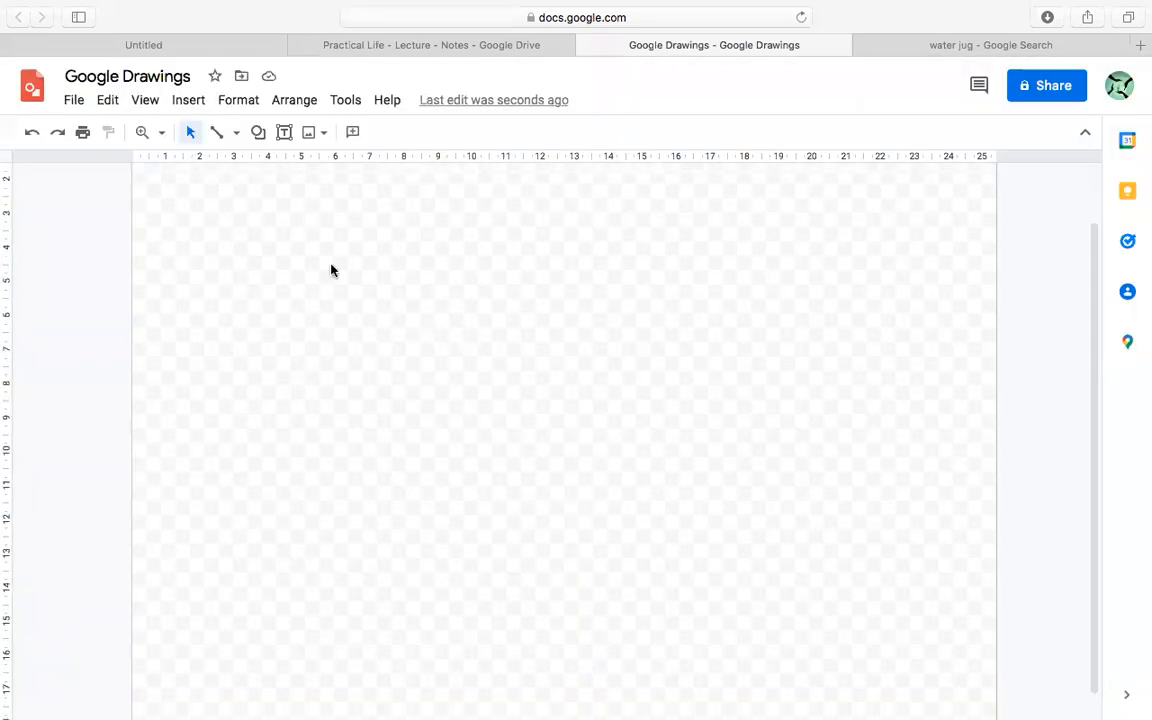
left_click(108, 100)
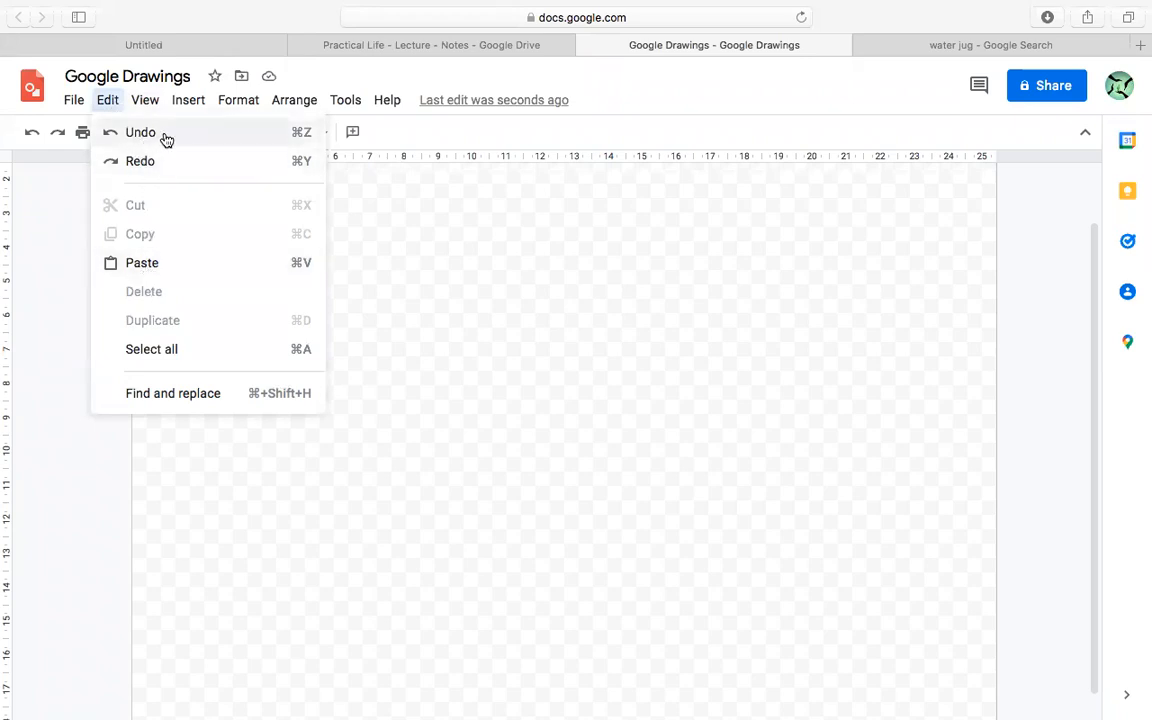
left_click(148, 103)
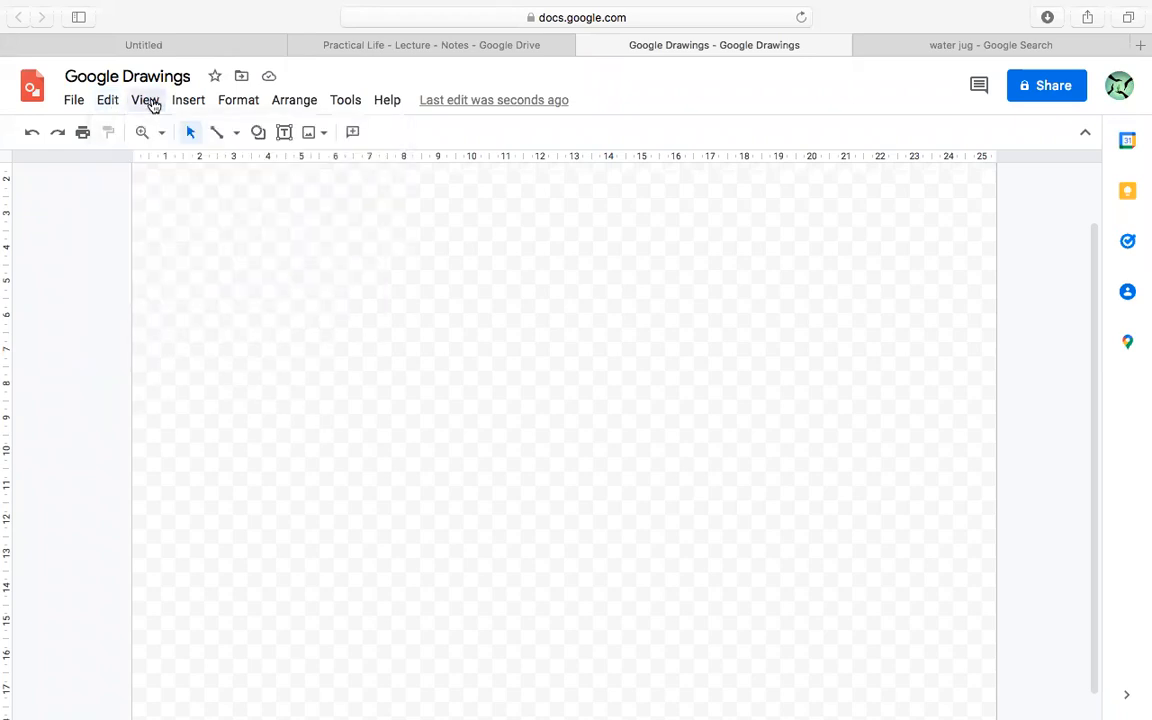
left_click(148, 103)
mouse_move(182, 143)
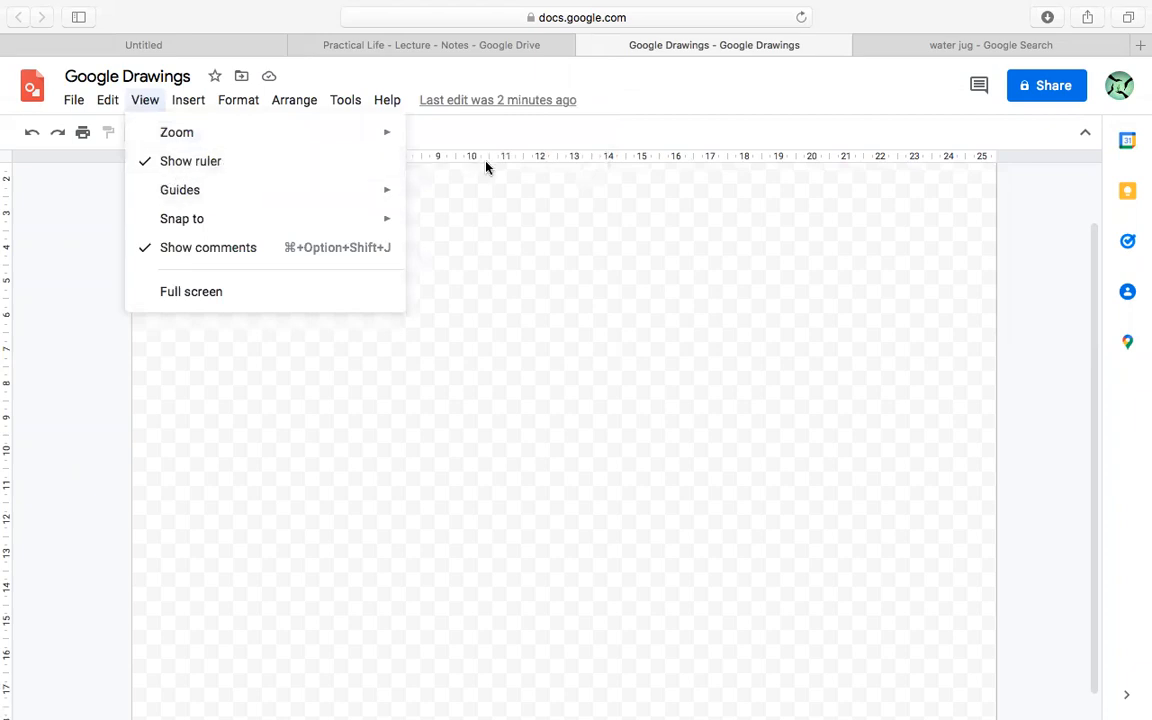
mouse_move(195, 192)
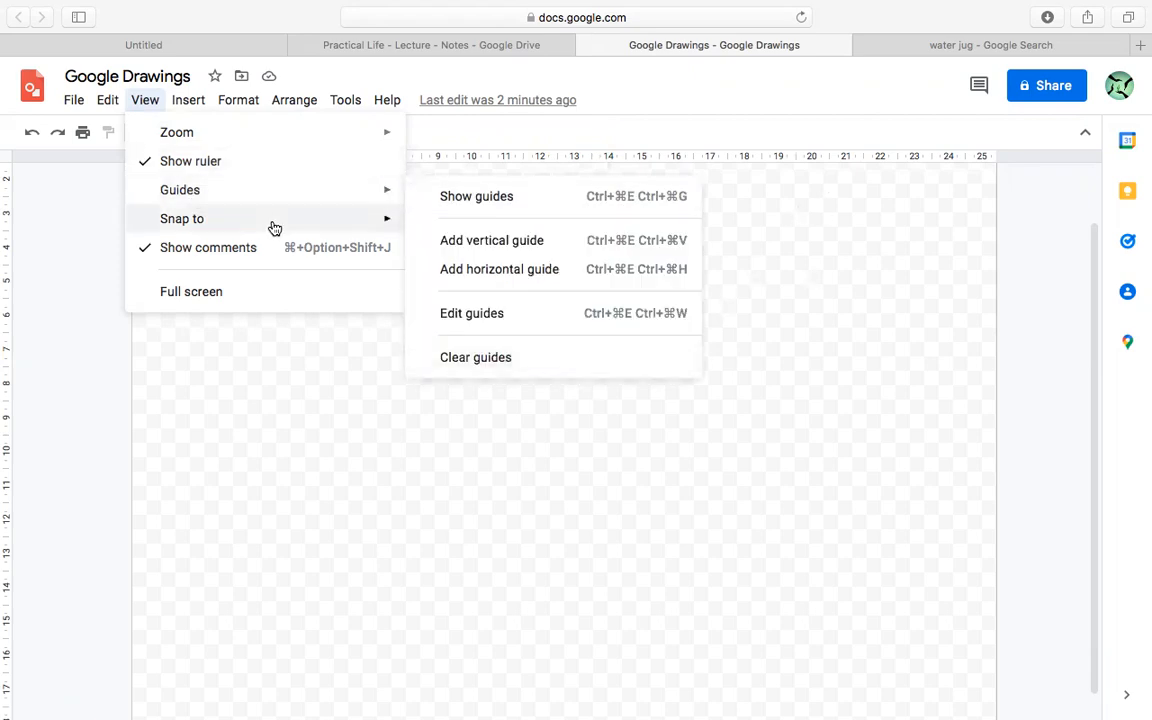
mouse_move(195, 115)
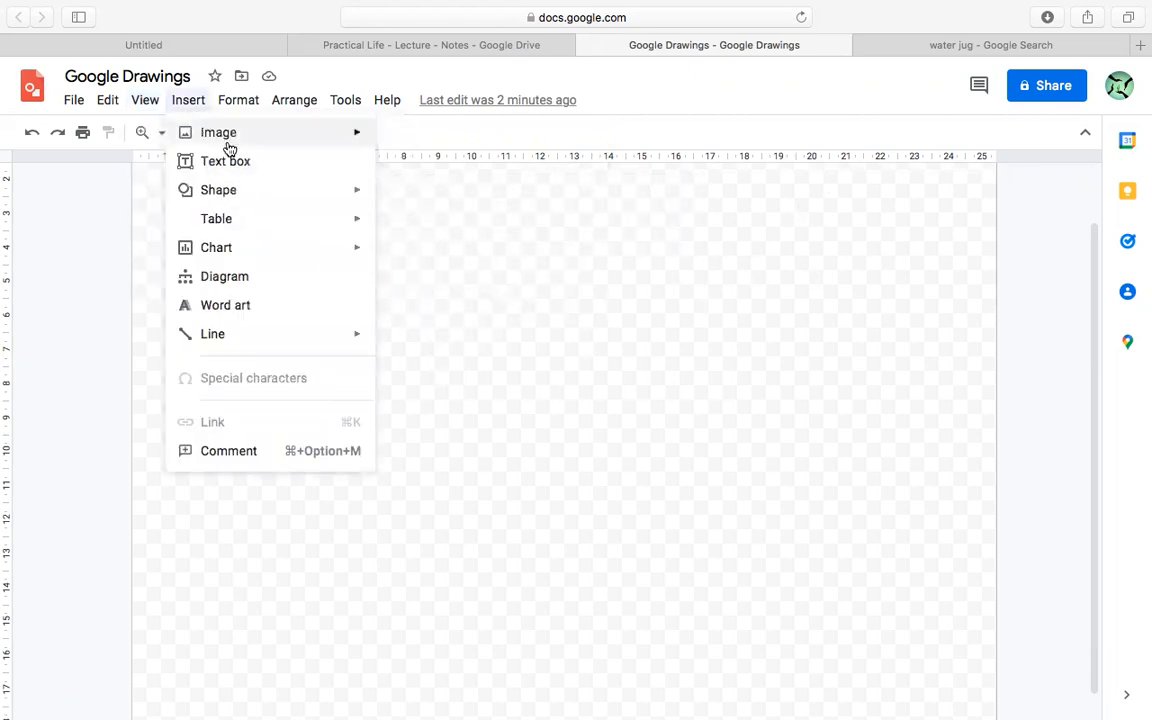
mouse_move(229, 146)
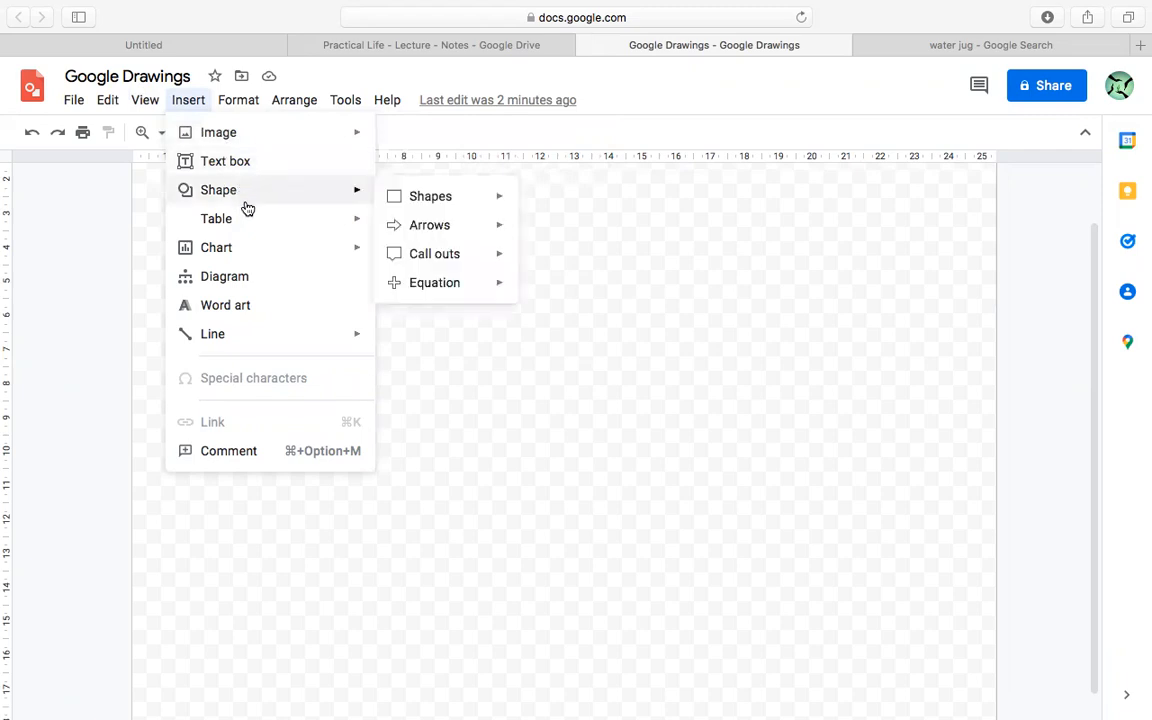
mouse_move(250, 221)
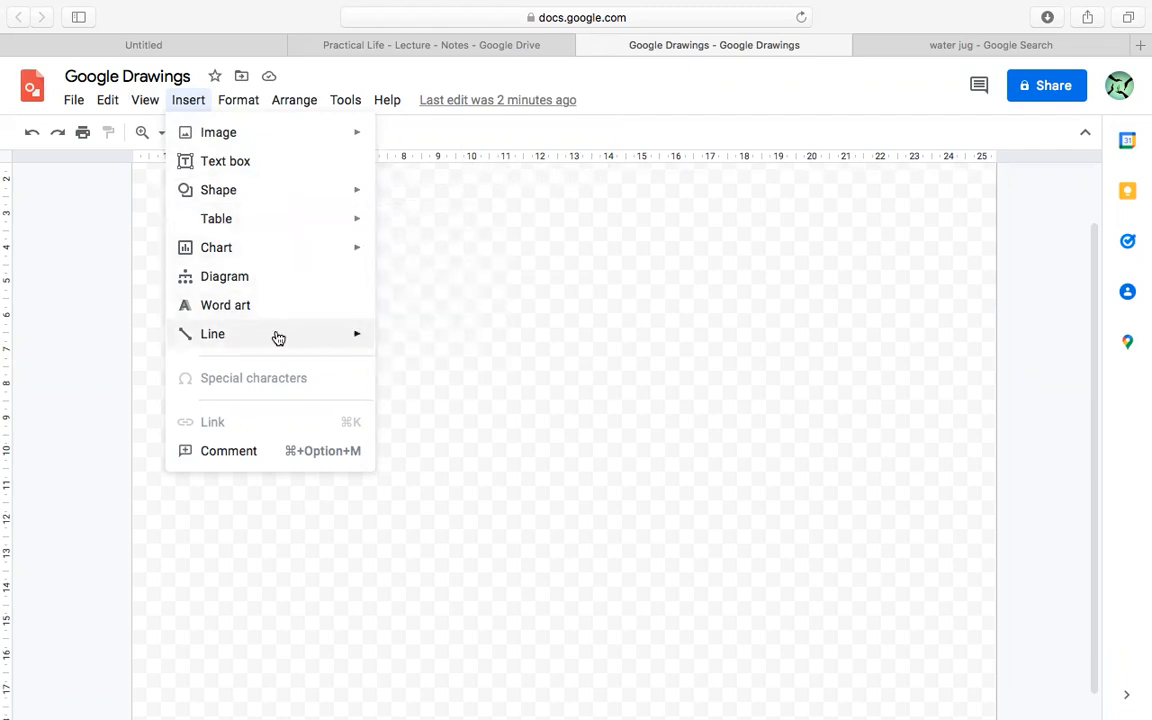
mouse_move(275, 336)
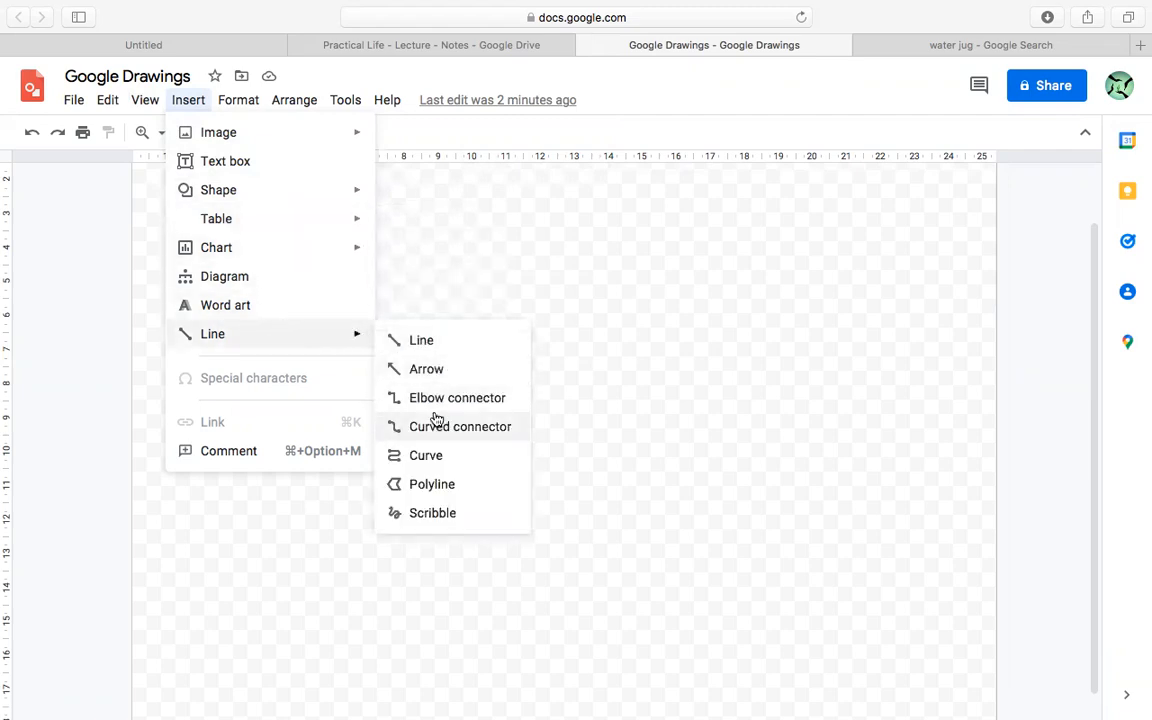
mouse_move(249, 108)
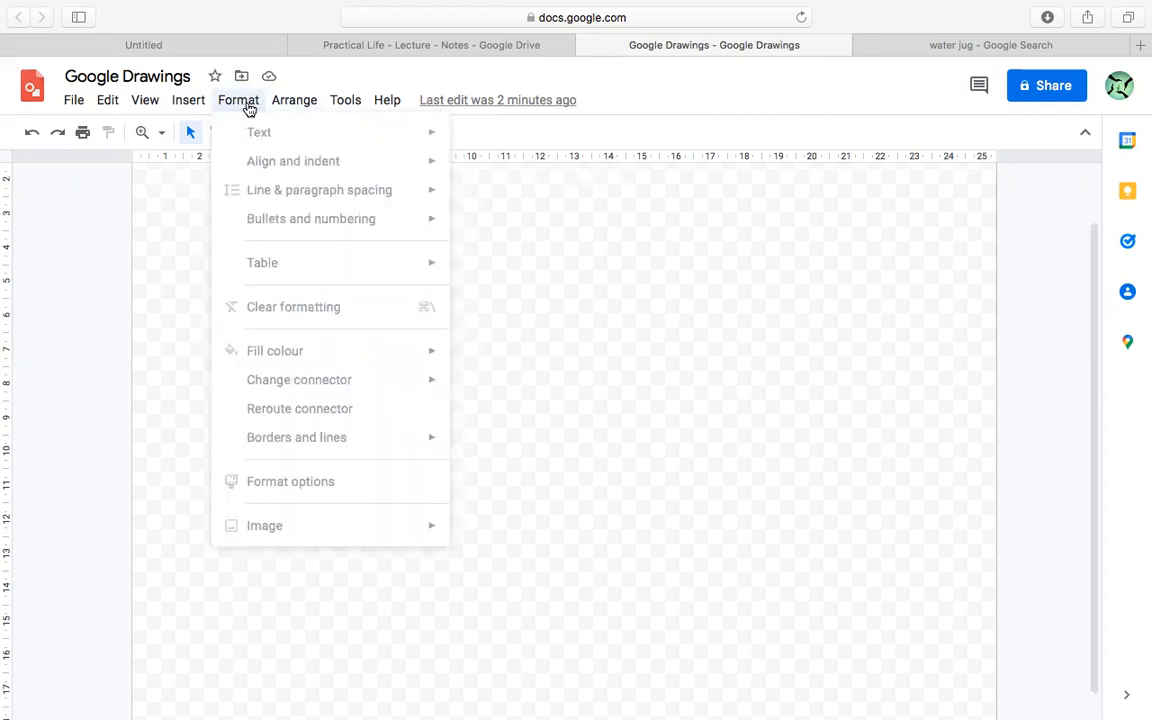
mouse_move(326, 116)
left_click(193, 113)
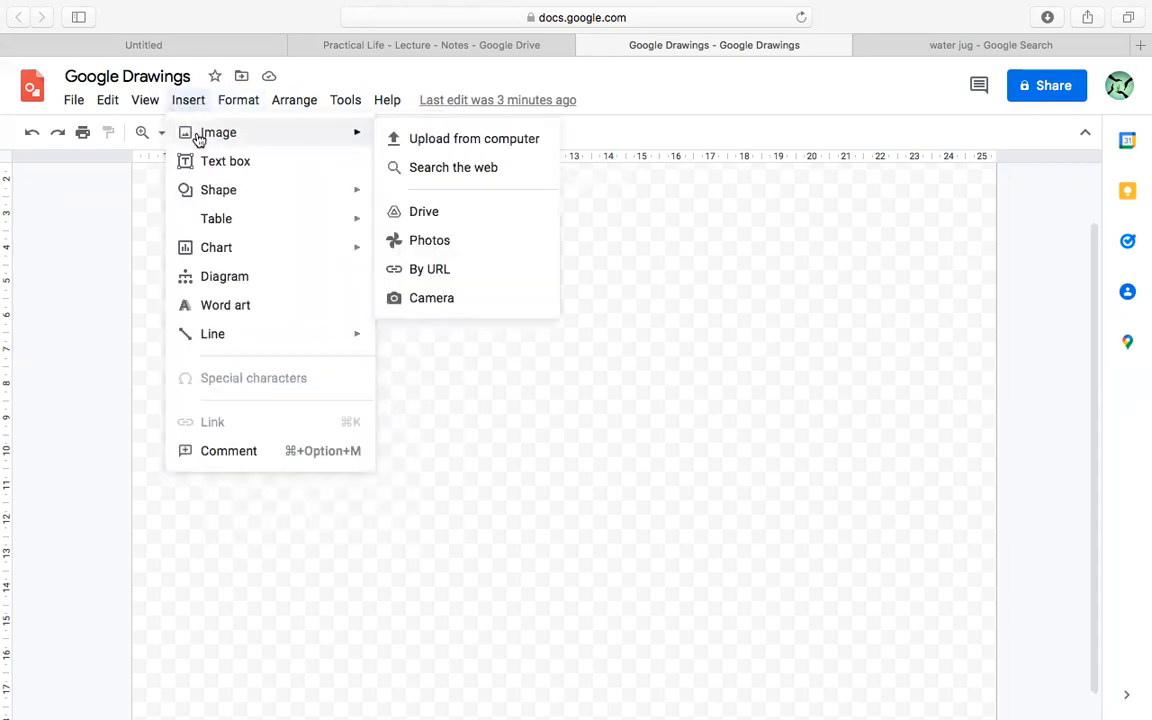
left_click(688, 386)
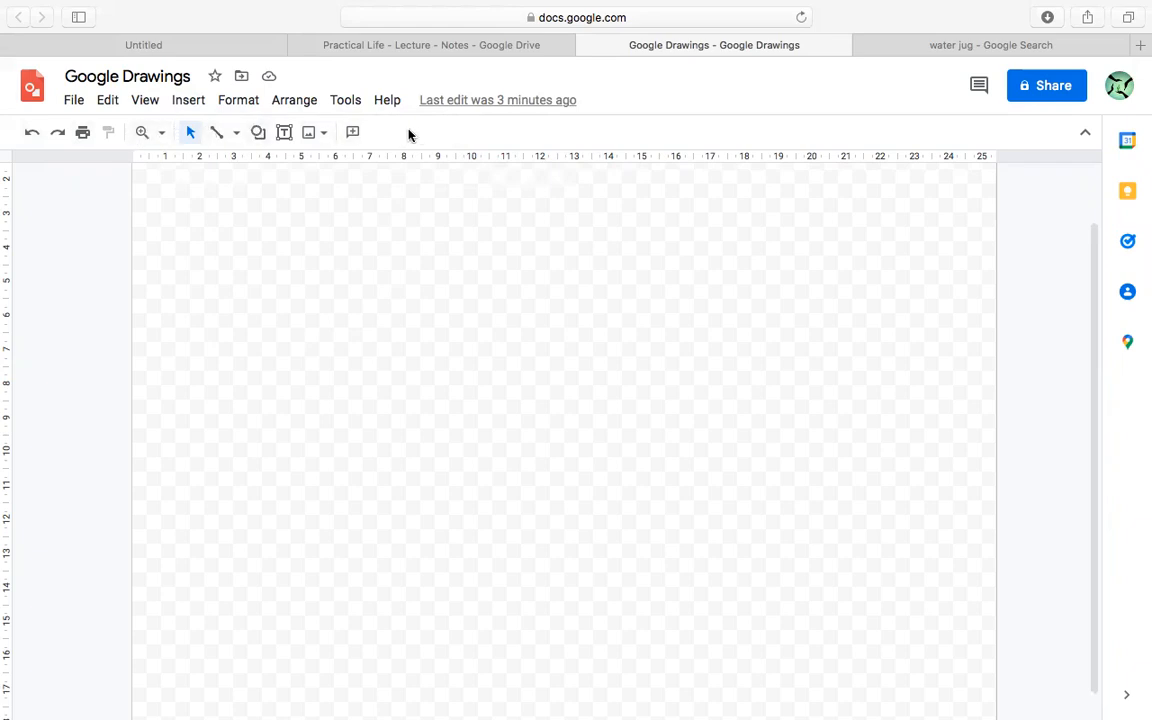
left_click(258, 134)
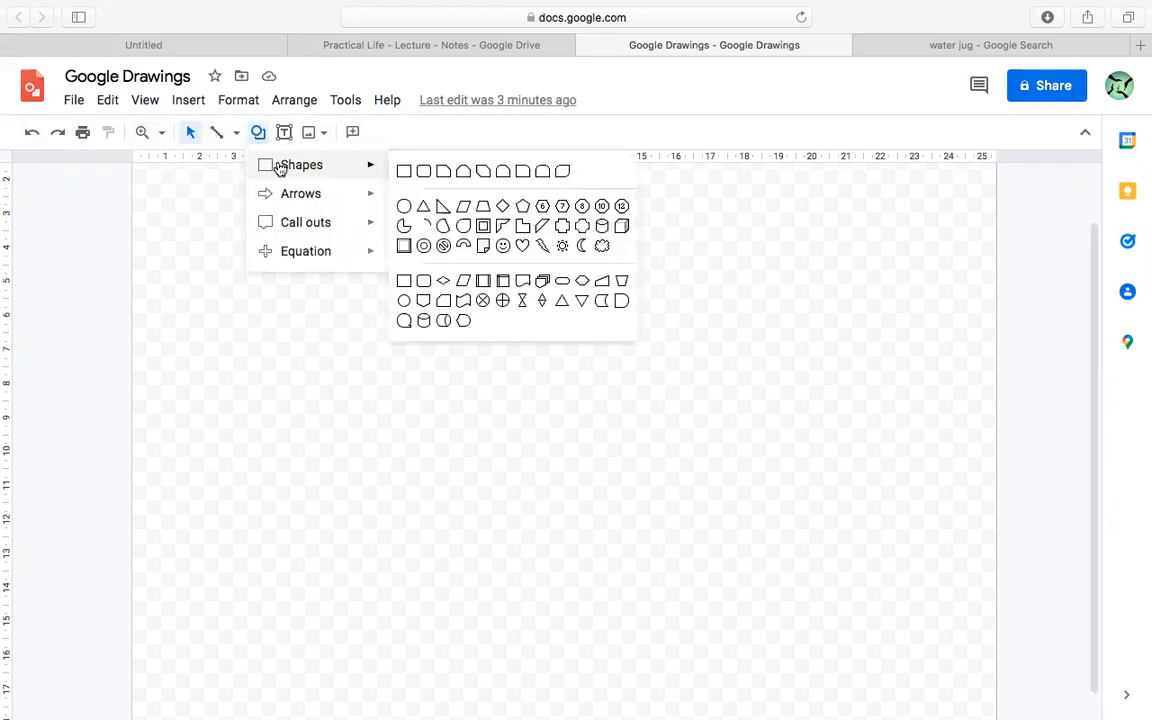
mouse_move(301, 224)
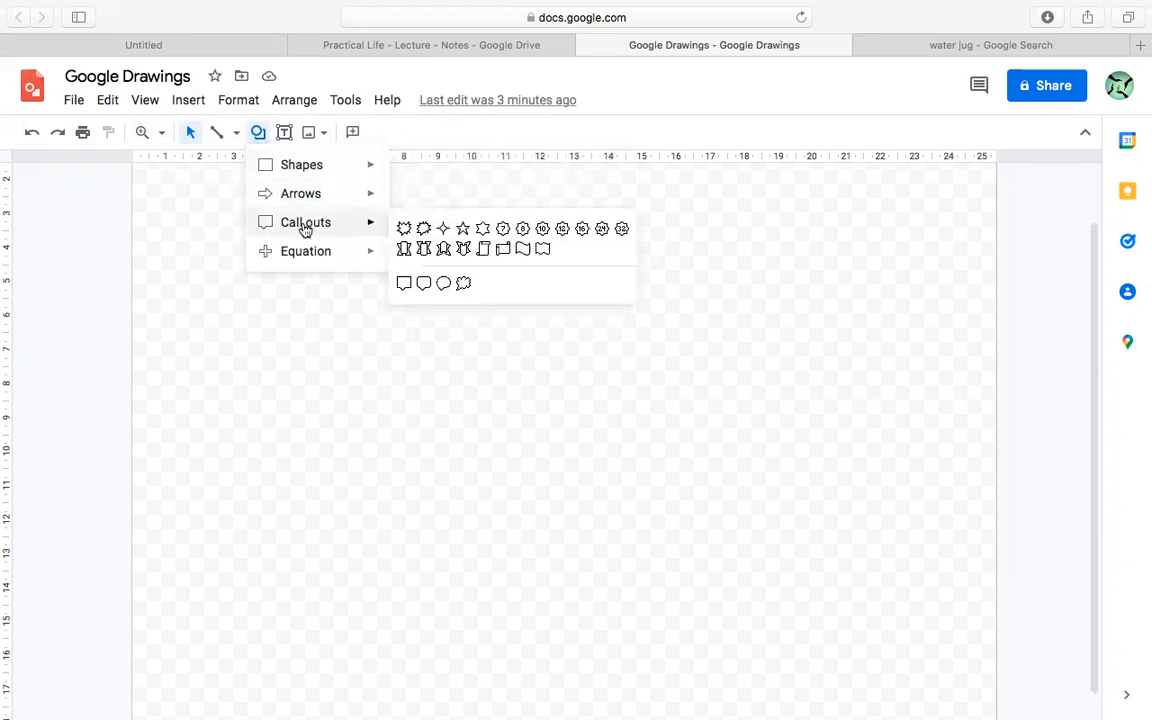
mouse_move(346, 176)
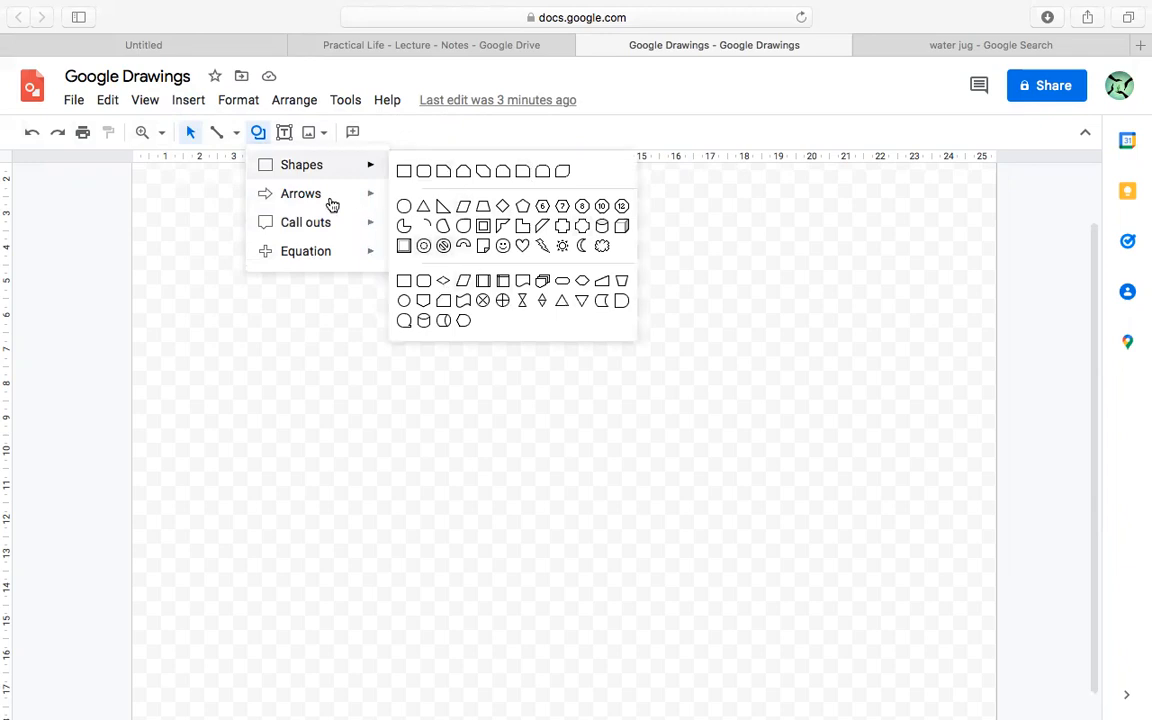
mouse_move(340, 204)
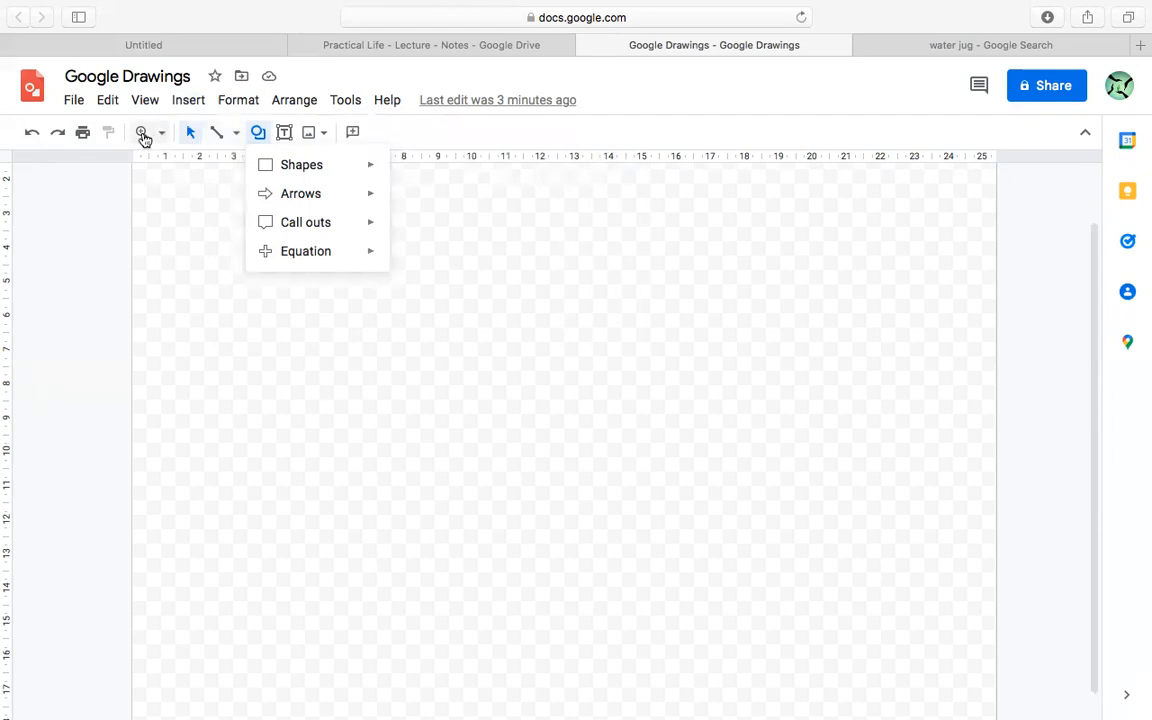
left_click(164, 134)
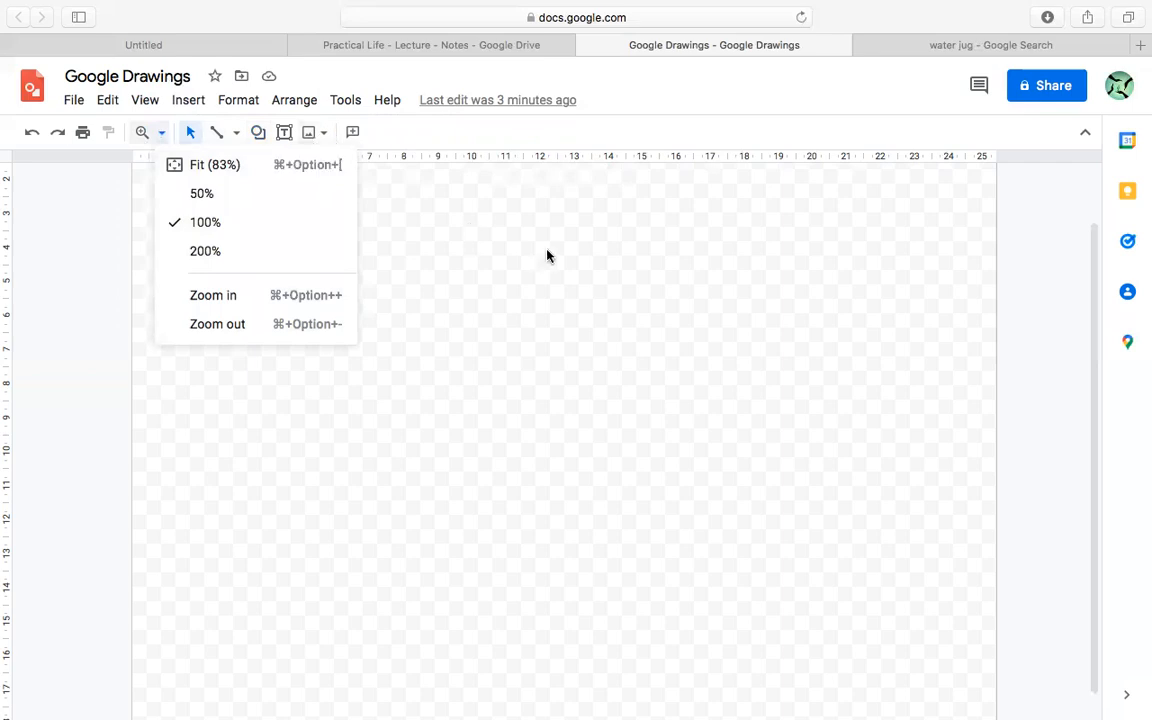
left_click(742, 225)
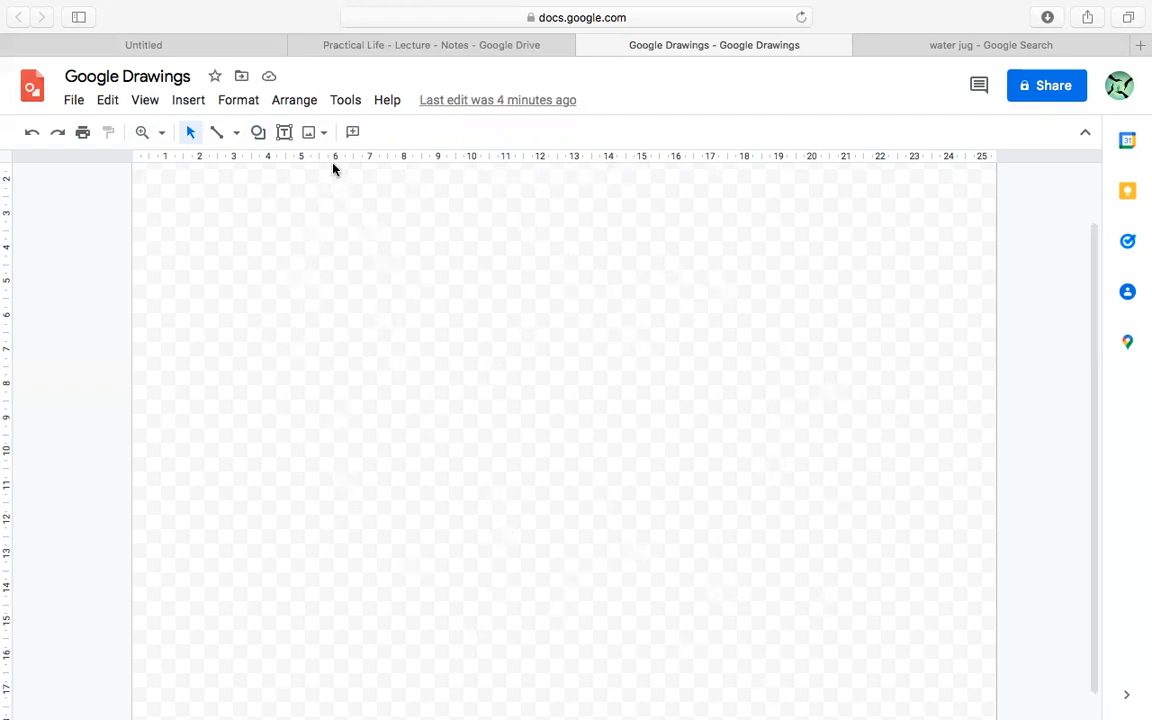
left_click(320, 133)
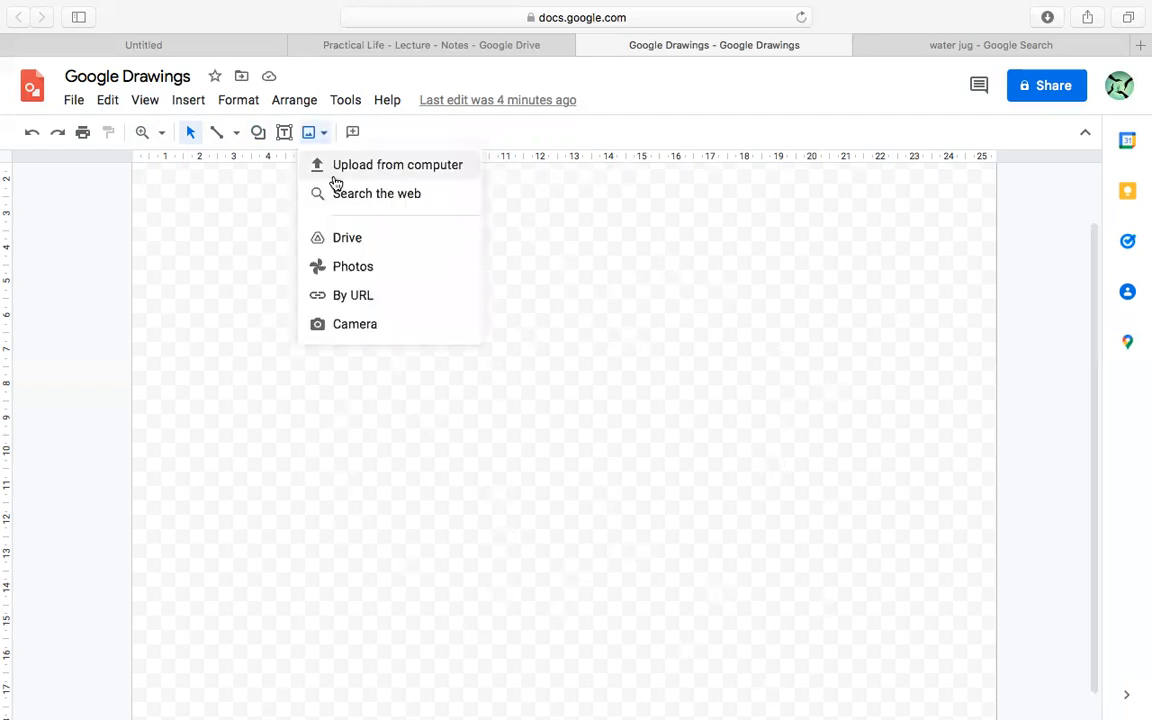
- Draw a rectangle about 9 cm wide and 4.4 cm high, left of the canvas centre, and deselect it
left_click(266, 134)
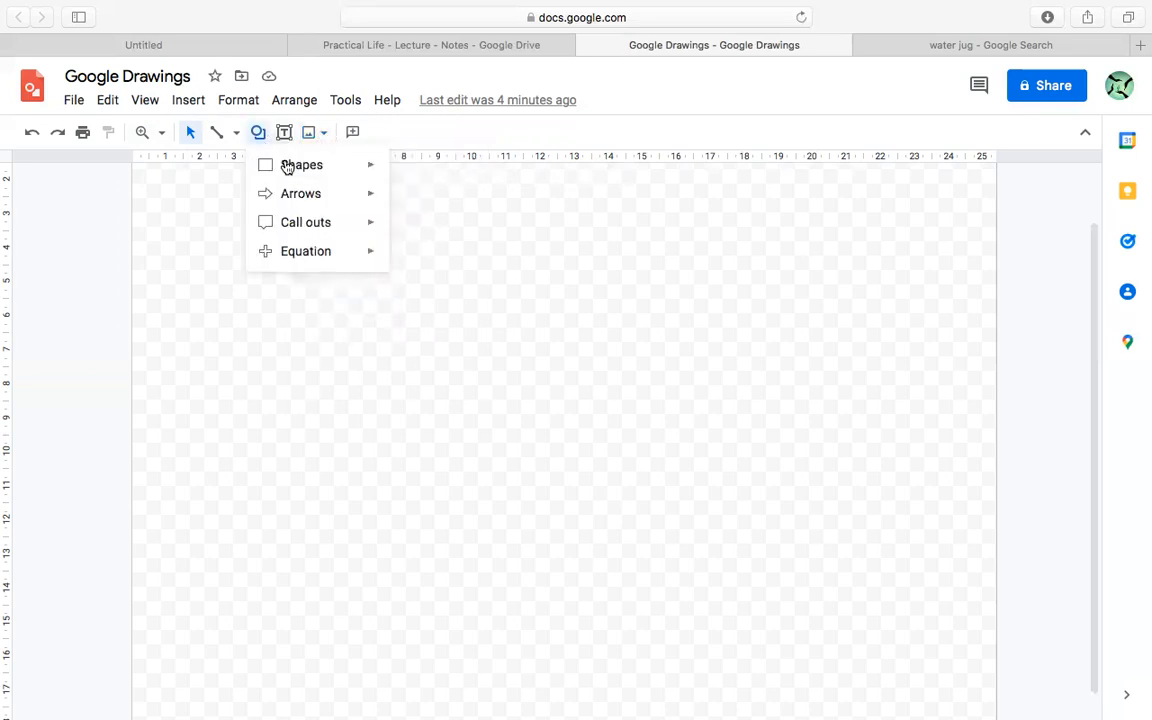
mouse_move(300, 165)
left_click_drag(294, 322, 602, 473)
left_click(641, 488)
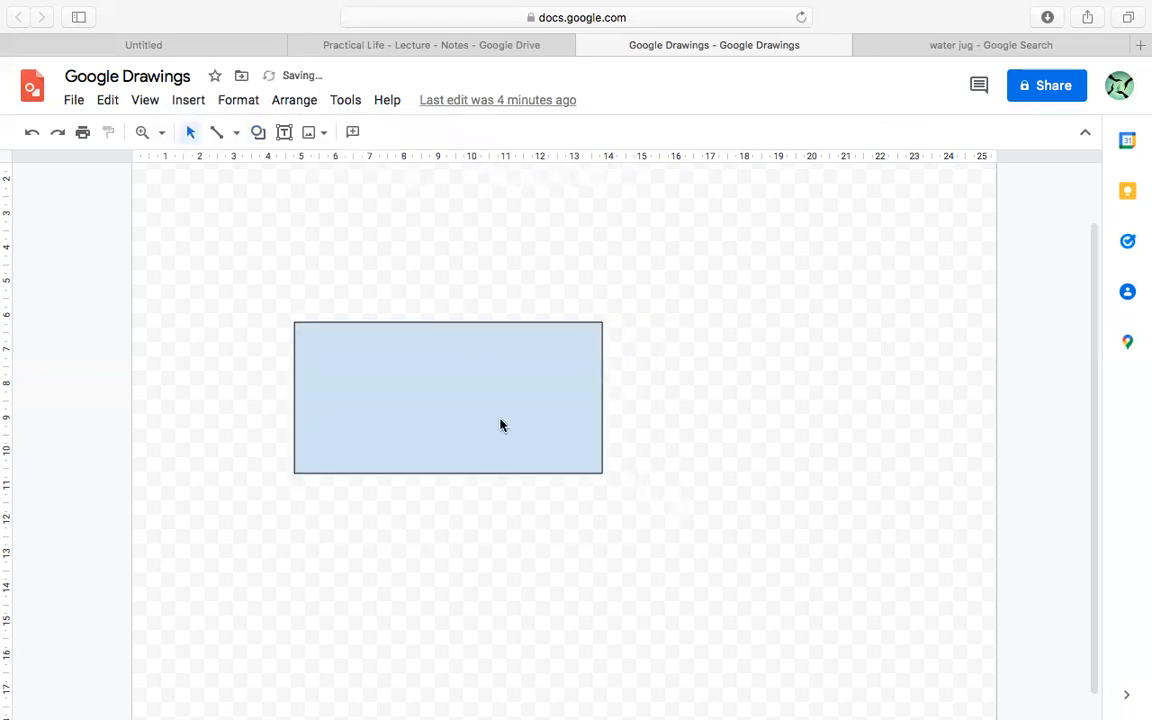
- Shrink the rectangle to about 7 cm wide and 3 cm high, shifting it slightly up and to the left
left_click_drag(232, 297, 681, 547)
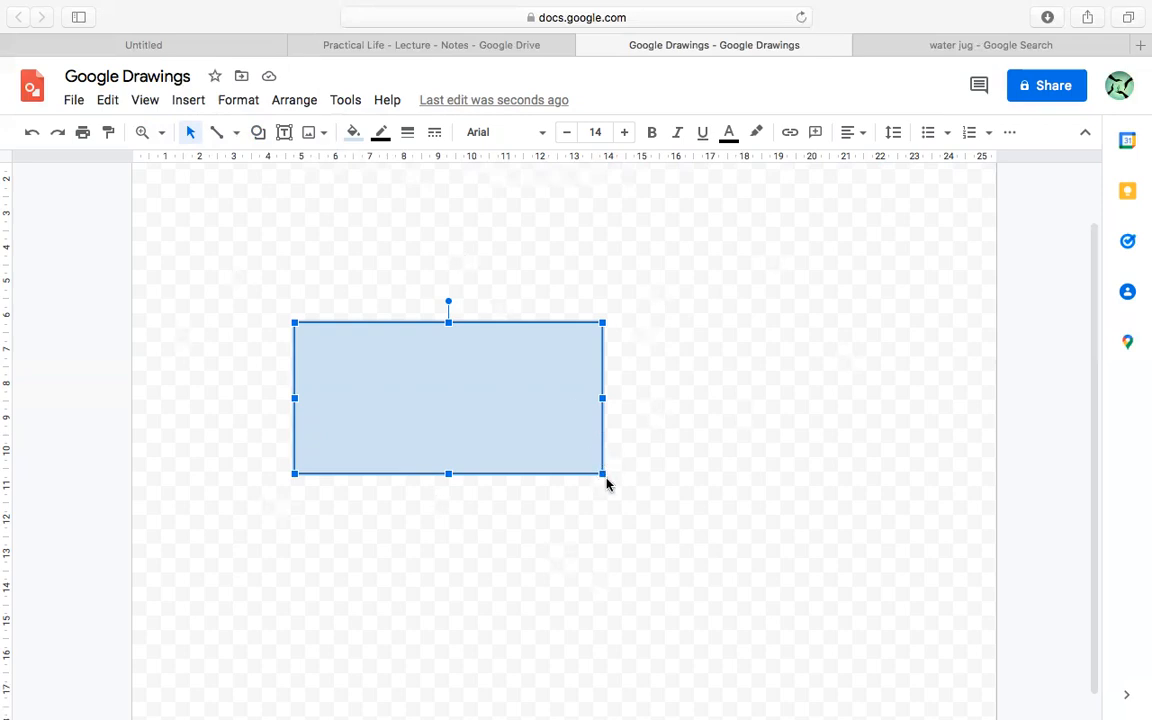
left_click_drag(604, 475, 583, 461)
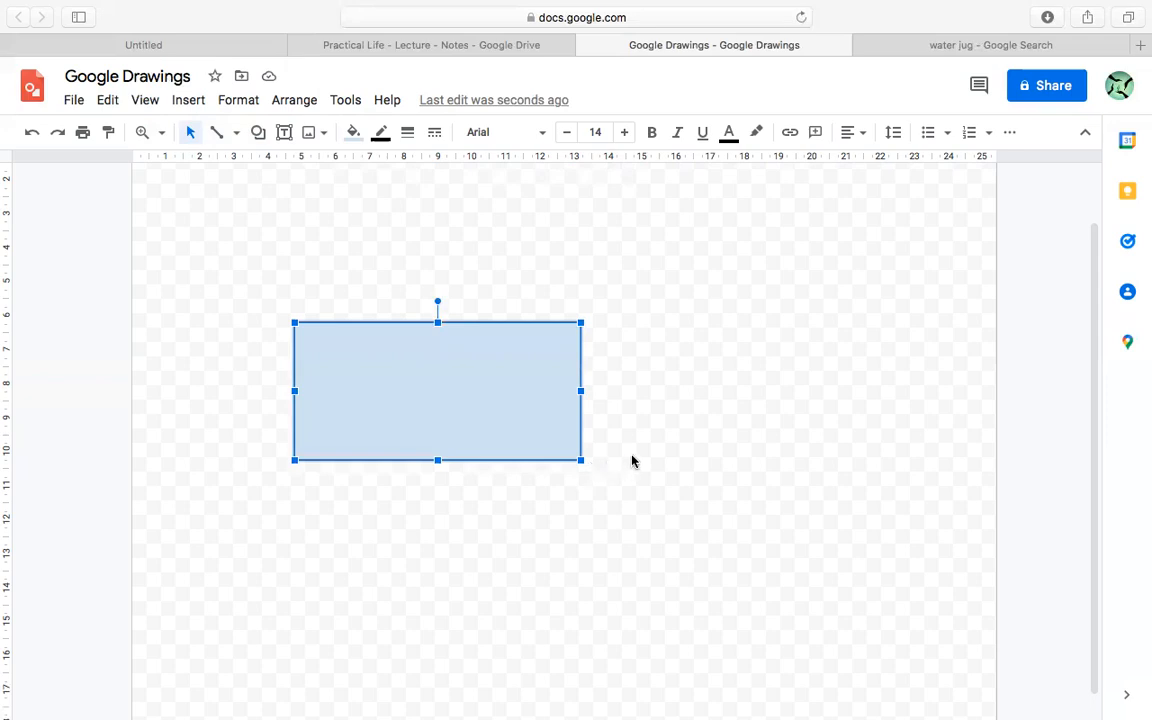
left_click(632, 461)
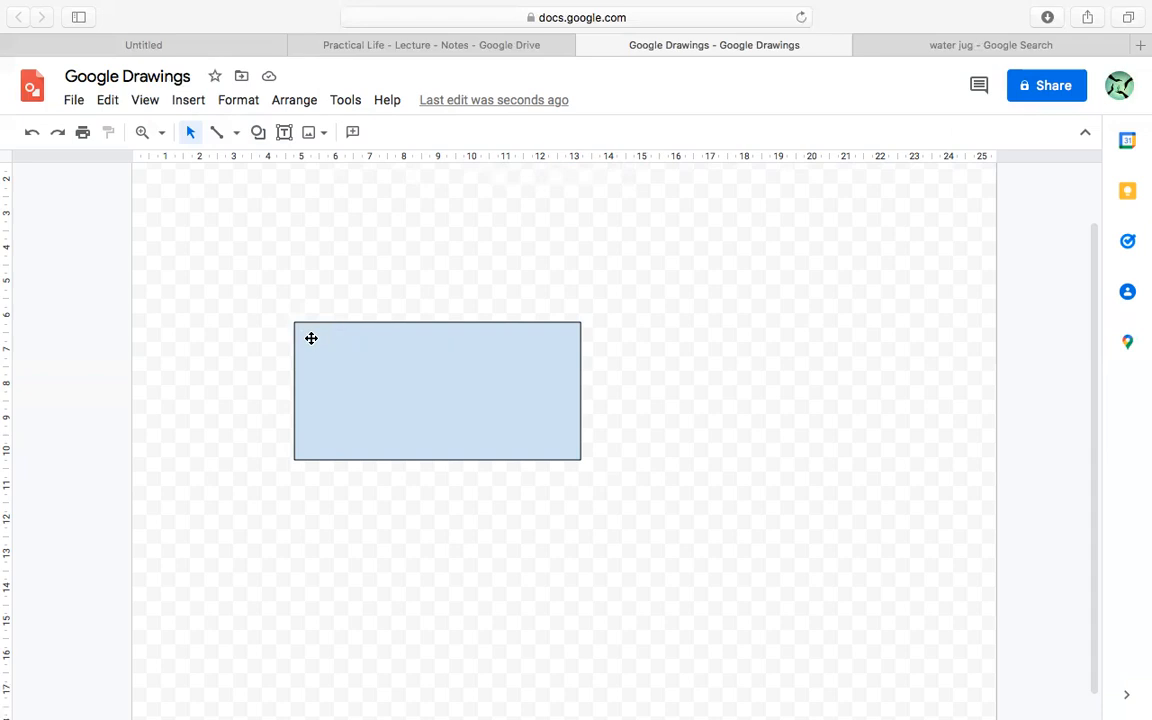
left_click(525, 383)
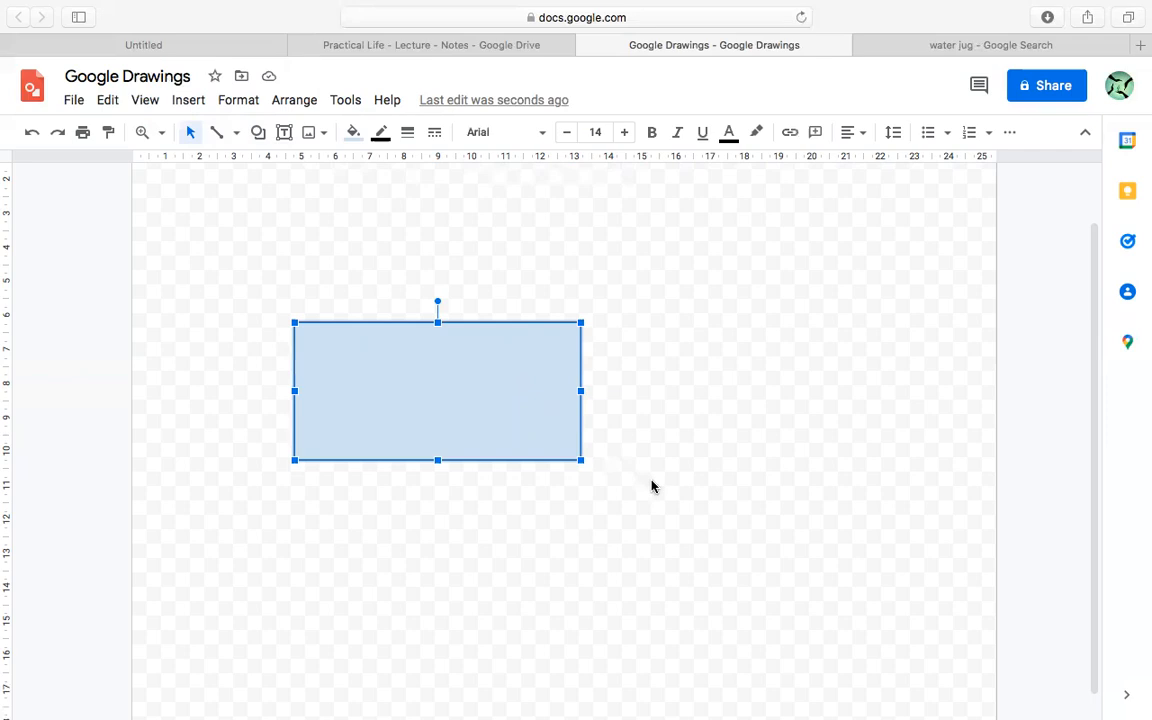
left_click_drag(576, 452, 512, 404)
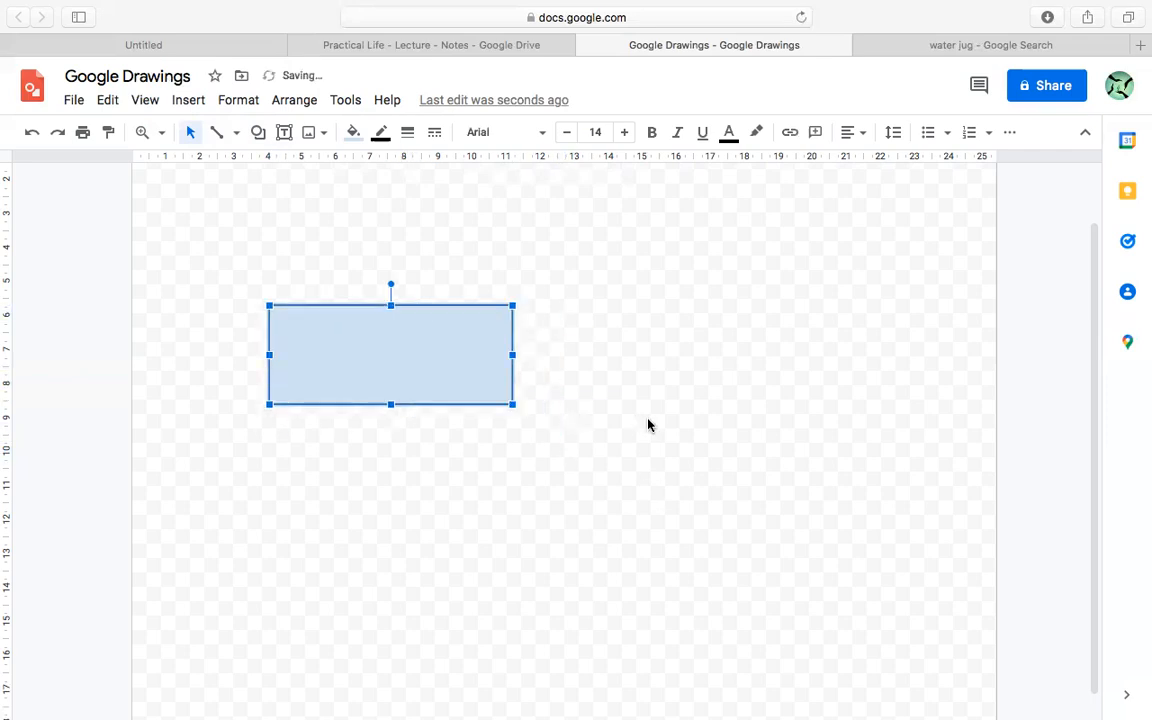
left_click(663, 390)
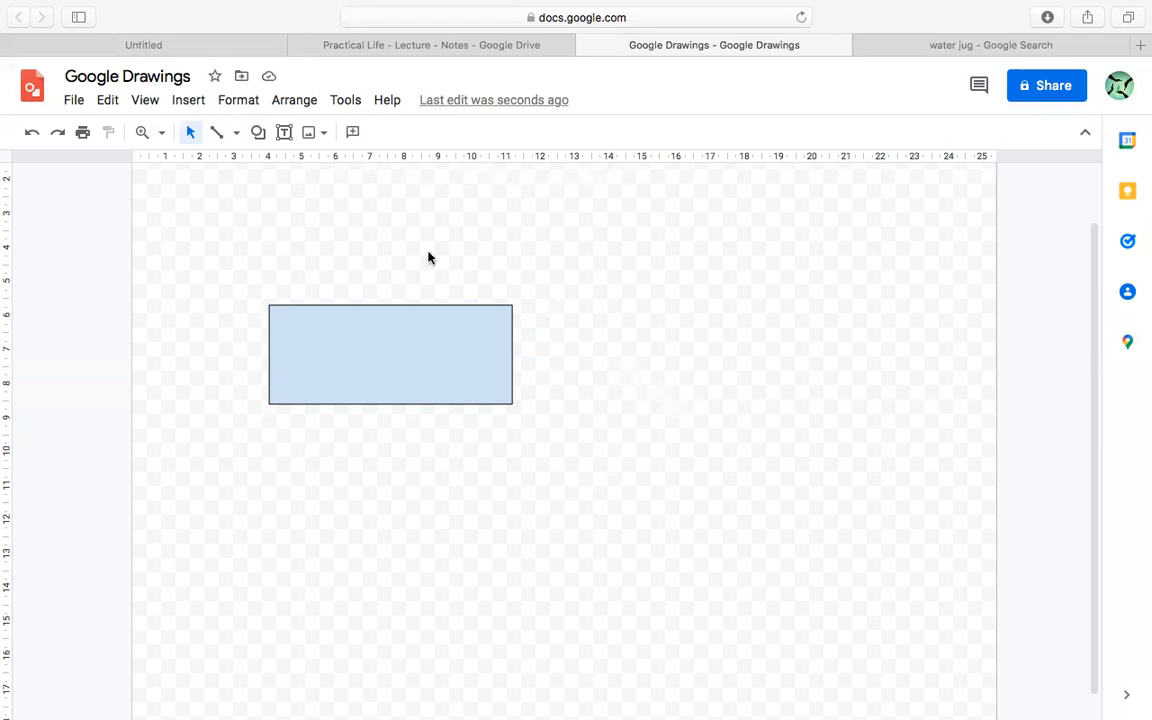
- Duplicate the rectangle and arrange both copies near the canvas's upper left, overlapping vertically with their sides aligned
left_click_drag(391, 352, 477, 347)
left_click(573, 375)
left_click(353, 288)
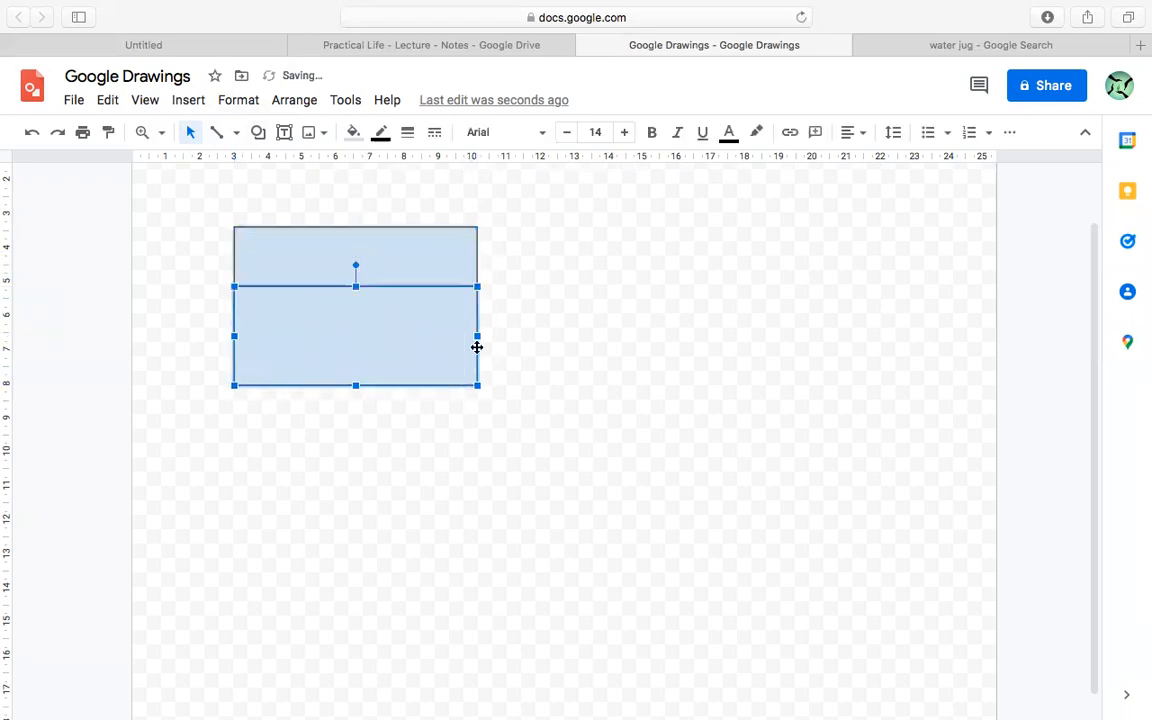
left_click(573, 340)
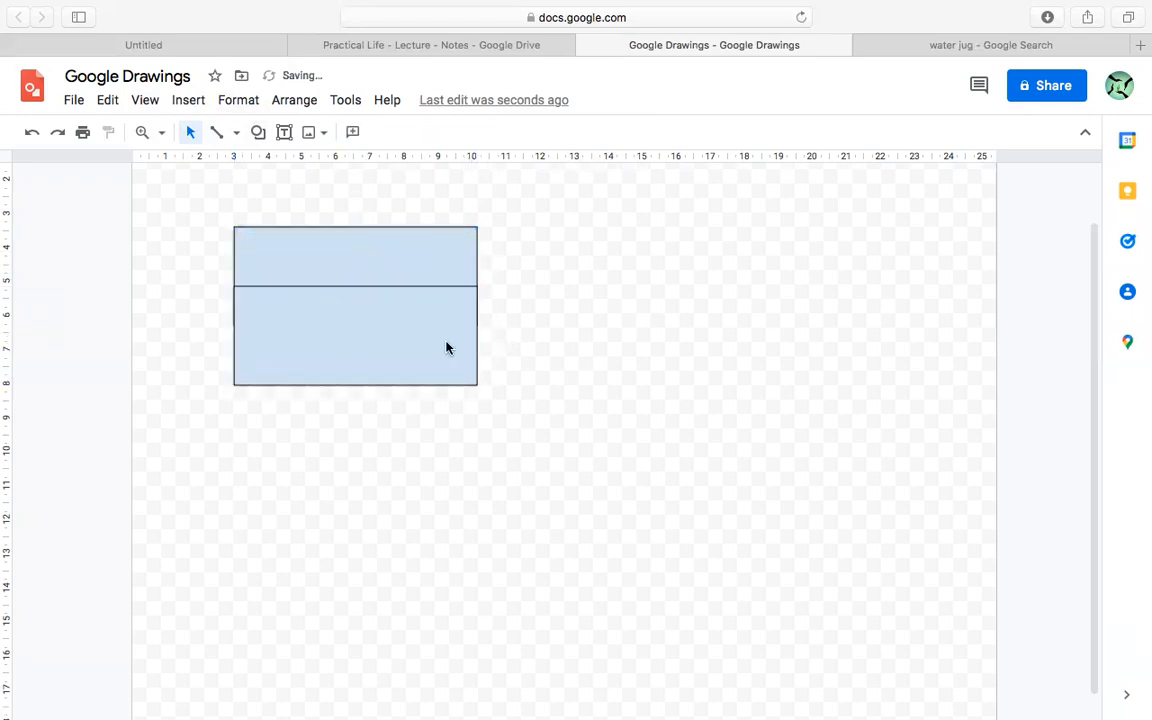
- Draw a cube shape about 4.2 cm wide and 2.7 cm high in the canvas's upper right area
left_click(258, 132)
mouse_move(330, 165)
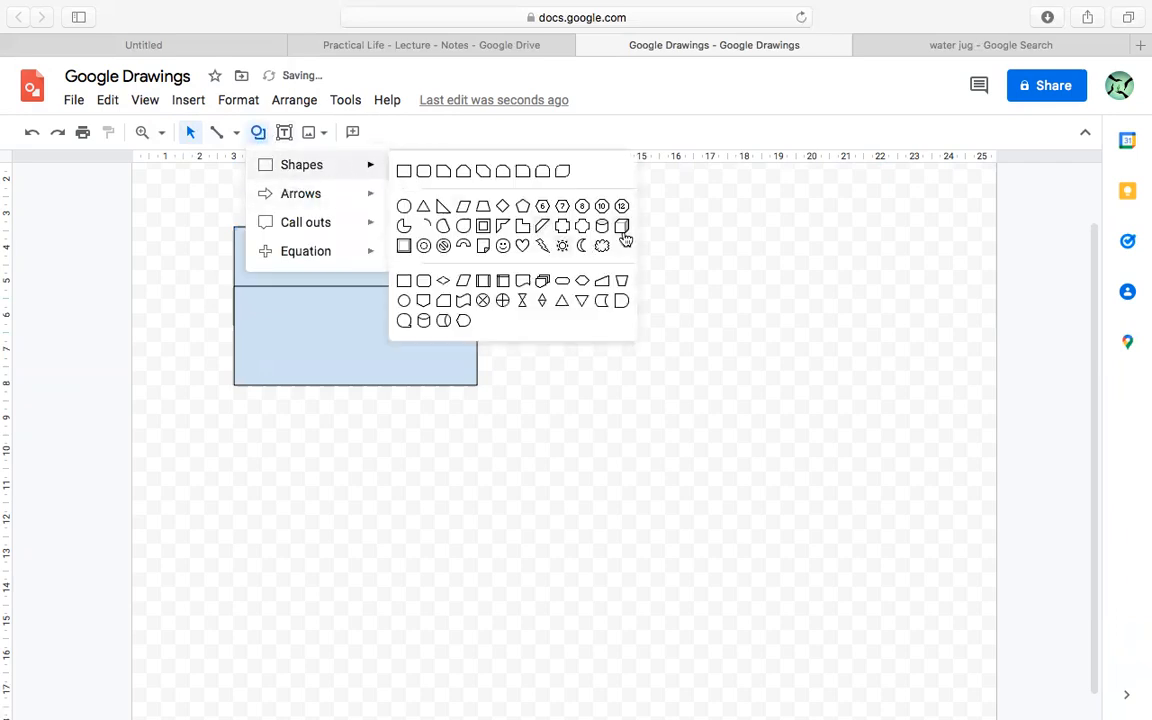
left_click(556, 210)
mouse_move(699, 265)
left_mouse_down()
mouse_move(912, 428)
mouse_move(843, 357)
left_mouse_up()
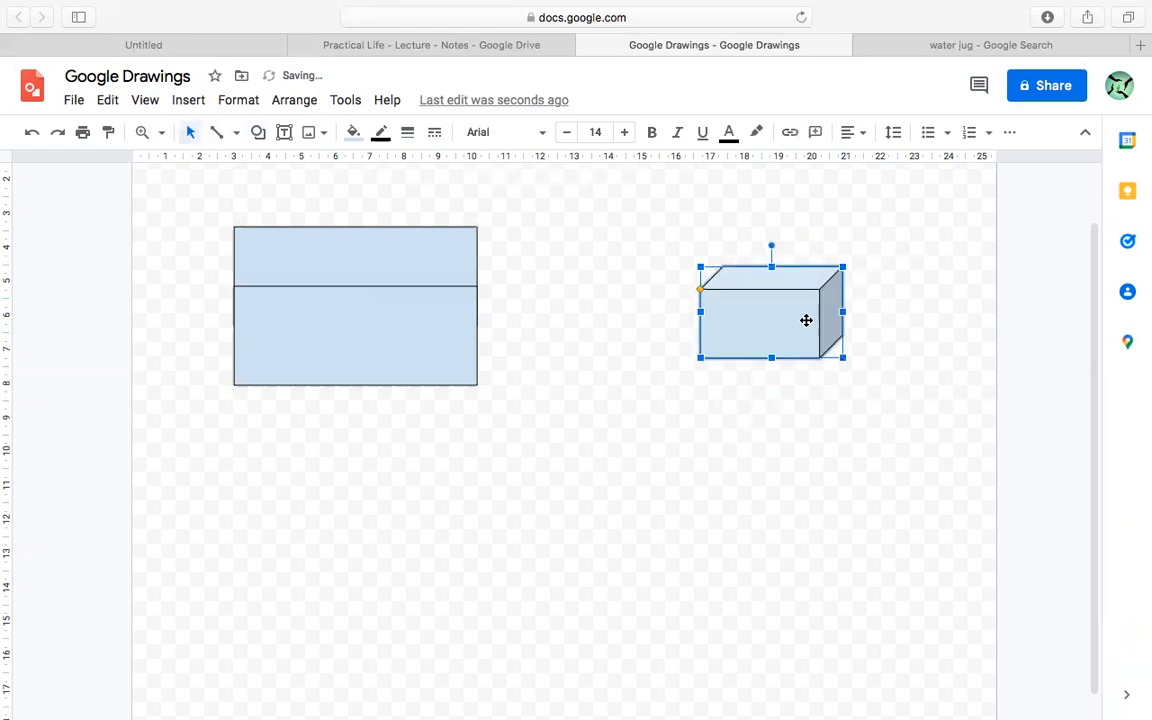
left_click(815, 417)
left_click(748, 282)
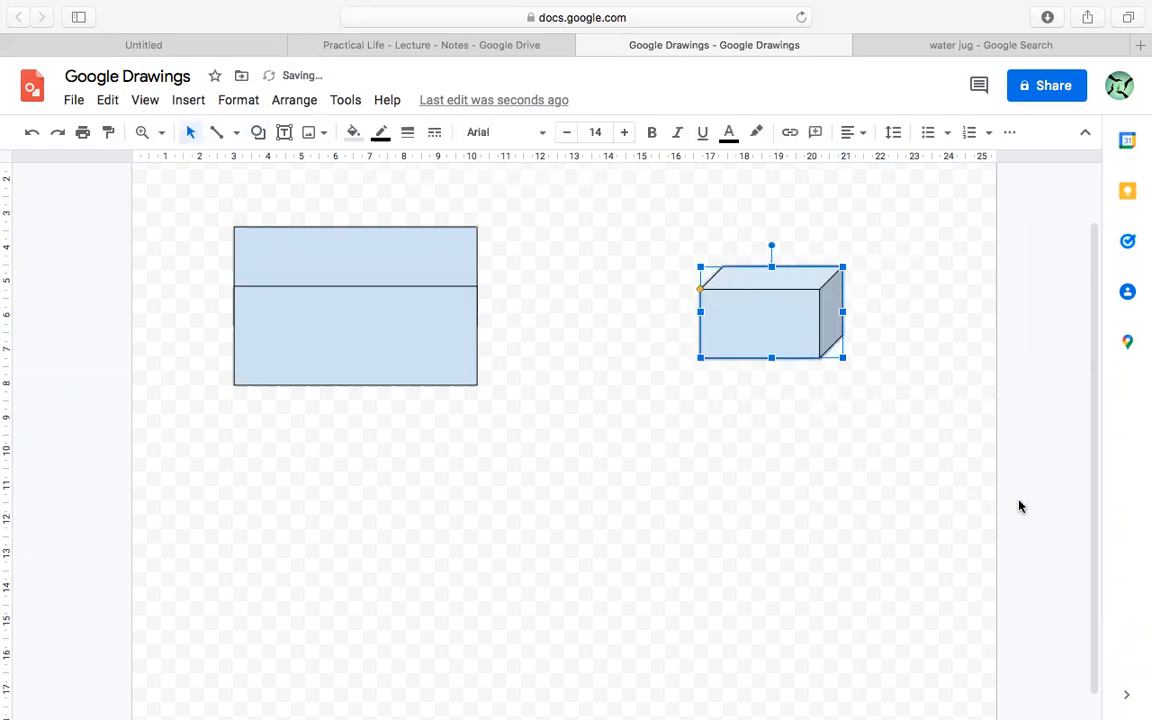
- Draw a cylinder (can shape) about 5.3 cm wide and 4.7 cm high, just below and left of the cube
left_click(354, 132)
left_click(257, 132)
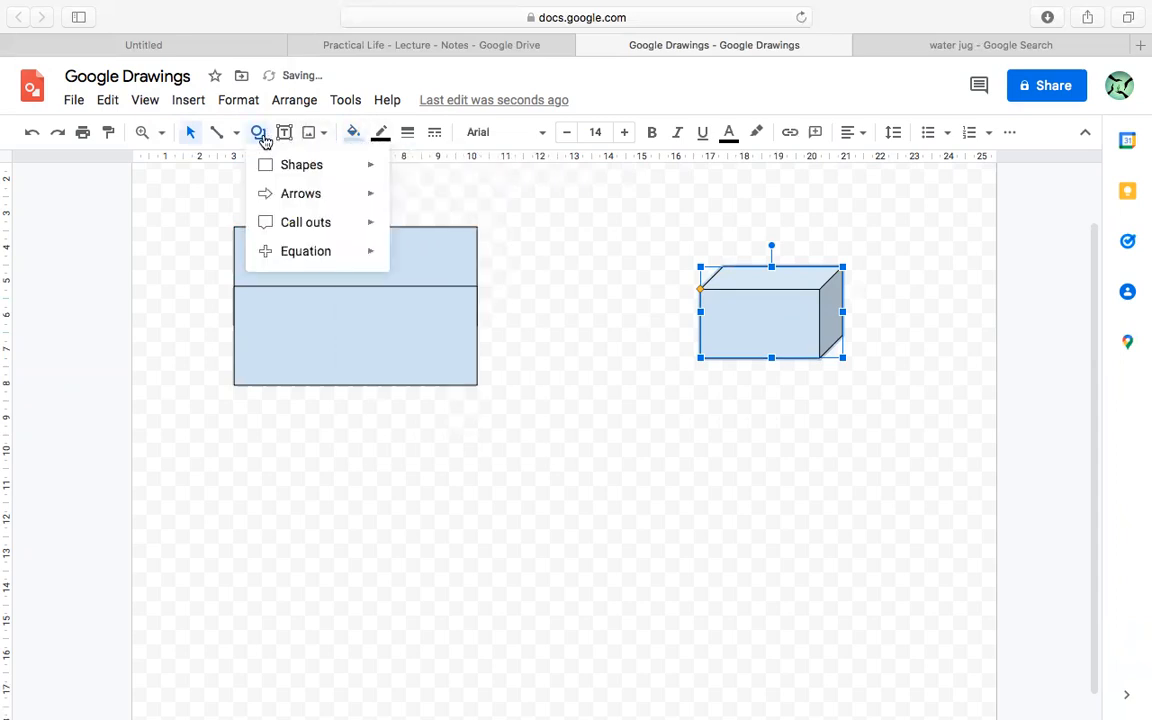
mouse_move(316, 168)
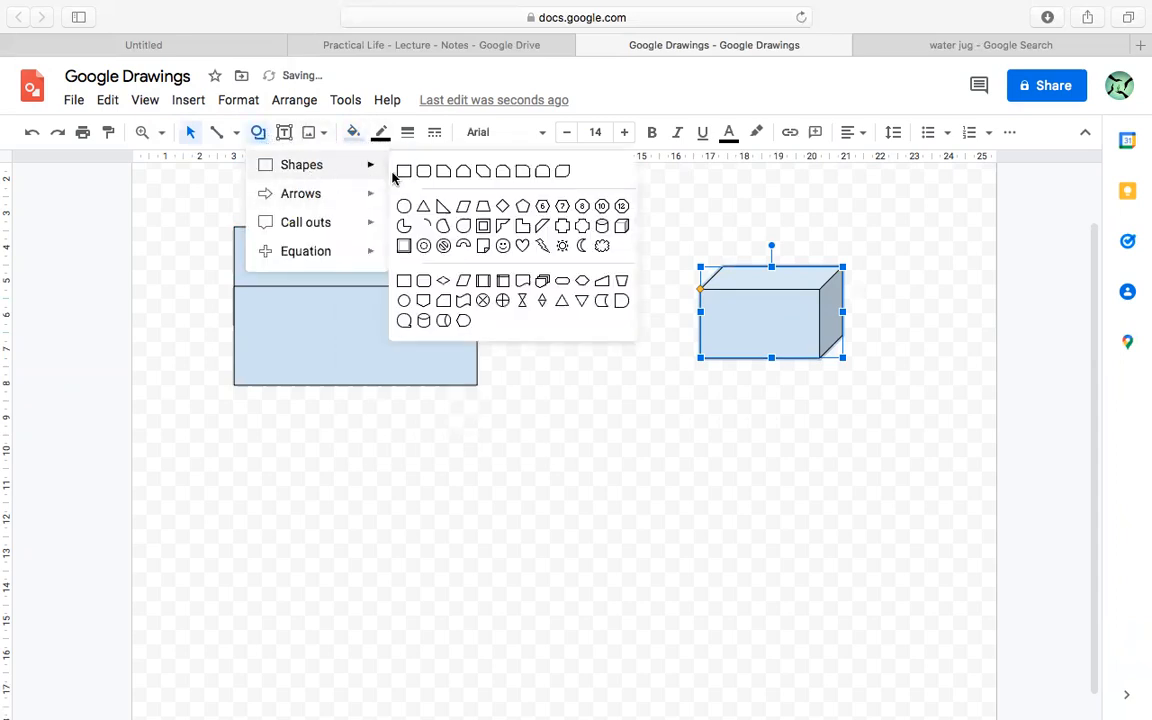
left_click(602, 225)
left_click_drag(598, 384, 775, 542)
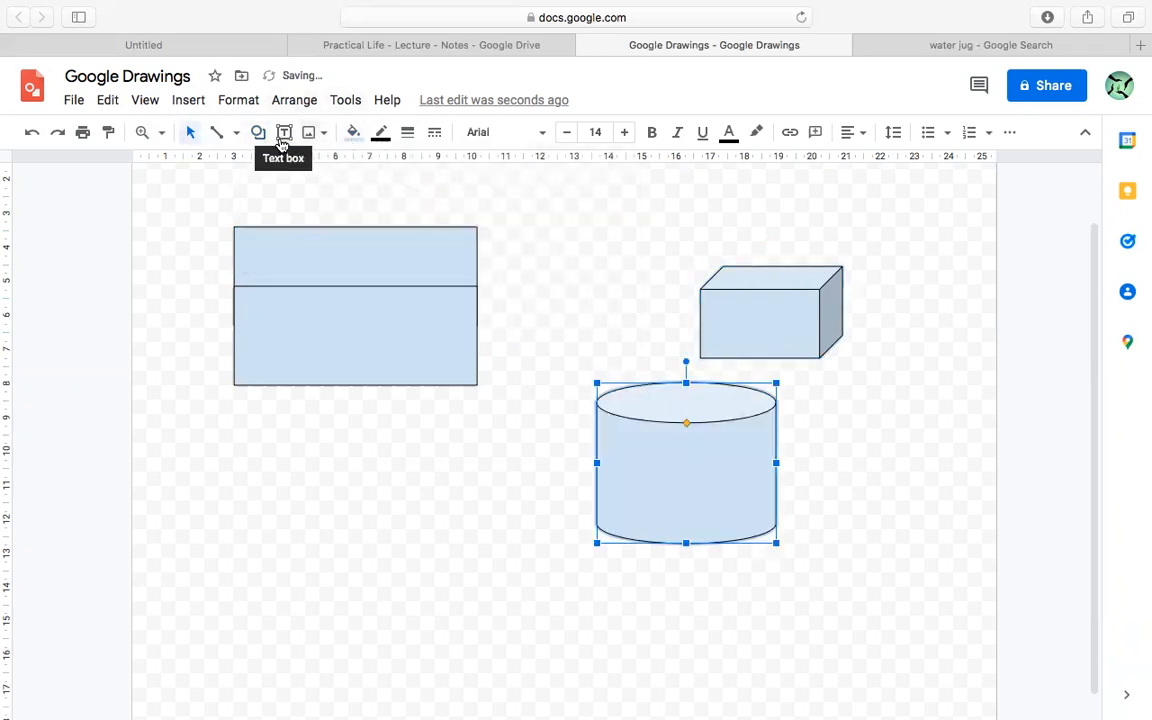
- Draw a bevel shape about 6 cm wide and 4.9 cm high below the overlapping rectangles, and deselect it
left_click(258, 133)
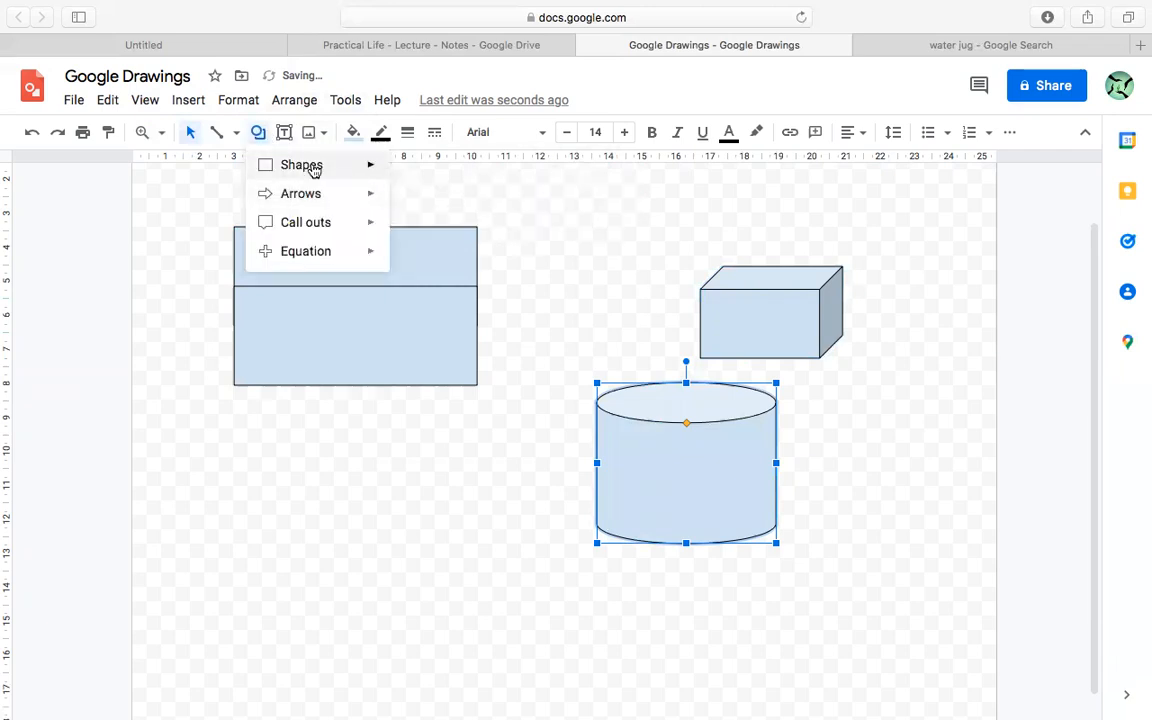
mouse_move(314, 167)
left_click(404, 246)
left_click_drag(253, 453, 456, 619)
left_click(608, 570)
- Shorten the cylinder from its bottom edge to a height of about 2.5 cm
left_click(660, 525)
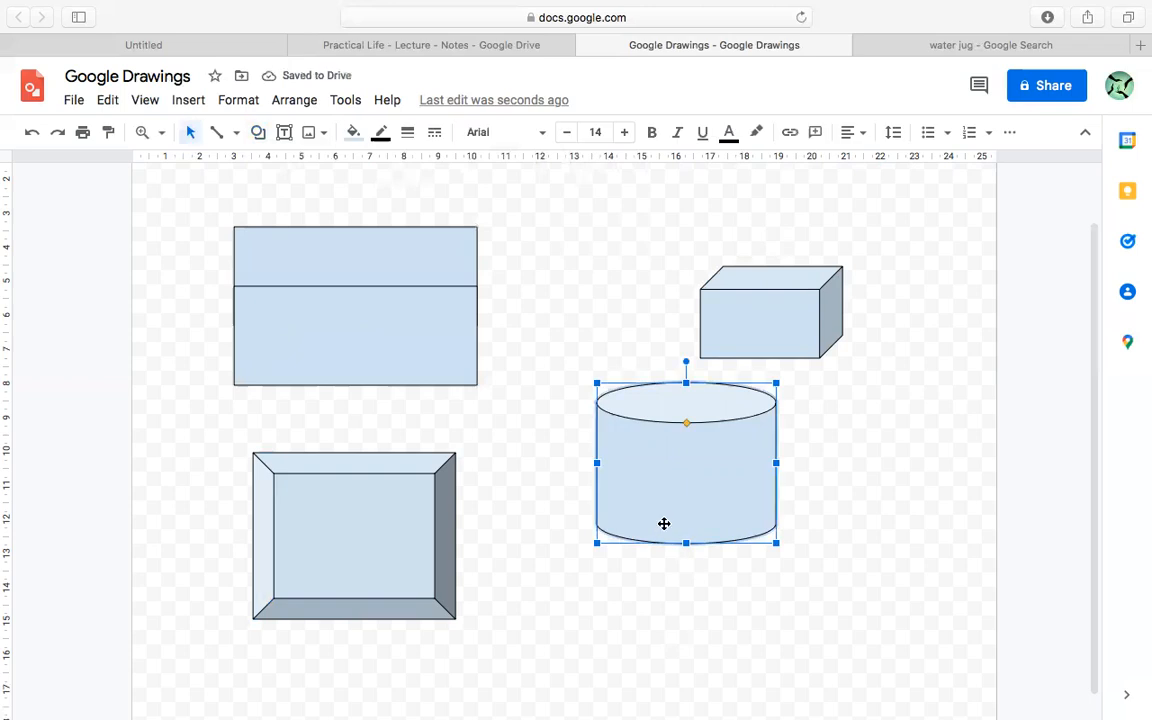
left_click_drag(686, 545, 697, 469)
left_click(909, 439)
- Duplicate the cylinder and place the copy directly beneath the original with their sides aligned
left_click(729, 455)
key("ctrl+d")
left_click_drag(728, 450, 712, 503)
left_click(854, 491)
- Move the lower cylinder up about 0.8 cm so it overlaps the upper one, keeping the sides aligned
left_click(704, 440)
left_click(707, 532)
left_click(687, 443)
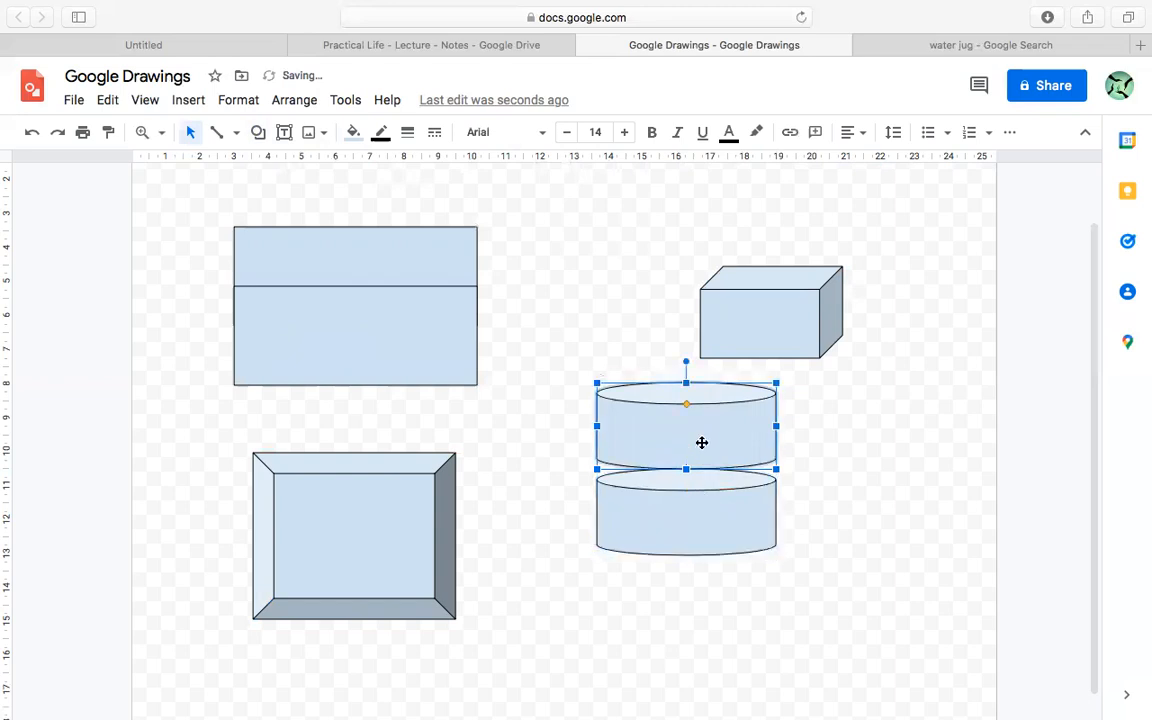
left_click_drag(692, 522, 689, 470)
left_click(869, 463)
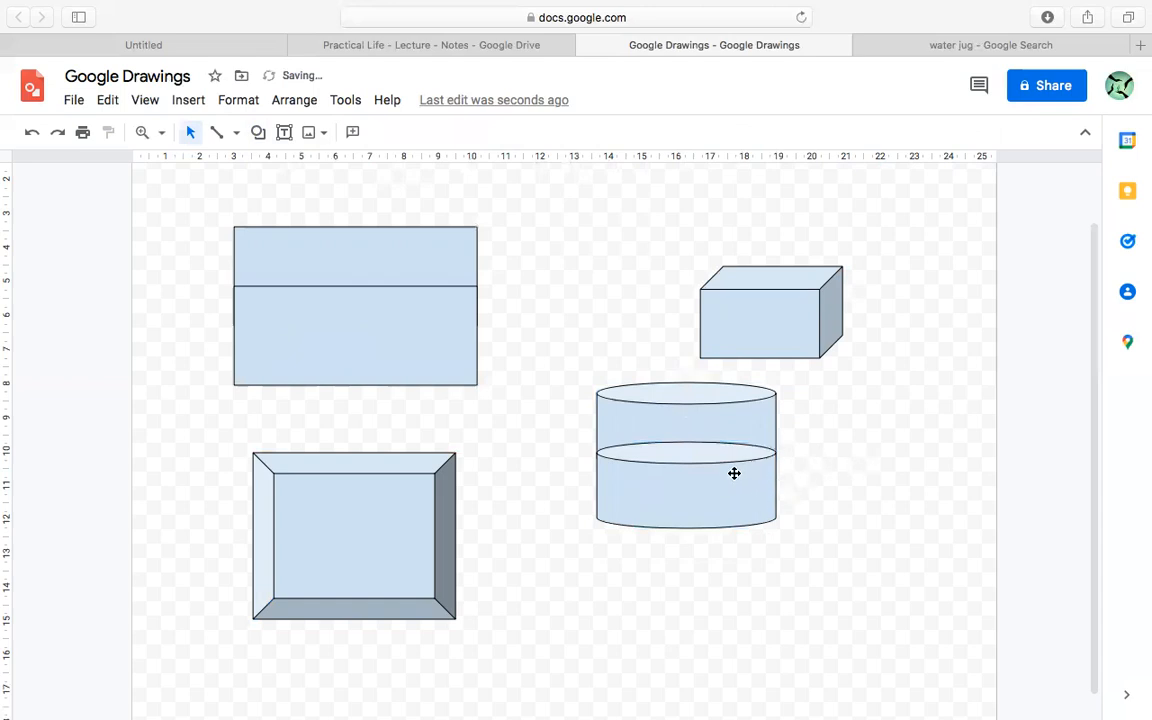
- Bring the upper cylinder to the front of the stacking order
left_click(694, 419)
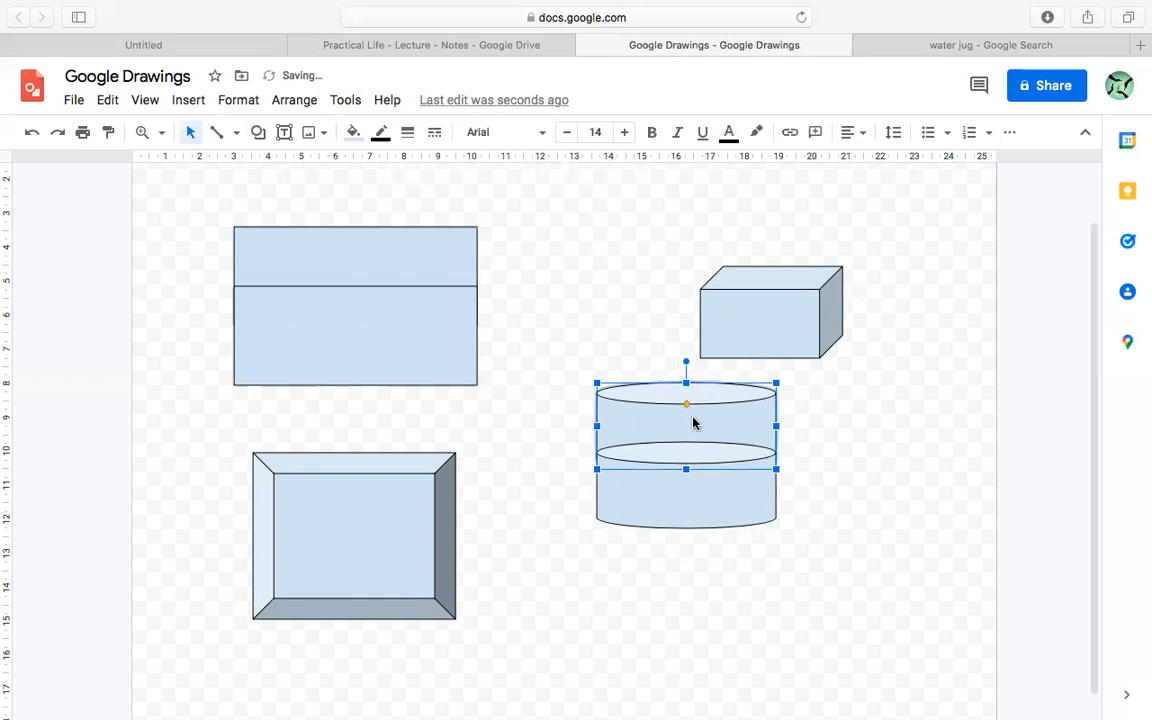
right_click(694, 420)
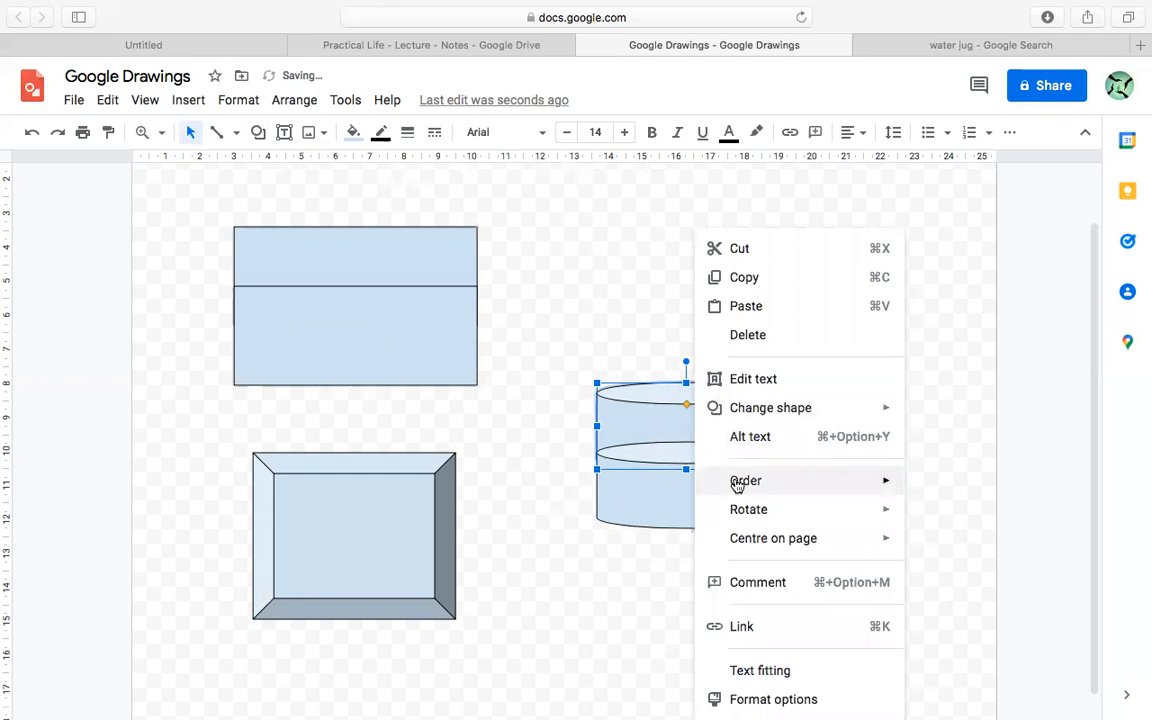
mouse_move(882, 482)
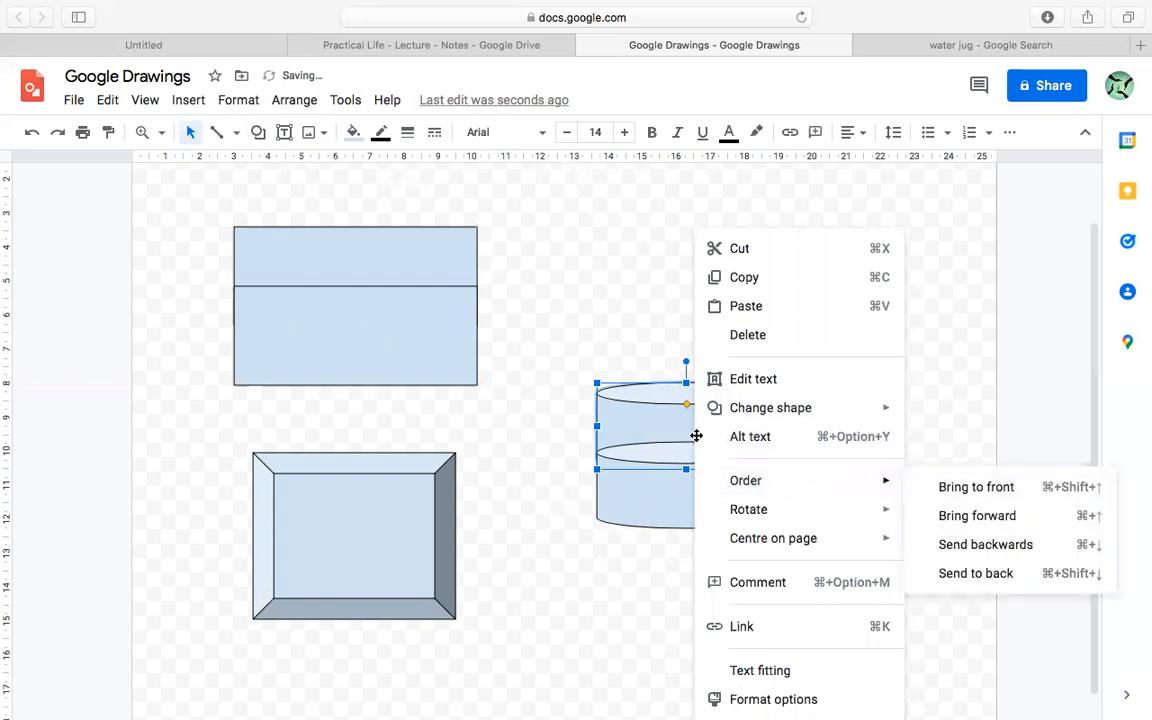
left_click(700, 418)
right_click(696, 426)
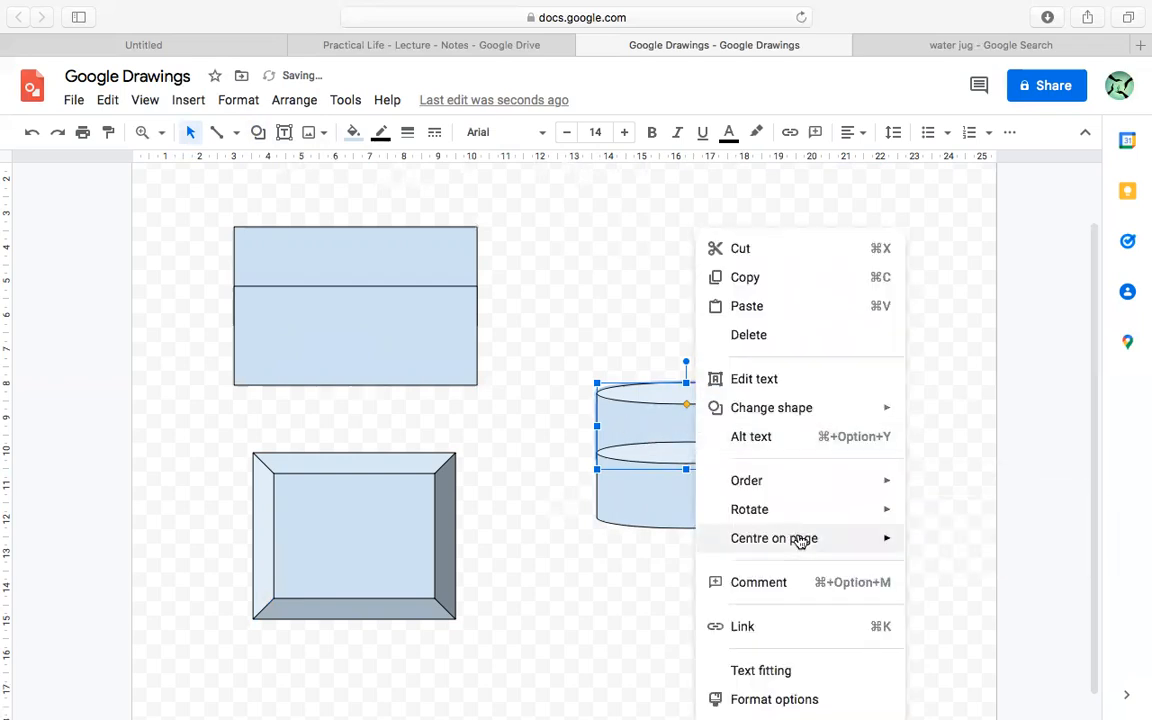
mouse_move(802, 481)
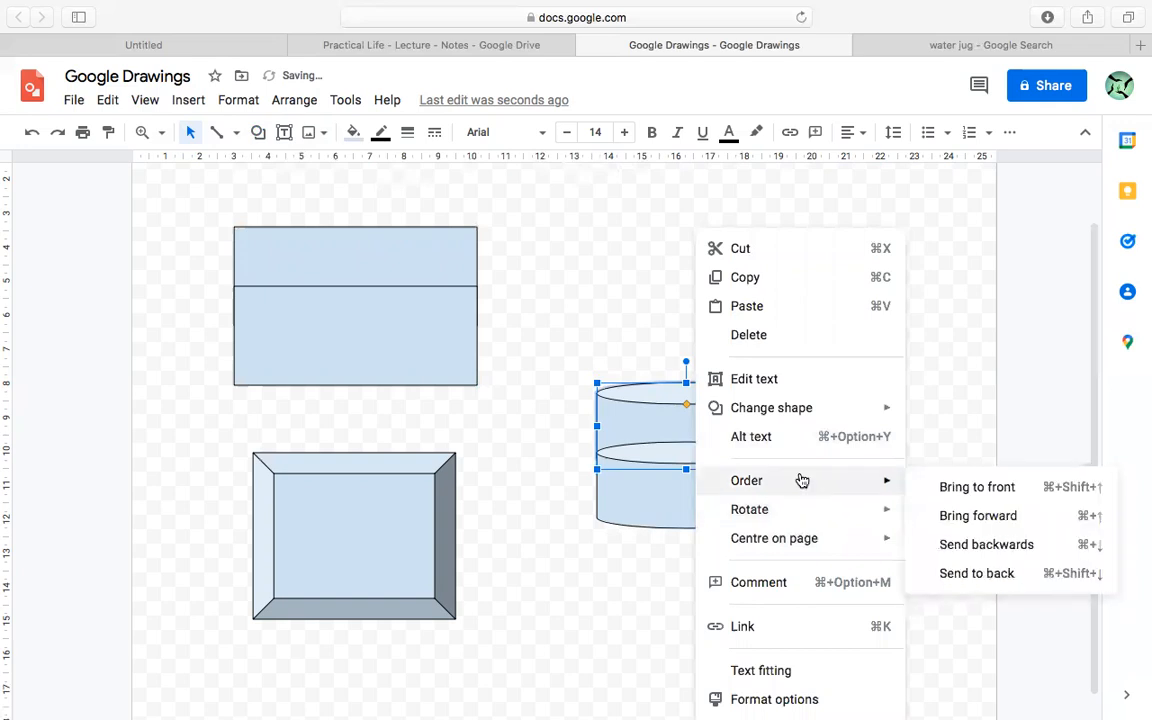
right_click(611, 428)
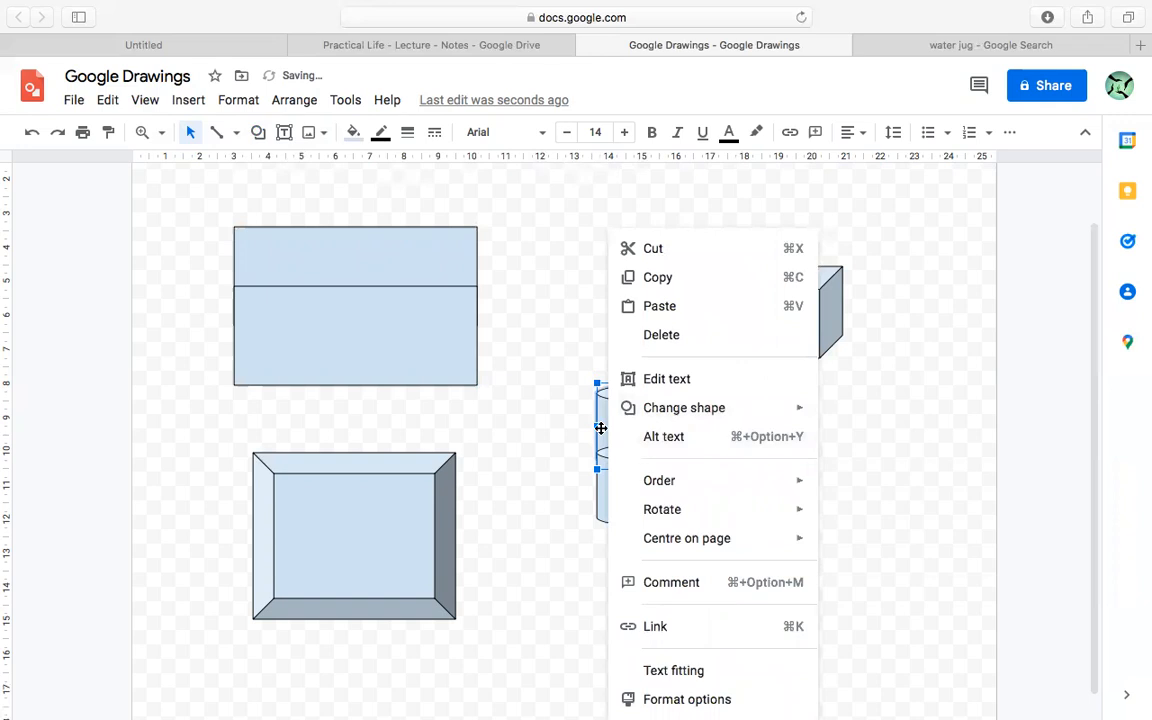
mouse_move(663, 481)
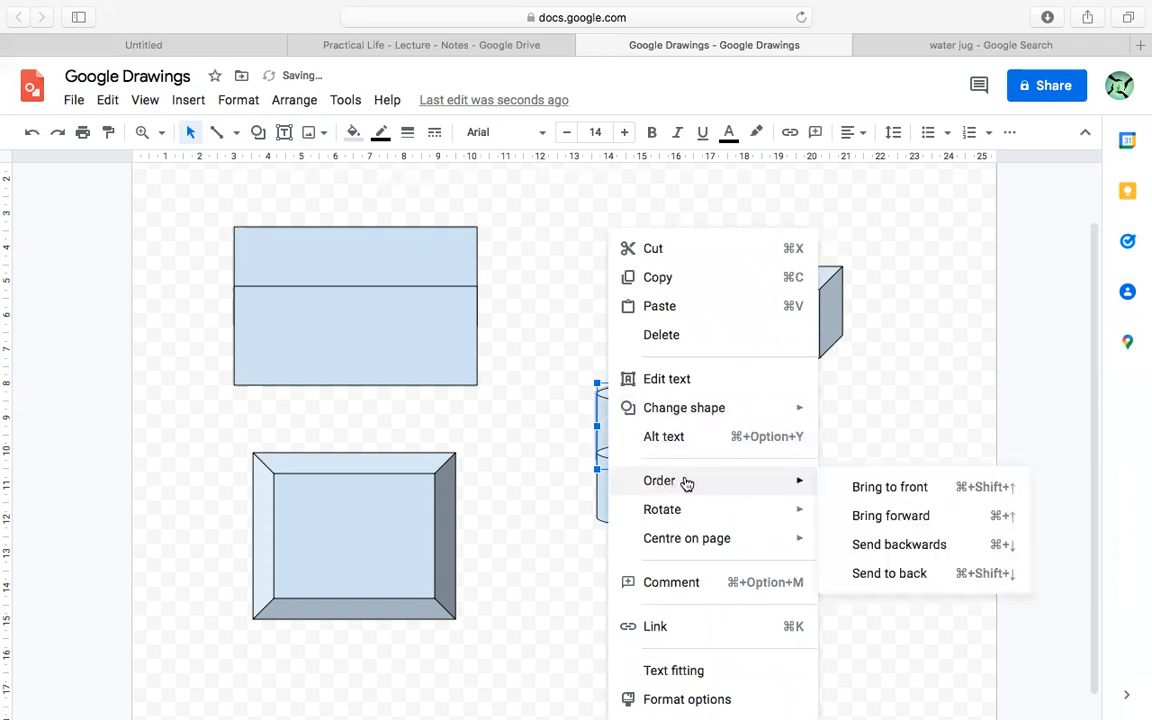
left_click(858, 488)
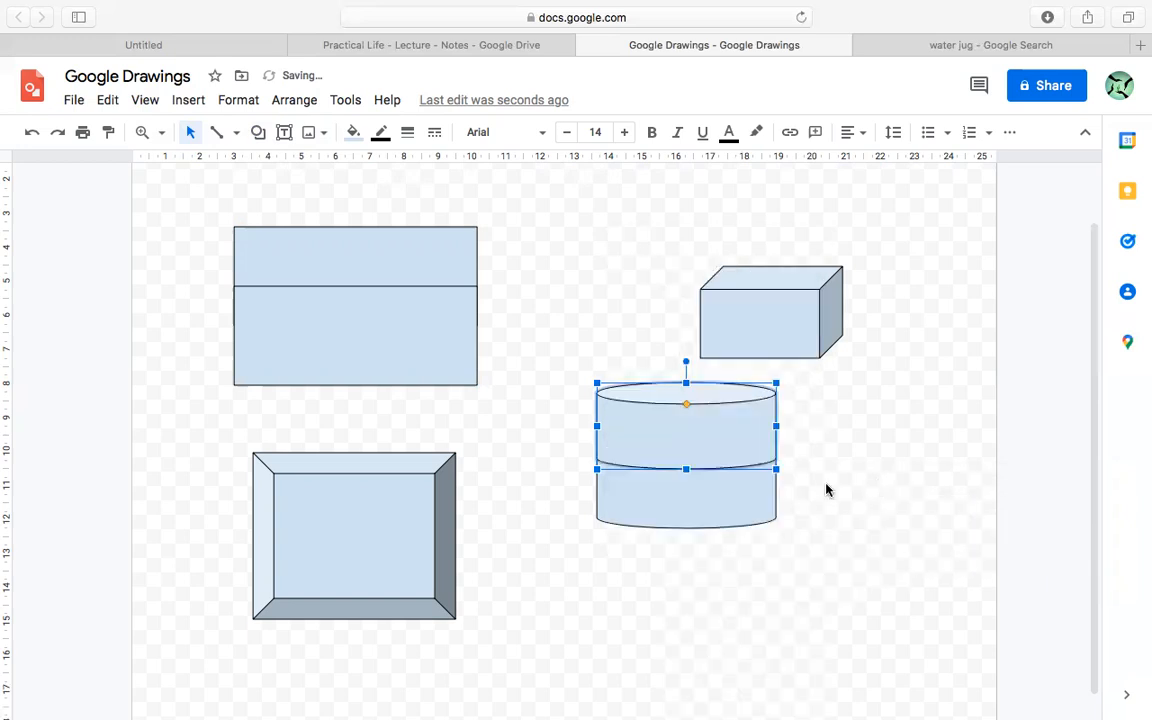
- Shorten the upper cylinder to about 1.6 cm high and move the lower one up beneath it, forming a lidded container
left_click_drag(687, 471, 686, 435)
left_click(688, 447)
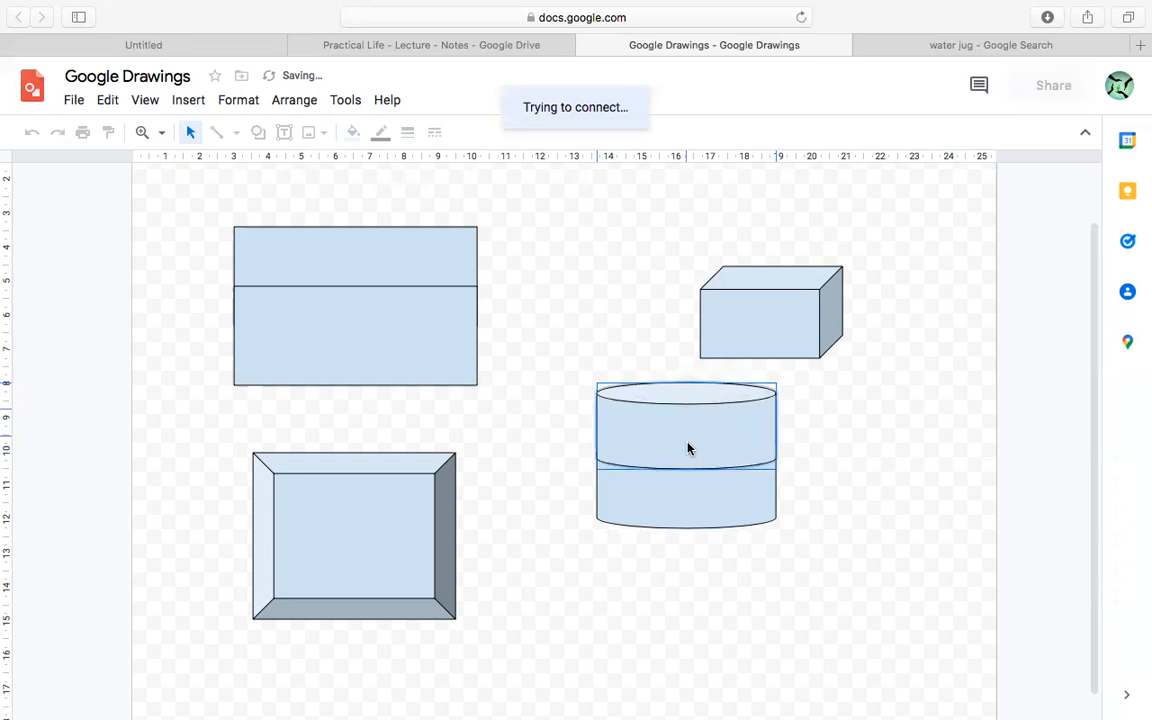
left_click(717, 442)
mouse_move(678, 3)
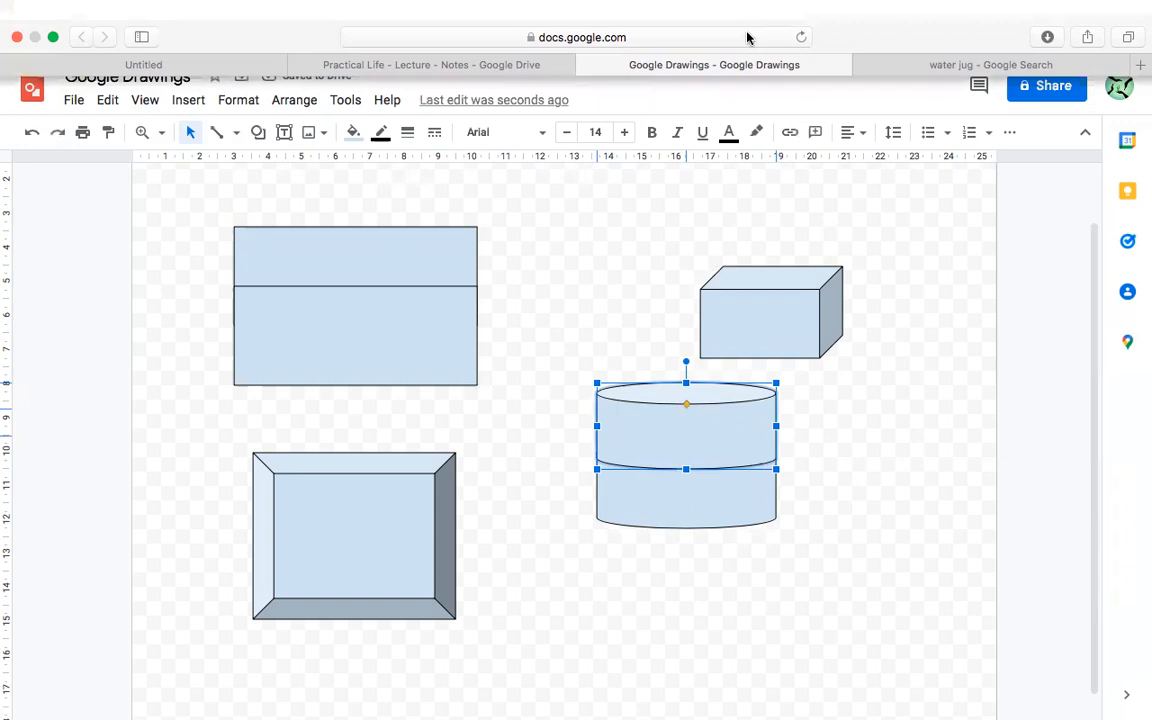
mouse_move(690, 453)
left_mouse_down()
mouse_move(688, 436)
mouse_move(689, 481)
mouse_move(689, 450)
left_mouse_up()
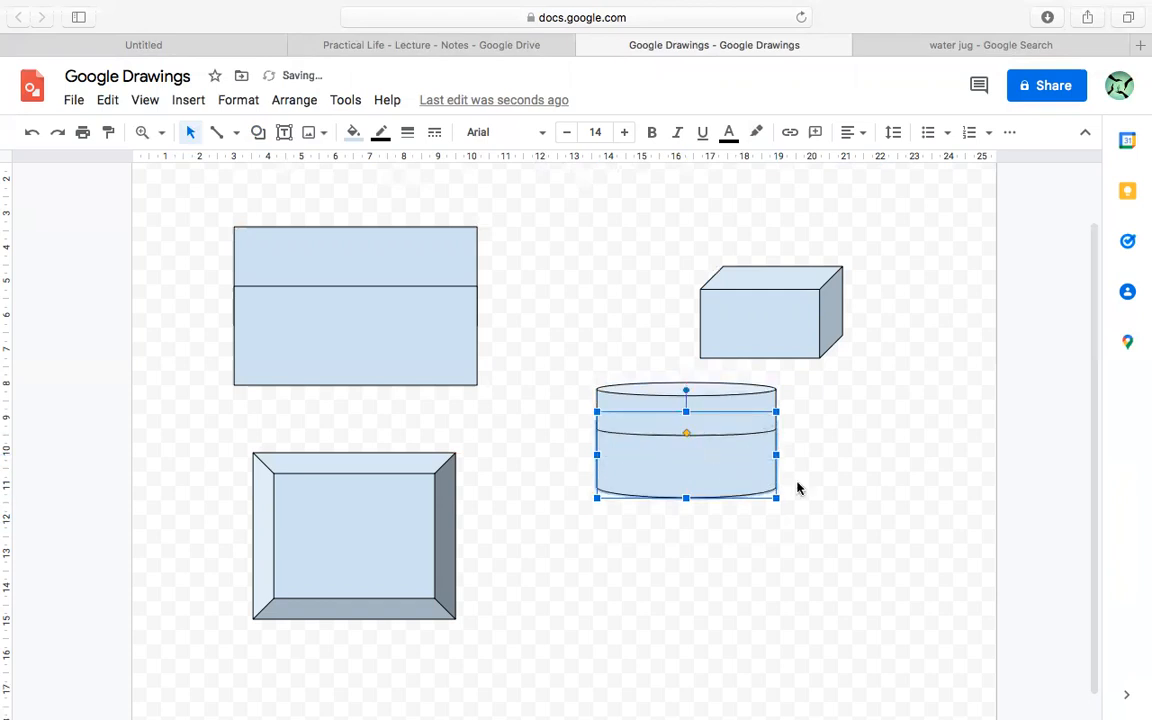
left_click(861, 491)
left_click_drag(532, 348, 869, 539)
left_click(714, 545)
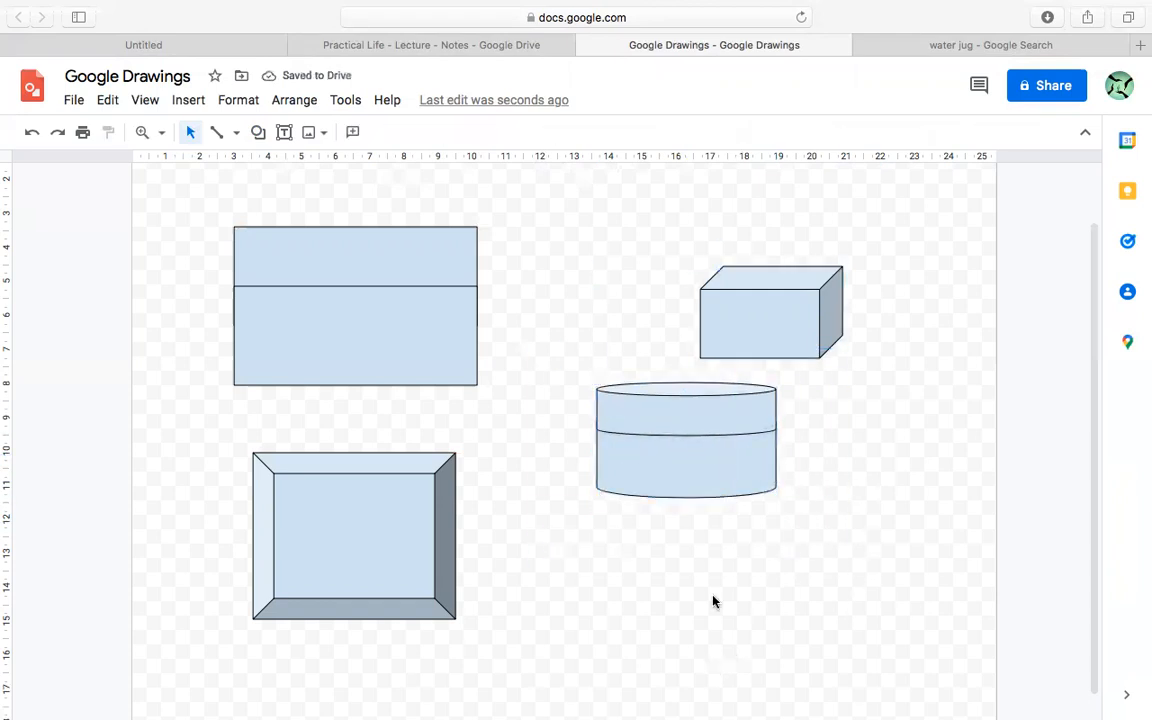
left_click(734, 480)
left_click(841, 543)
scroll(692, 494, "down", 2)
left_click_drag(542, 297, 918, 545)
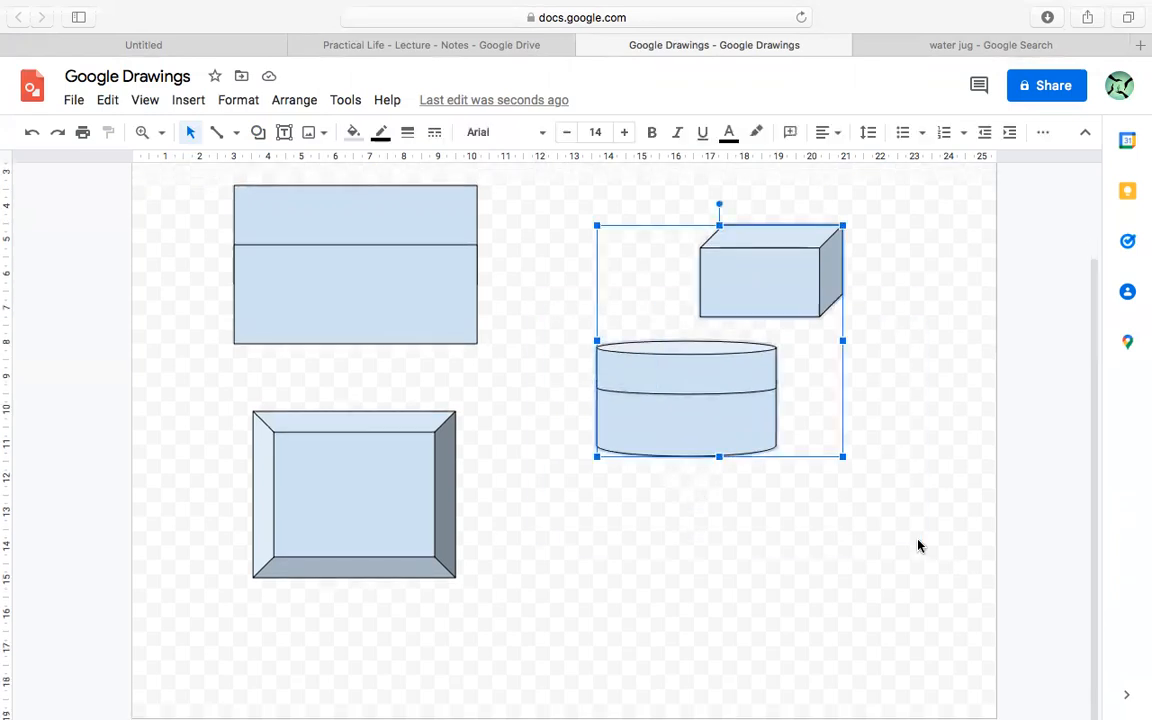
left_click(819, 586)
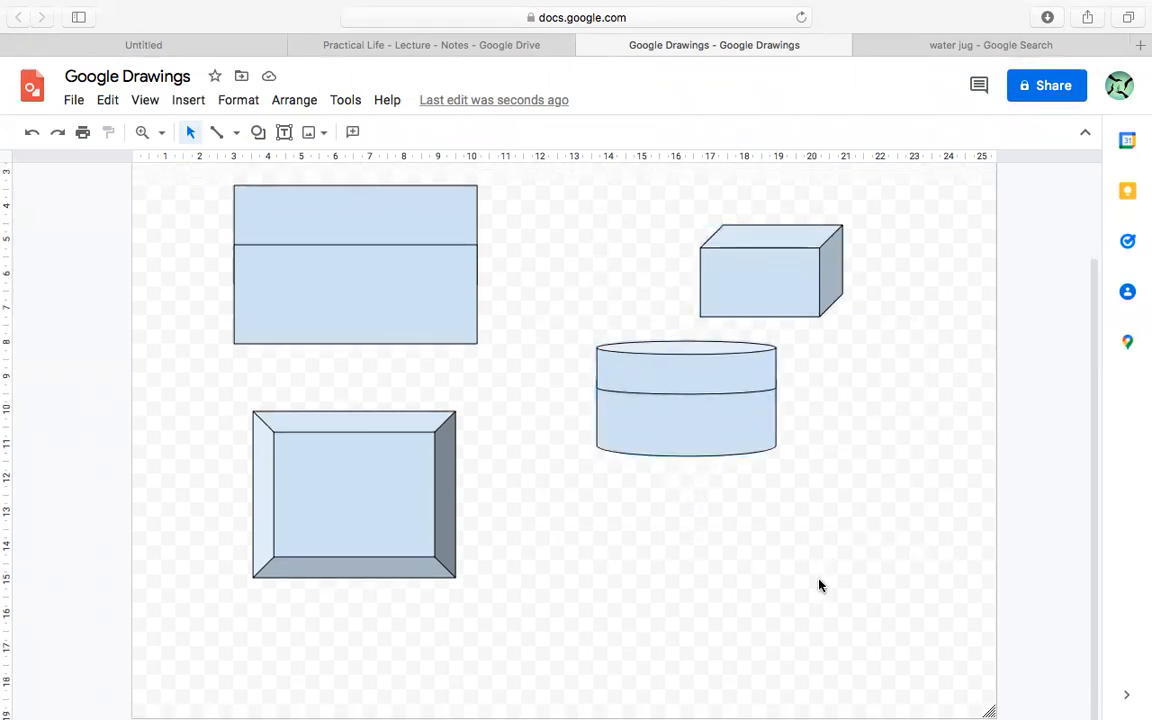
- Examine the shapes at 200% zoom, then fit the whole drawing in view
left_click(150, 132)
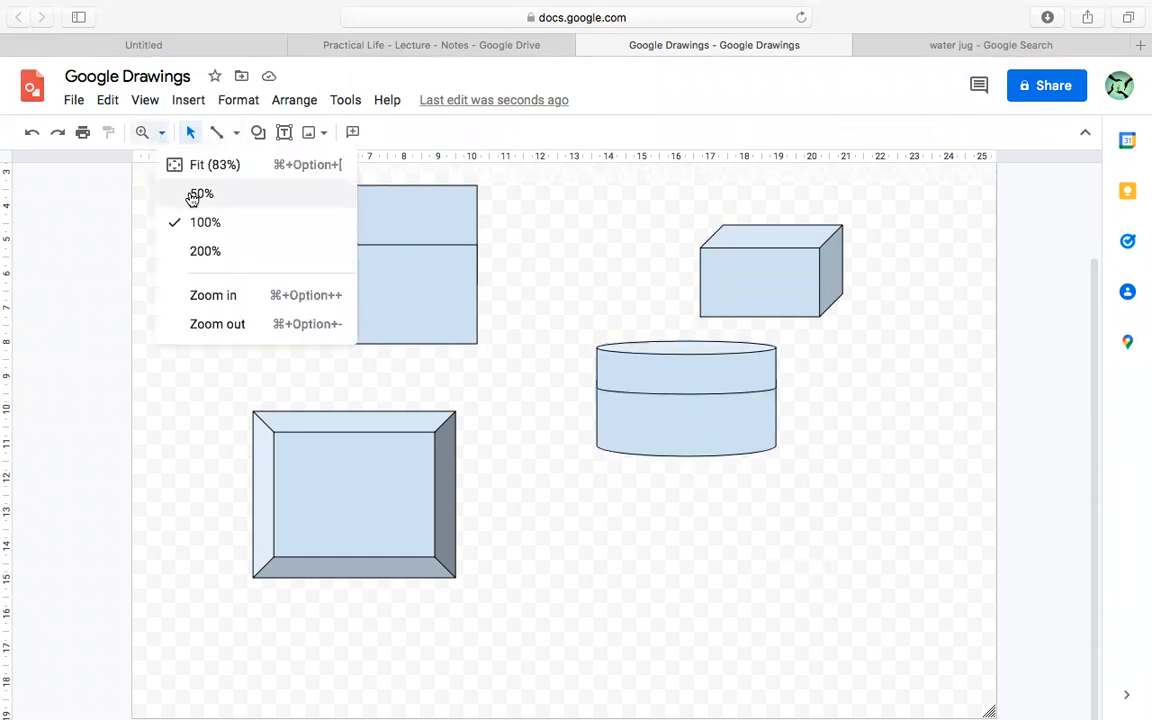
left_click(203, 251)
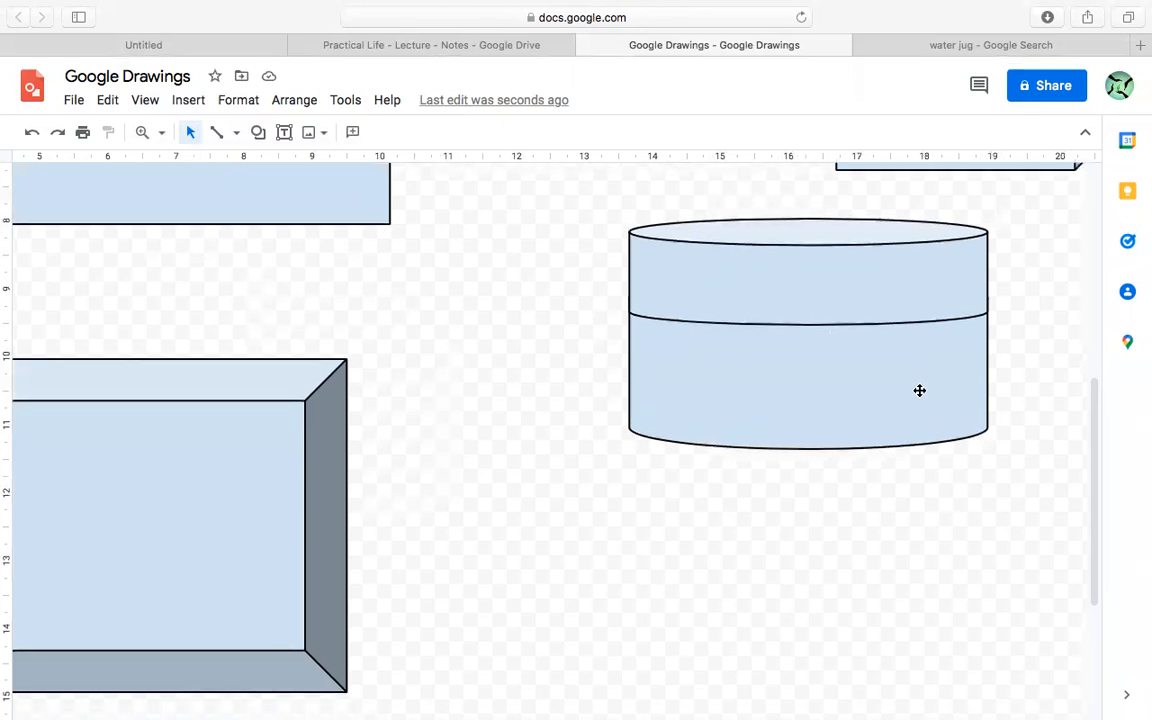
scroll(950, 400, "up", 4)
scroll(1095, 440, "down", 1)
scroll(1103, 465, "down", 4)
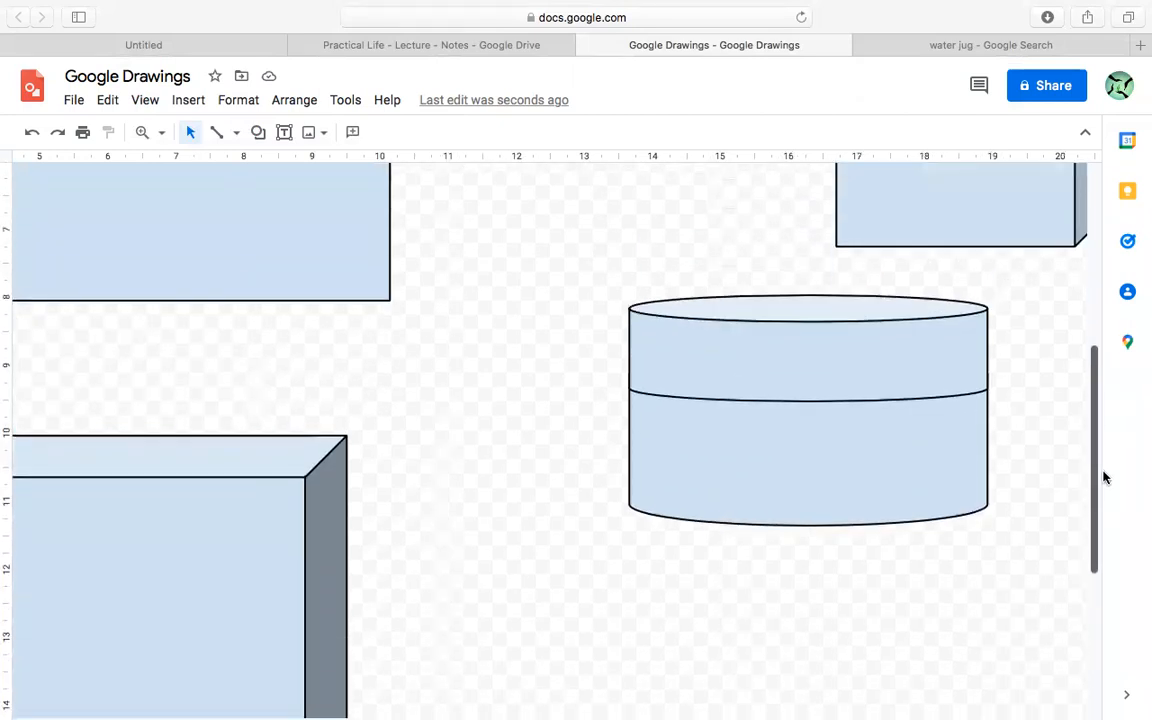
scroll(1103, 480, "up", 1)
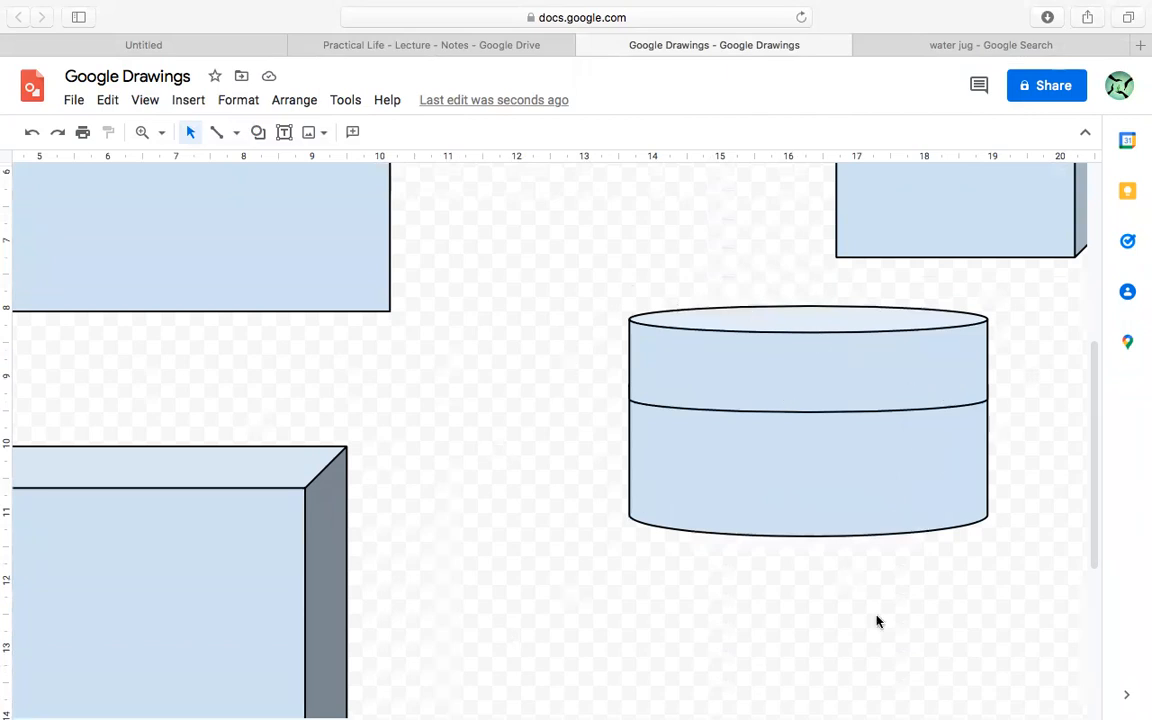
scroll(841, 442, "down", 6)
scroll(851, 434, "up", 10)
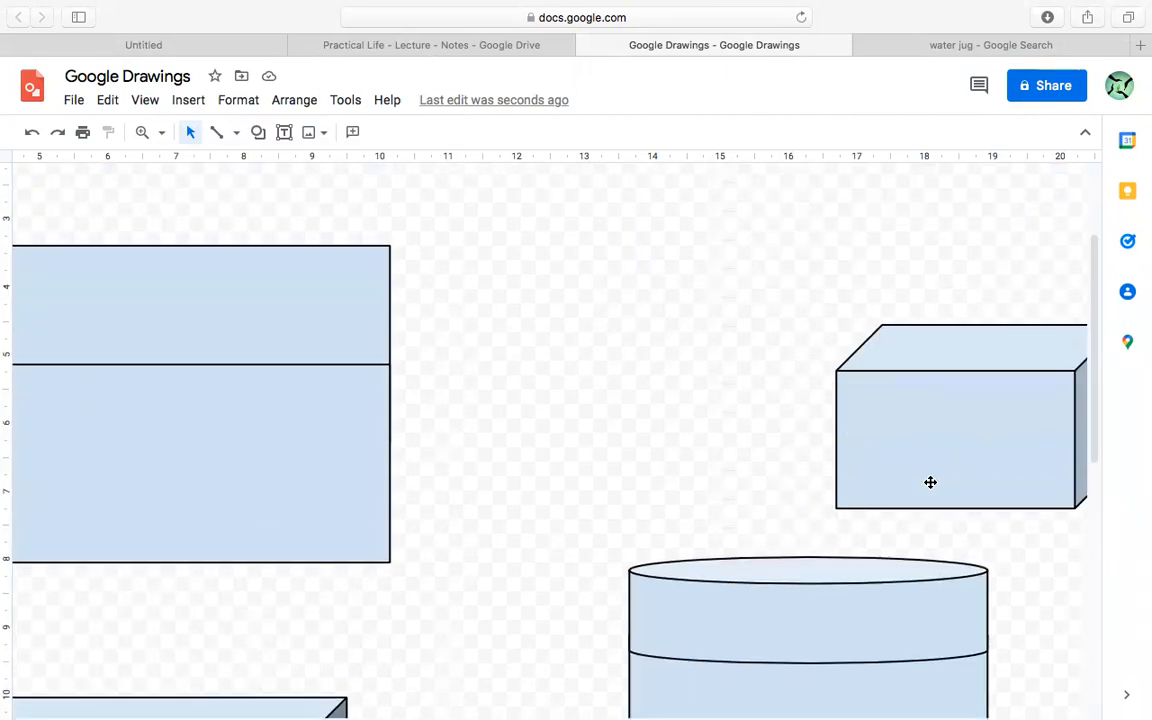
scroll(930, 482, "down", 7)
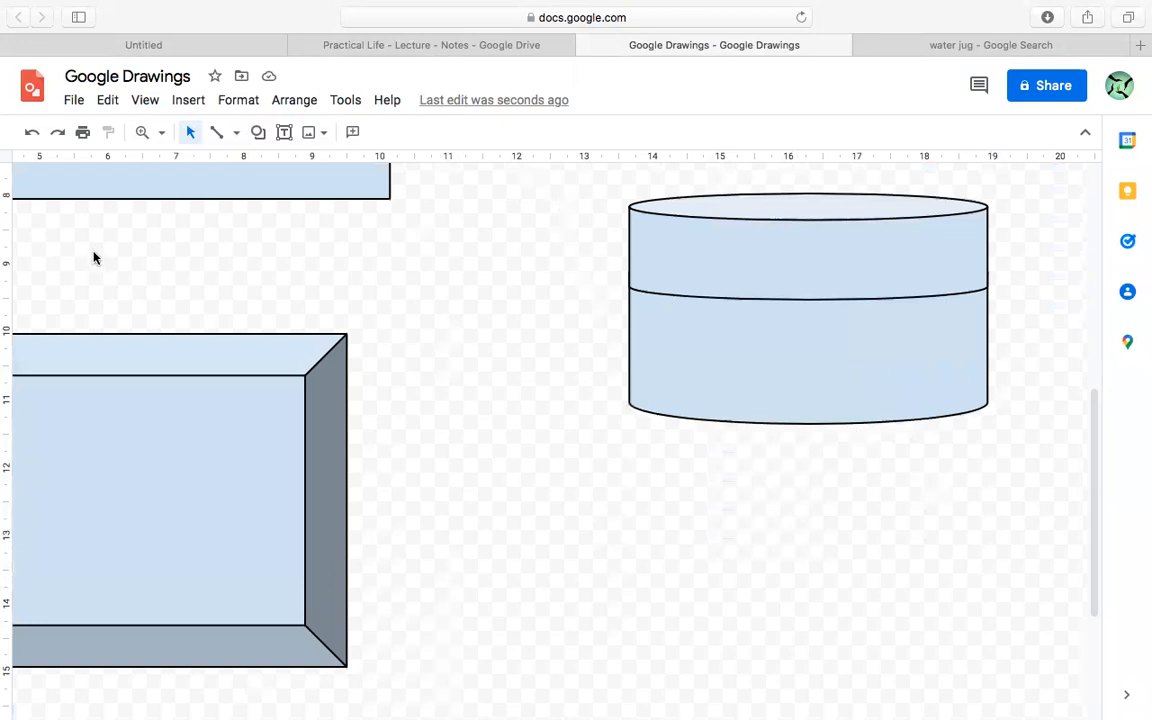
left_click(161, 133)
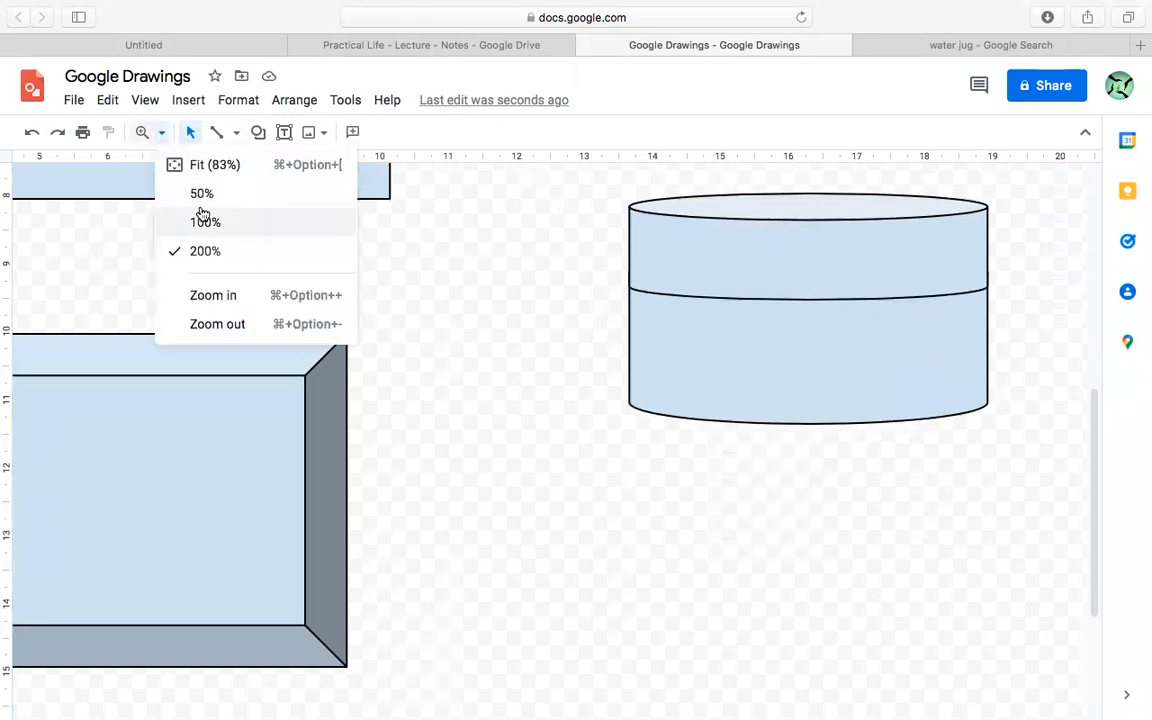
left_click(212, 166)
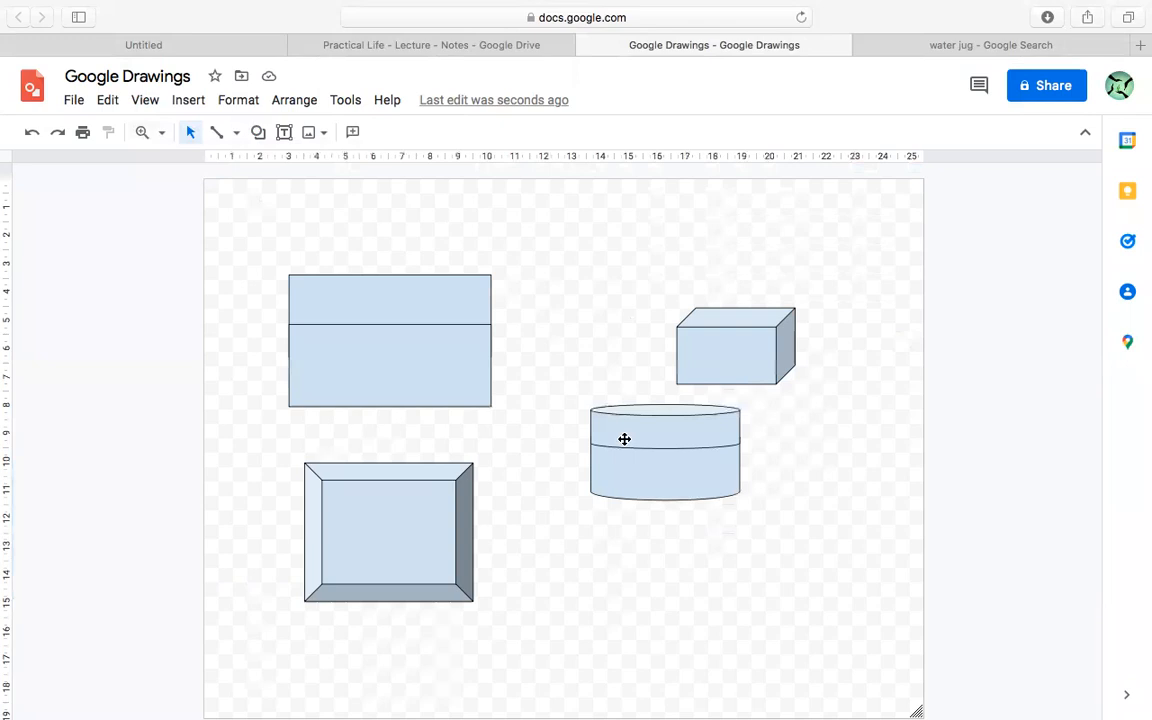
- Select the two stacked cylinders together and group them into one object
left_click_drag(560, 397, 776, 522)
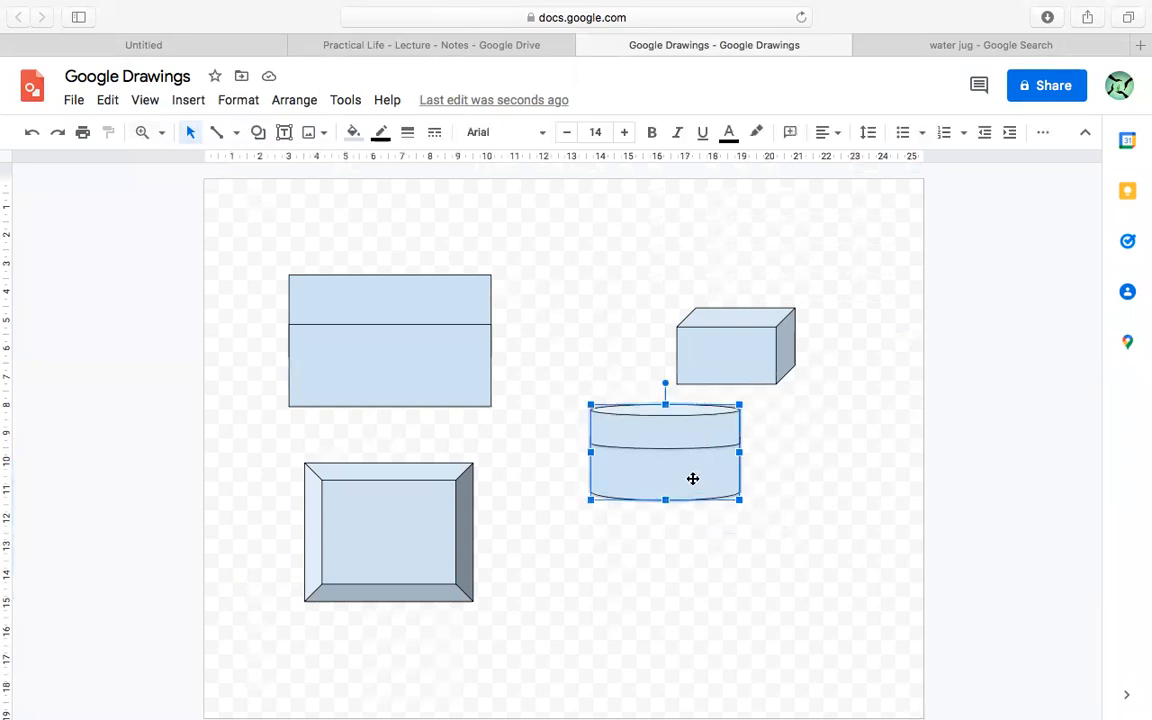
left_click(759, 567)
left_click_drag(532, 389, 815, 568)
right_click(685, 457)
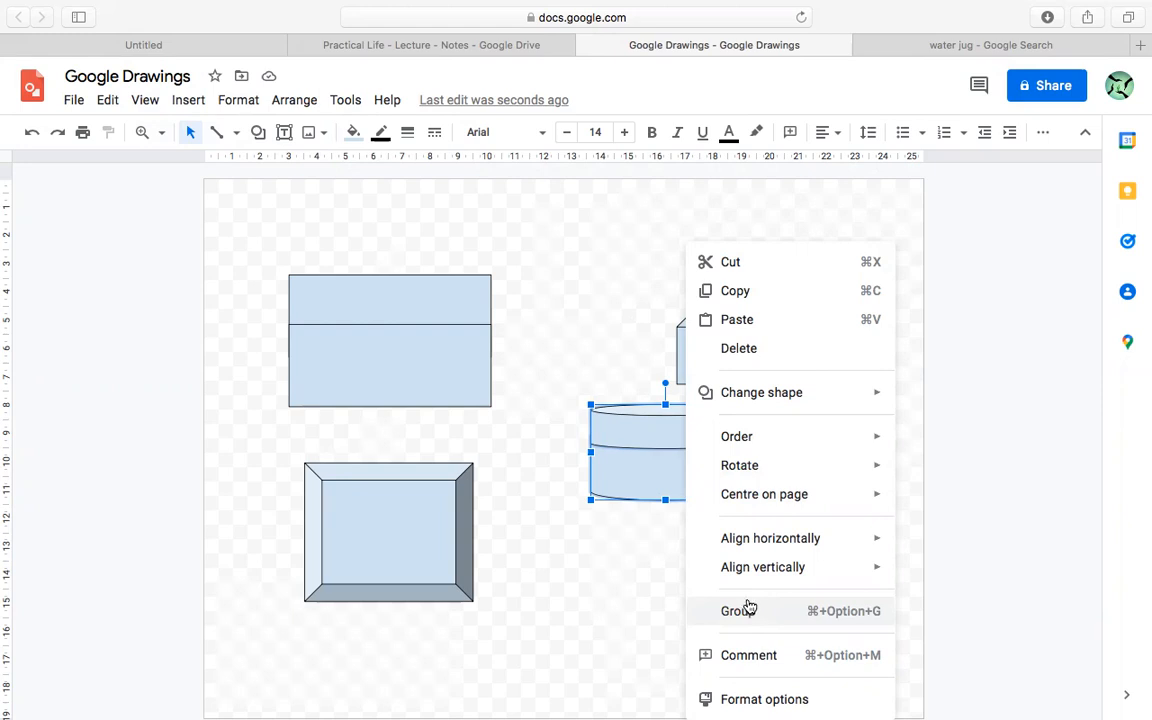
left_click(755, 611)
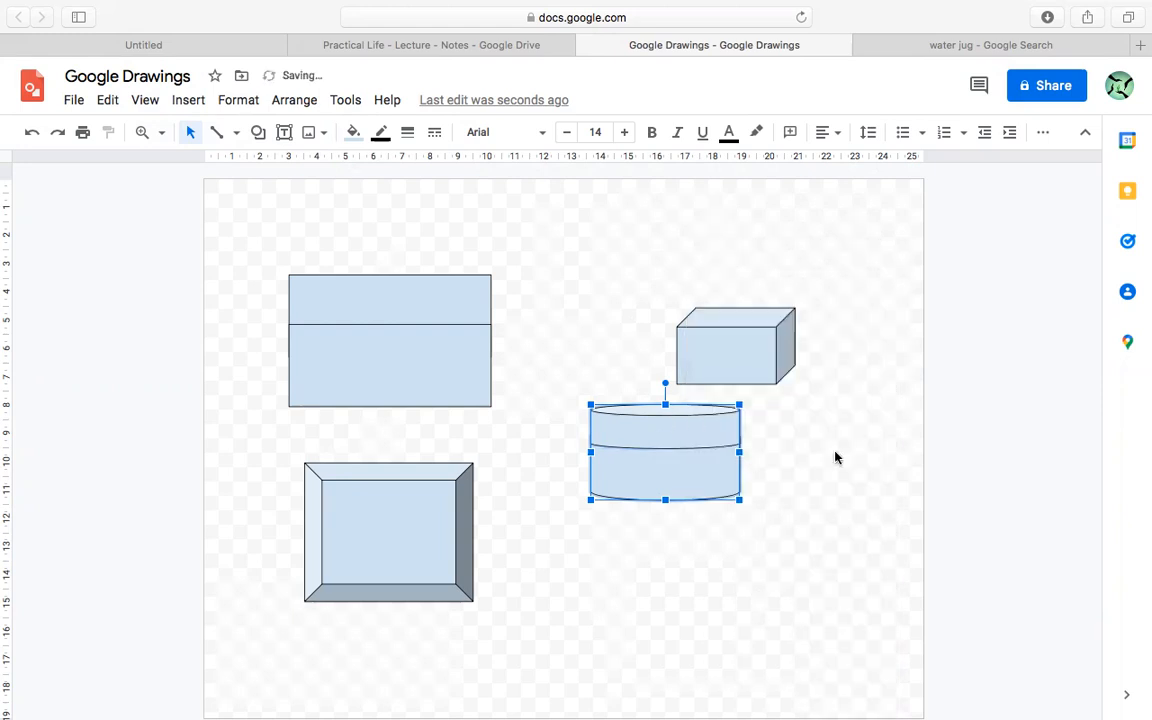
- Enlarge the grouped lidded container to about 8.6 cm wide and 5.6 cm high
left_click(586, 450)
left_click_drag(535, 393, 816, 547)
left_click(846, 605)
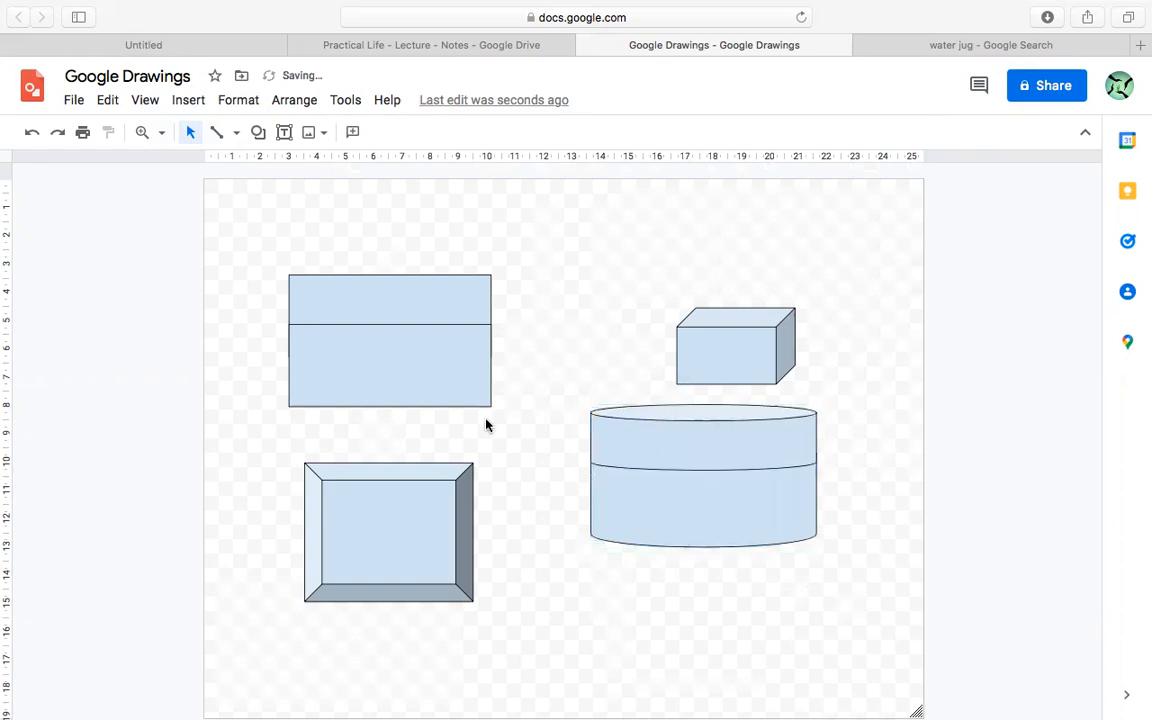
left_click(708, 445)
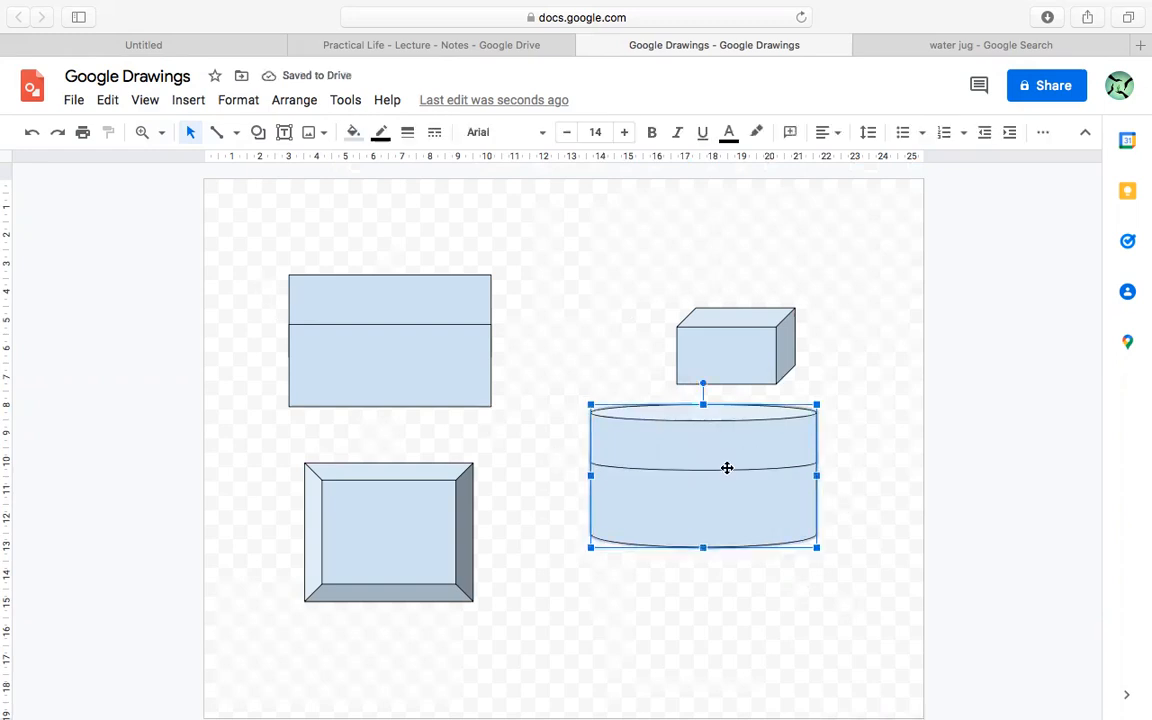
left_click_drag(816, 548, 836, 566)
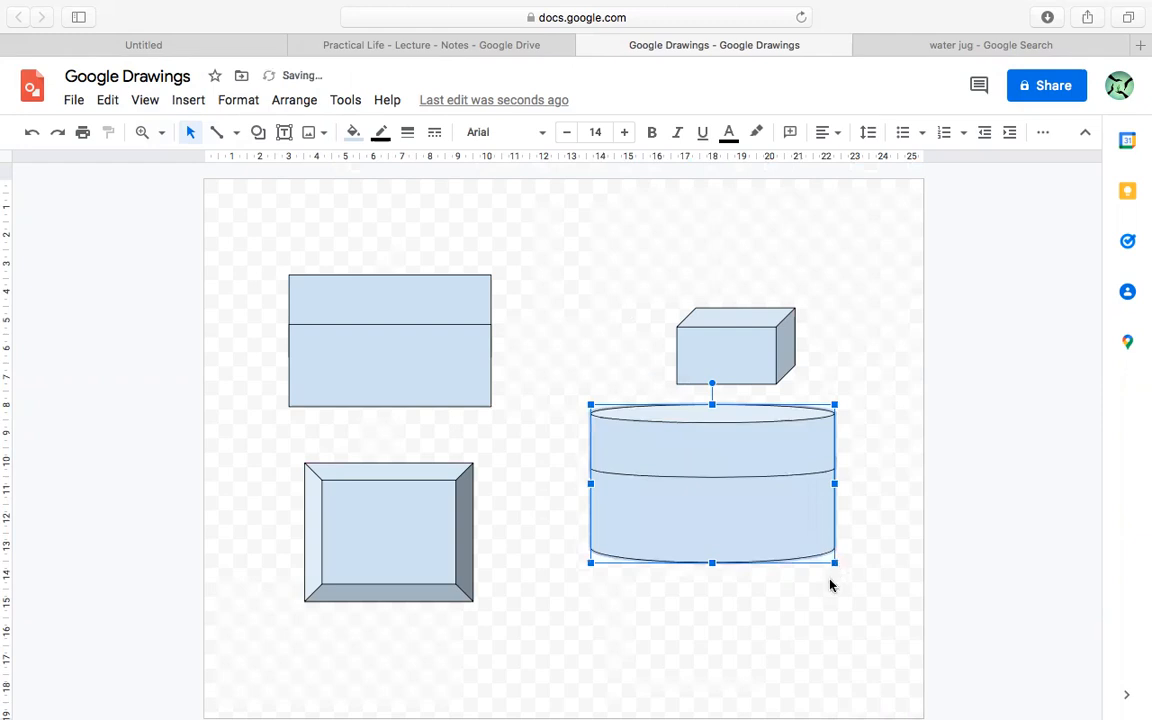
left_click(800, 609)
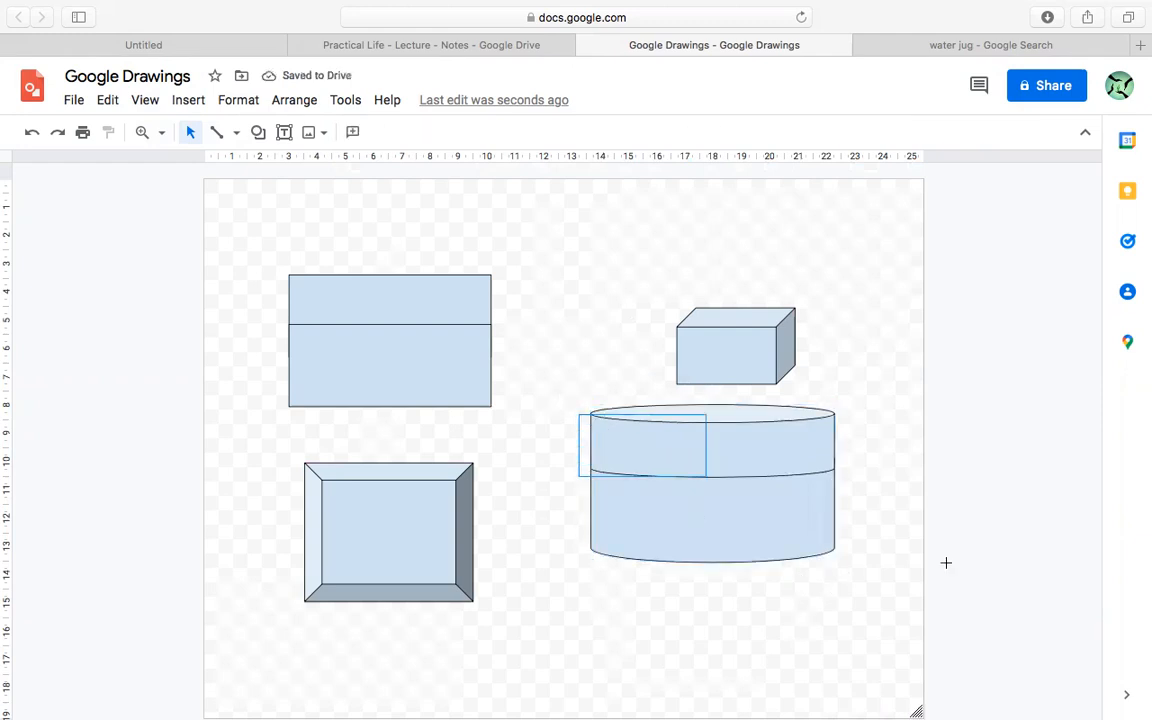
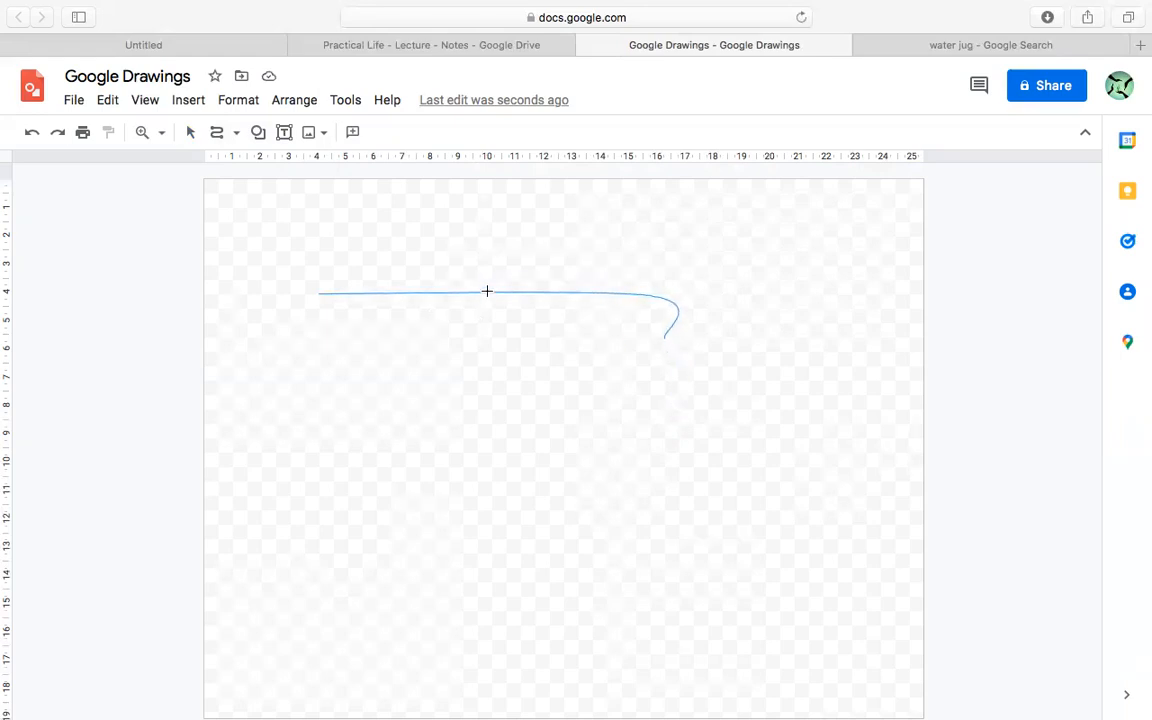
- Draw a freeform curve about 13 cm wide and 6 cm high, bending back and ending in a small double loop
left_click(663, 429)
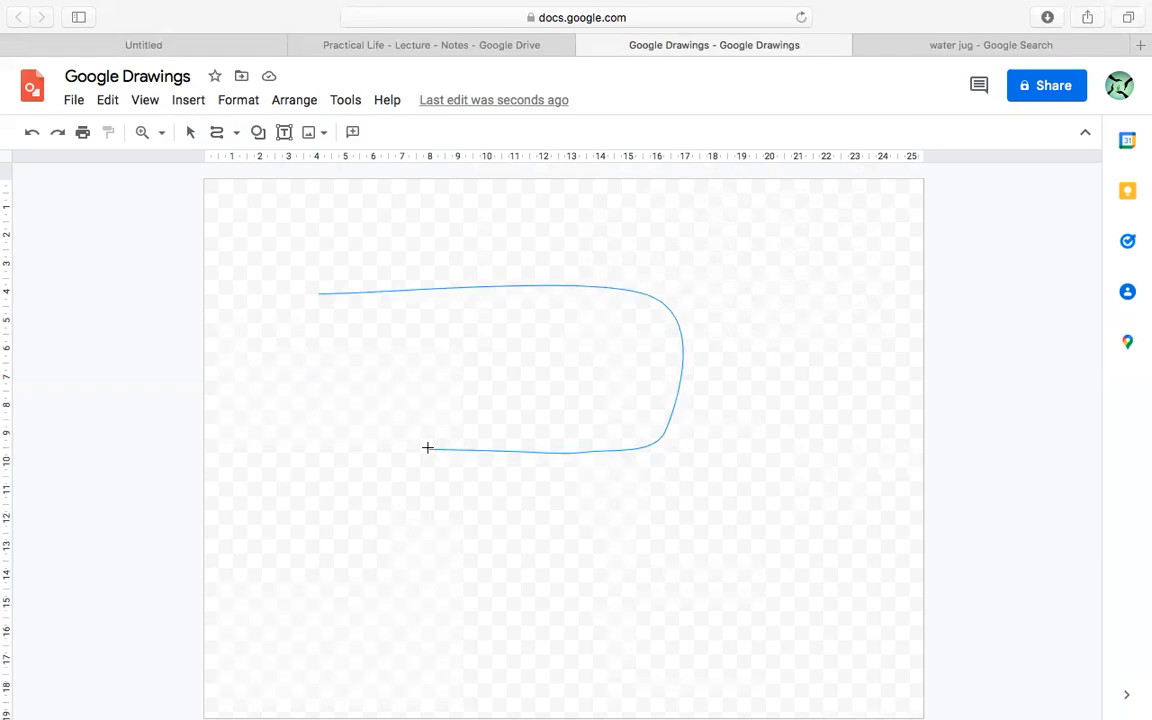
mouse_move(427, 448)
left_mouse_down()
mouse_move(311, 439)
mouse_move(363, 429)
mouse_move(386, 409)
mouse_move(380, 390)
mouse_move(406, 378)
mouse_move(431, 386)
mouse_move(439, 415)
mouse_move(435, 435)
mouse_move(408, 437)
mouse_move(413, 447)
mouse_move(381, 438)
mouse_move(377, 398)
mouse_move(408, 383)
mouse_move(434, 411)
left_mouse_up()
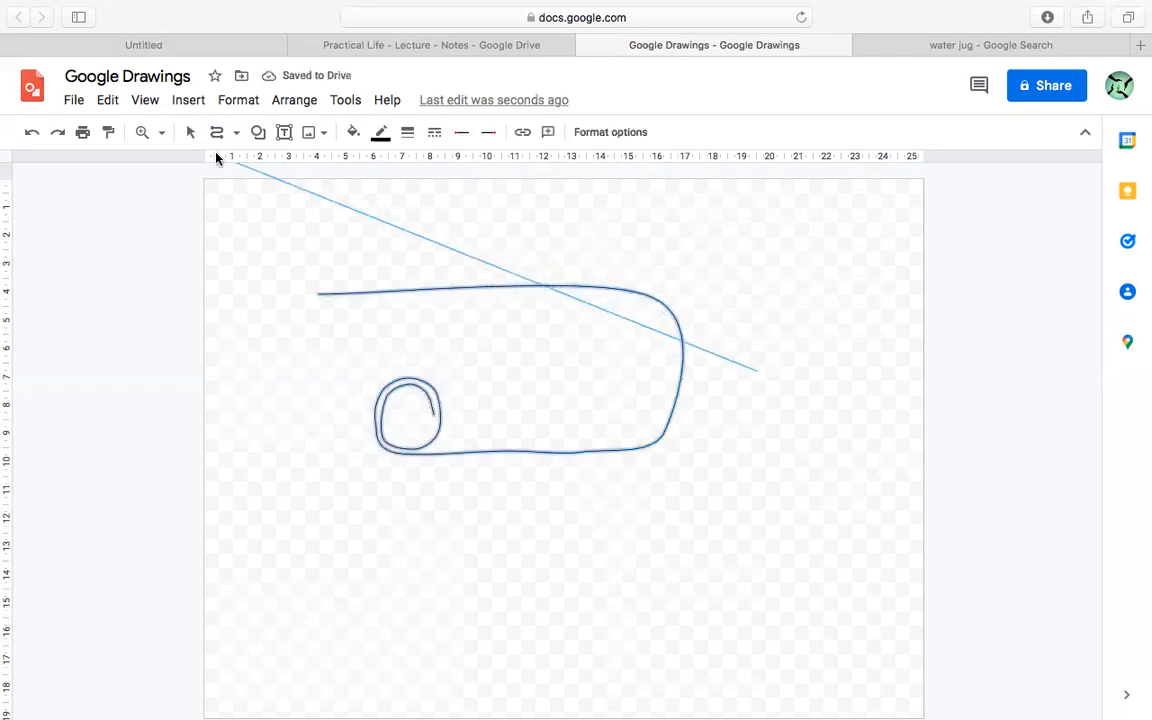
left_click(216, 134)
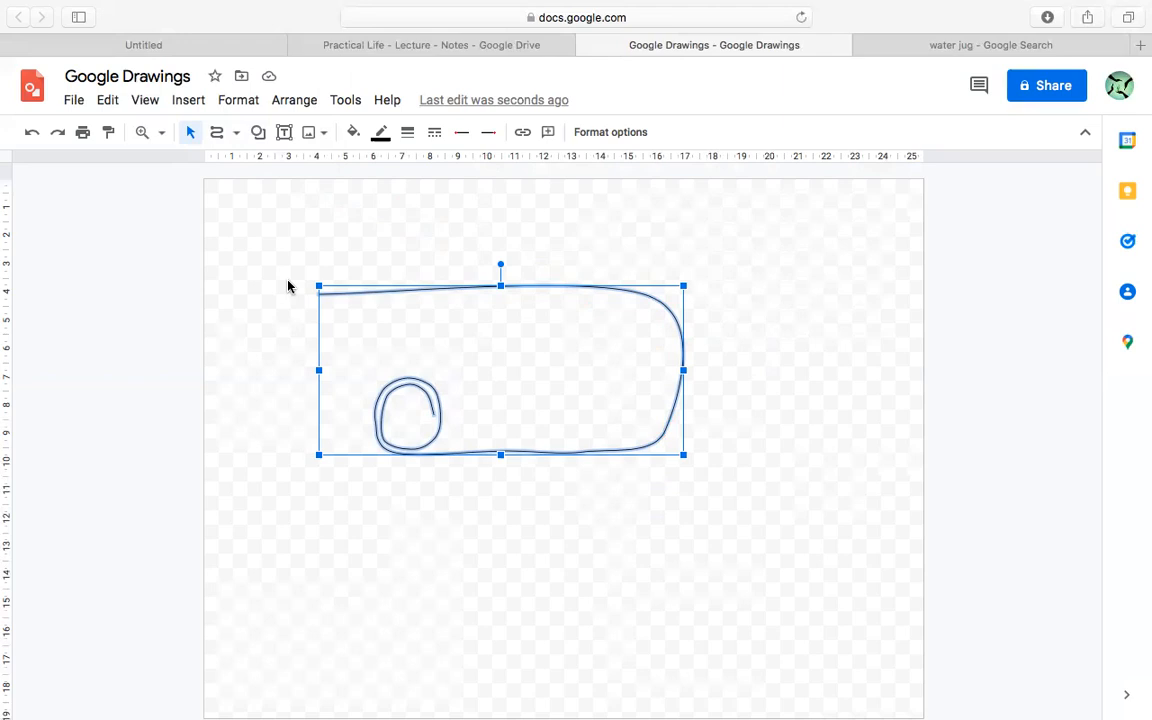
- Draw a rectangle about 9.6 by 3.4 cm below the curve and place a duplicate overlapping it, offset up and to the right
left_click(237, 133)
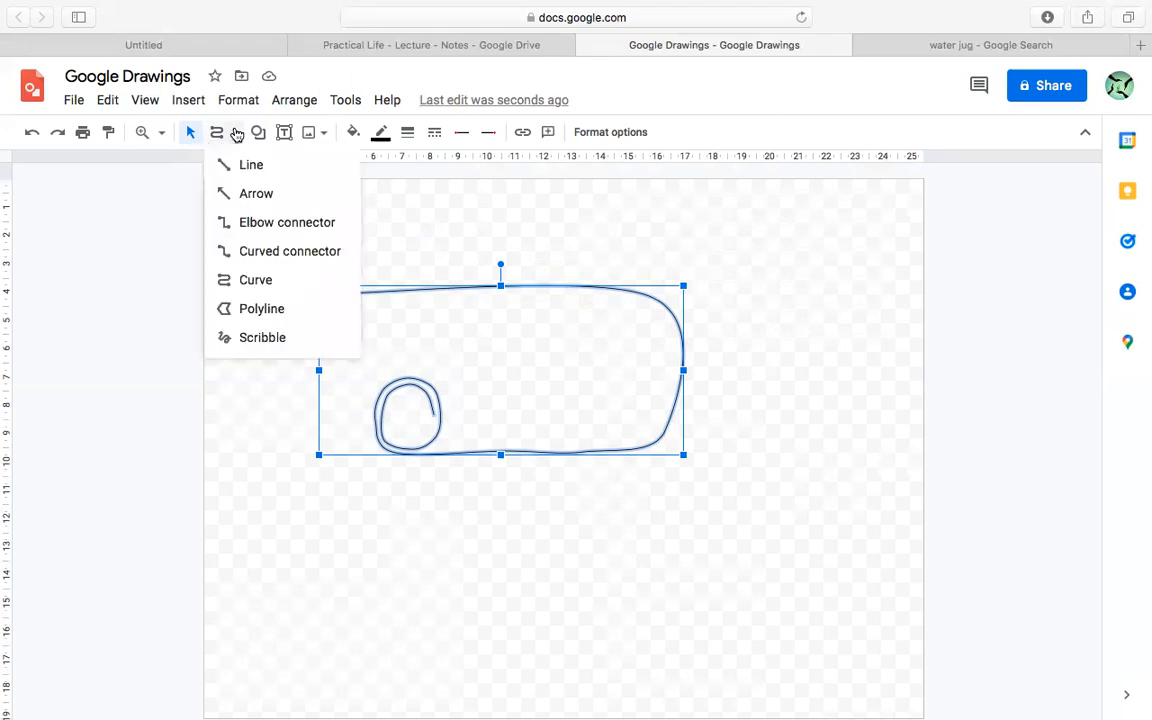
left_click(262, 309)
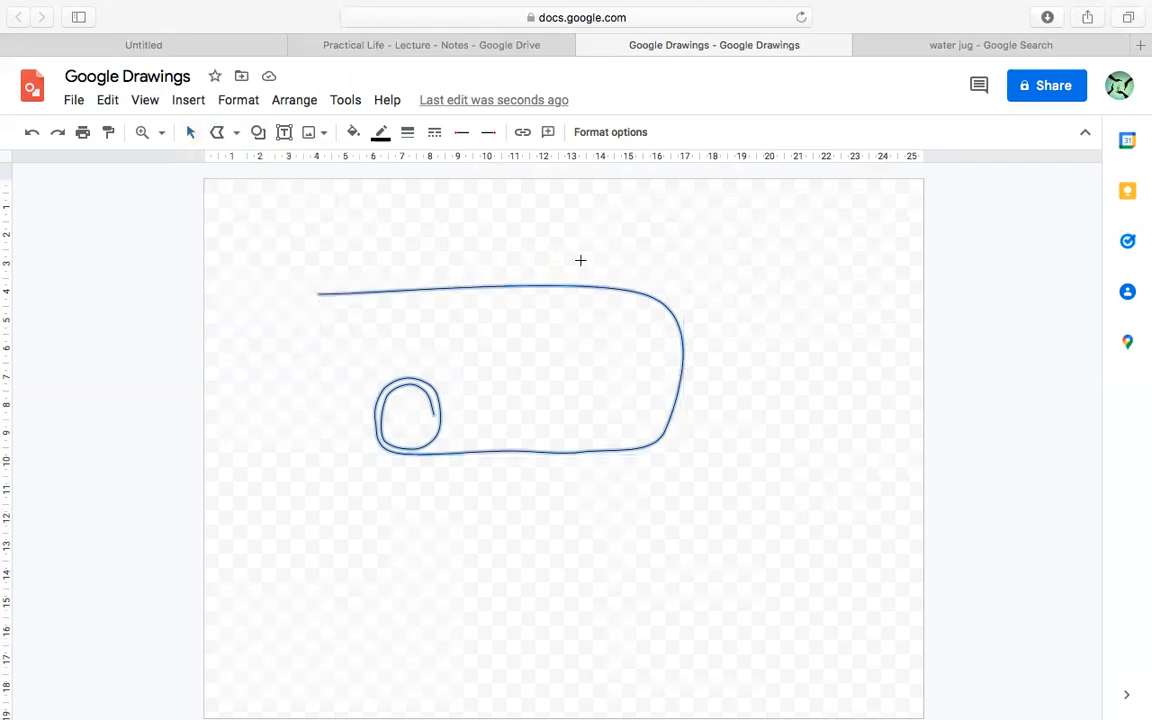
left_click(258, 133)
mouse_move(355, 165)
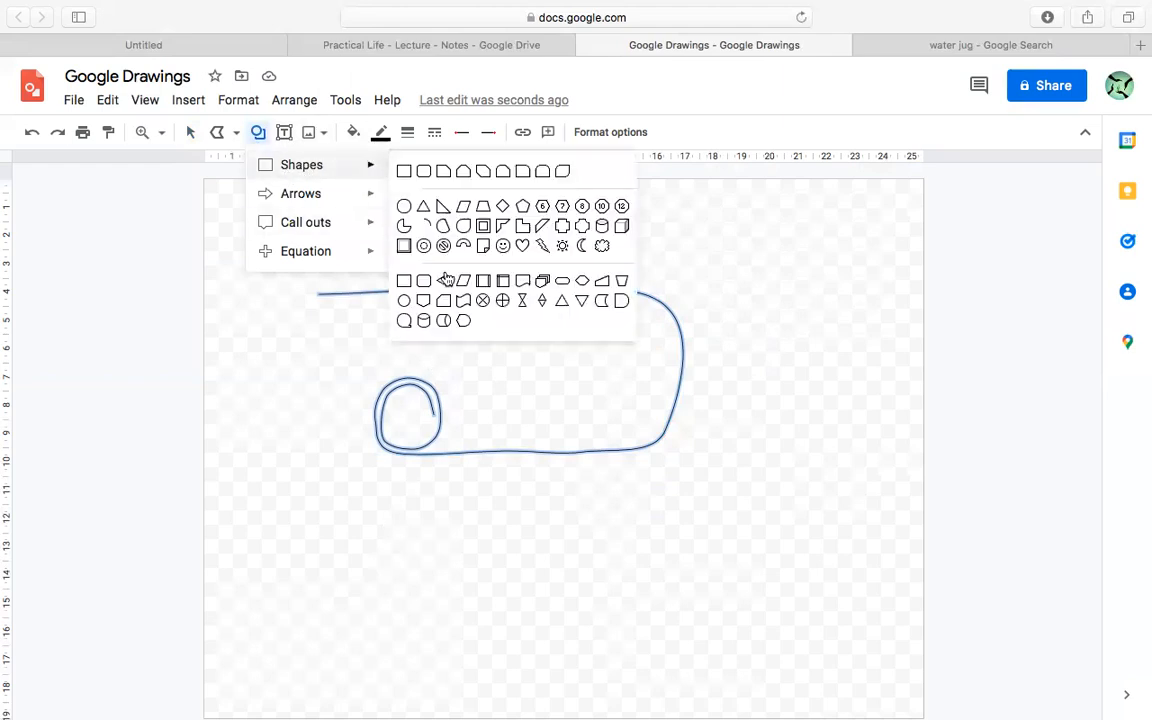
left_click(405, 173)
left_click_drag(321, 584, 593, 680)
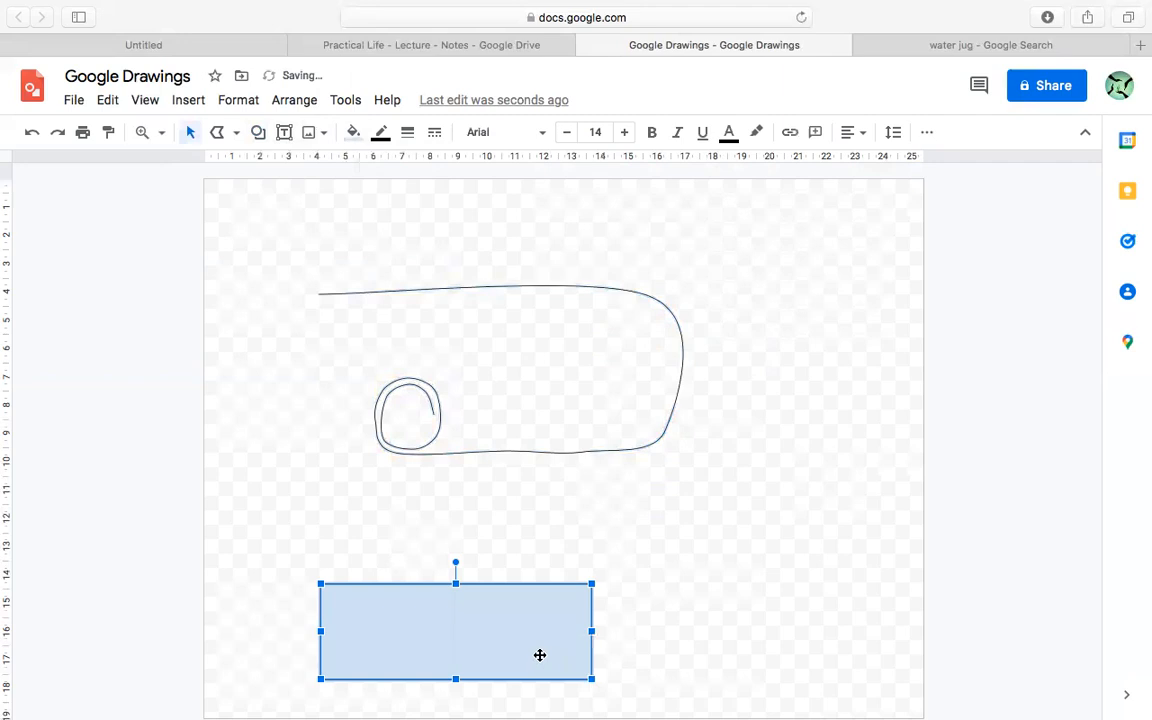
key("super+d")
left_click_drag(513, 653, 546, 594)
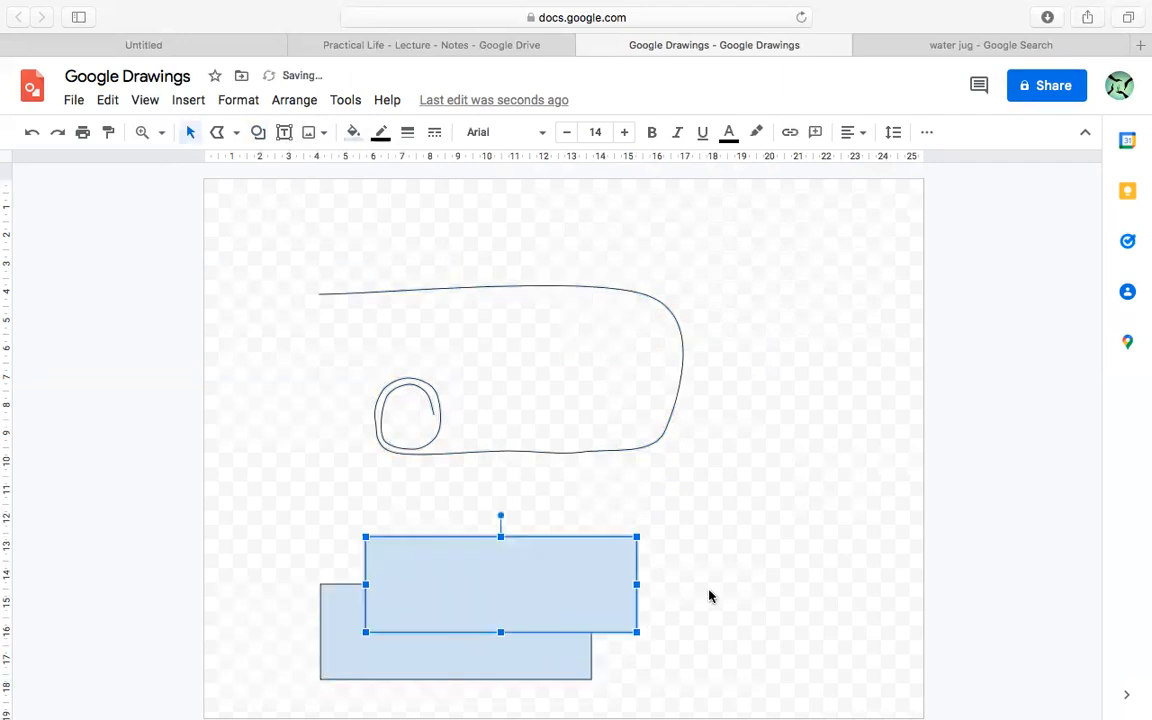
key("Escape")
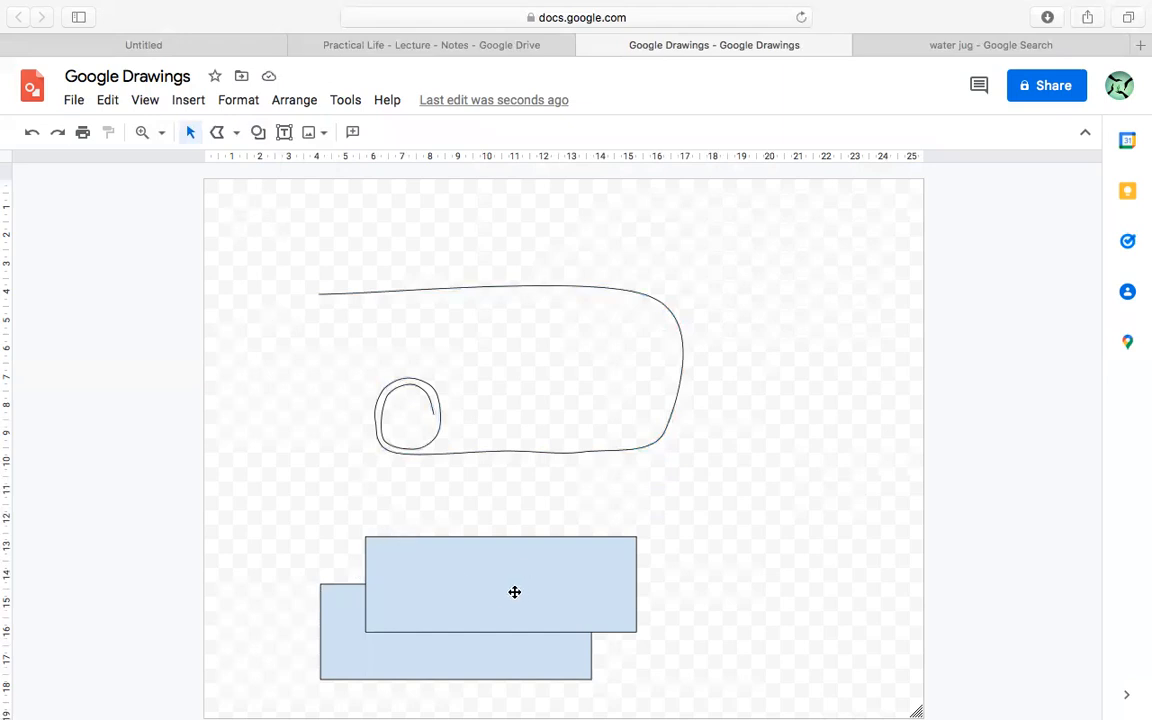
- Draw a closed polyline through the left-hand corners of the two rectangles to form the box's side face
left_click(224, 134)
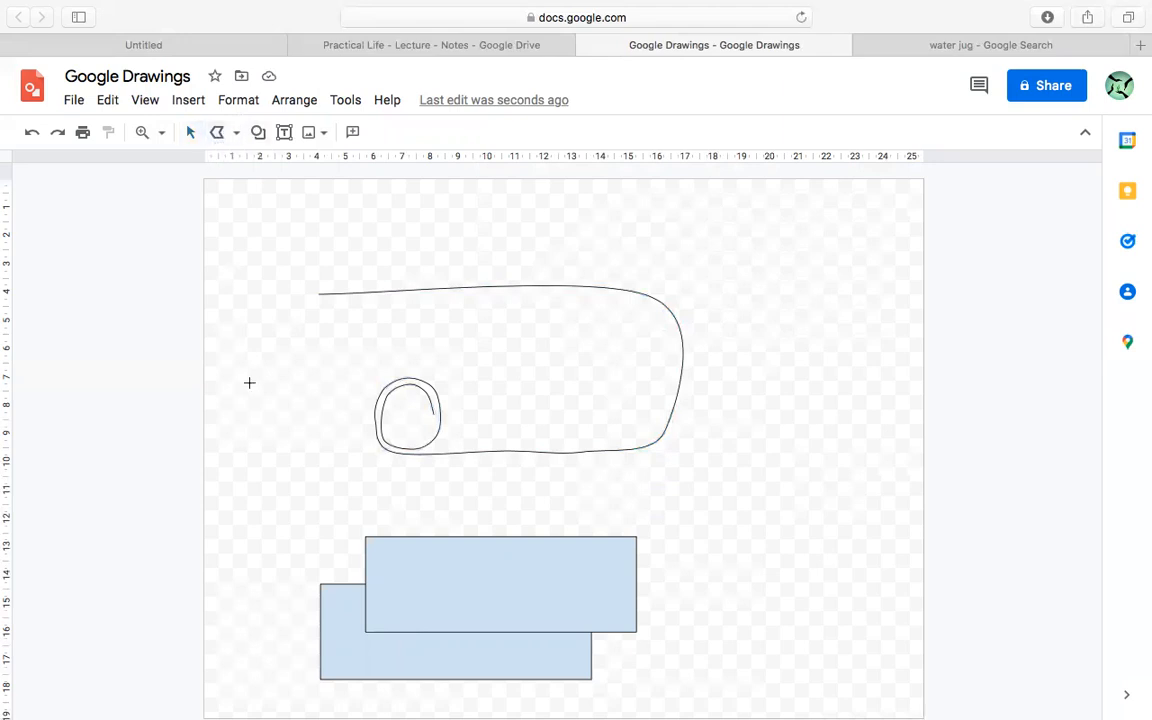
left_click(366, 628)
left_click(321, 677)
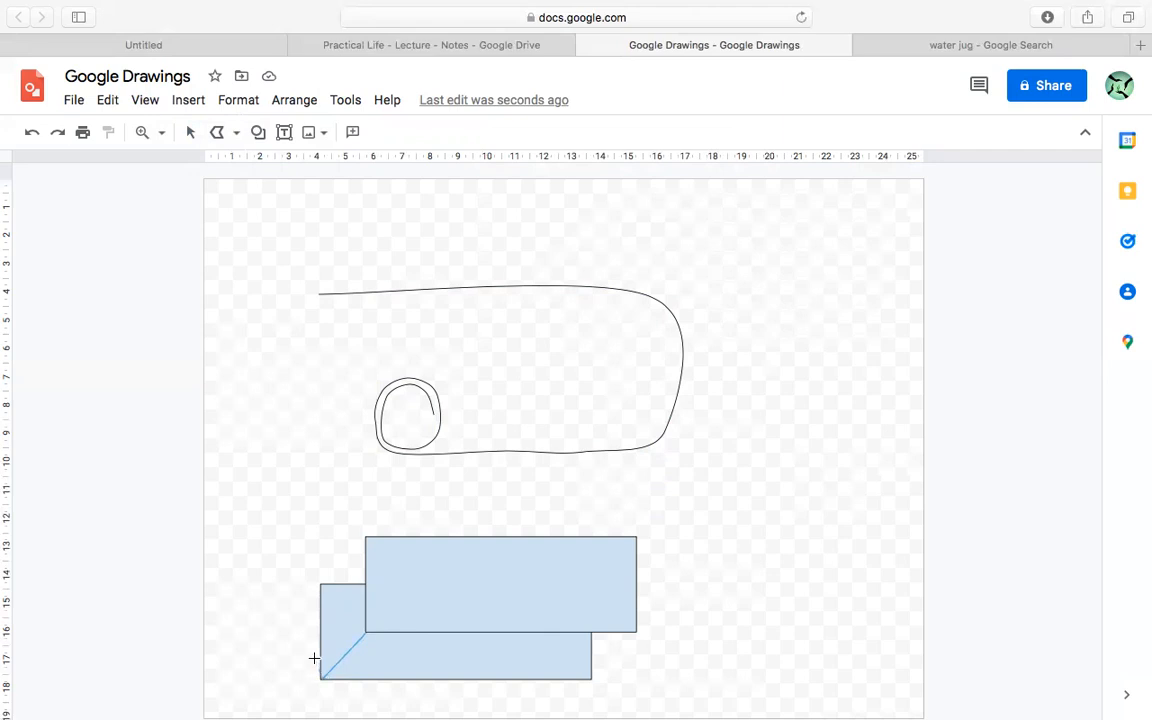
left_click(320, 582)
left_click(365, 536)
double_click(365, 631)
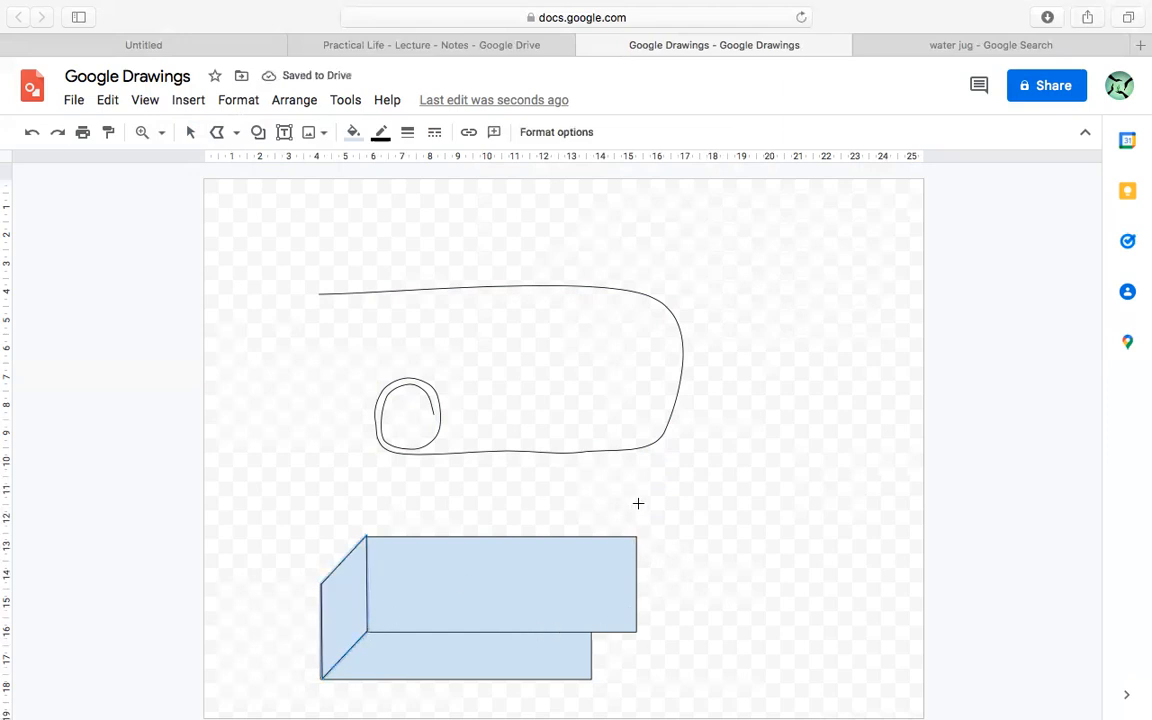
- Draw a closed triangular polyline between the lower right corners of the two rectangles to complete the box's front edge
mouse_move(636, 631)
left_mouse_down()
mouse_move(591, 678)
mouse_move(591, 631)
left_mouse_up()
left_click(591, 631)
left_click(637, 632)
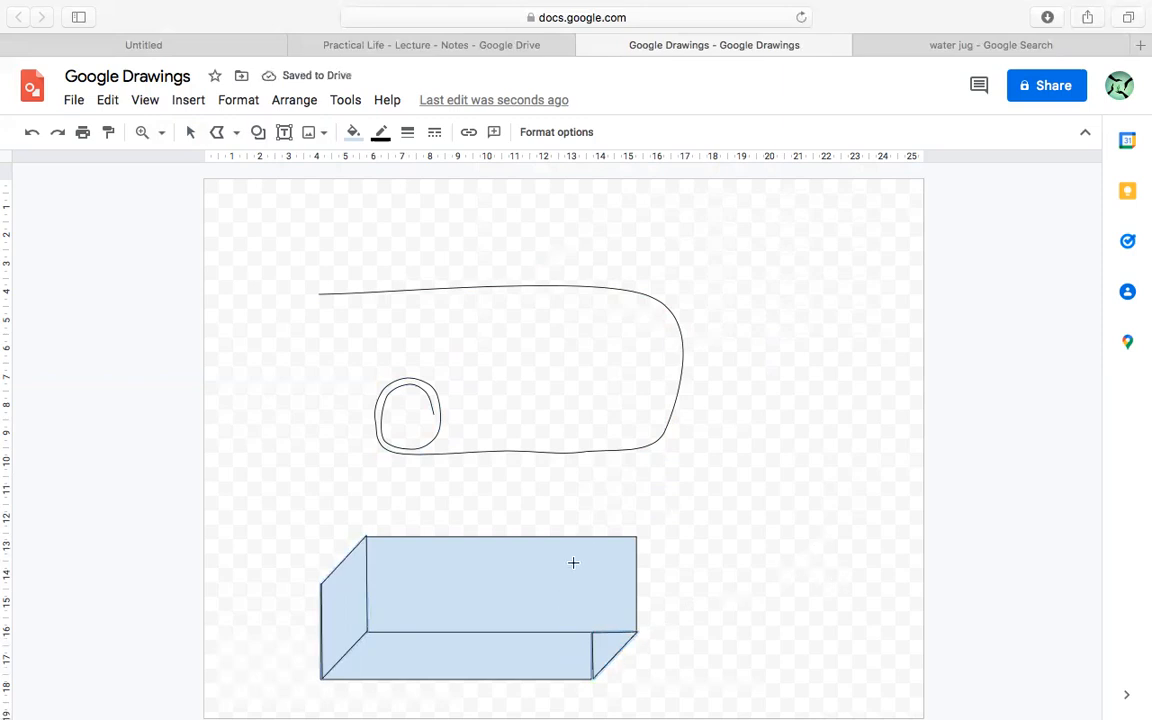
- Scribble a series of wavy freehand strokes across the curve, spanning about 18 cm
left_click(236, 132)
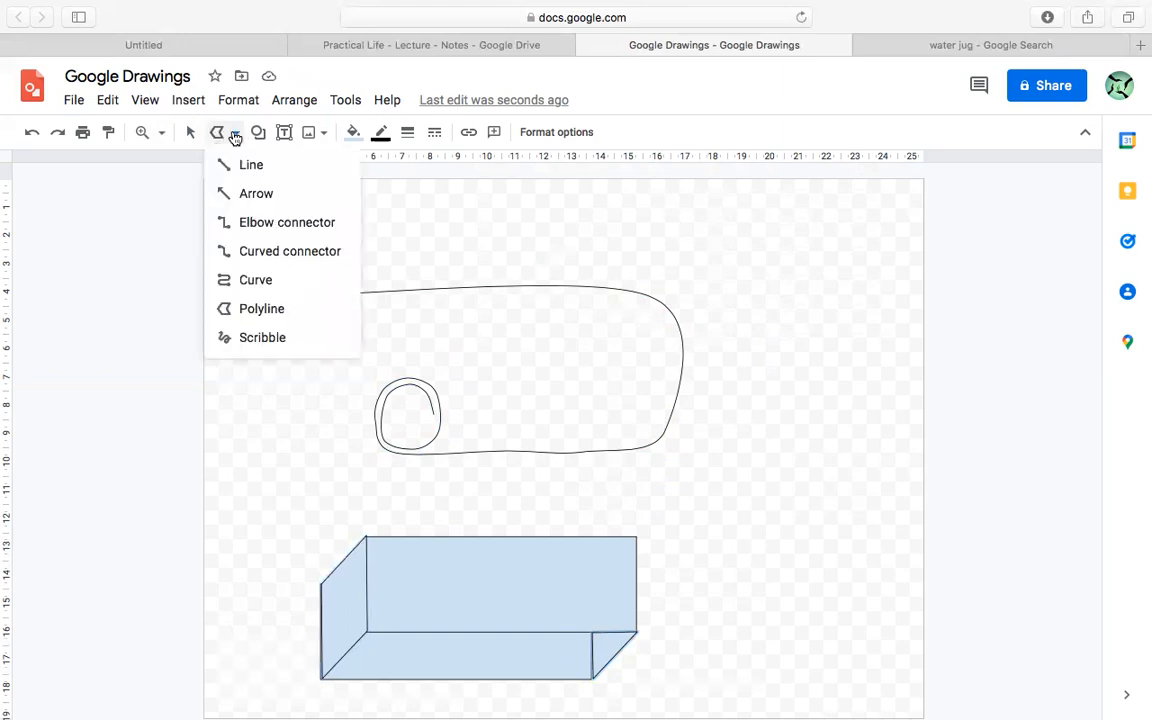
left_click(290, 339)
mouse_move(254, 341)
left_mouse_down()
mouse_move(327, 337)
mouse_move(353, 256)
mouse_move(492, 262)
mouse_move(573, 380)
mouse_move(640, 329)
mouse_move(686, 370)
mouse_move(751, 355)
mouse_move(751, 417)
mouse_move(730, 494)
left_mouse_up()
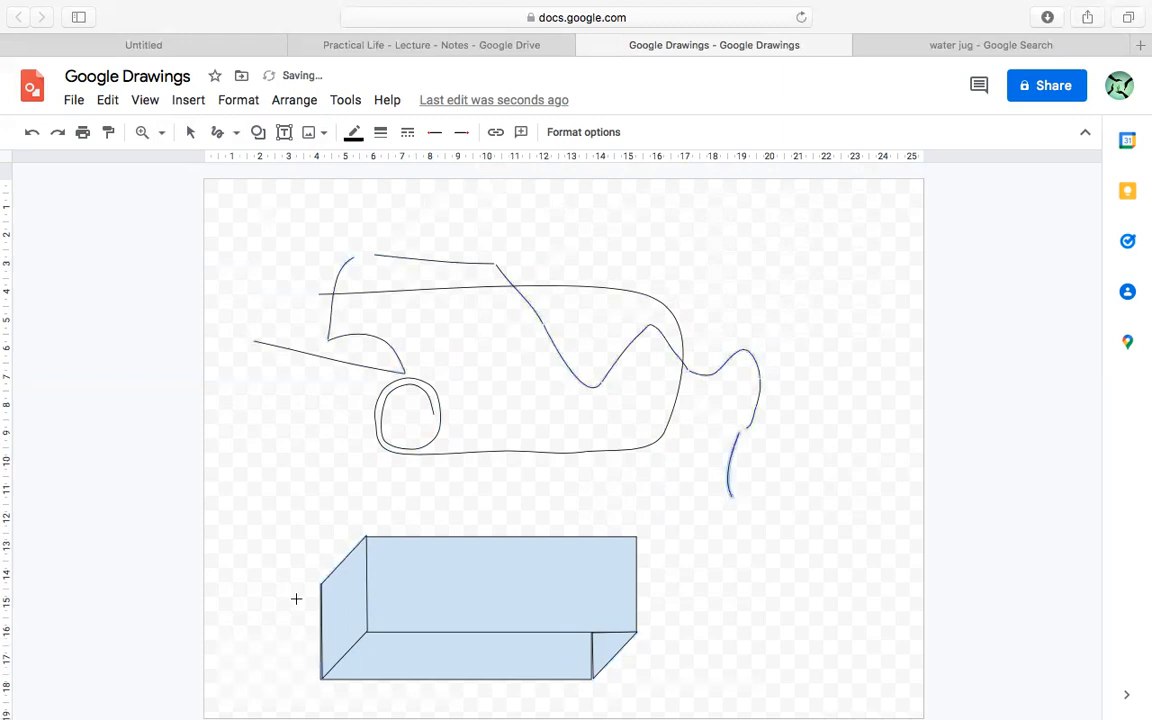
left_click(236, 132)
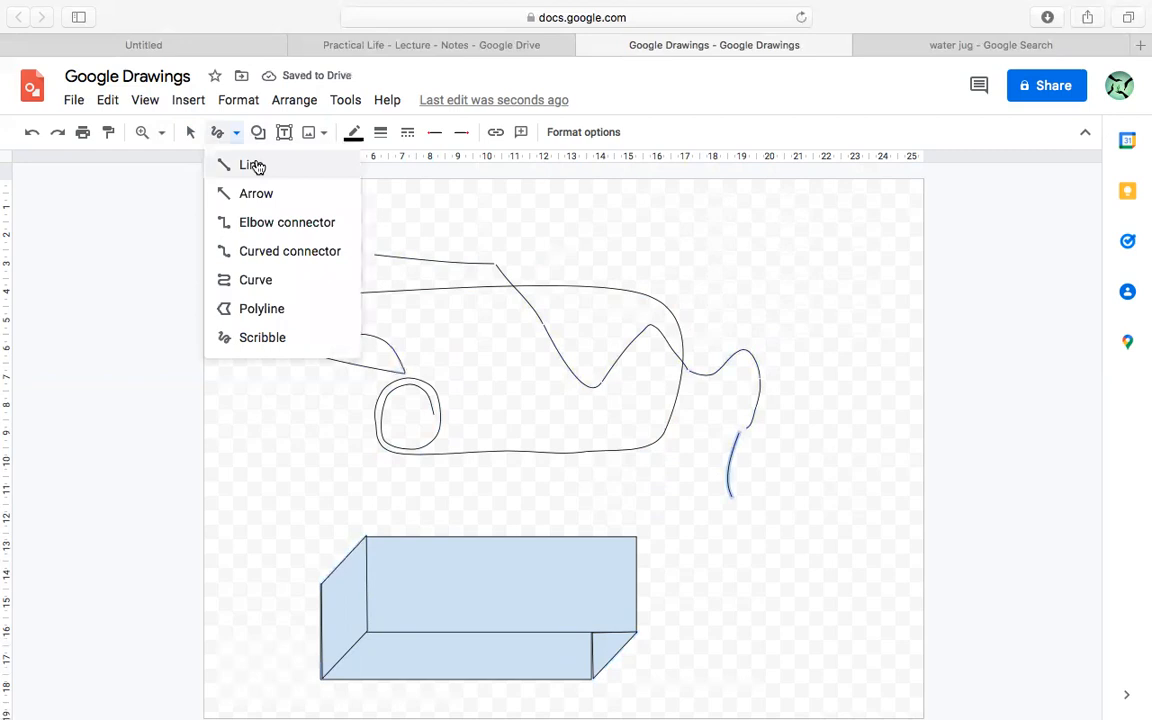
left_click(496, 230)
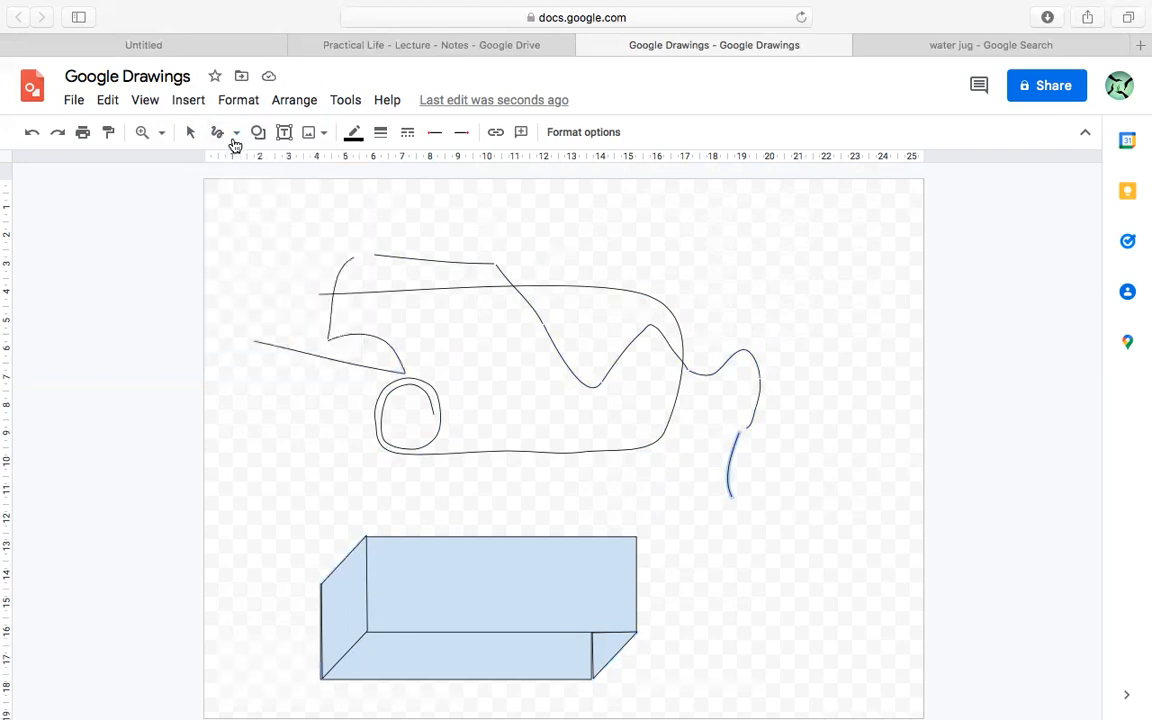
- Add a text box about 5 cm wide above the scribbled strokes with the text "abc"
left_click_drag(249, 219, 393, 249)
type("s")
key("BackSpace")
type("abc")
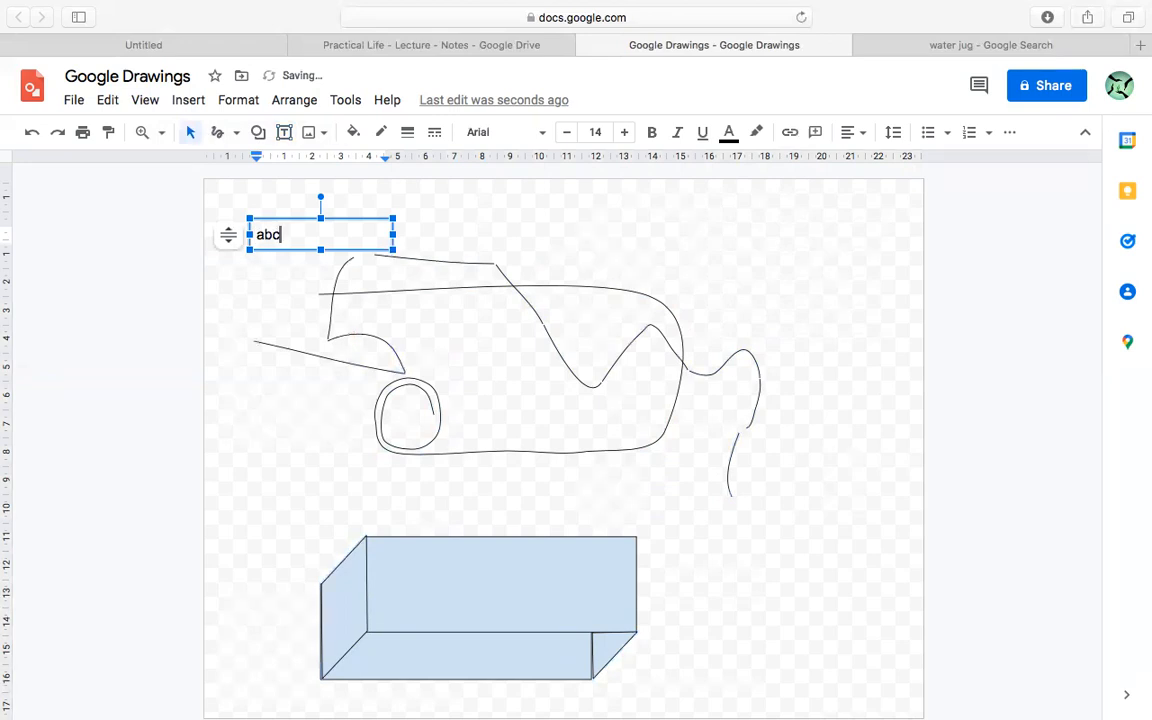
left_click(546, 211)
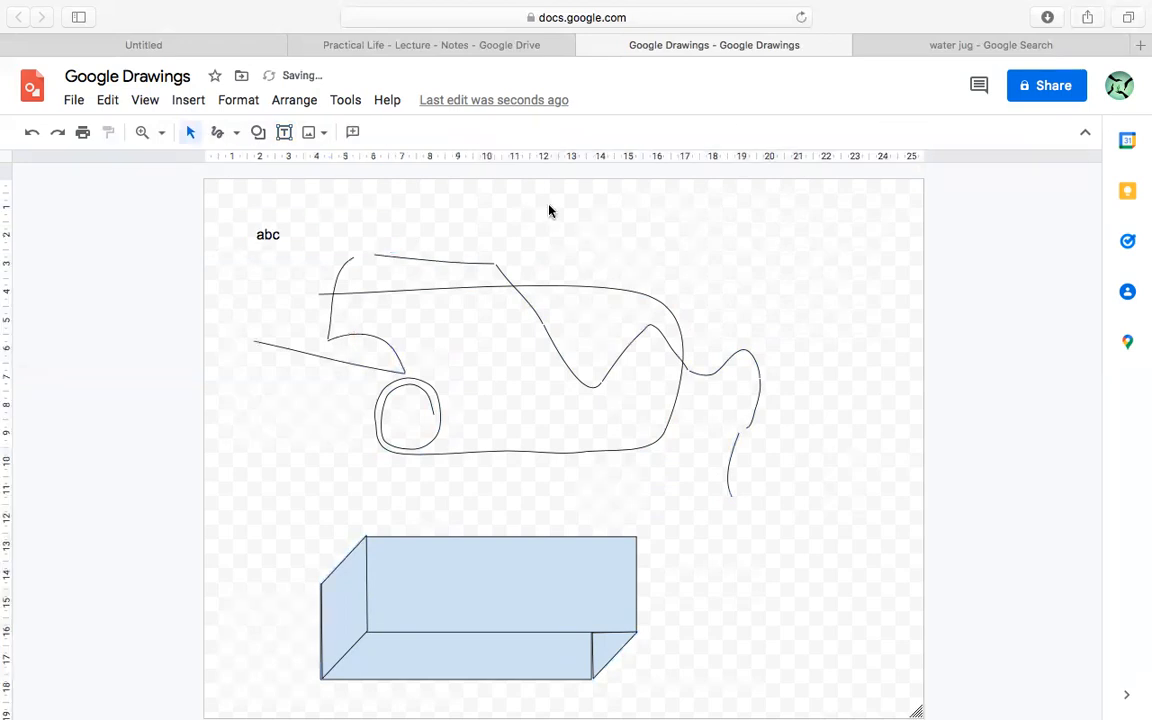
- Move the "abc" text box about 9 cm to the right along the upper part of the canvas
left_click(266, 236)
left_click_drag(298, 249, 558, 254)
left_click(513, 240)
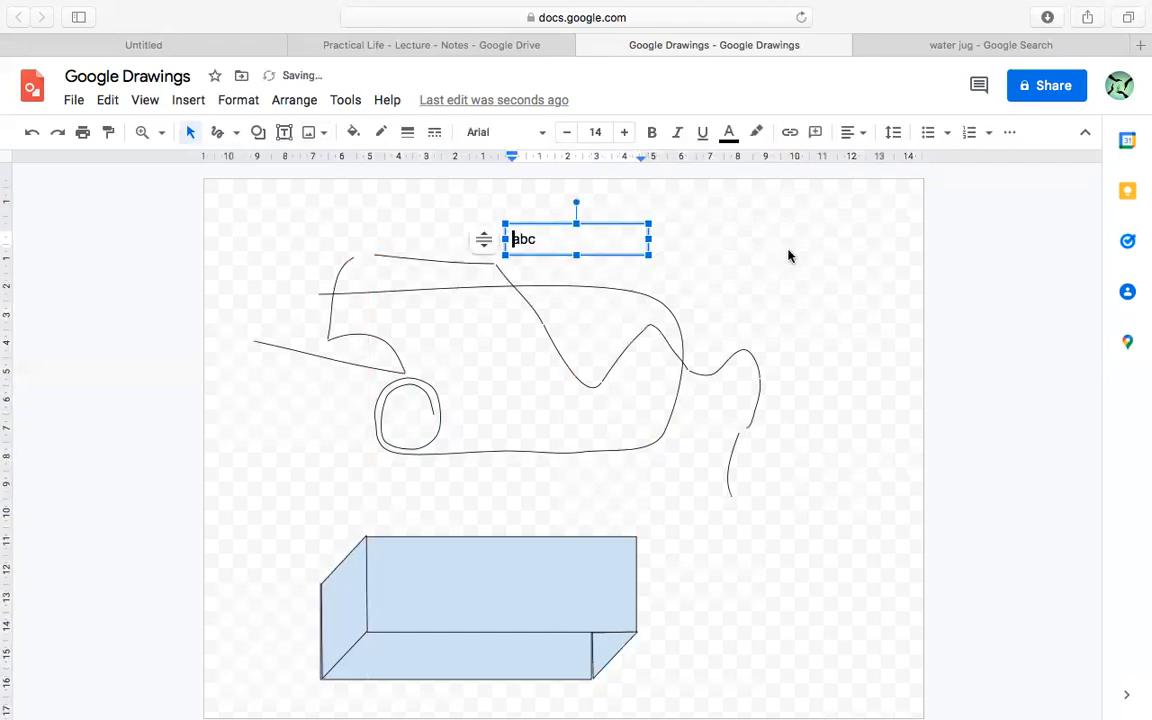
left_click(789, 255)
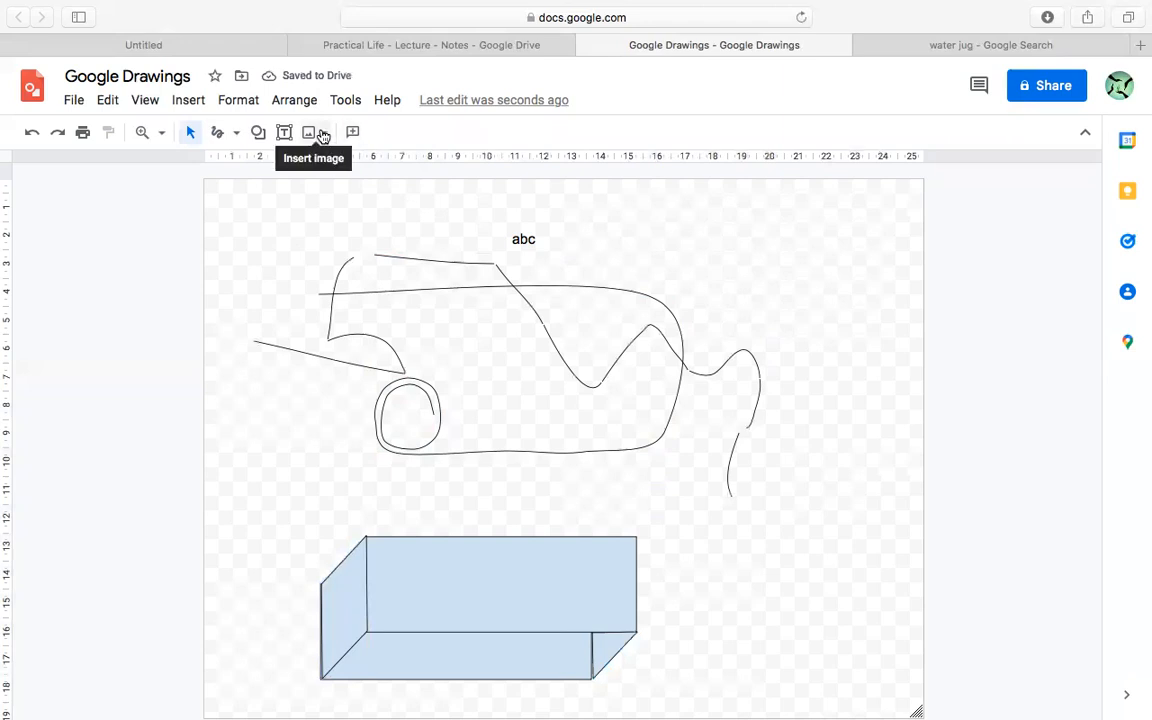
- Delete everything on the canvas and look over the available sources for inserting an image
mouse_move(211, 215)
left_mouse_down()
mouse_move(710, 456)
mouse_move(864, 697)
mouse_move(856, 705)
left_mouse_up()
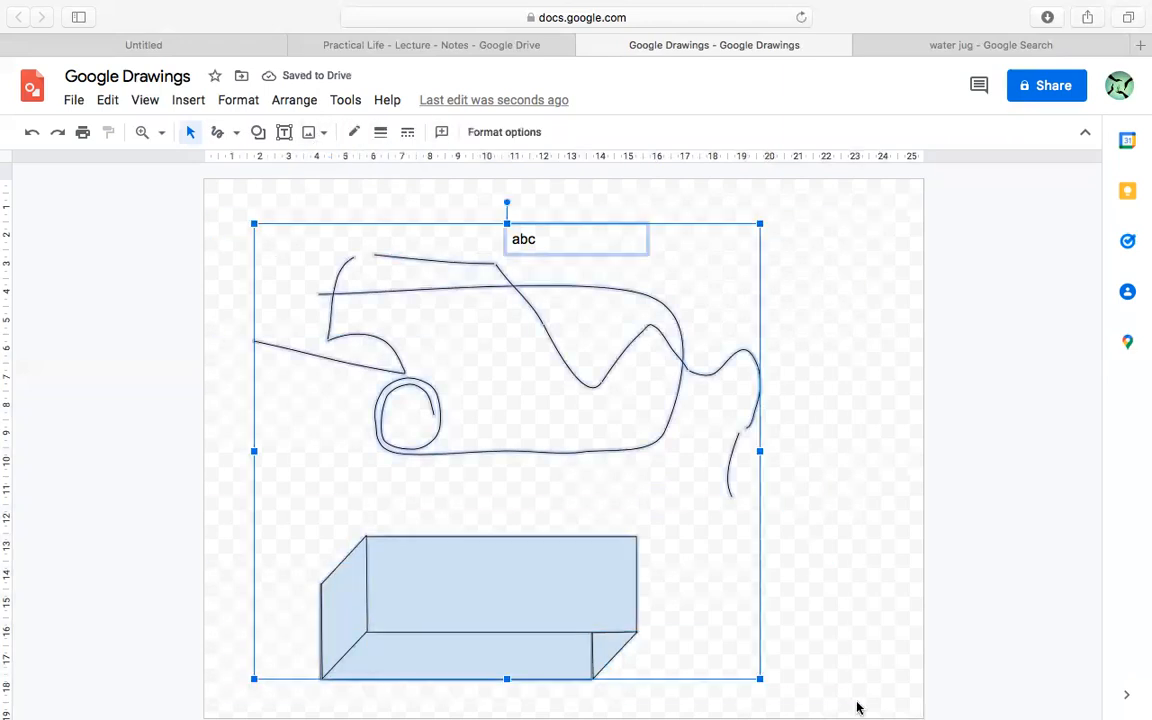
key("Delete")
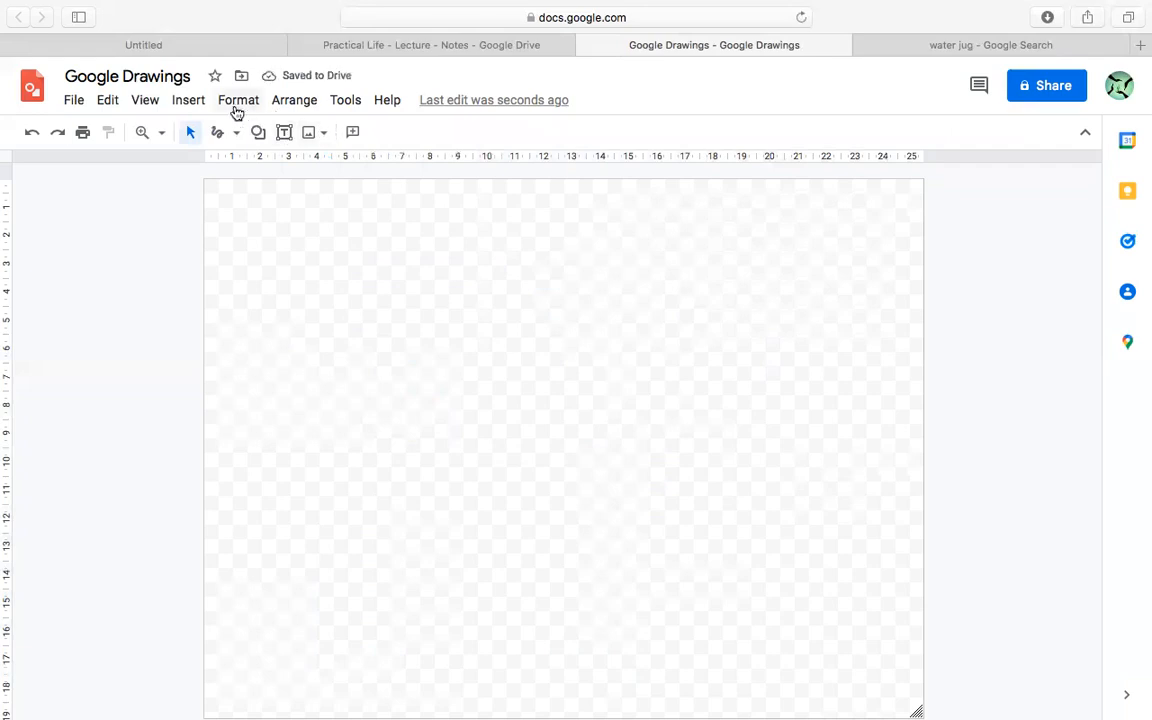
left_click(316, 134)
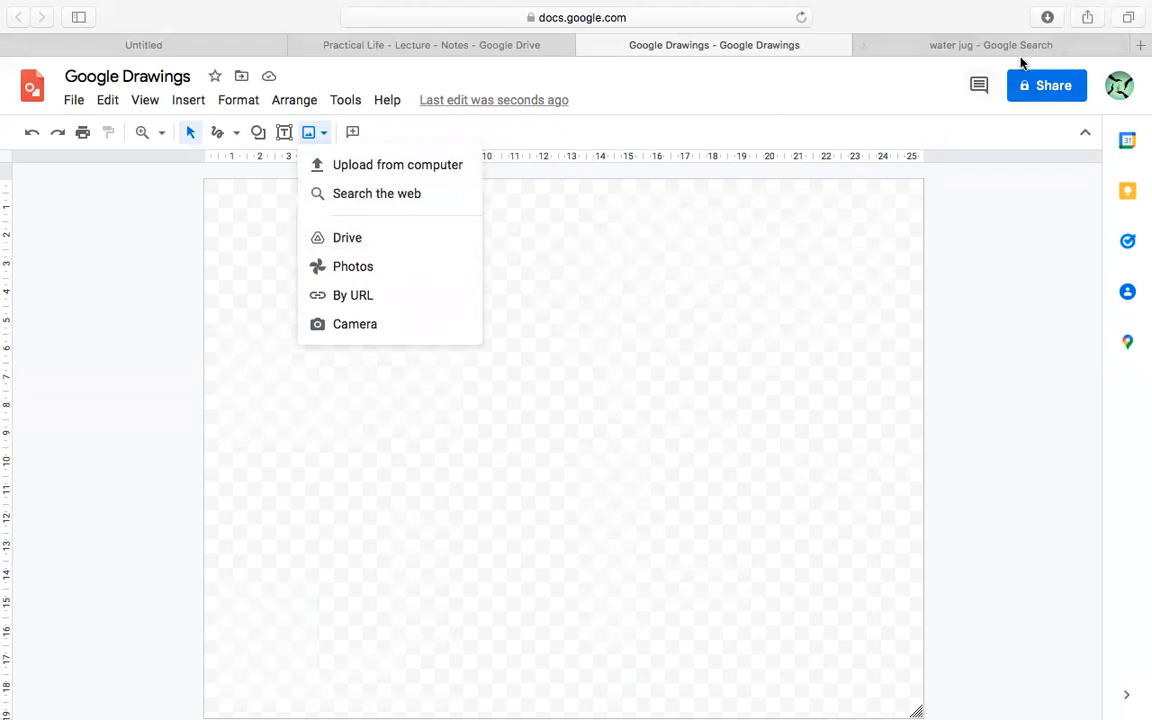
left_click(830, 264)
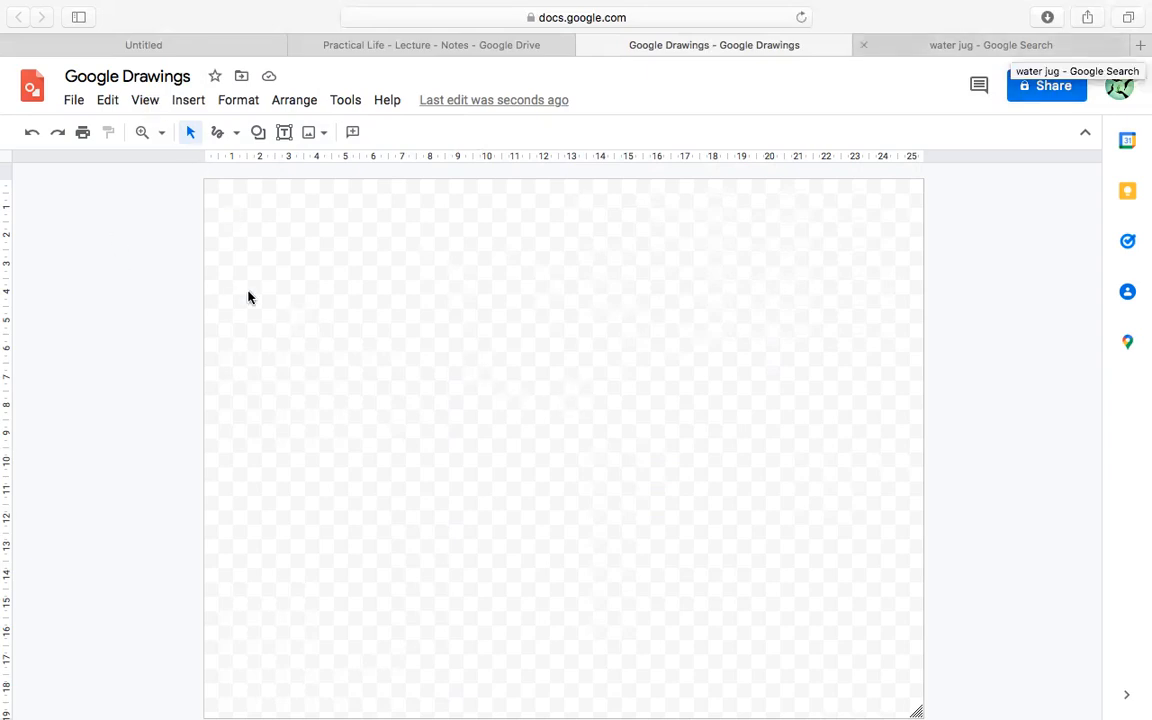
- Copy the steel pitcher image from the water jug search results, paste it into the drawing and deselect it
key("ctrl+Tab")
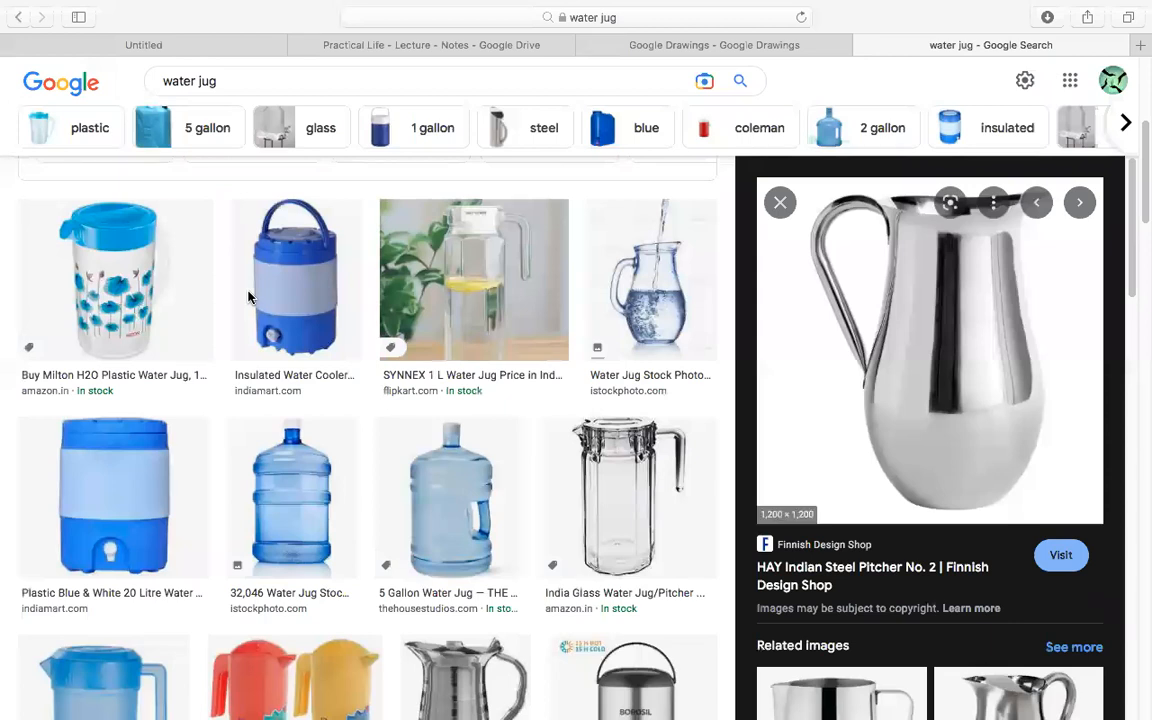
right_click(941, 281)
left_click(1006, 503)
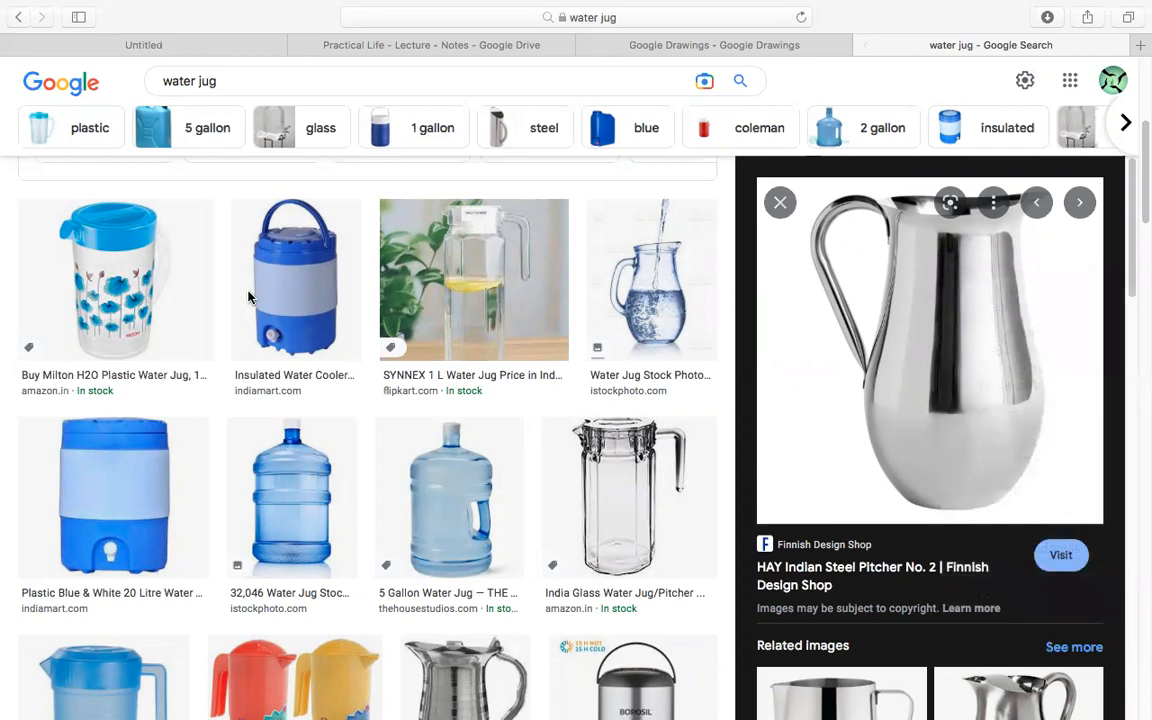
key("ctrl+shift+Tab")
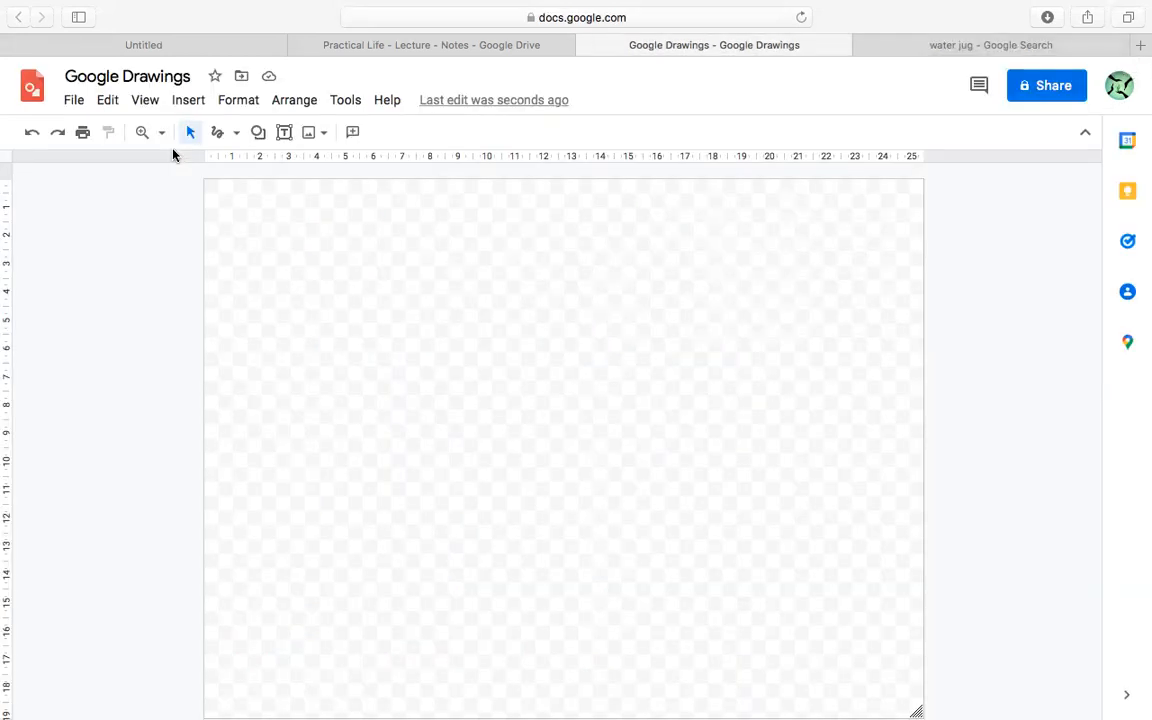
key("super+v")
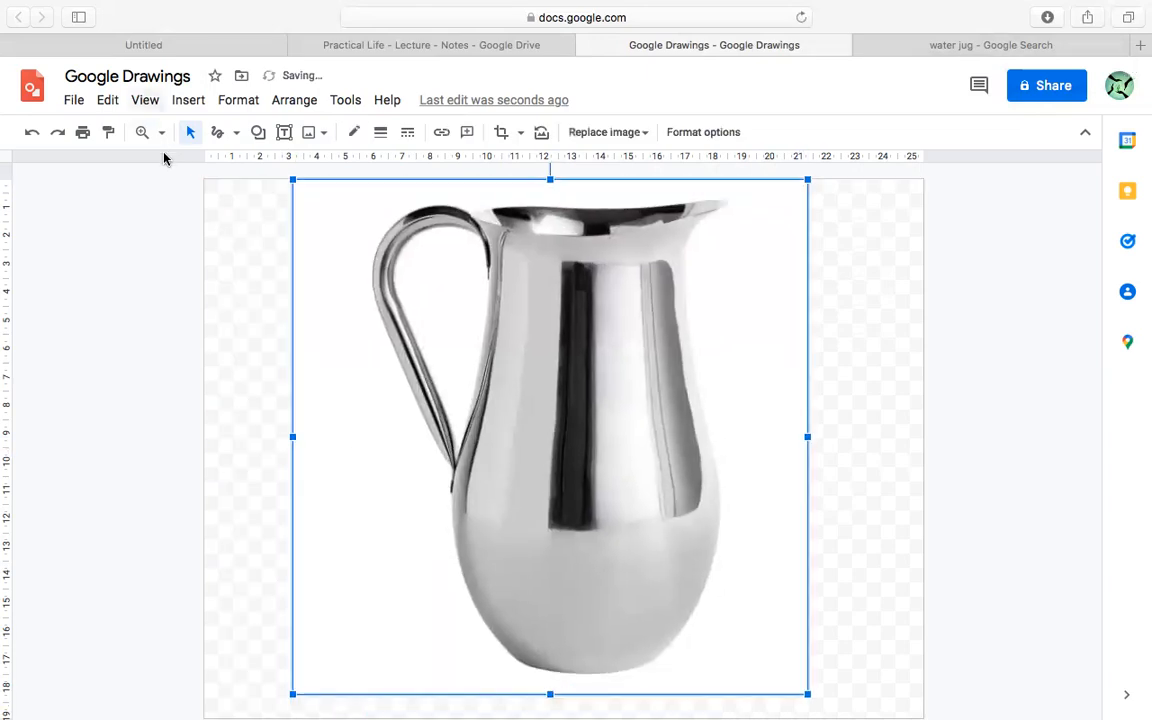
left_click(145, 100)
left_click(100, 250)
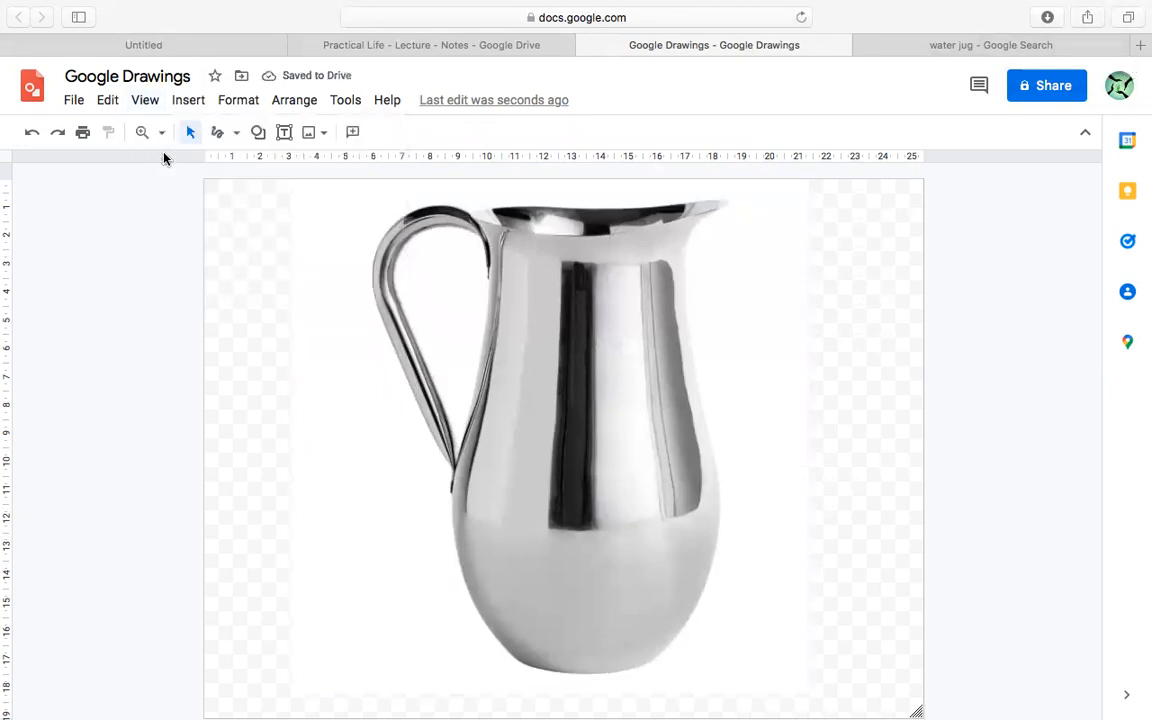
- Trace the pitcher's mouth with the Curve tool as a closed shape about 9 cm wide and 1.3 cm high, from handle to spout and back
left_click(145, 100)
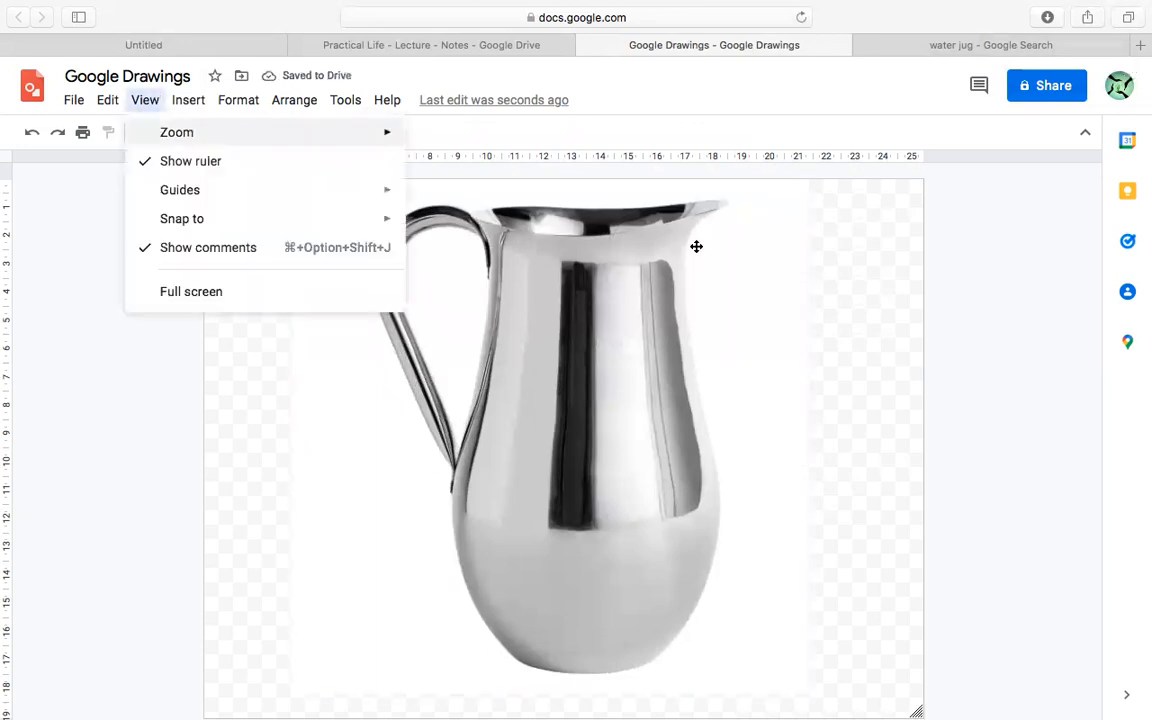
mouse_move(240, 132)
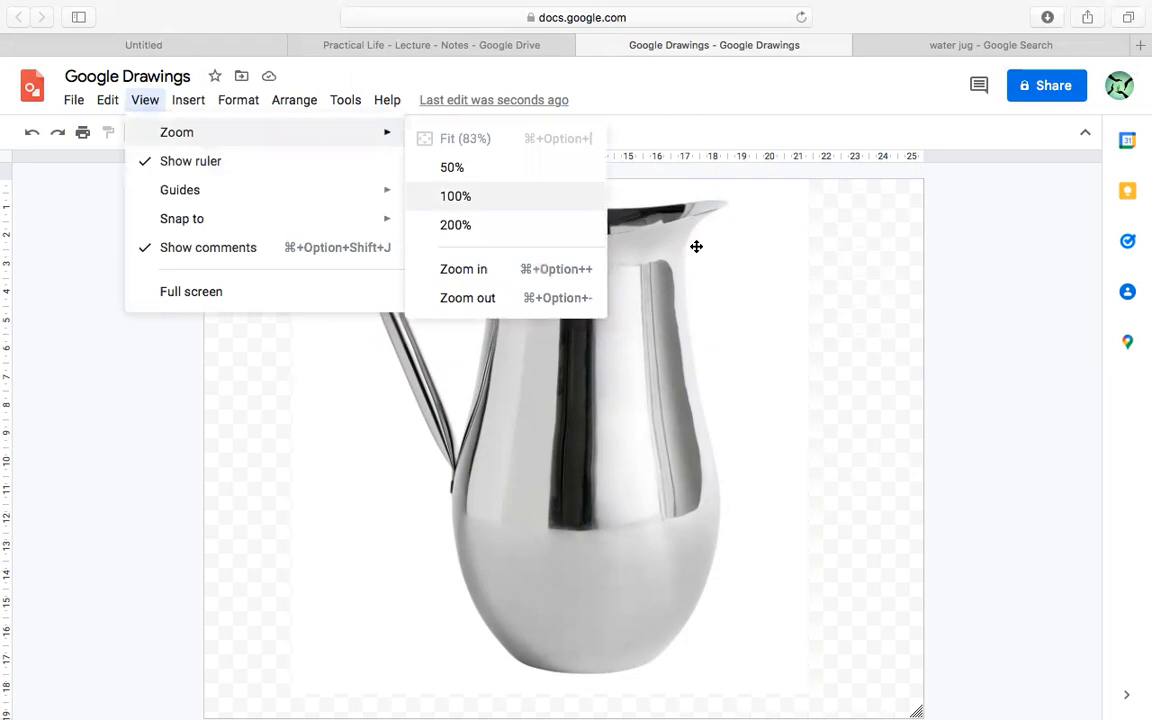
left_click(455, 225)
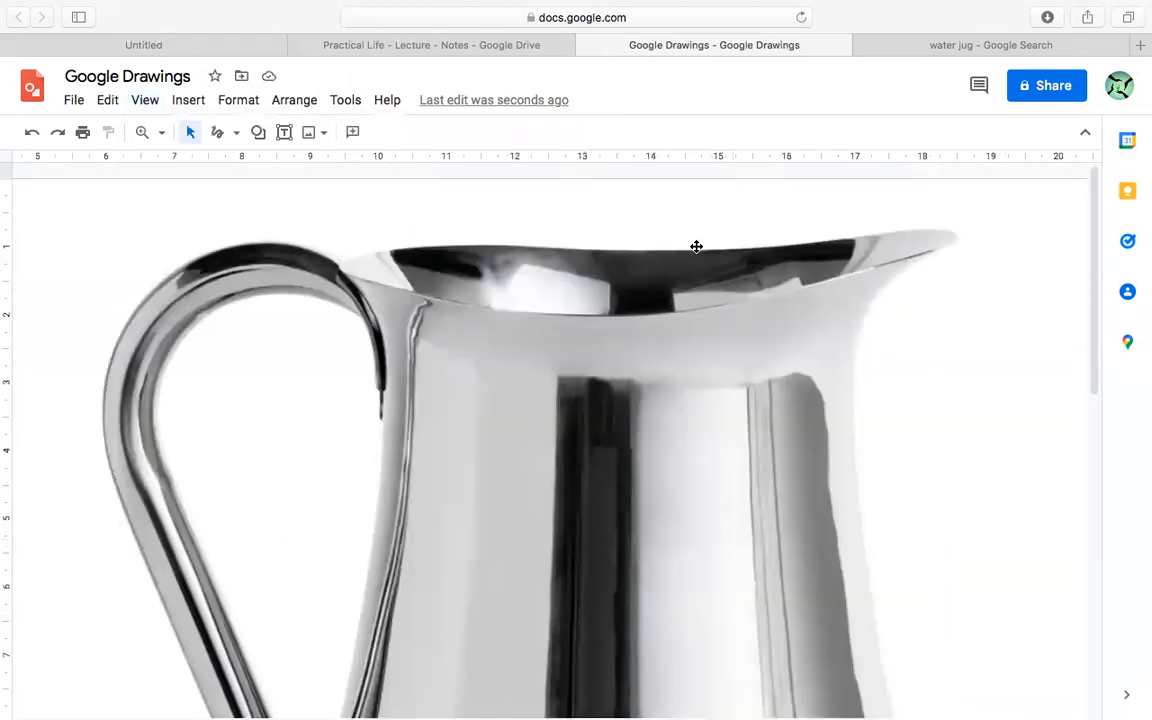
left_click(235, 136)
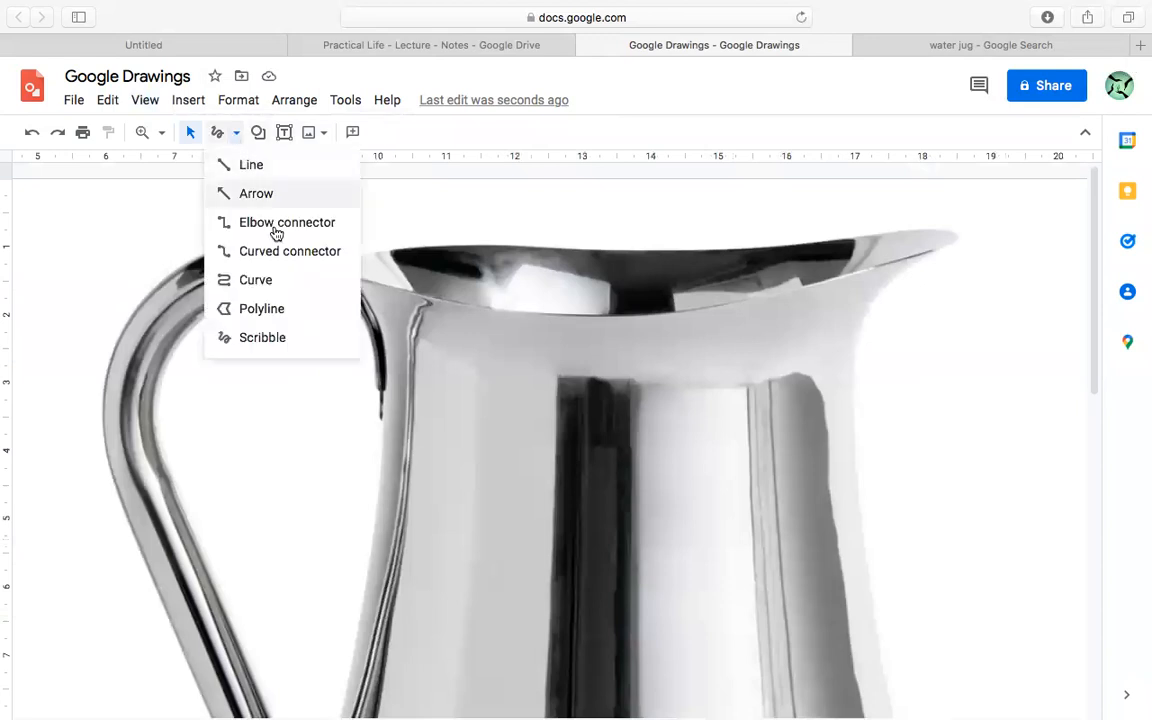
left_click(312, 280)
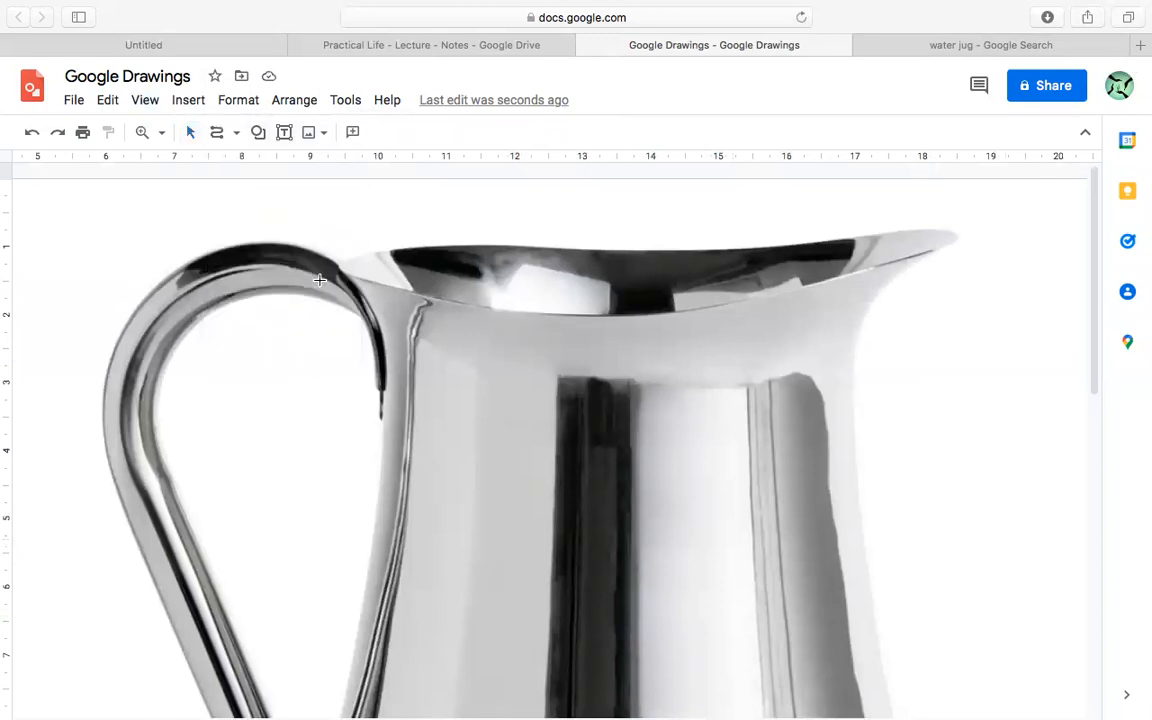
left_click(340, 262)
left_click(365, 252)
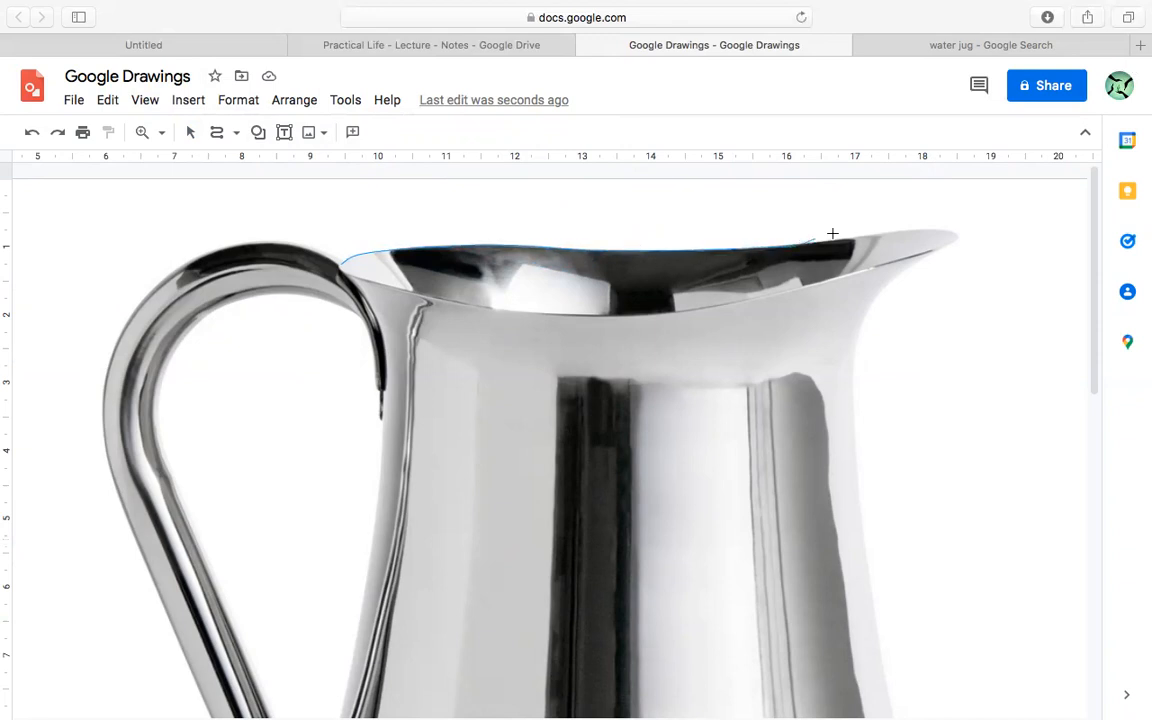
left_click(957, 235)
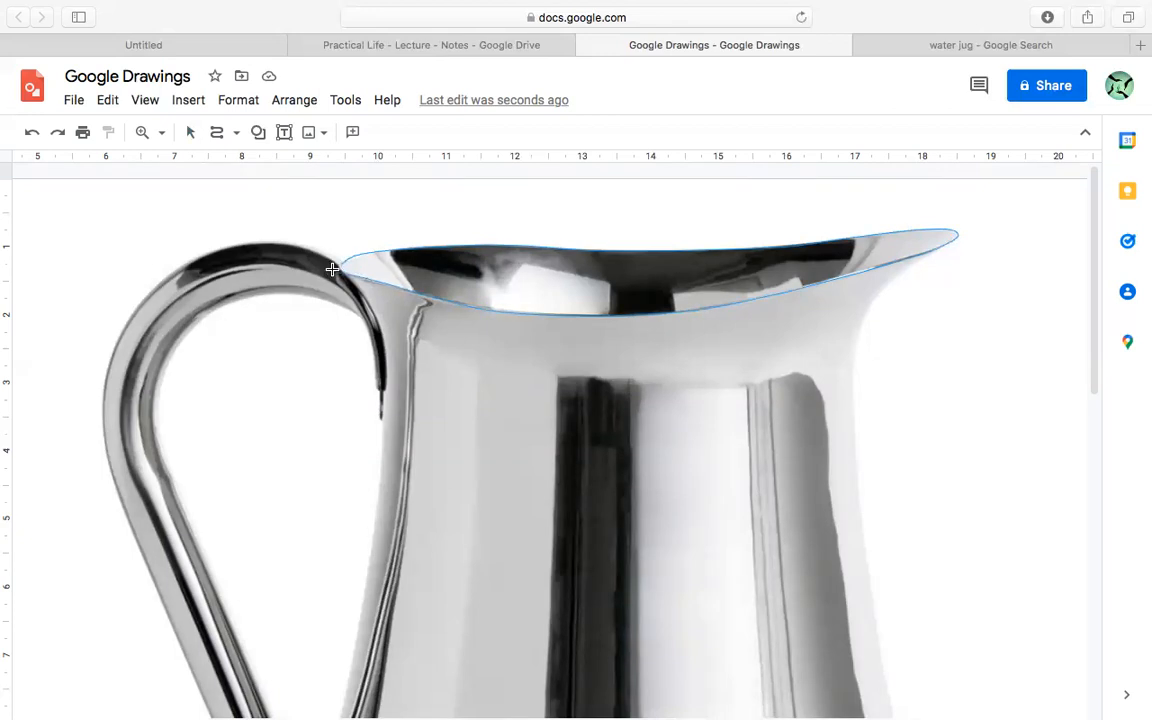
left_click(332, 264)
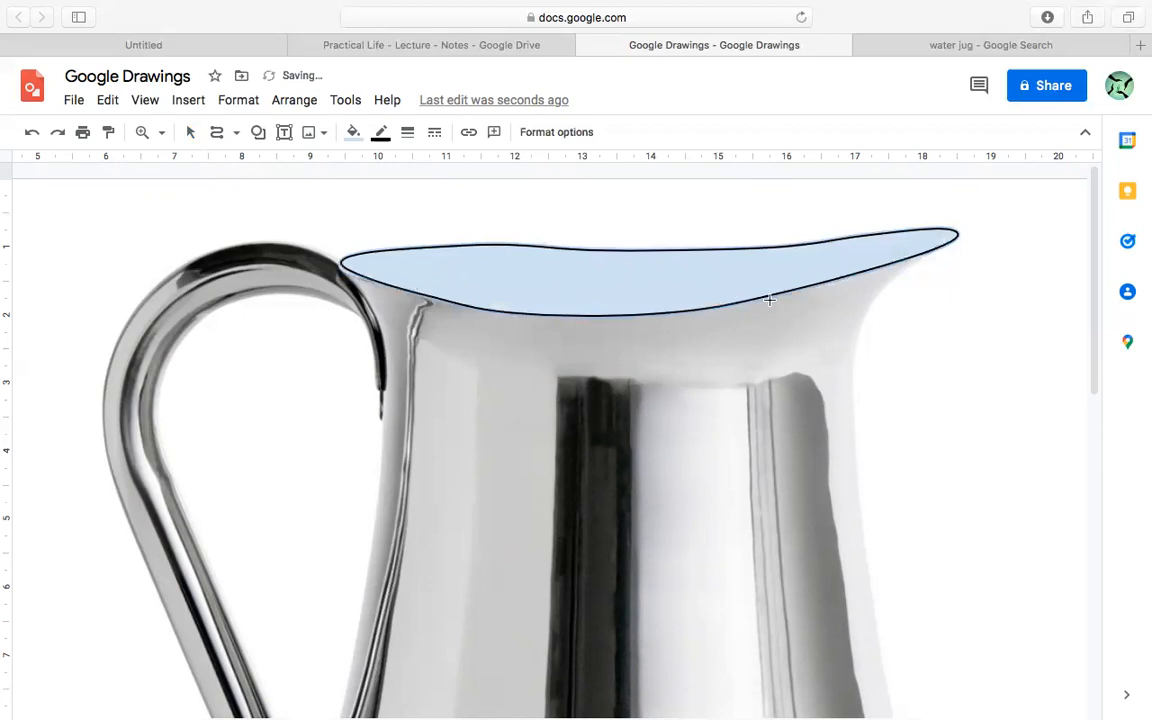
- Begin a second curve at the rim's handle end and trace the handle's outer edge down to its lower tip on the body
scroll(827, 311, "down", 1)
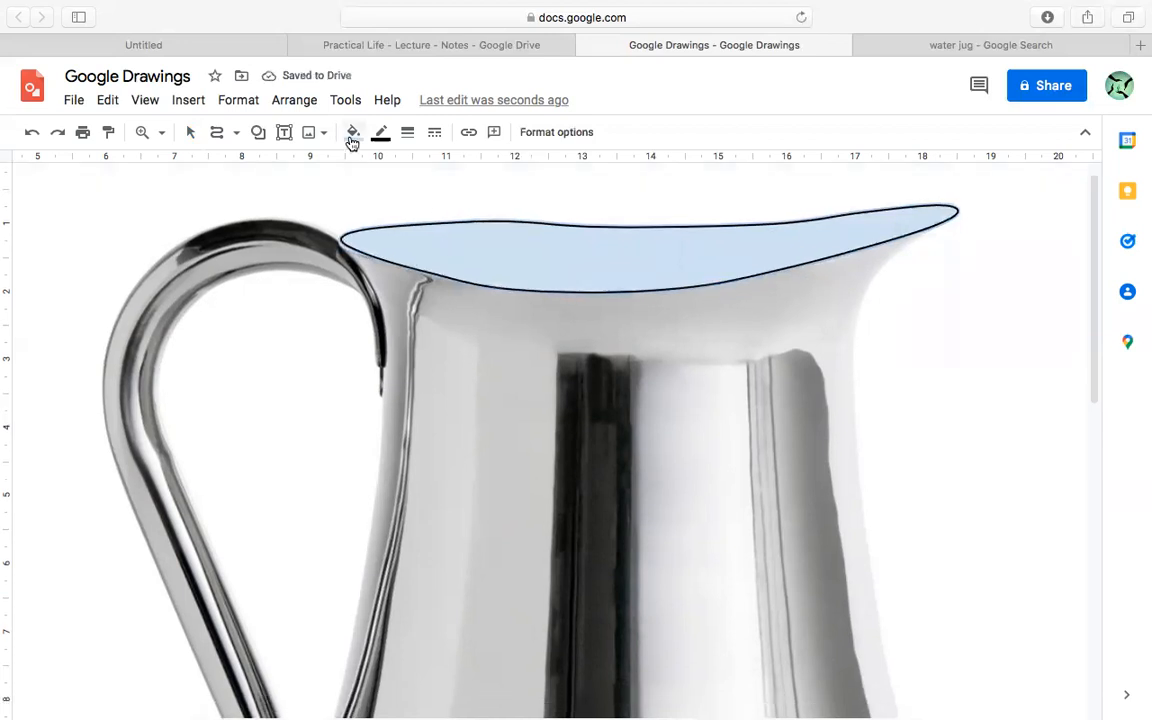
left_click(219, 139)
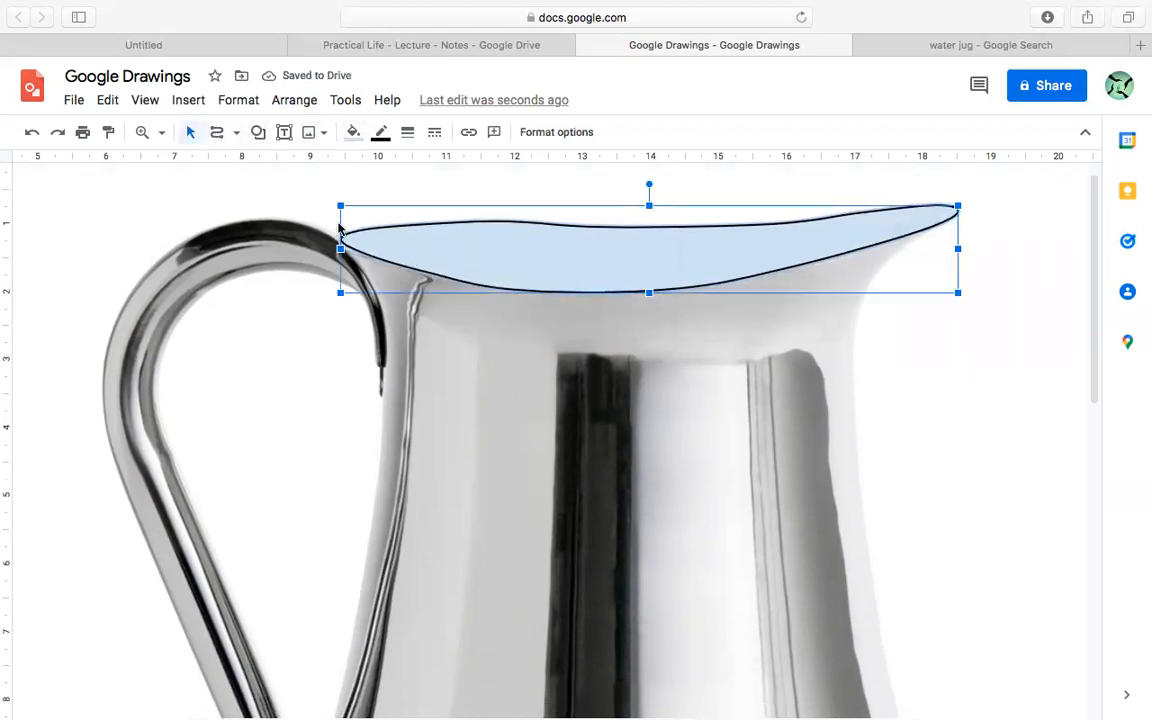
left_click(217, 133)
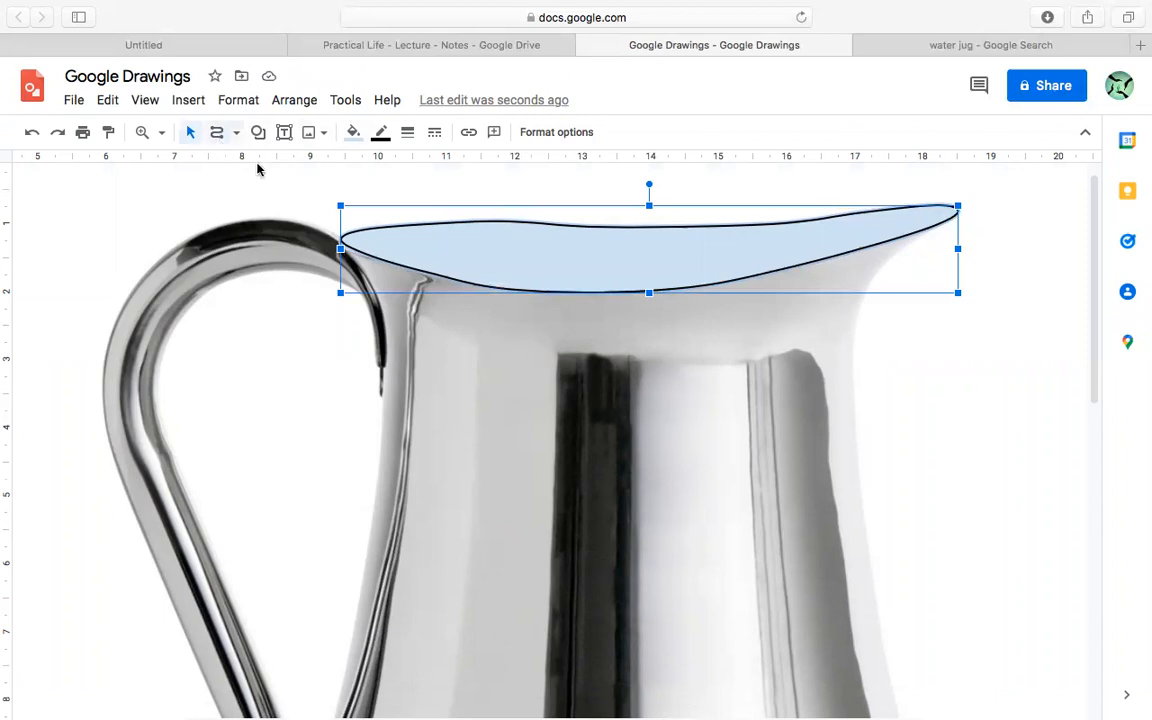
left_click(340, 236)
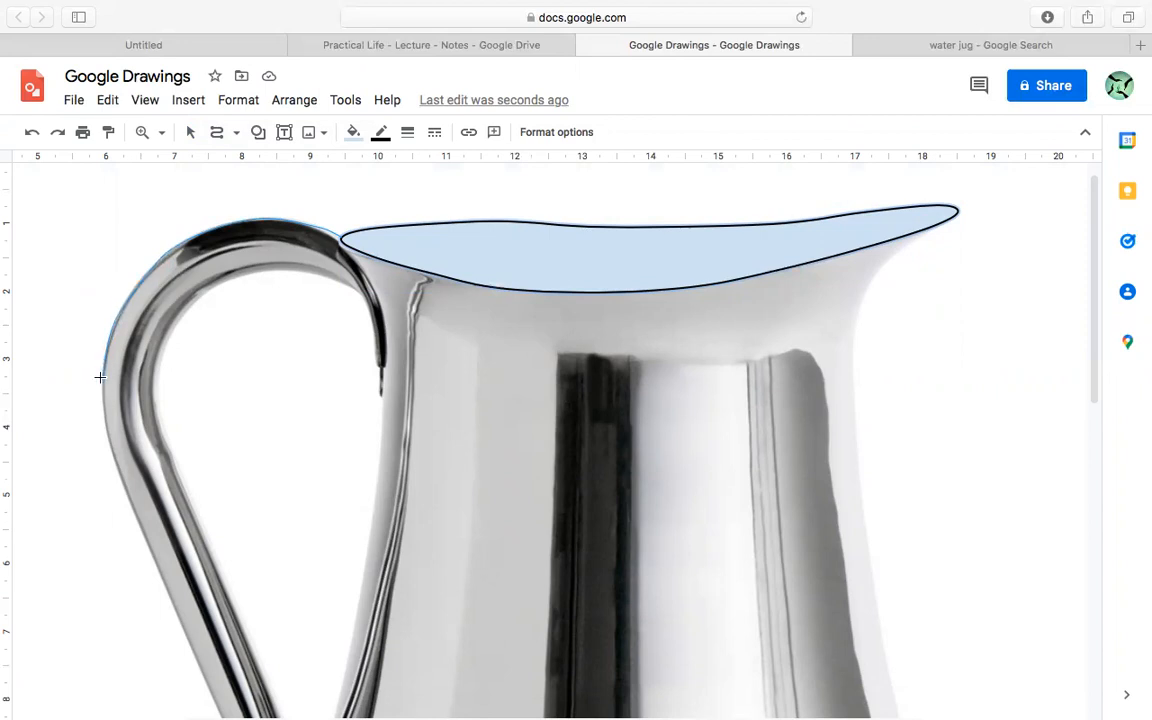
scroll(100, 377, "down", 3)
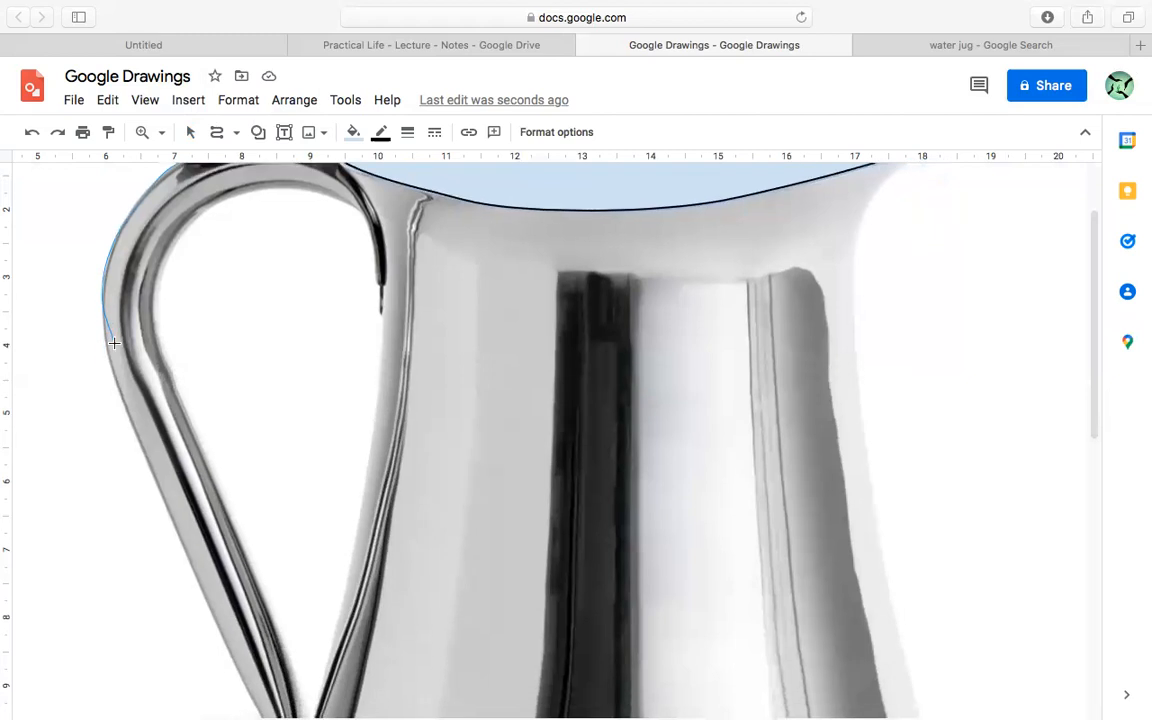
left_click(104, 311)
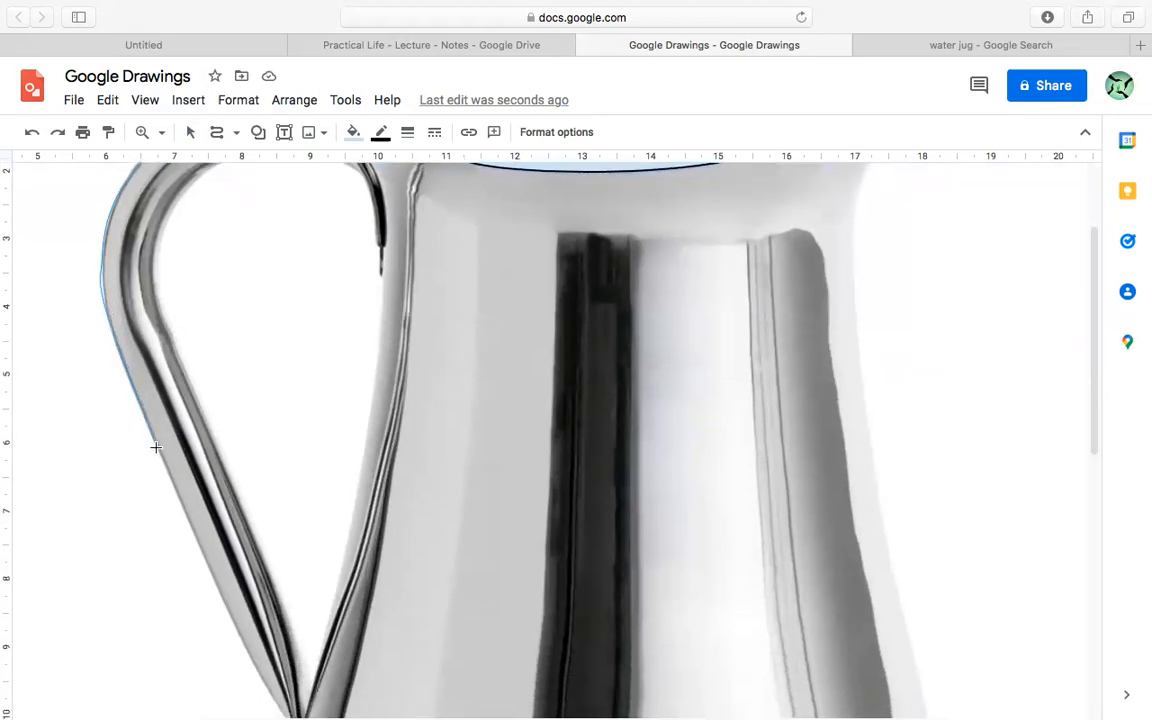
scroll(156, 447, "down", 3)
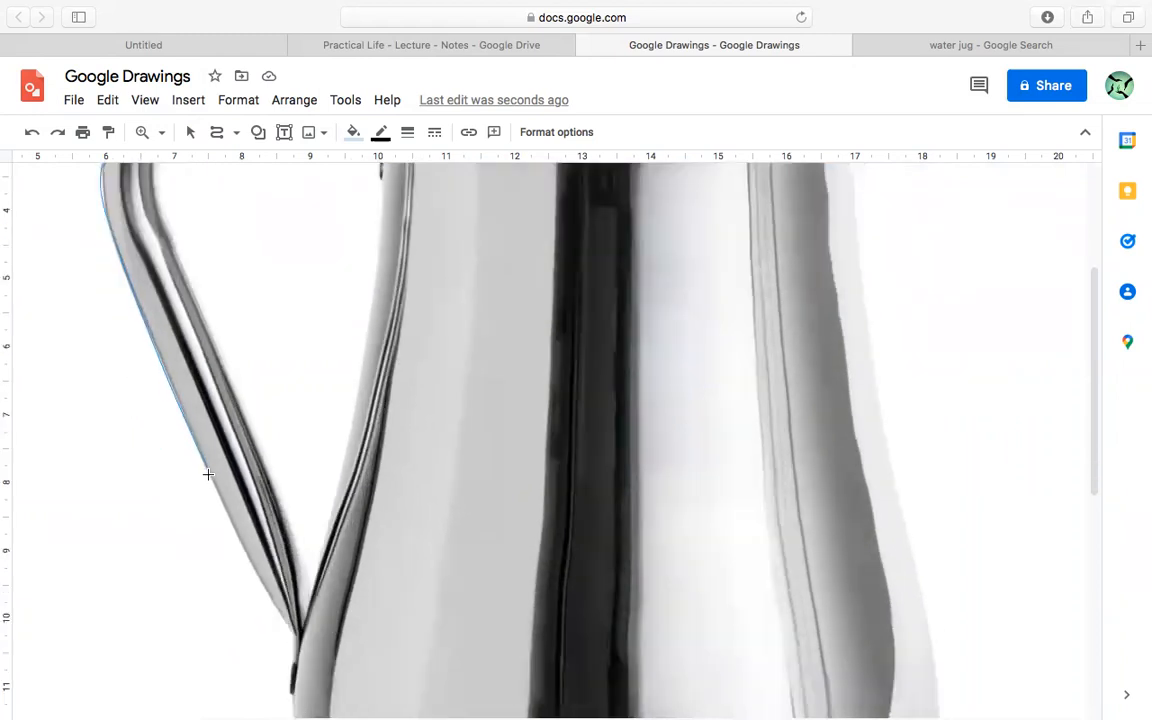
scroll(209, 472, "down", 5)
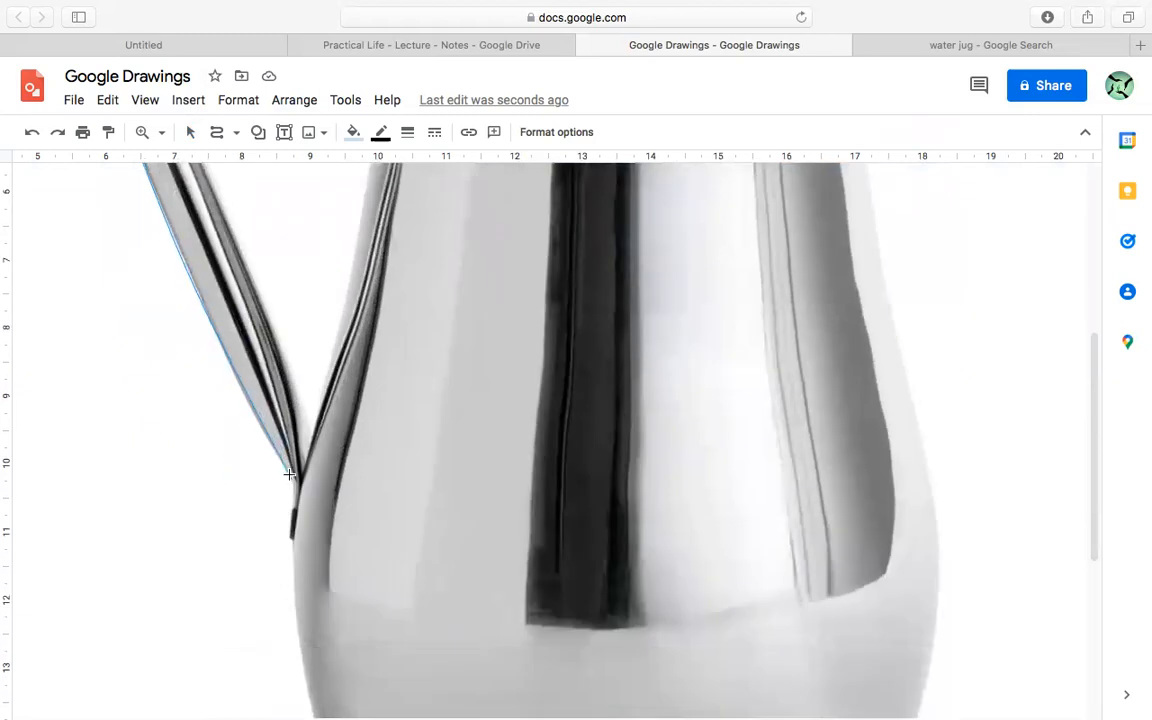
left_click(294, 481)
left_click(291, 544)
- Continue the curve from the handle's lower tip down the body's handle side and around the rounded base
scroll(300, 535, "down", 2)
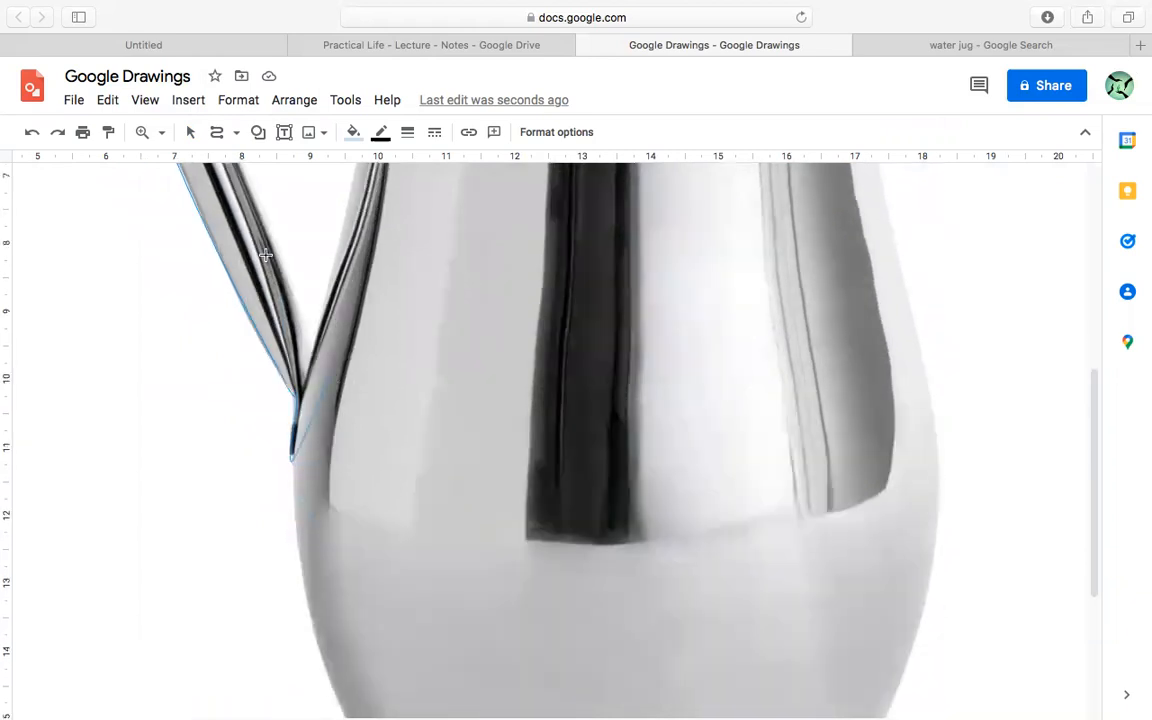
scroll(308, 449, "down", 5)
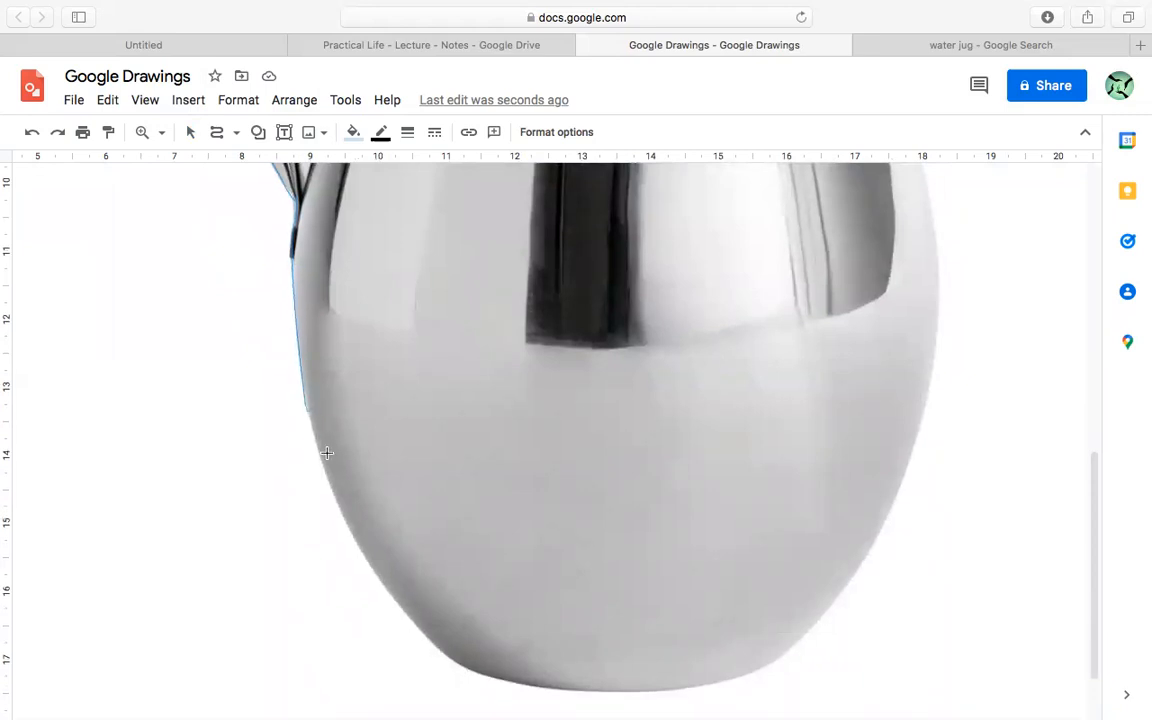
scroll(346, 524, "down", 2)
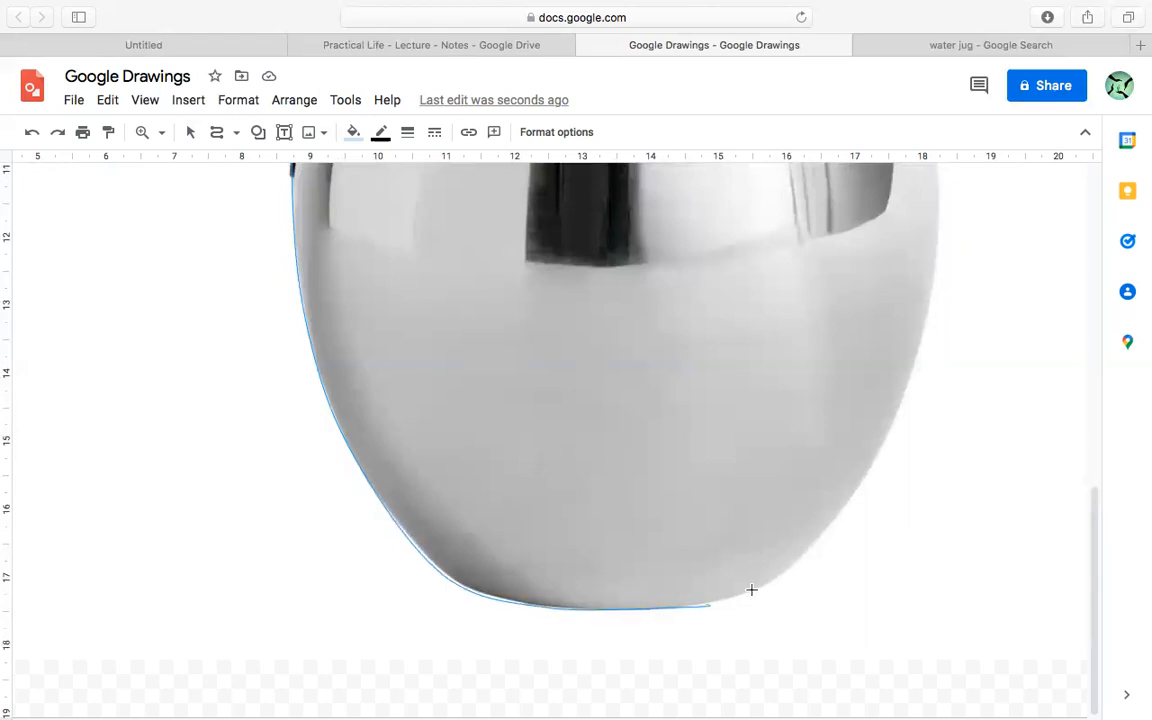
left_click(782, 579)
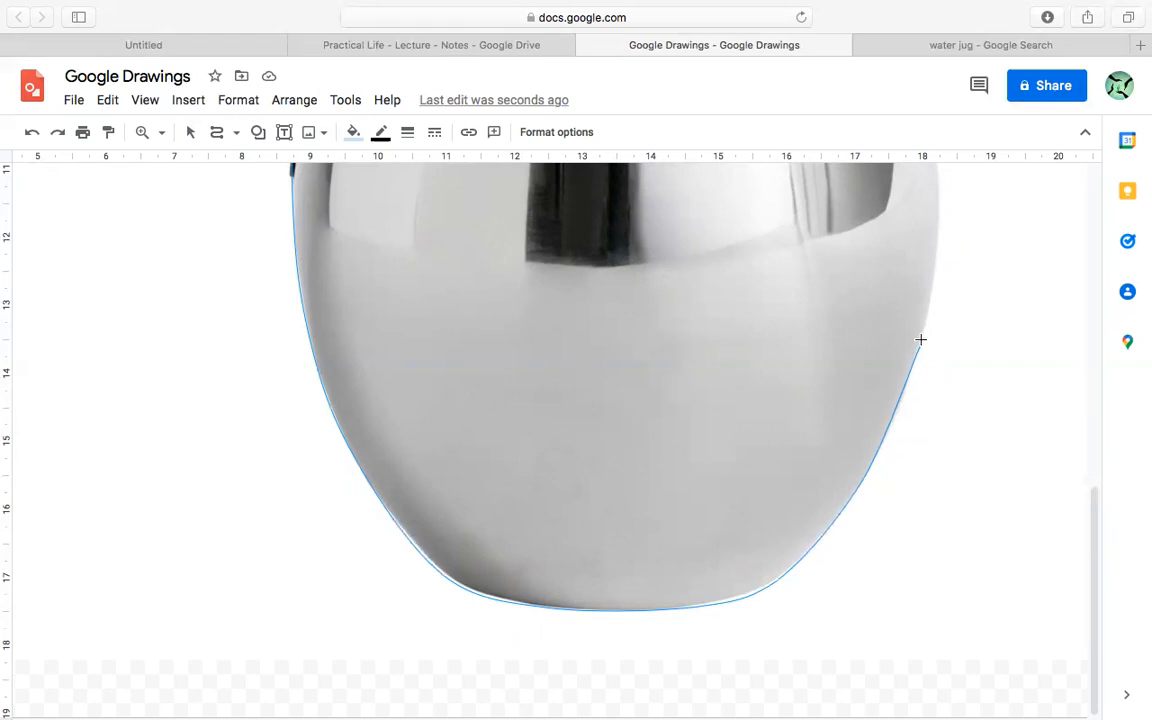
- Trace up the spout side and back along the rim, closing the full pitcher outline at about 13 by 17 cm
scroll(920, 340, "up", 5)
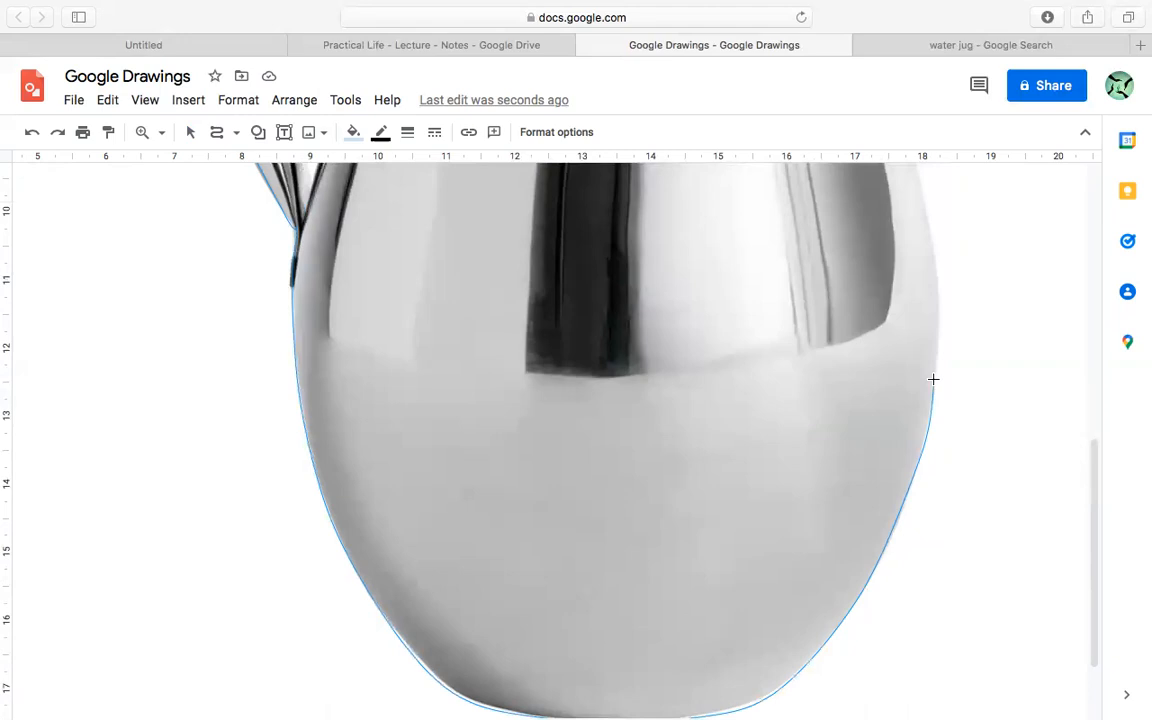
scroll(933, 379, "up", 5)
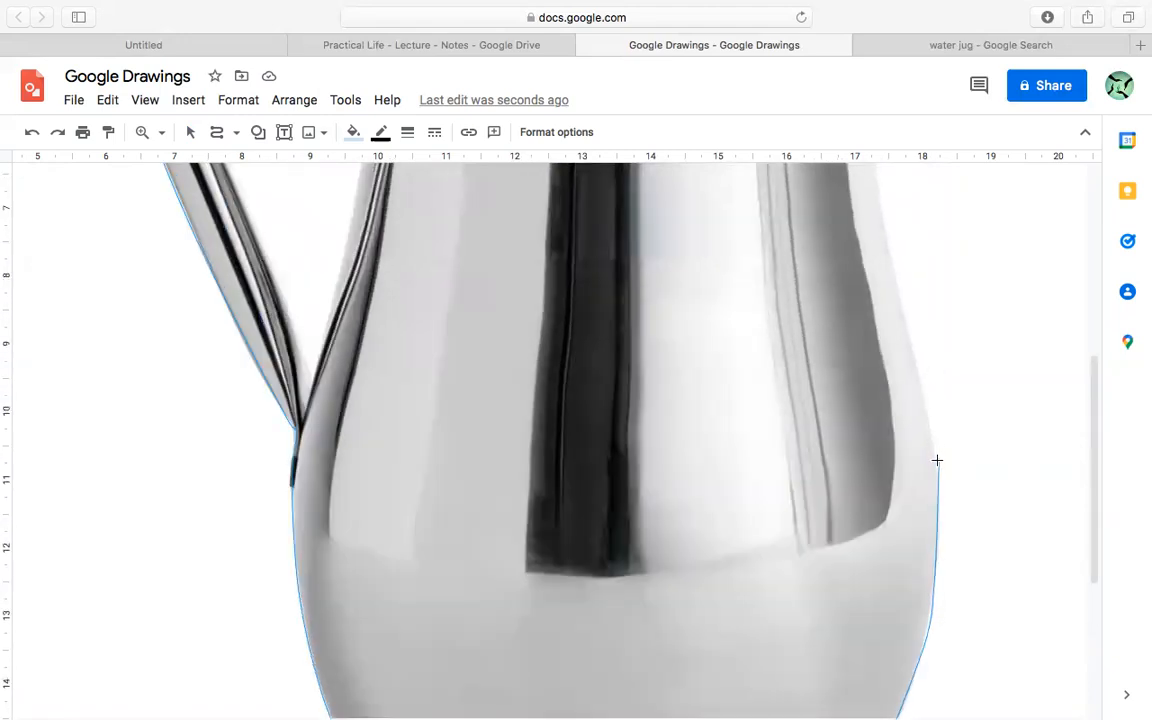
left_click(937, 465)
scroll(918, 368, "up", 8)
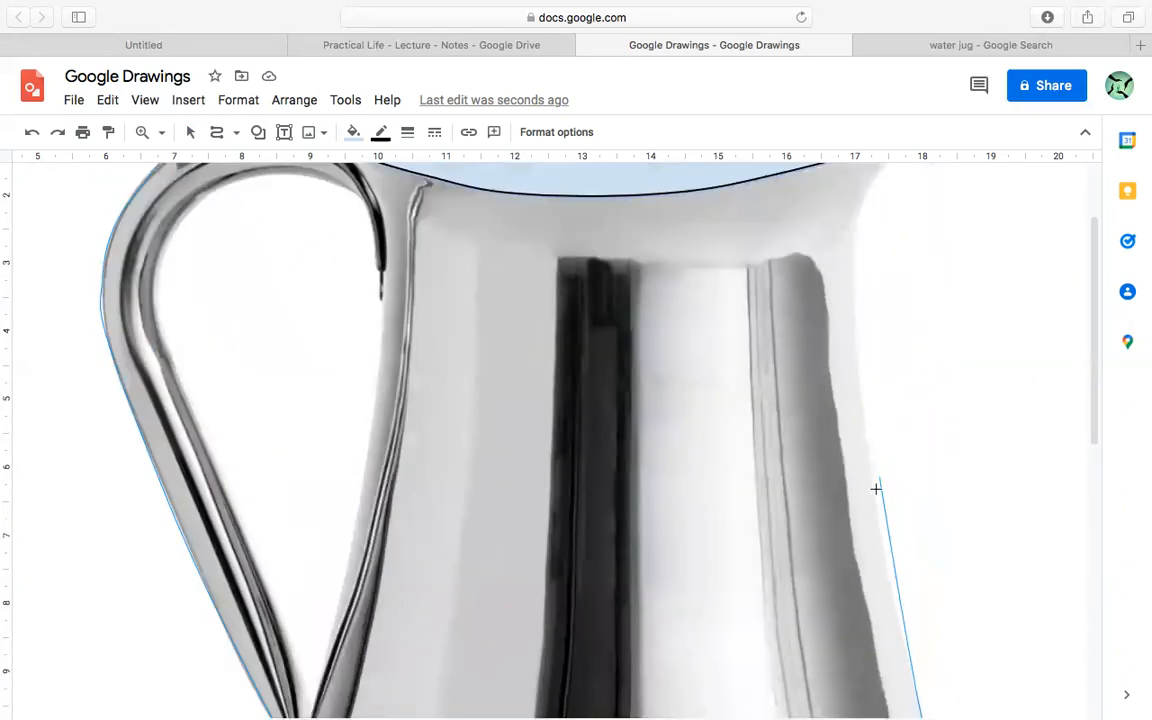
left_click(874, 503)
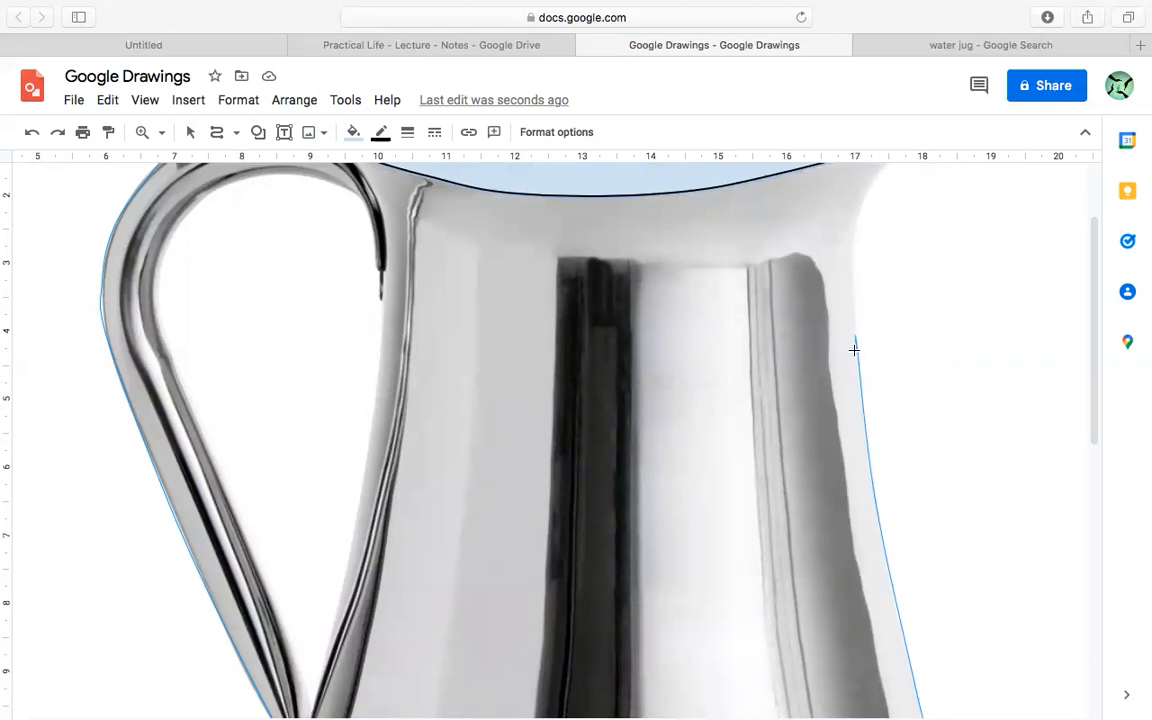
scroll(854, 349, "up", 3)
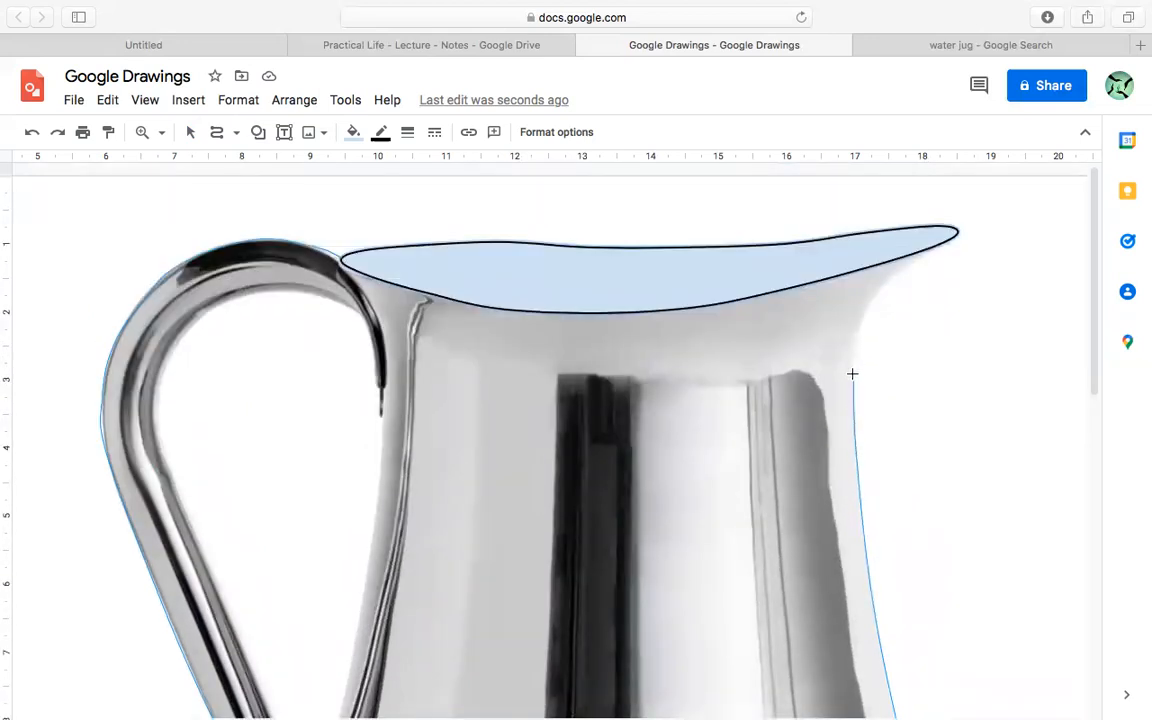
left_click(852, 373)
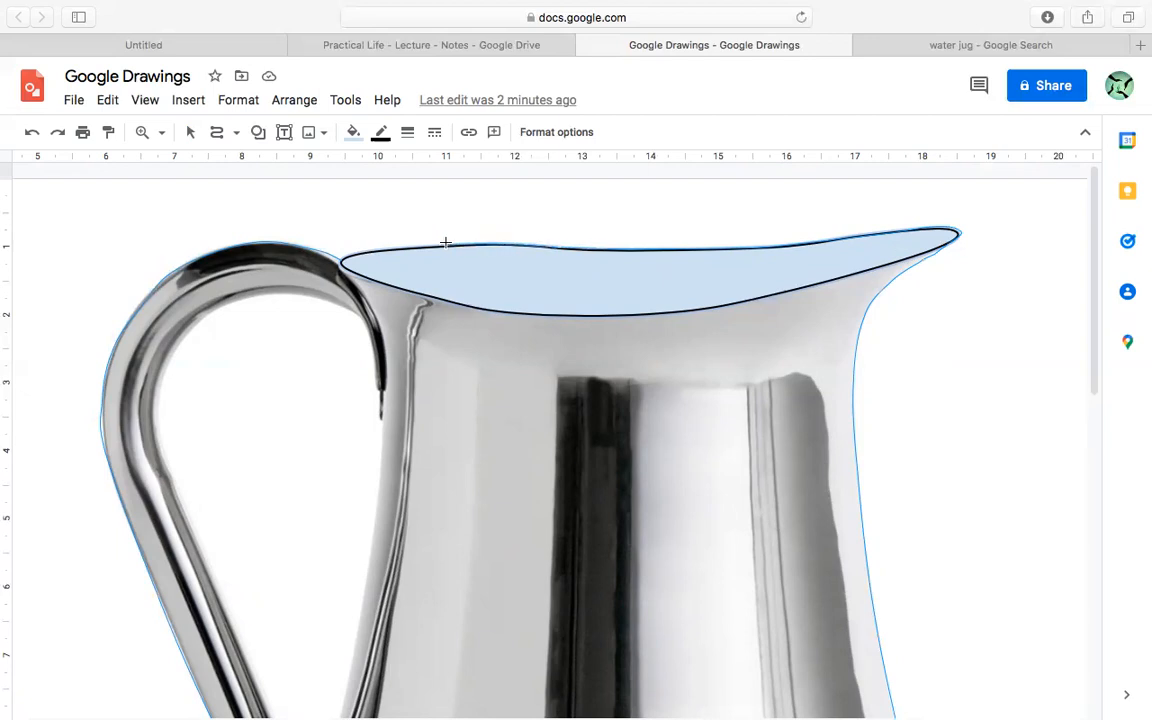
left_click(341, 256)
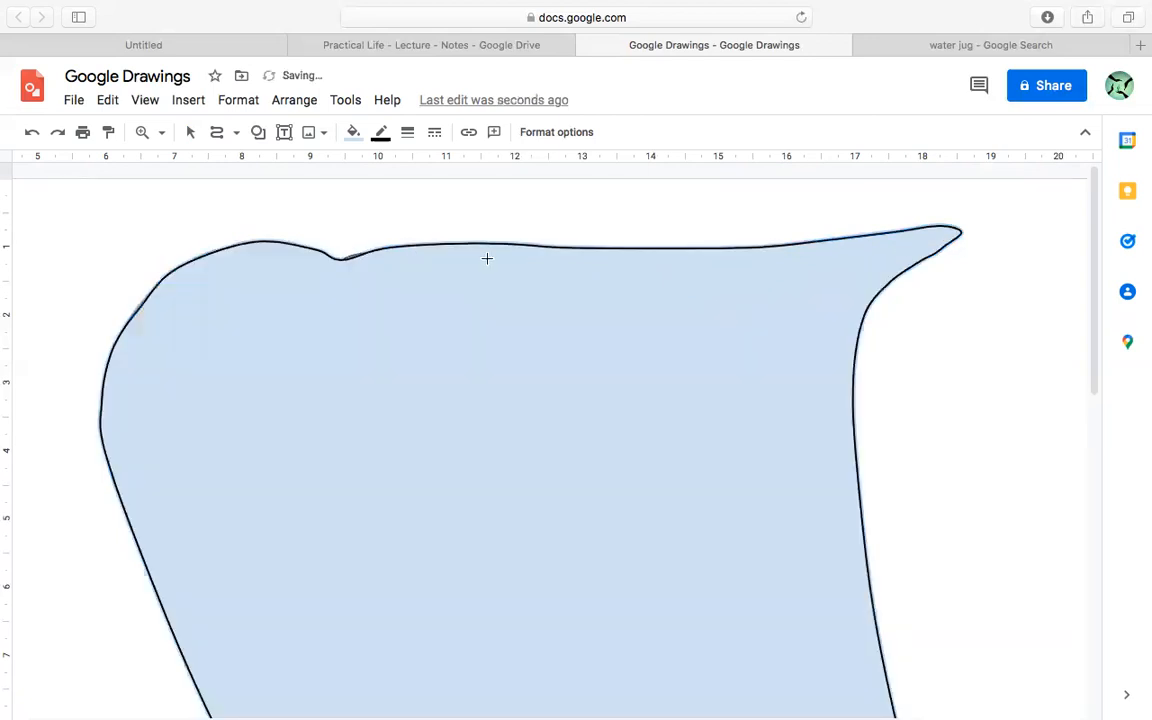
- Select the full pitcher outline and send it backwards one level, behind the mouth shape
scroll(555, 292, "down", 10)
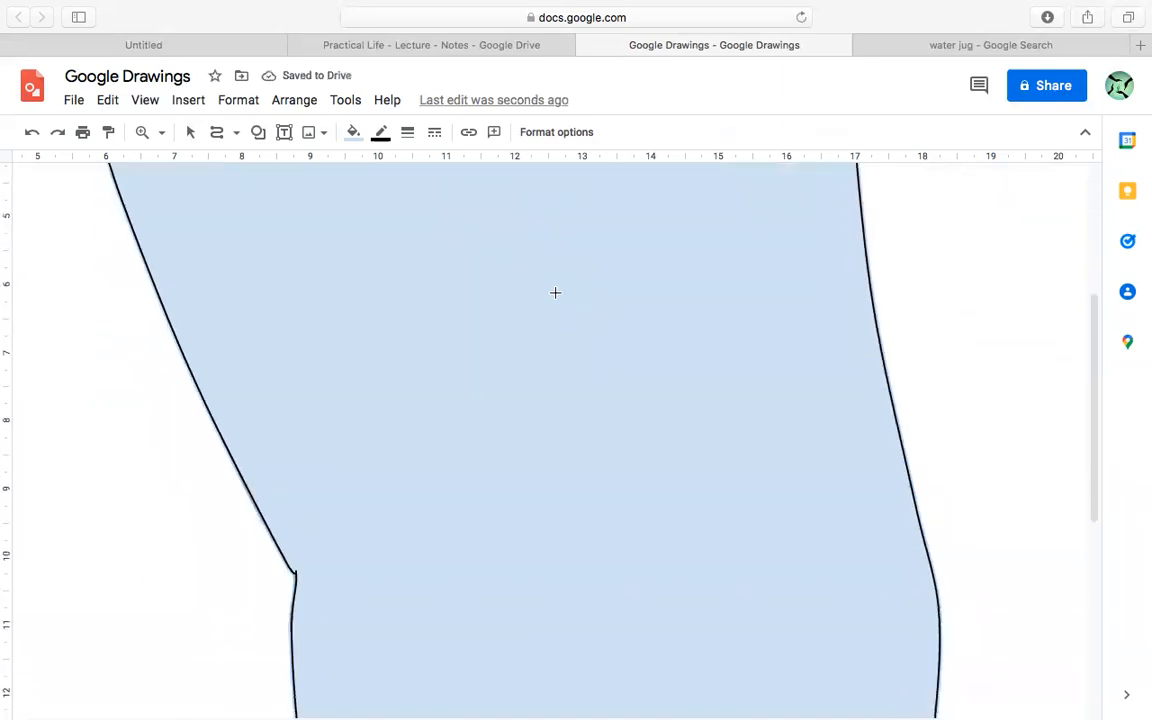
scroll(615, 318, "down", 5)
scroll(645, 334, "up", 10)
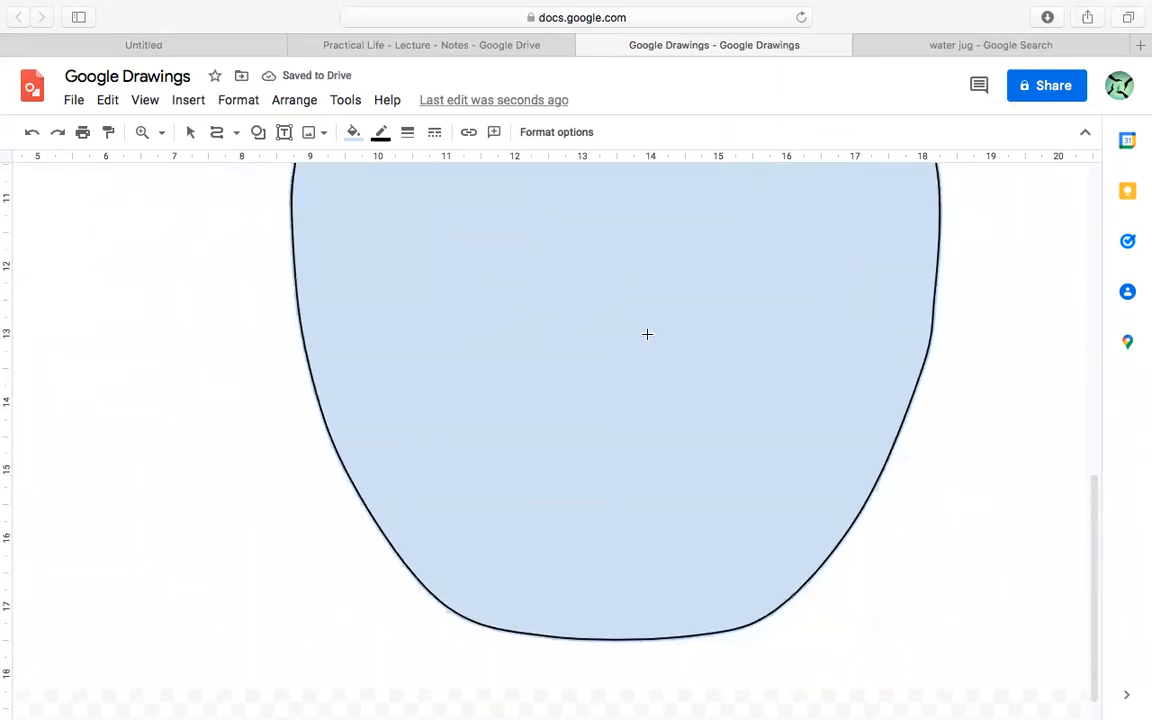
scroll(647, 334, "up", 5)
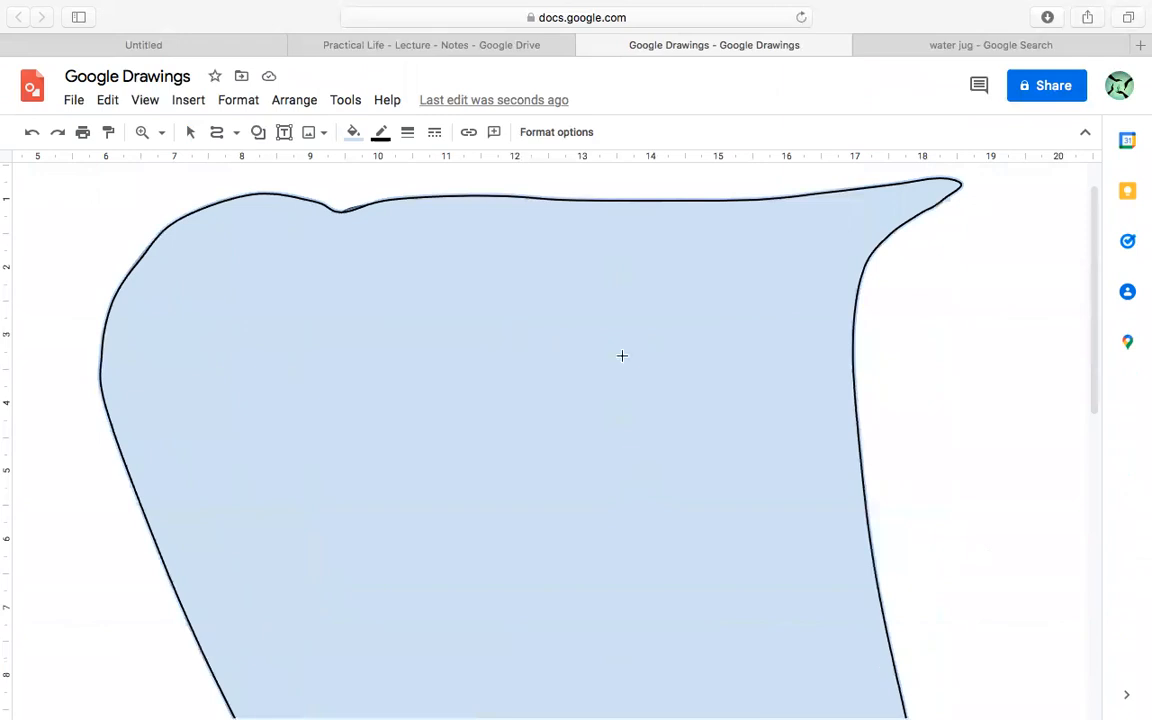
scroll(870, 380, "down", 1)
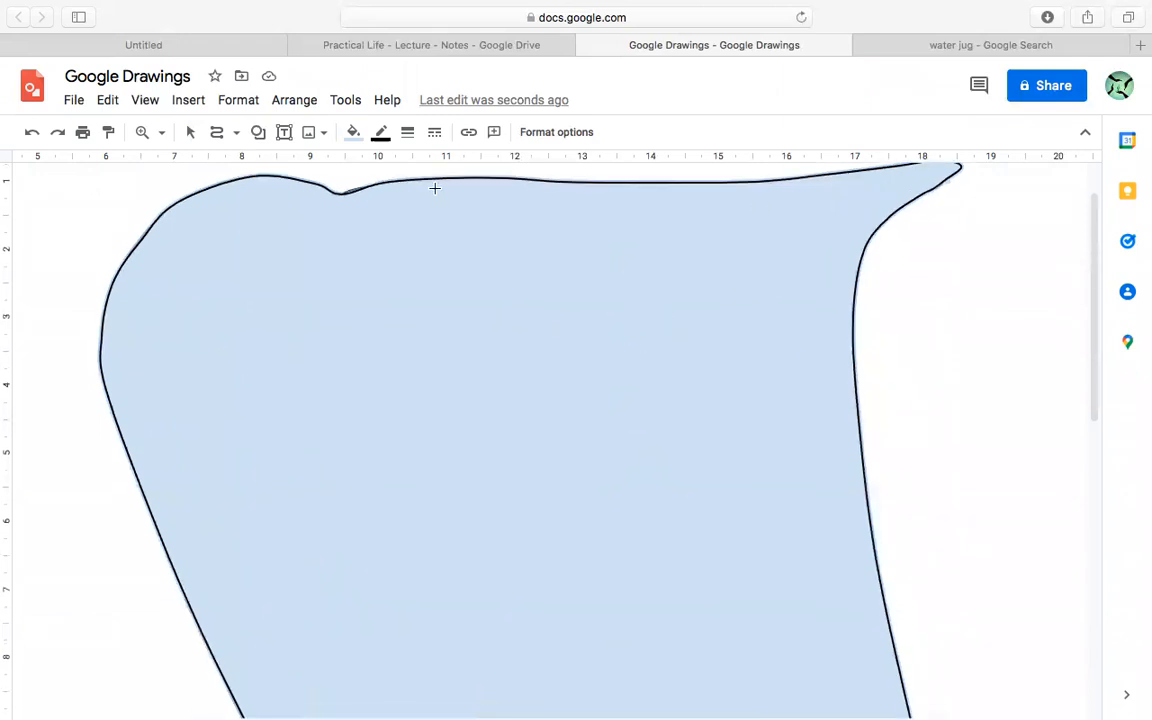
left_click(188, 140)
right_click(116, 206)
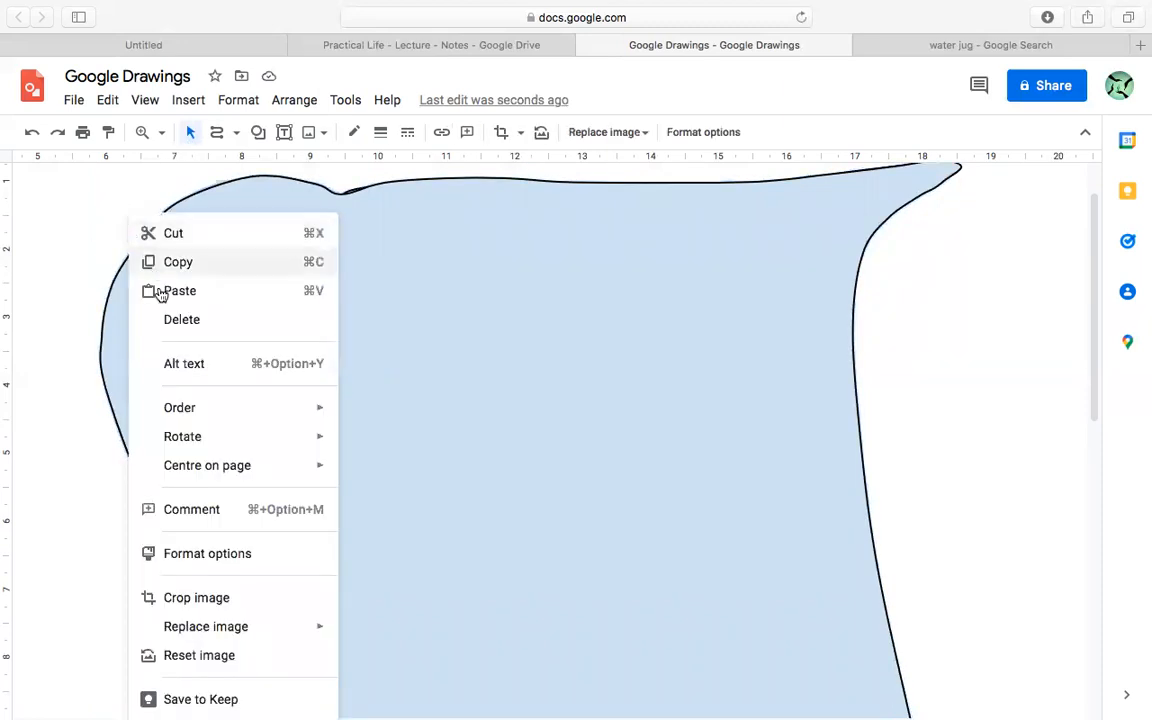
left_click(116, 317)
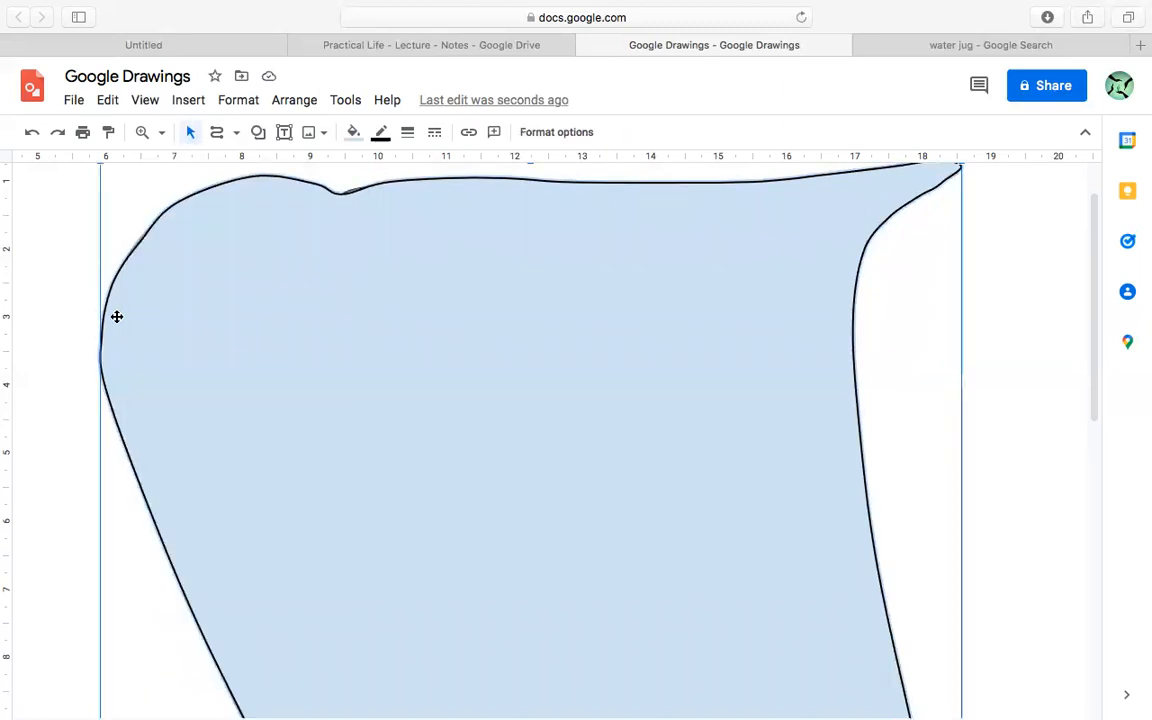
right_click(374, 279)
mouse_move(498, 512)
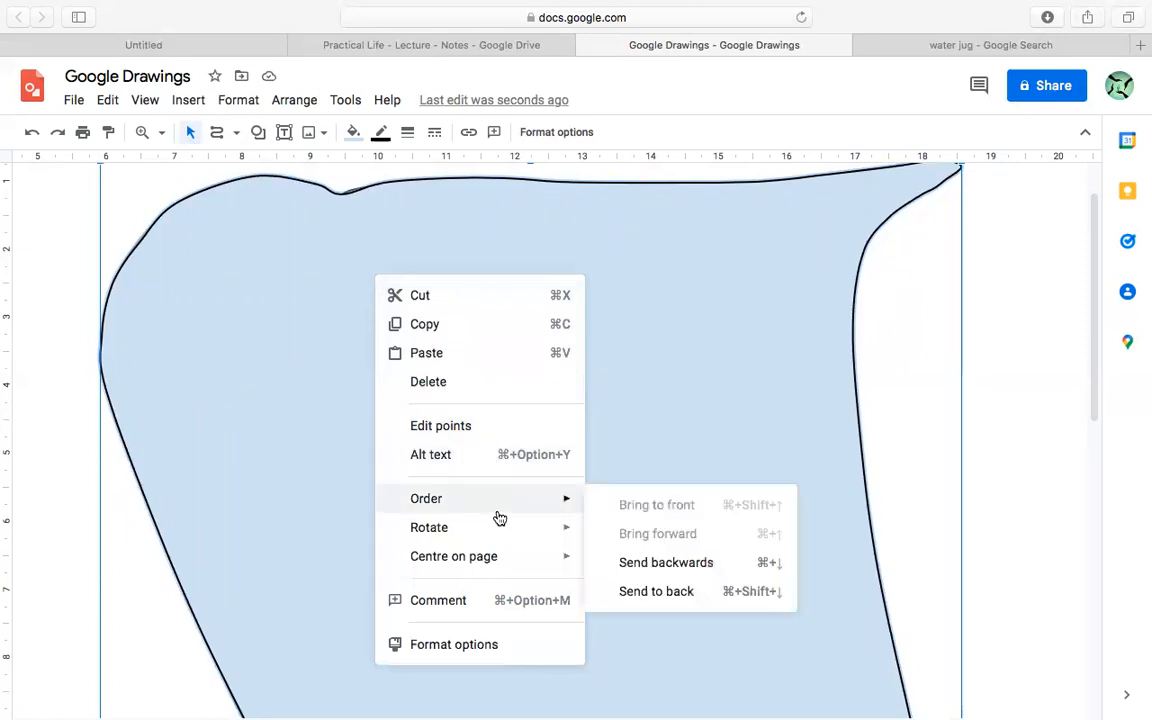
left_click(653, 562)
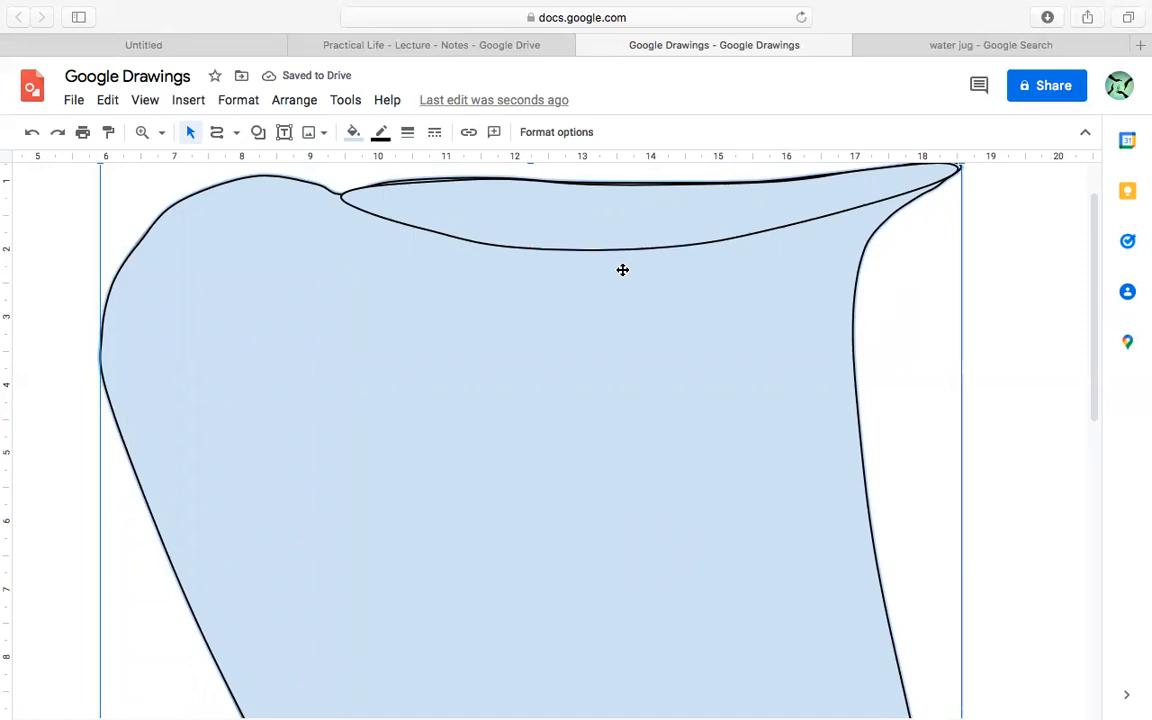
- Send the full pitcher outline to the back, behind the water jug picture
right_click(622, 270)
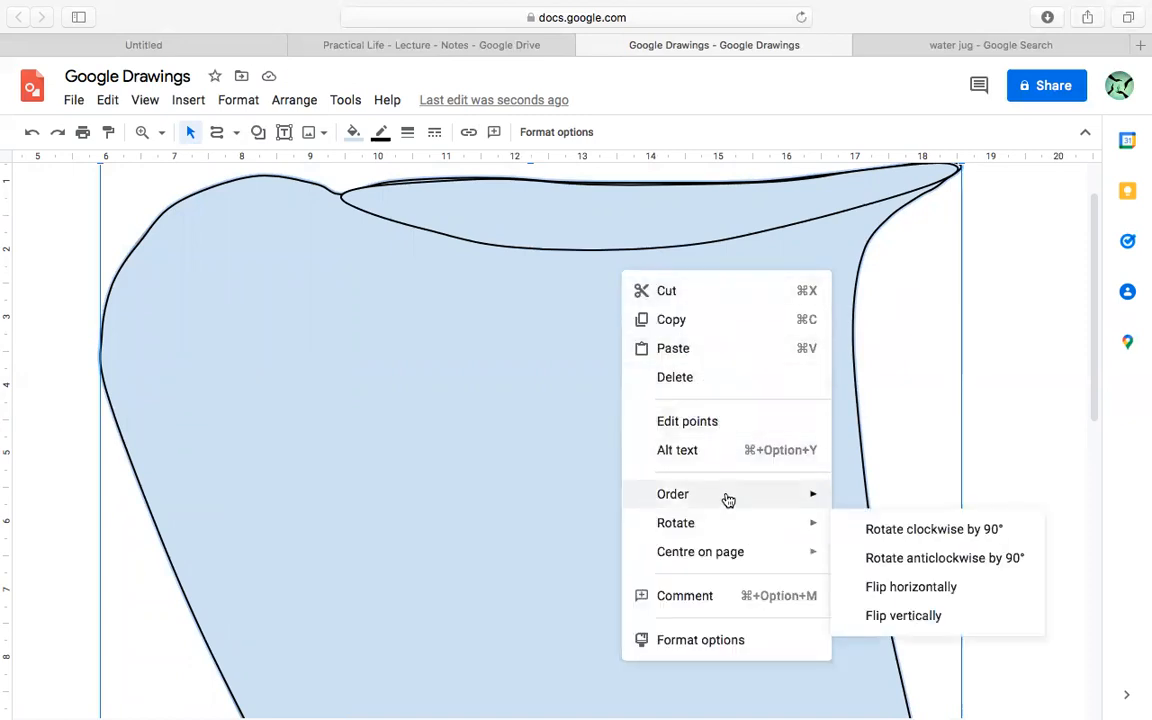
mouse_move(728, 496)
left_click(928, 588)
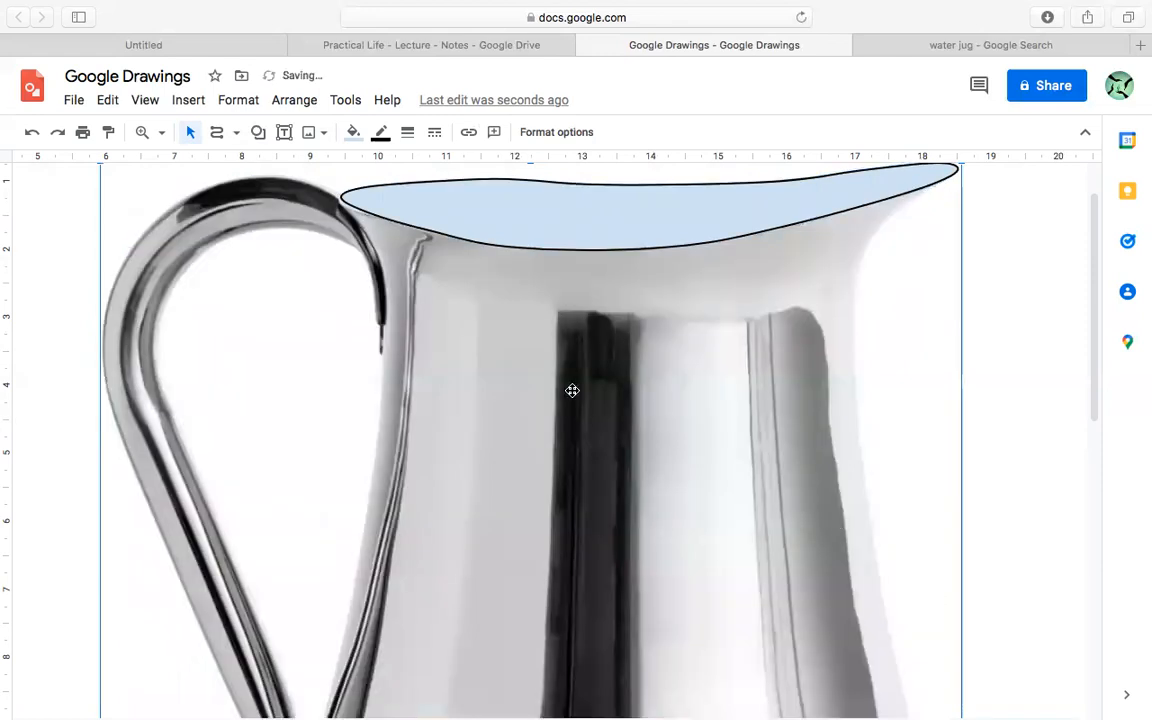
scroll(477, 311, "down", 1)
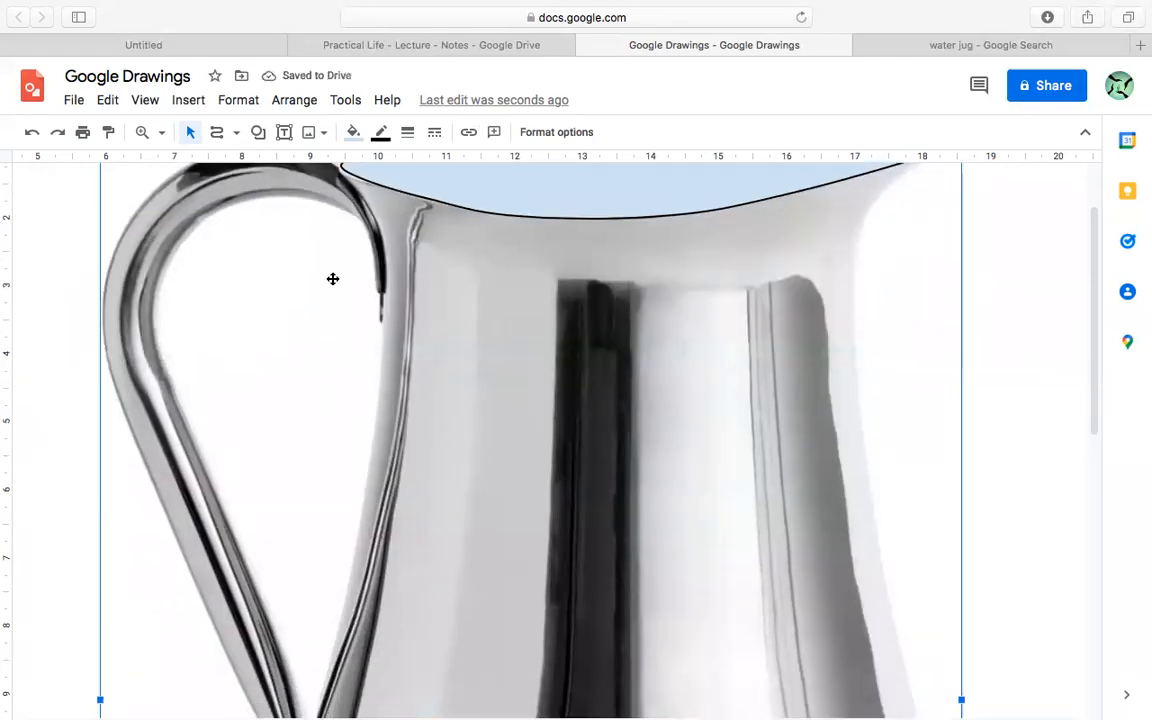
scroll(293, 261, "down", 3)
scroll(283, 288, "up", 3)
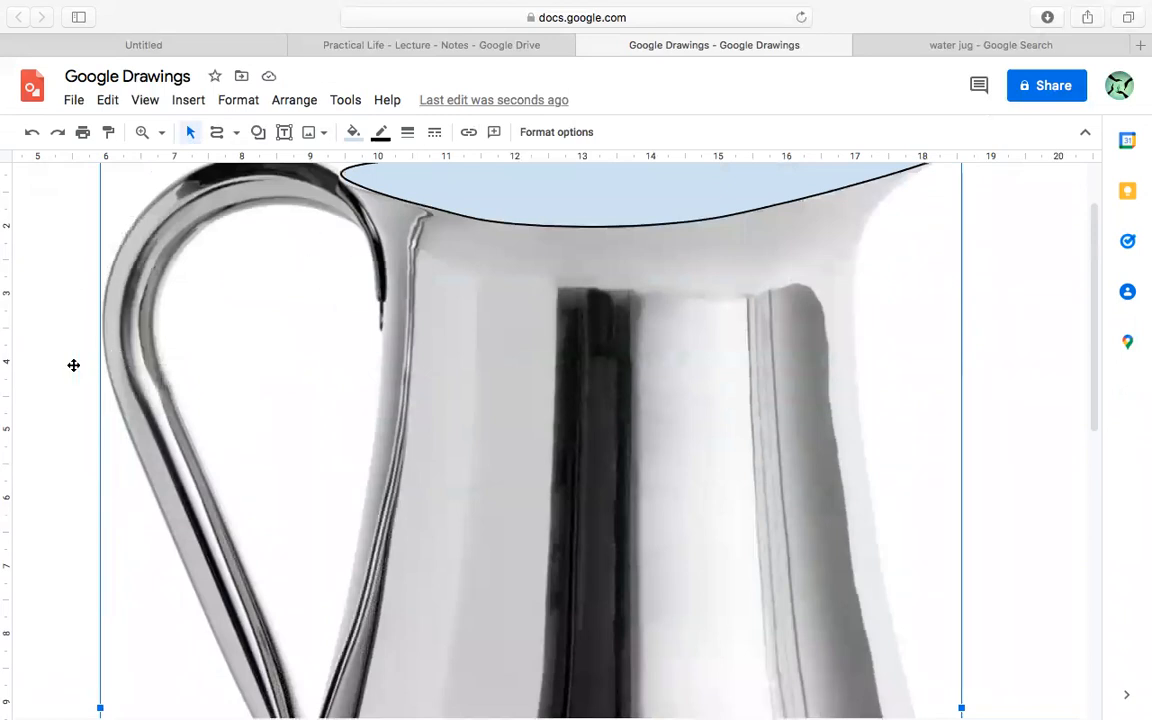
- Trace the opening between the handle and the body as a closed curve, about 3.3 by 8 cm
left_click(73, 365)
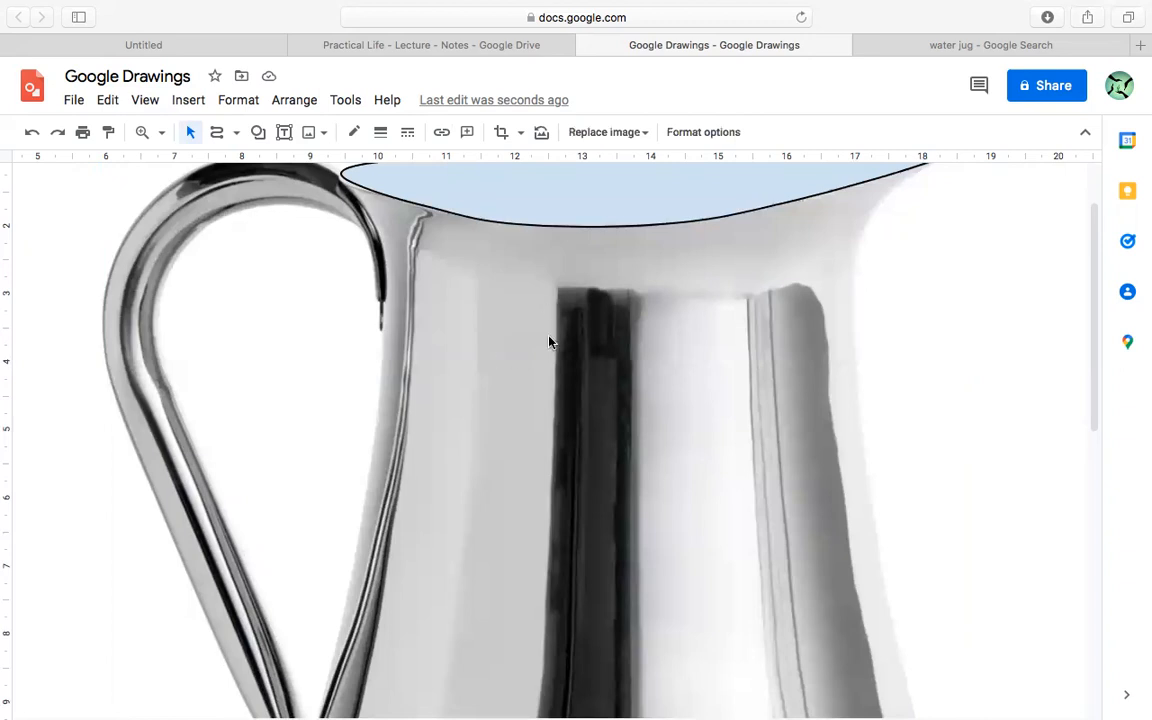
left_click(234, 134)
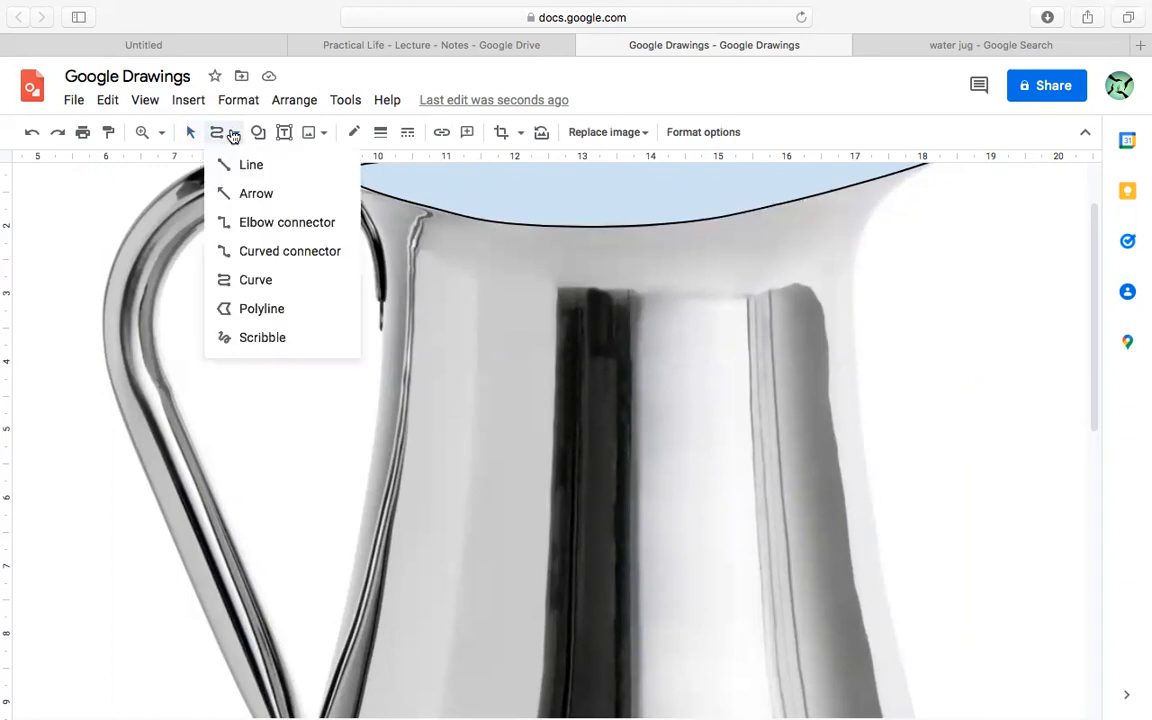
left_click(250, 279)
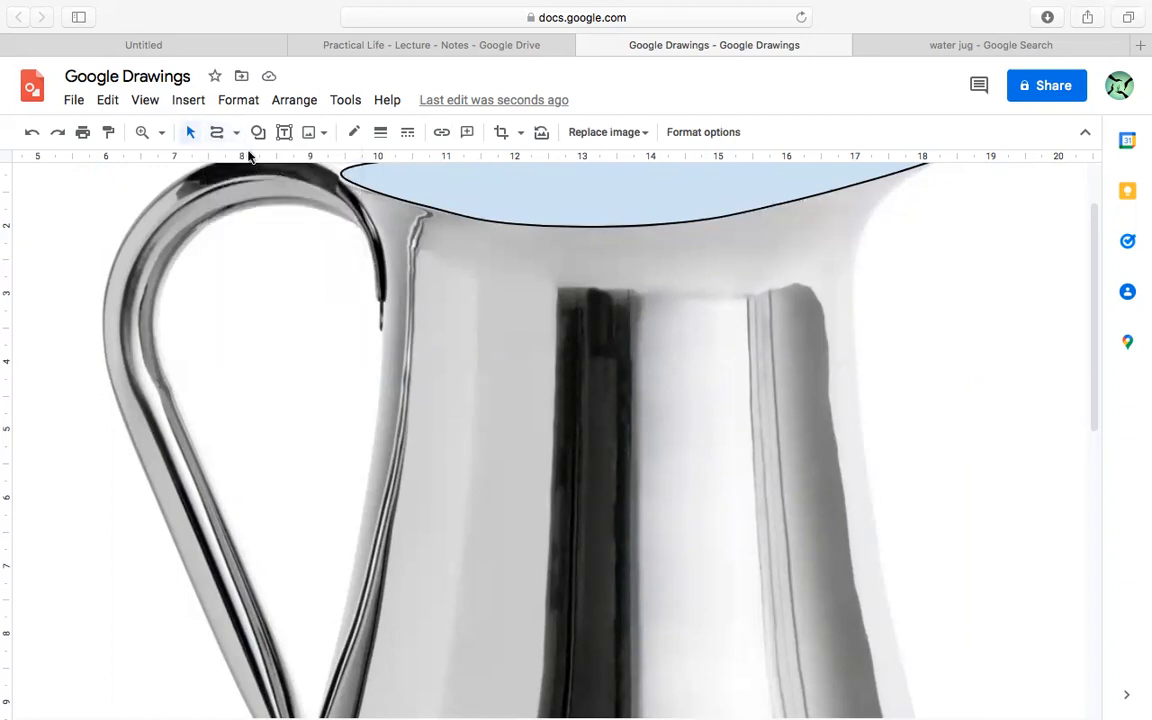
left_click(362, 233)
left_click(269, 201)
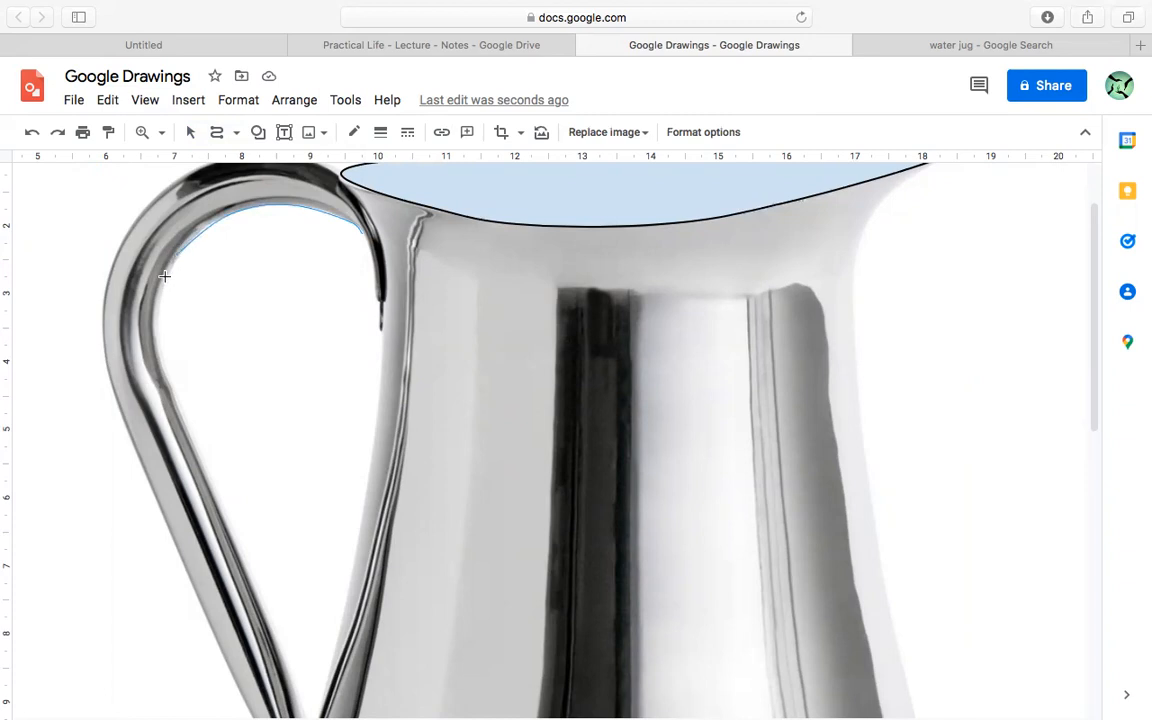
left_click(162, 374)
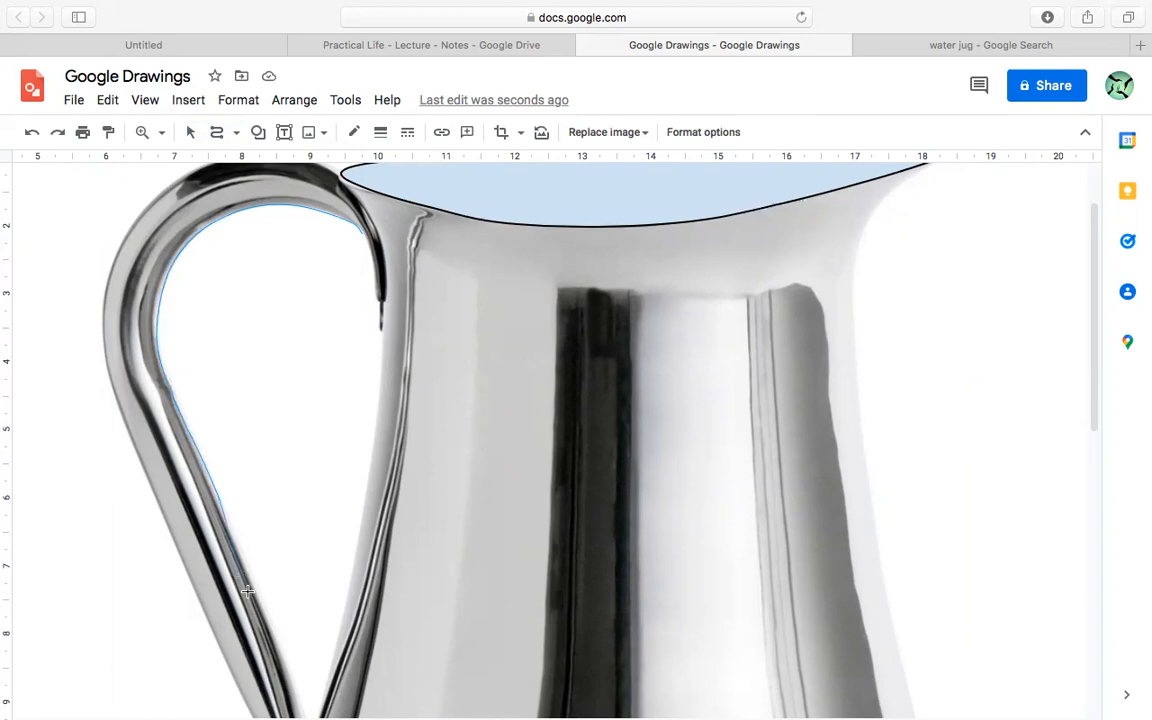
scroll(266, 626, "down", 5)
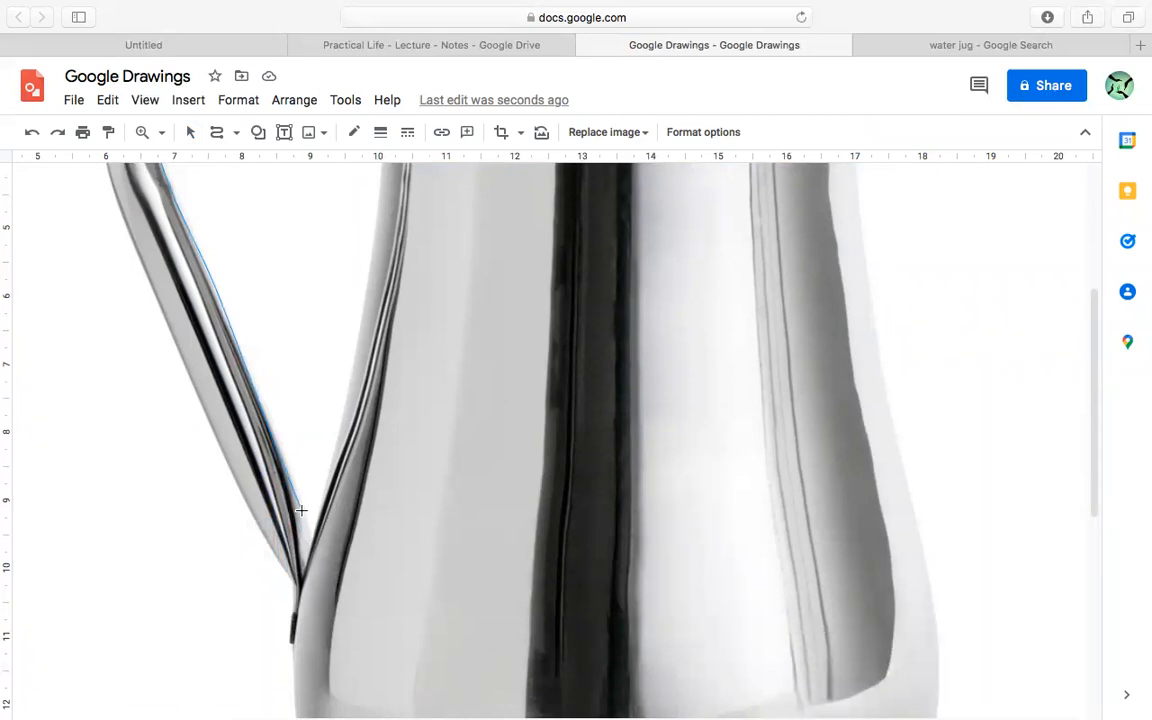
left_click(310, 545)
scroll(375, 290, "up", 5)
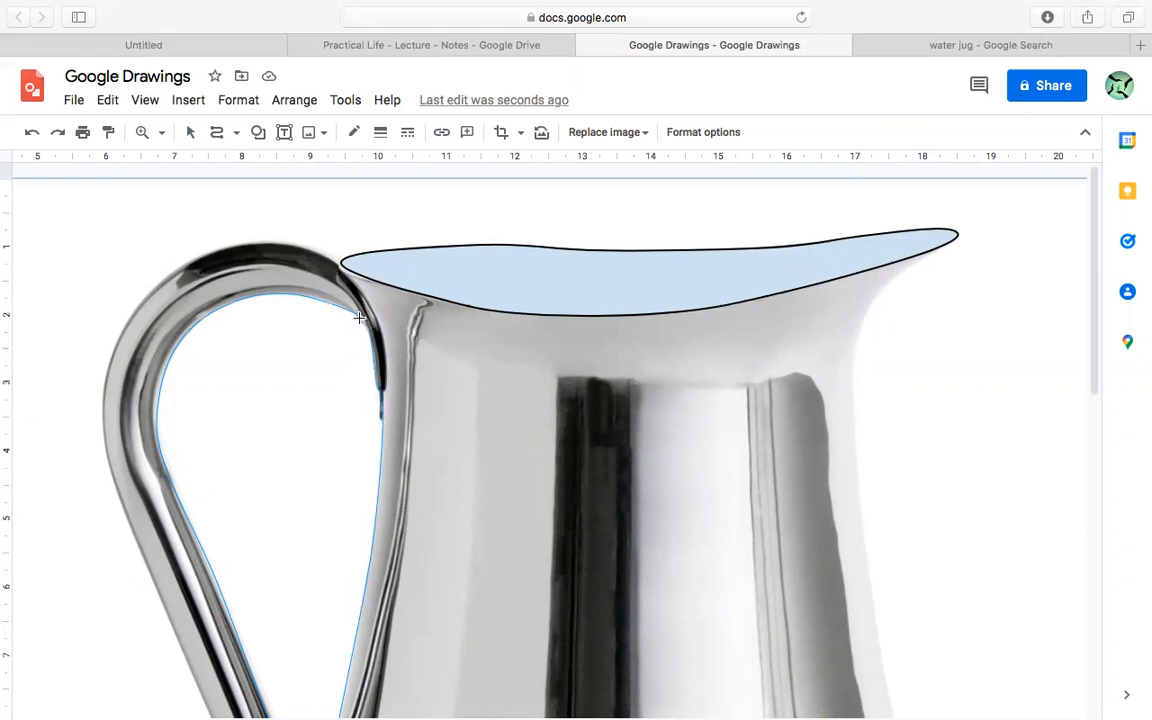
double_click(359, 317)
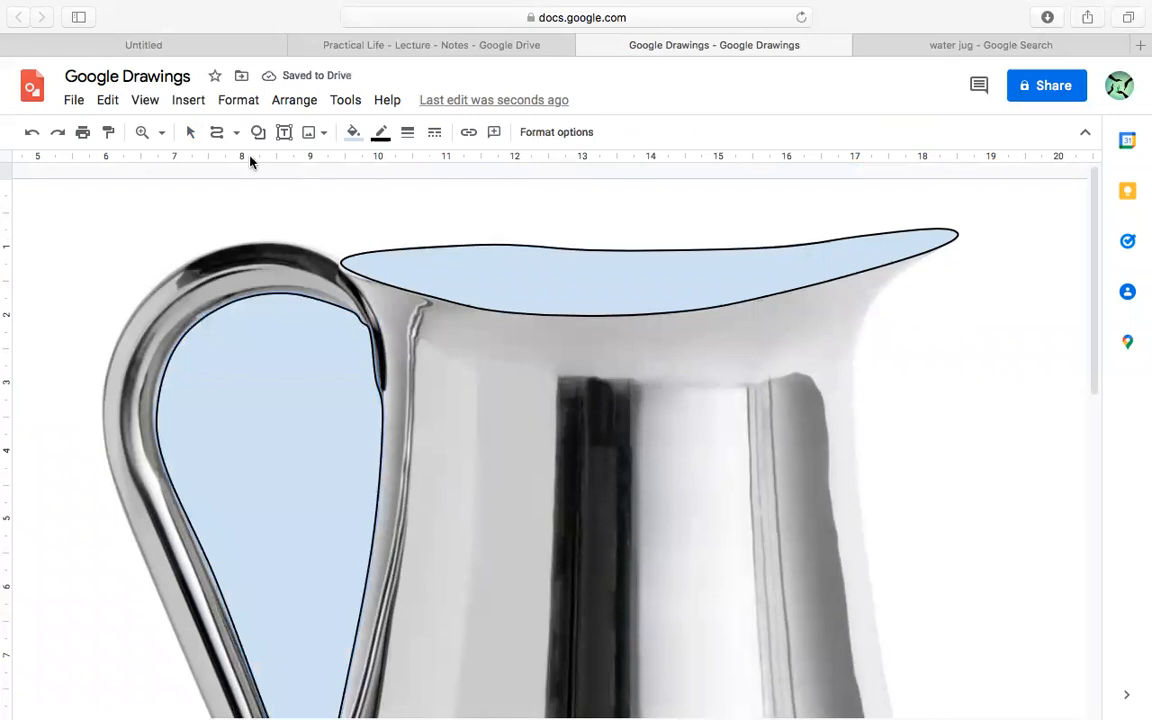
- Delete the water jug reference picture, keeping the traced shapes
left_click(190, 141)
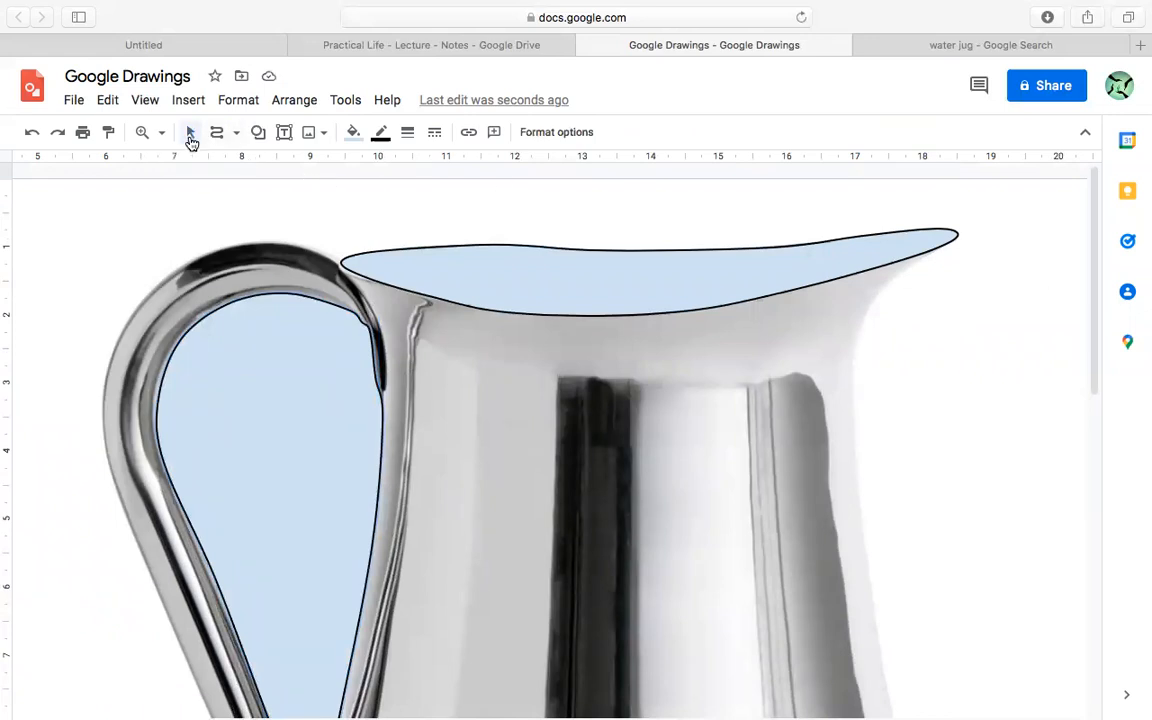
left_click(105, 265)
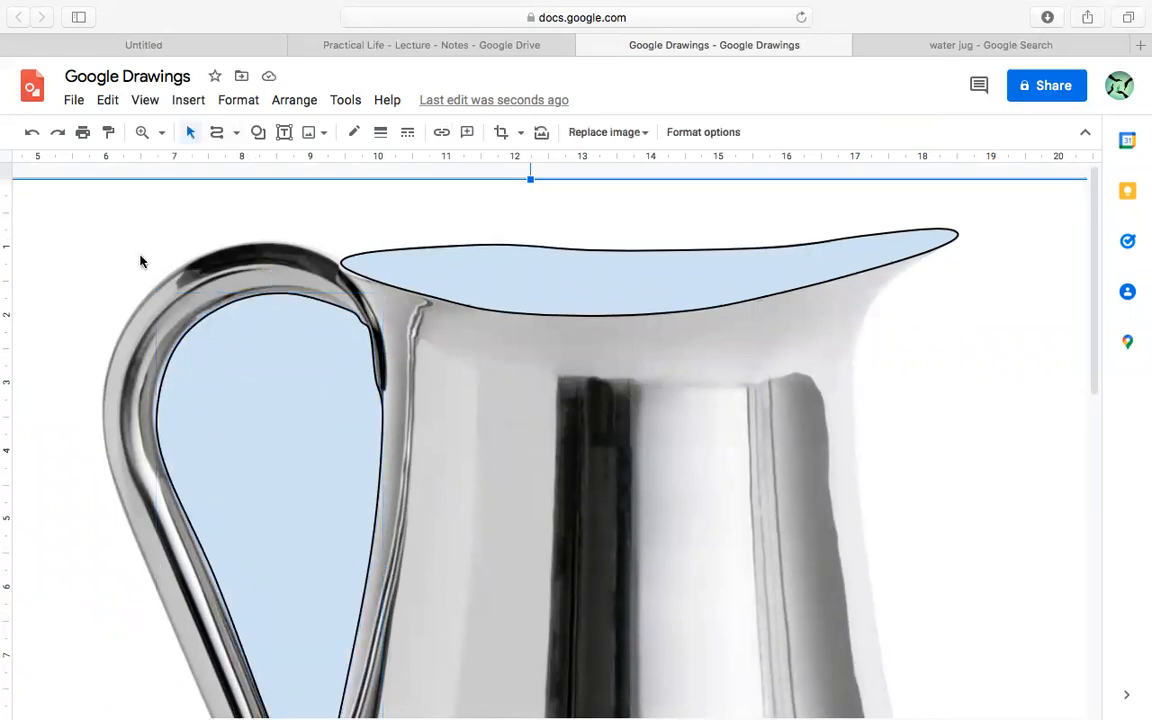
key("Delete")
scroll(442, 365, "down", 5)
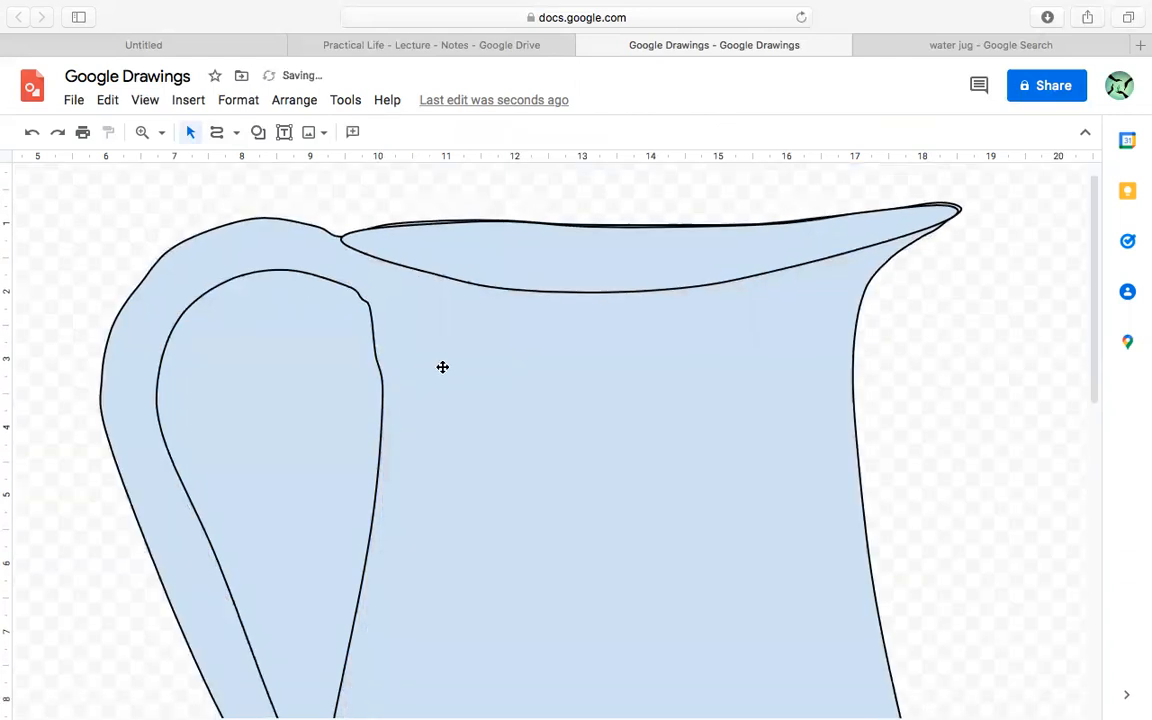
scroll(462, 369, "up", 5)
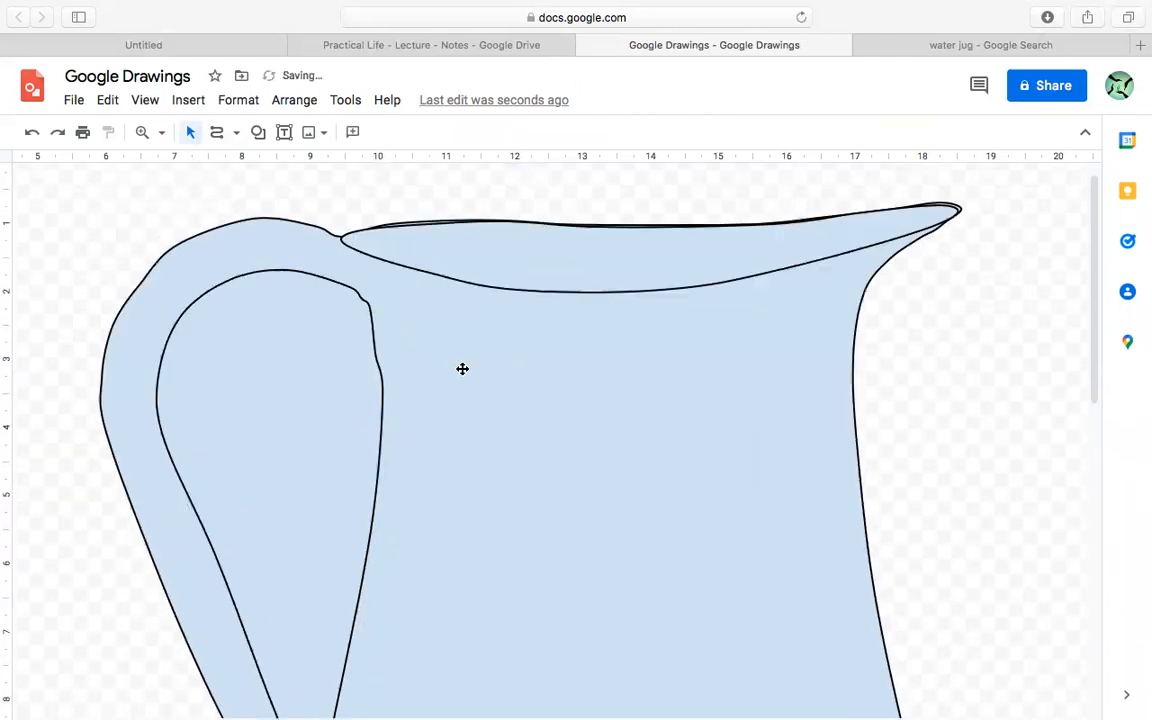
- Fill the pitcher's mouth shape with solid white
left_click(493, 288)
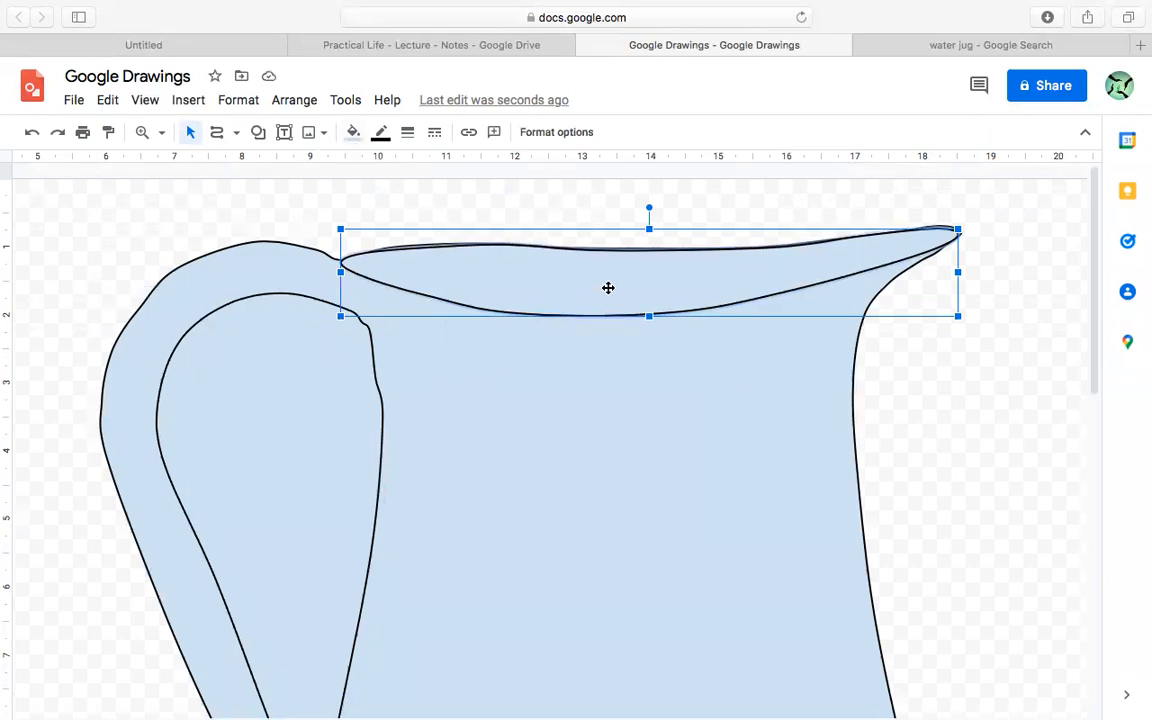
left_click(357, 140)
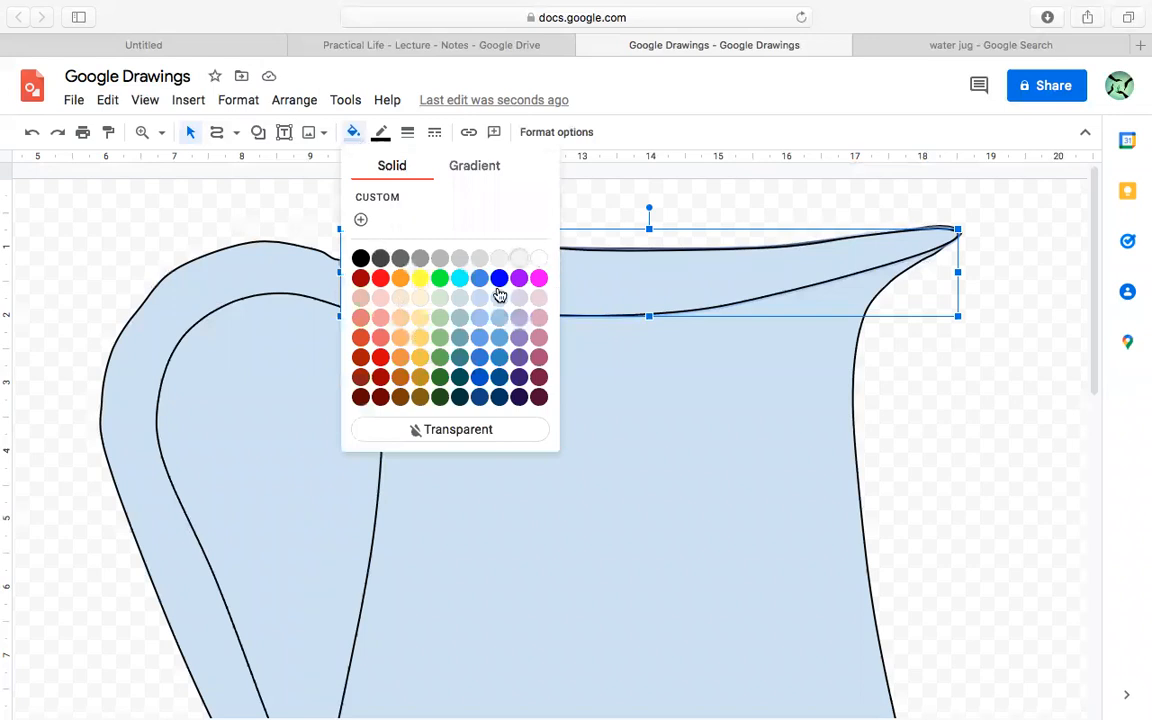
left_click(540, 260)
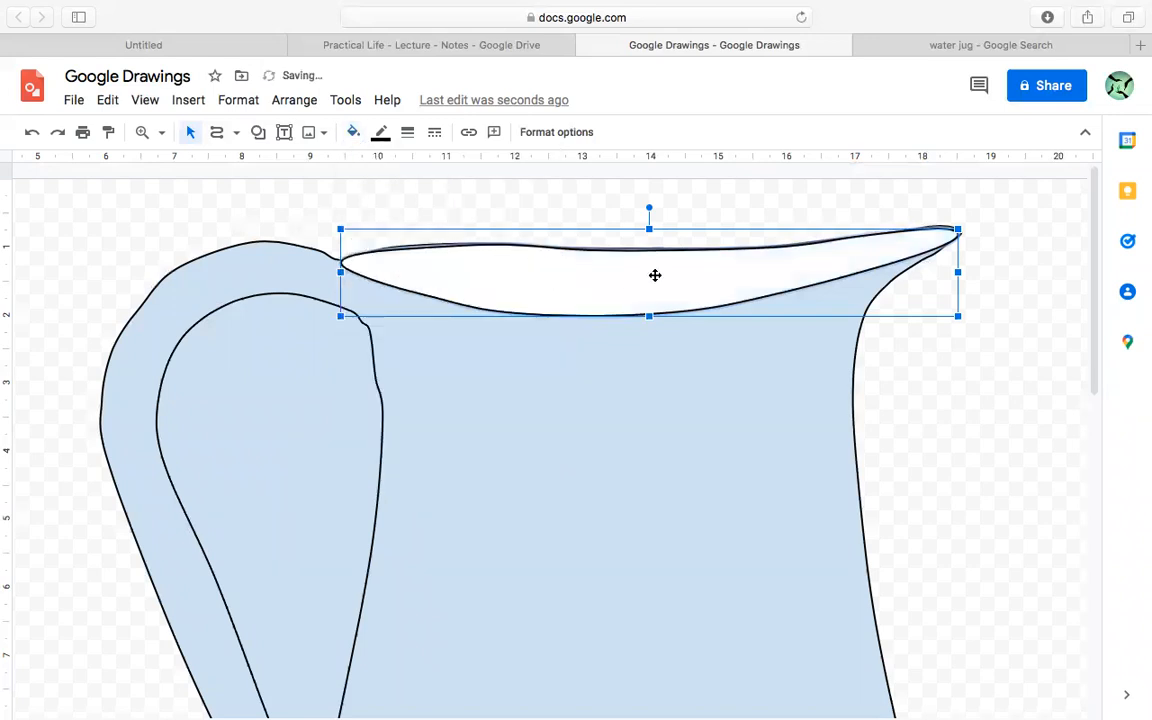
- Set the fill of the handle opening shape to transparent
left_click(320, 457)
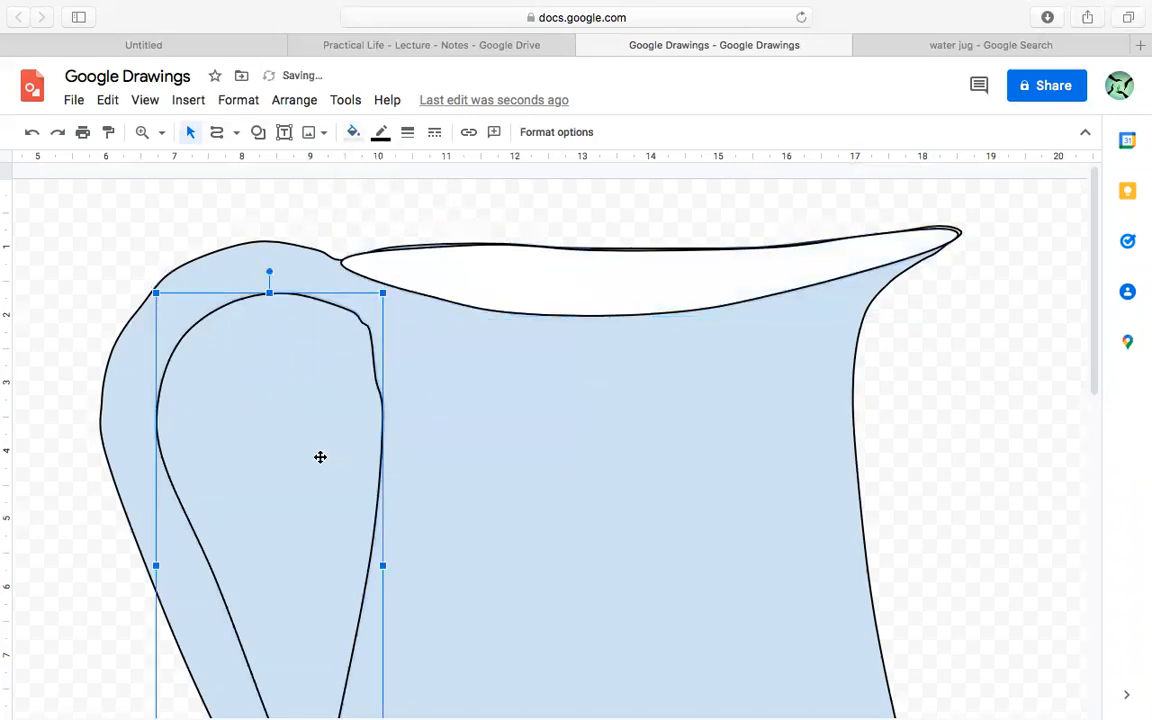
left_click(354, 134)
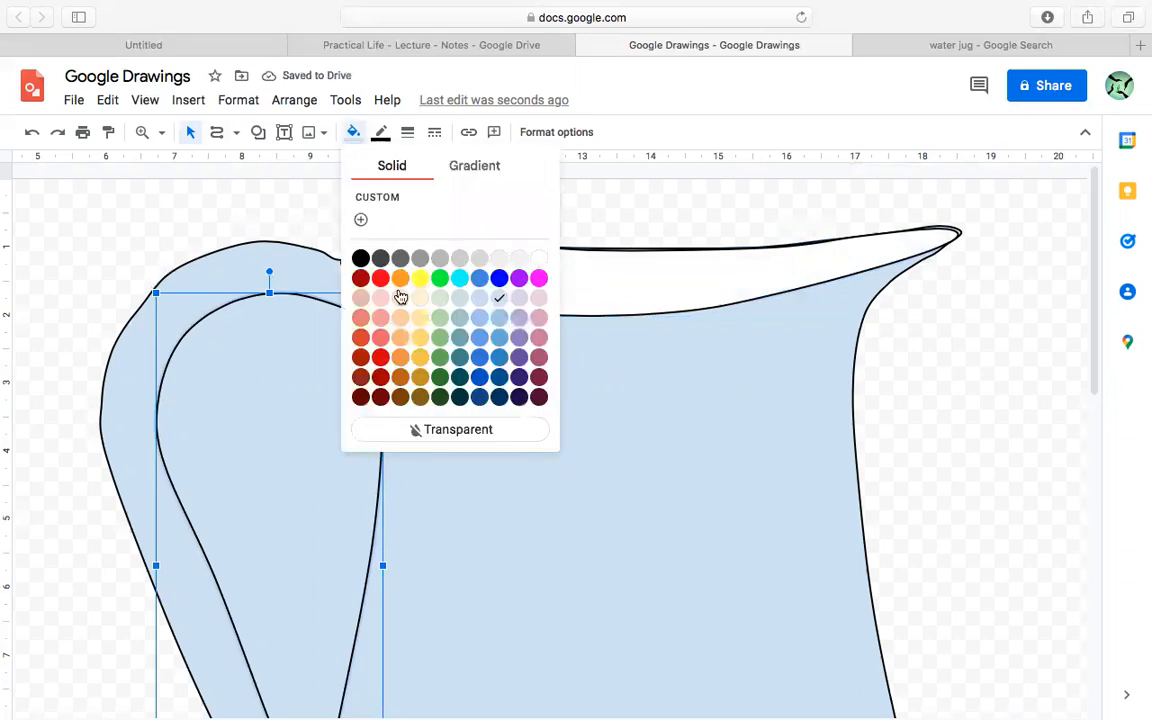
left_click(452, 435)
scroll(559, 425, "down", 1)
scroll(559, 425, "down", 2)
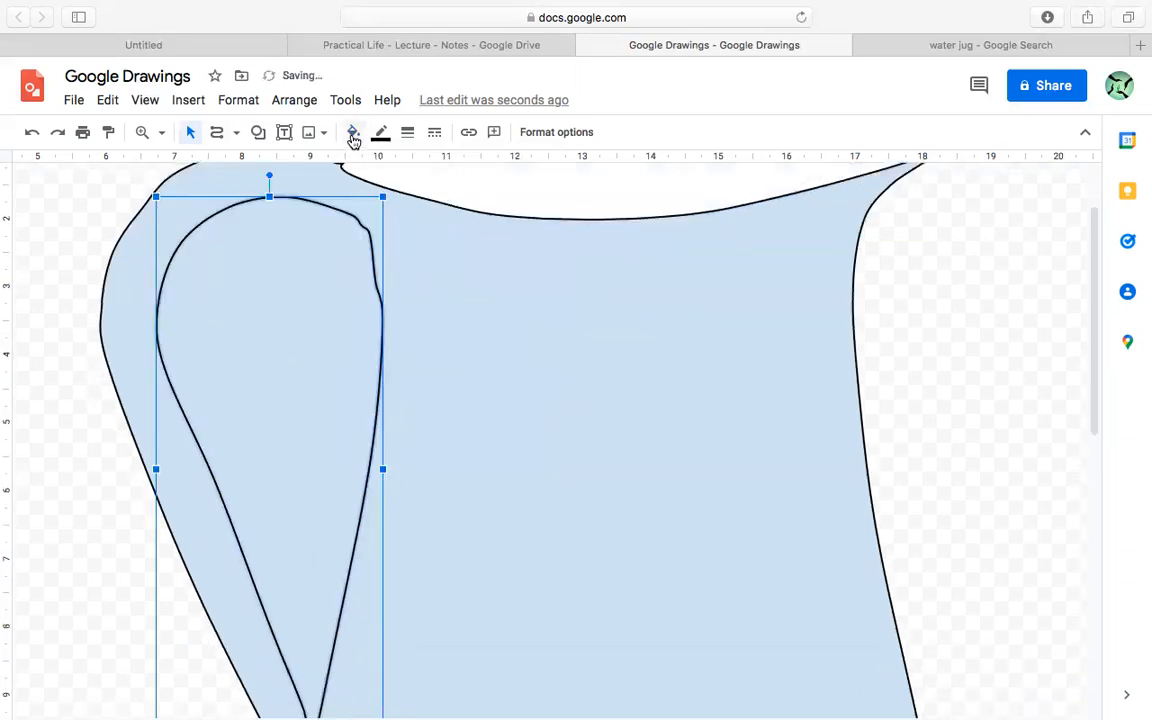
left_click(354, 132)
left_click(458, 432)
- Try a solid light grey fill on the full pitcher outline and replace it with the lightest grey radial gradient
left_click(676, 413)
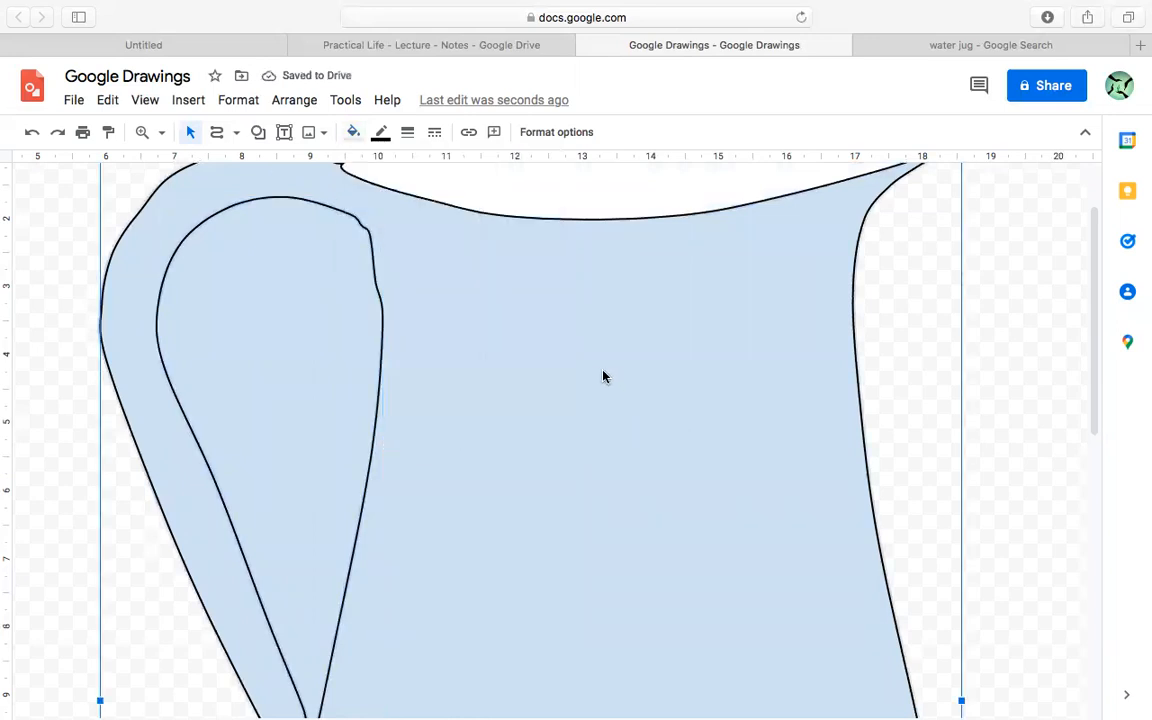
left_click(354, 134)
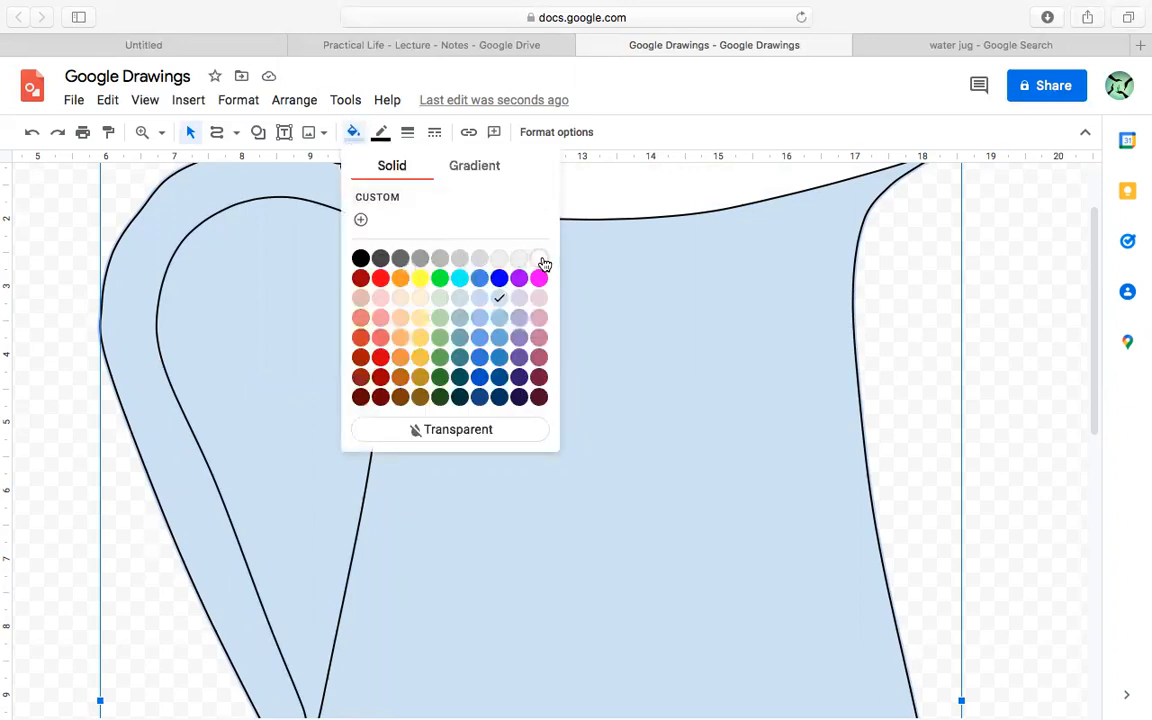
left_click(481, 263)
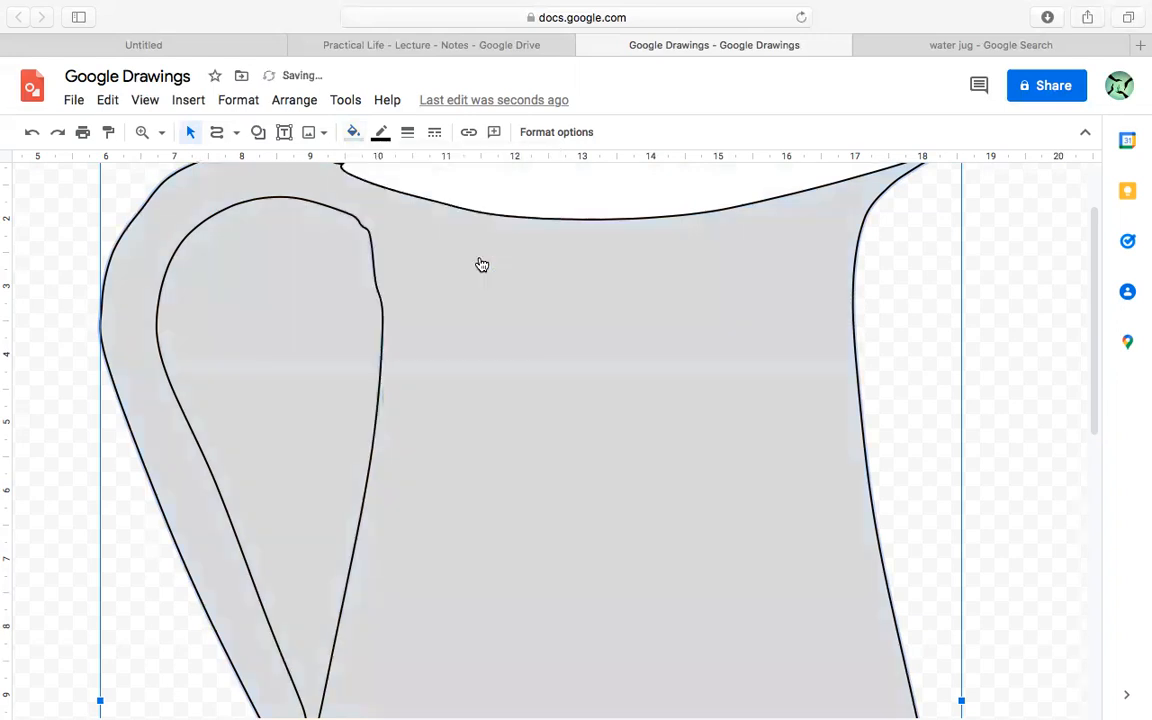
left_click(354, 134)
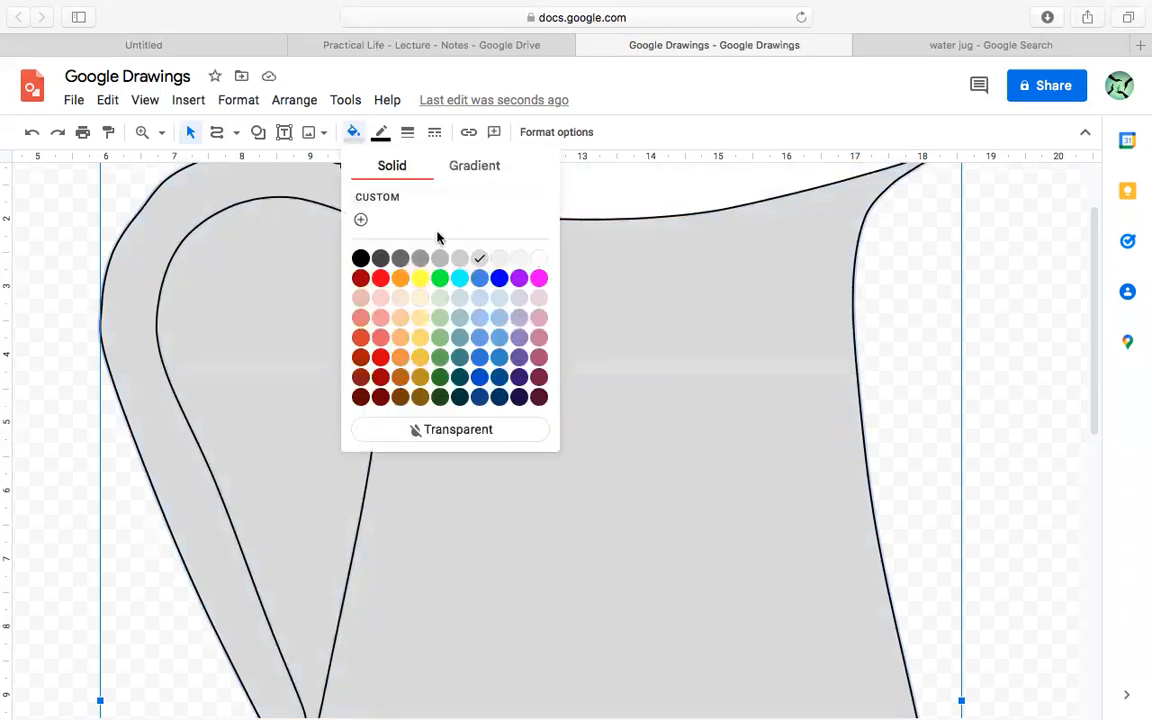
left_click(472, 170)
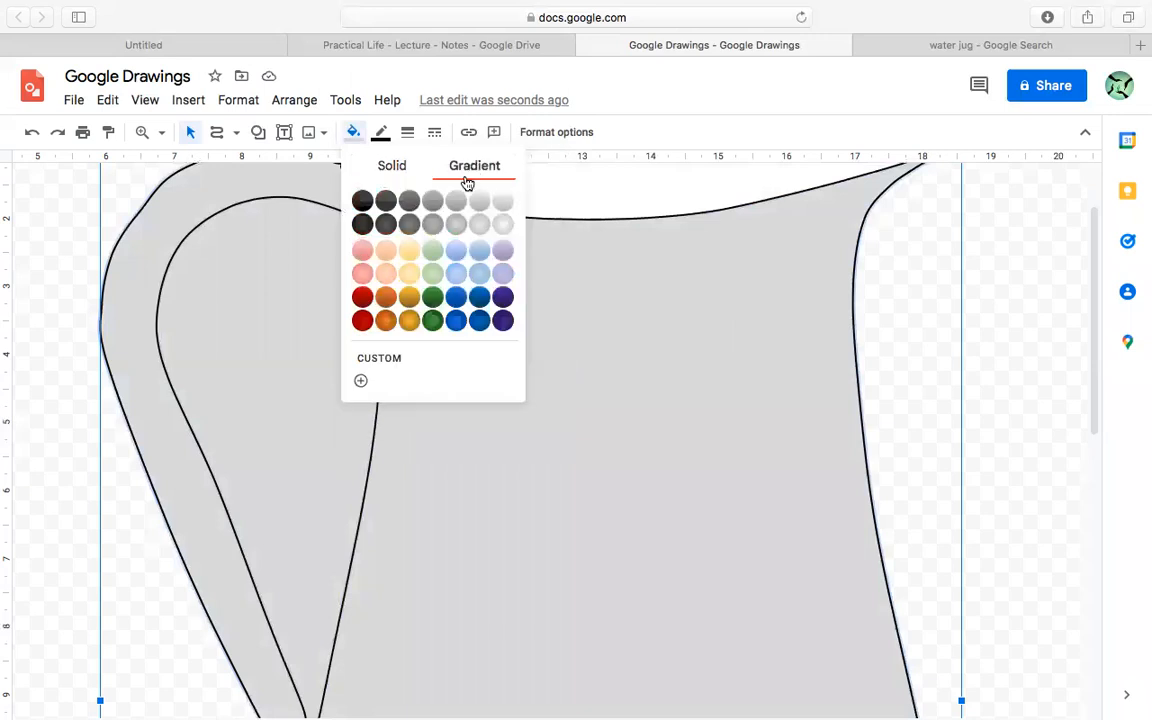
left_click(502, 224)
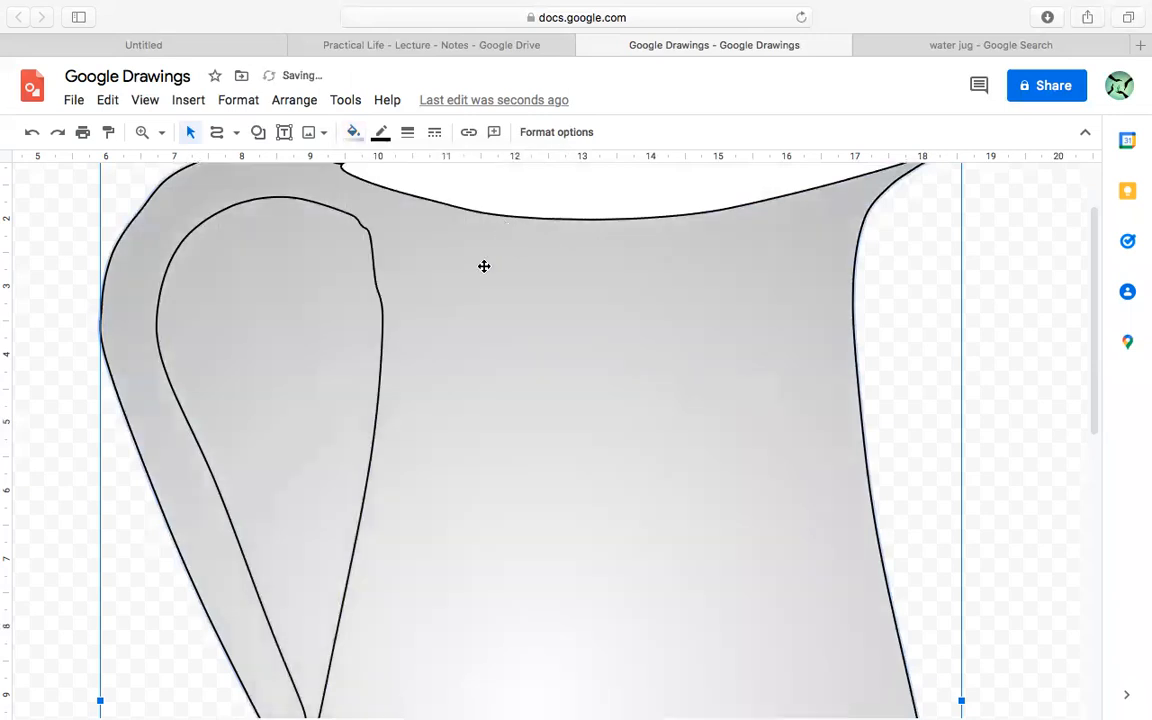
scroll(571, 391, "down", 4)
scroll(530, 440, "up", 4)
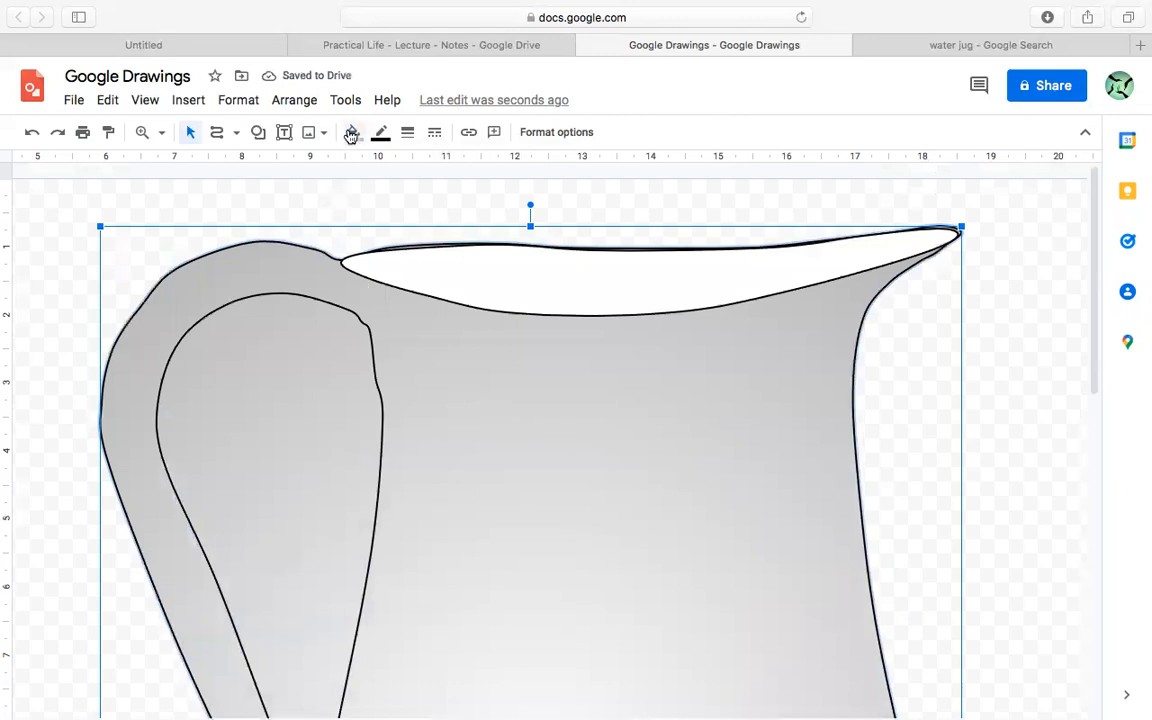
- Fill the handle opening shape with solid white
left_click(260, 385)
scroll(319, 396, "down", 3)
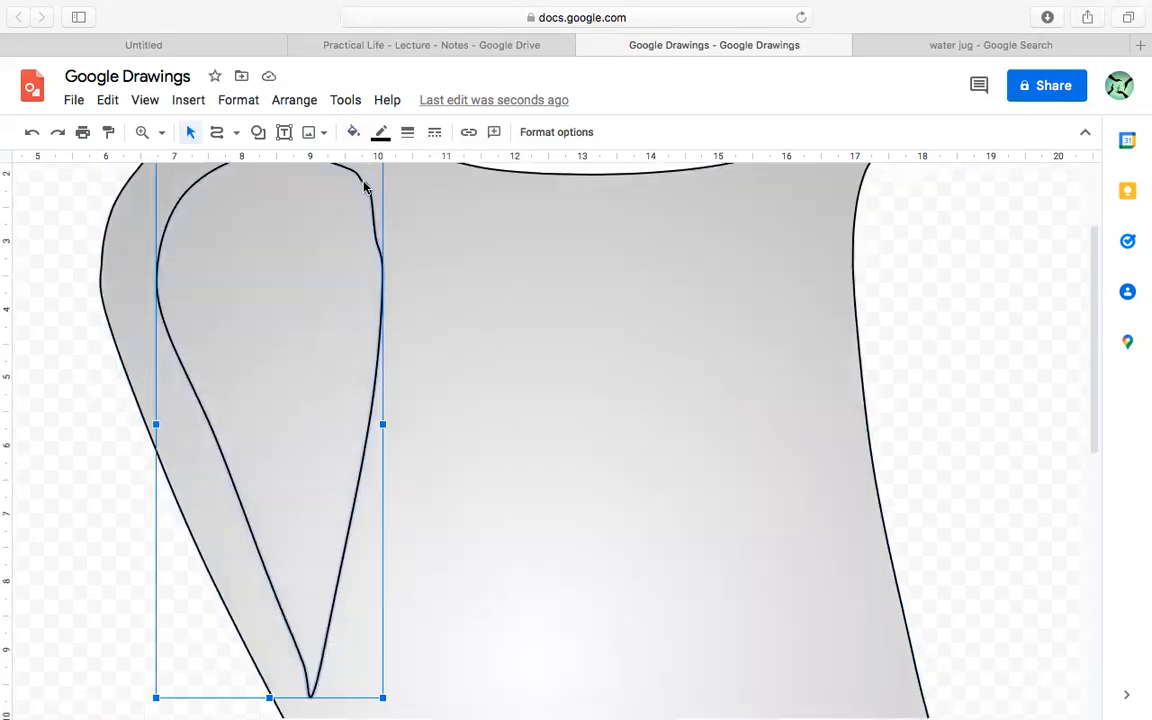
left_click(353, 132)
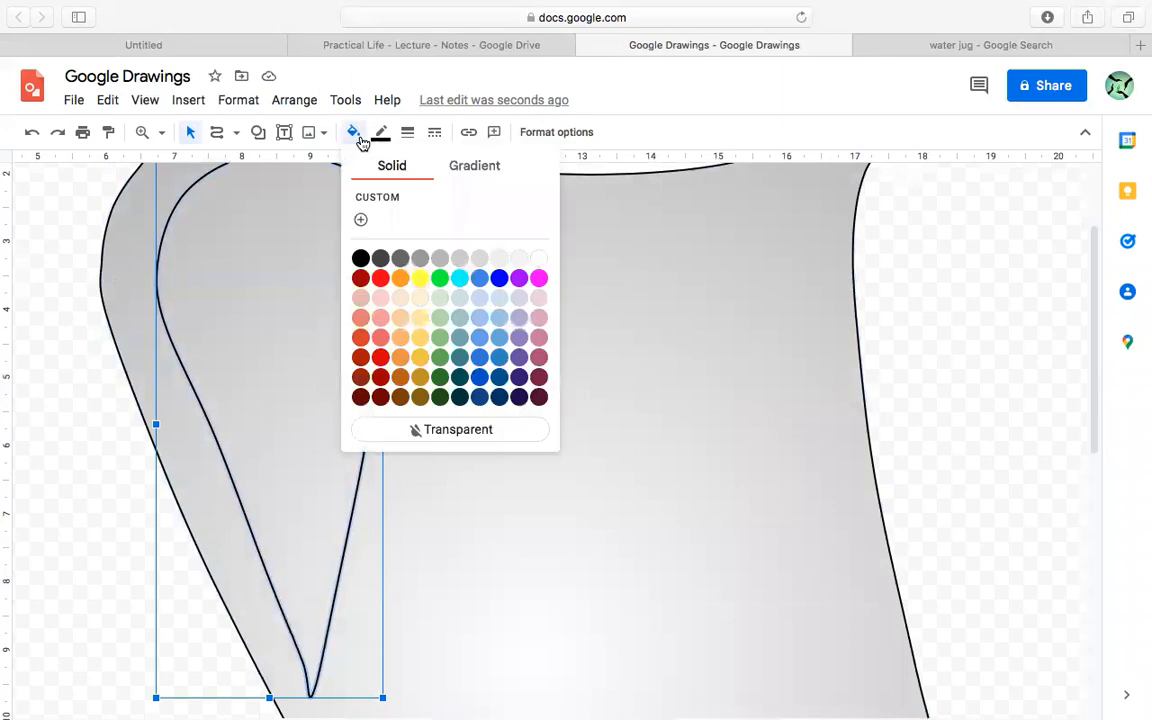
left_click(541, 259)
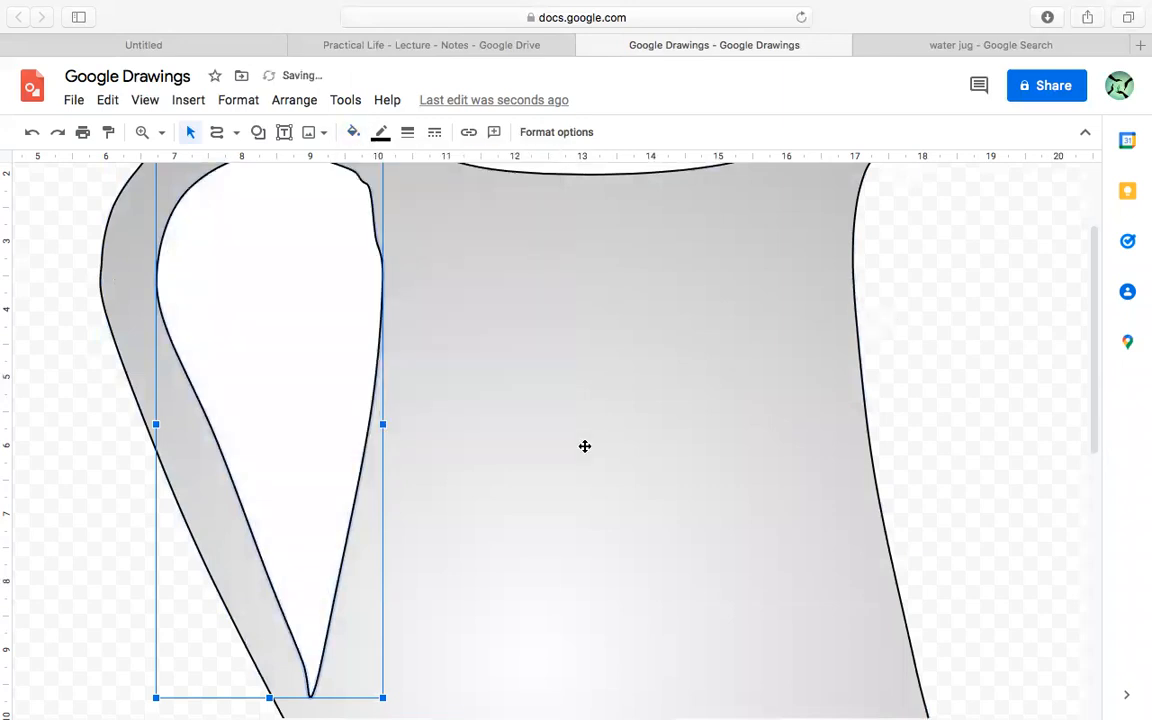
left_click(725, 423)
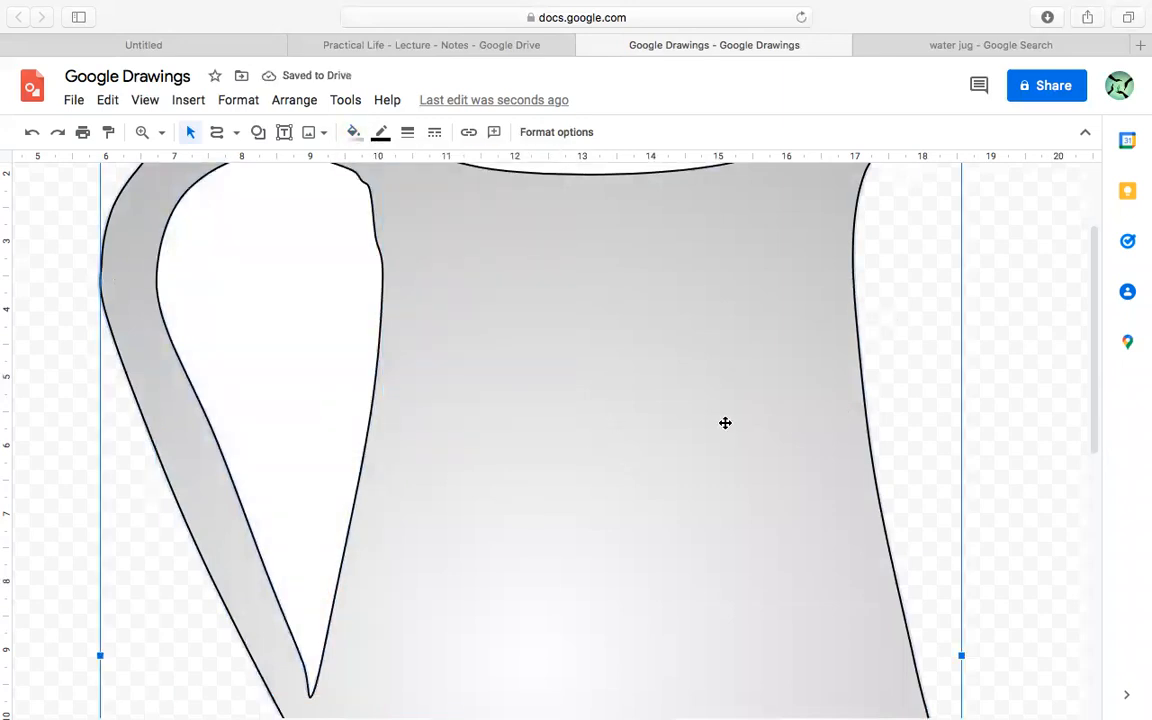
scroll(733, 423, "up", 2)
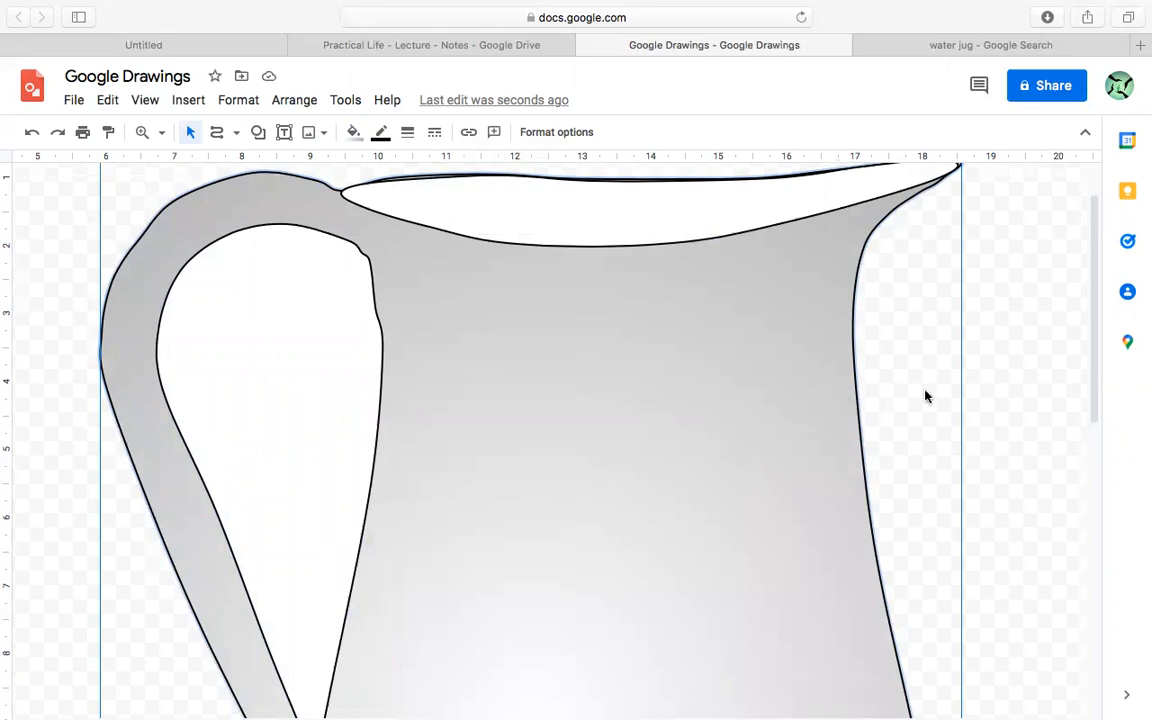
left_click(281, 451)
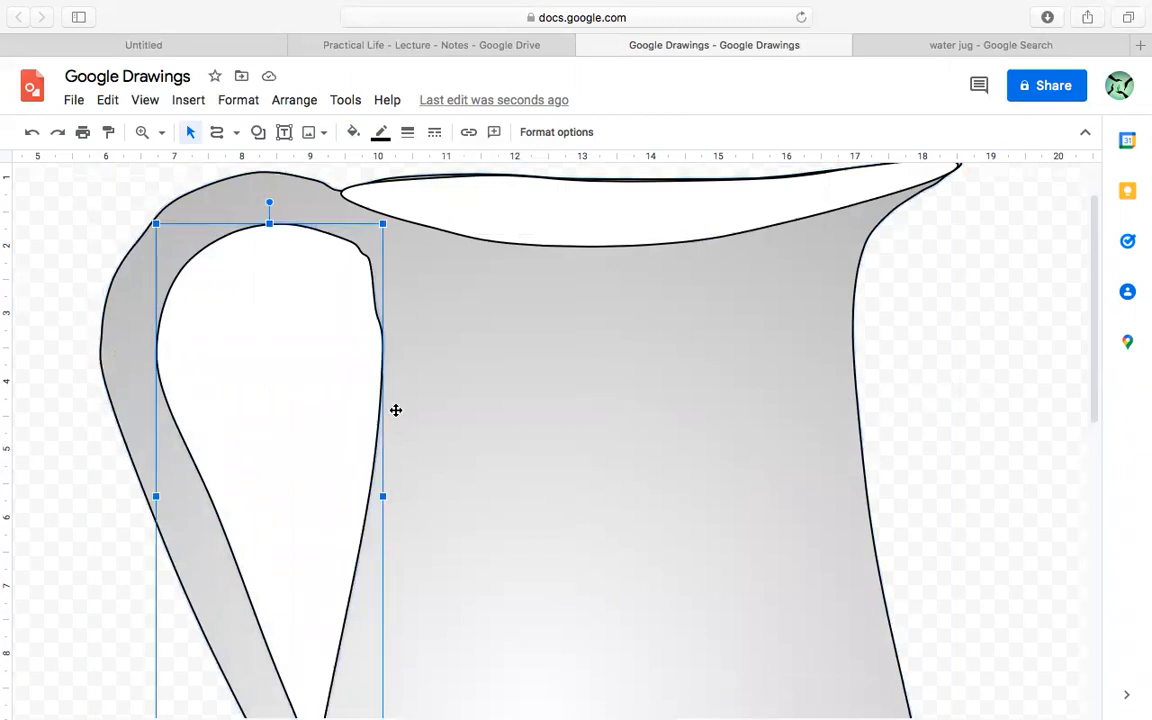
left_click(932, 386)
left_click(306, 383)
scroll(316, 406, "up", 1)
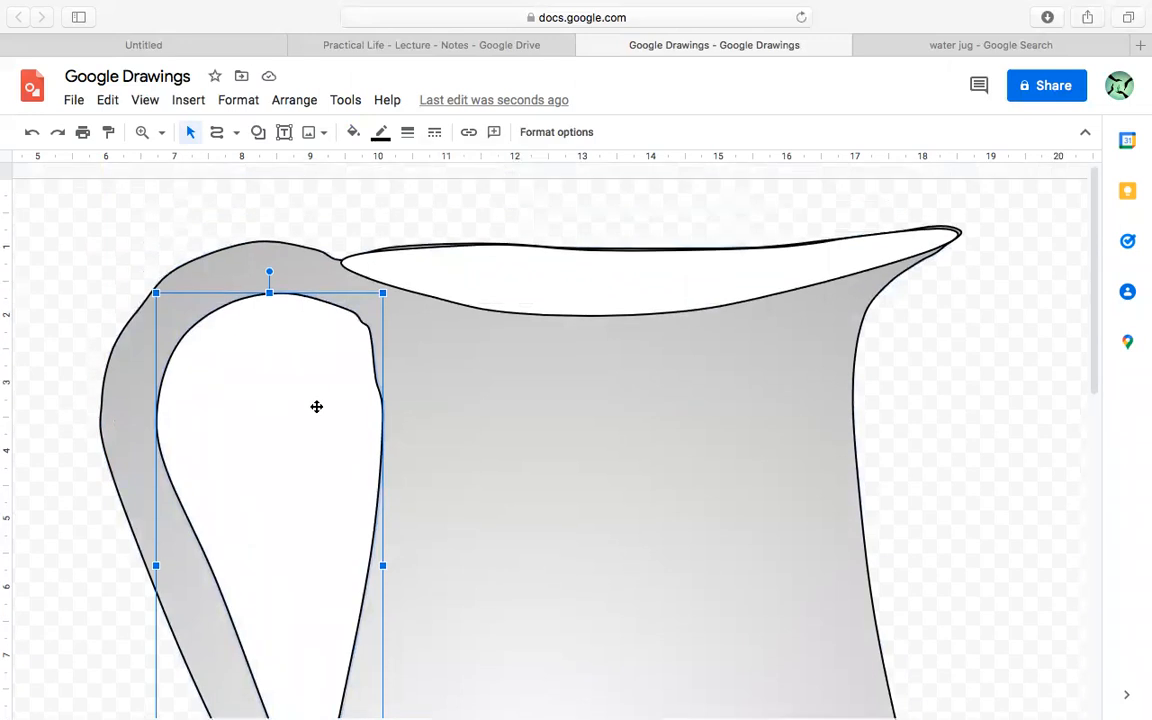
left_click(77, 272)
left_click_drag(56, 245, 990, 540)
left_click(970, 515)
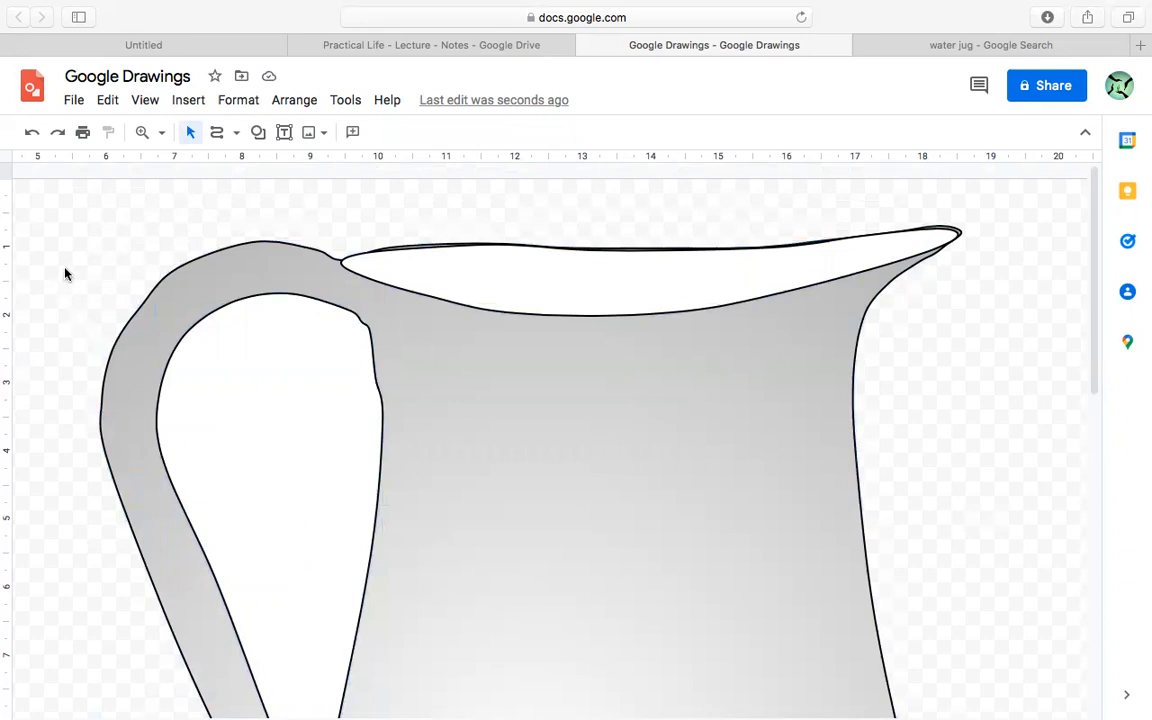
left_click_drag(68, 223, 992, 645)
scroll(1012, 594, "up", 10)
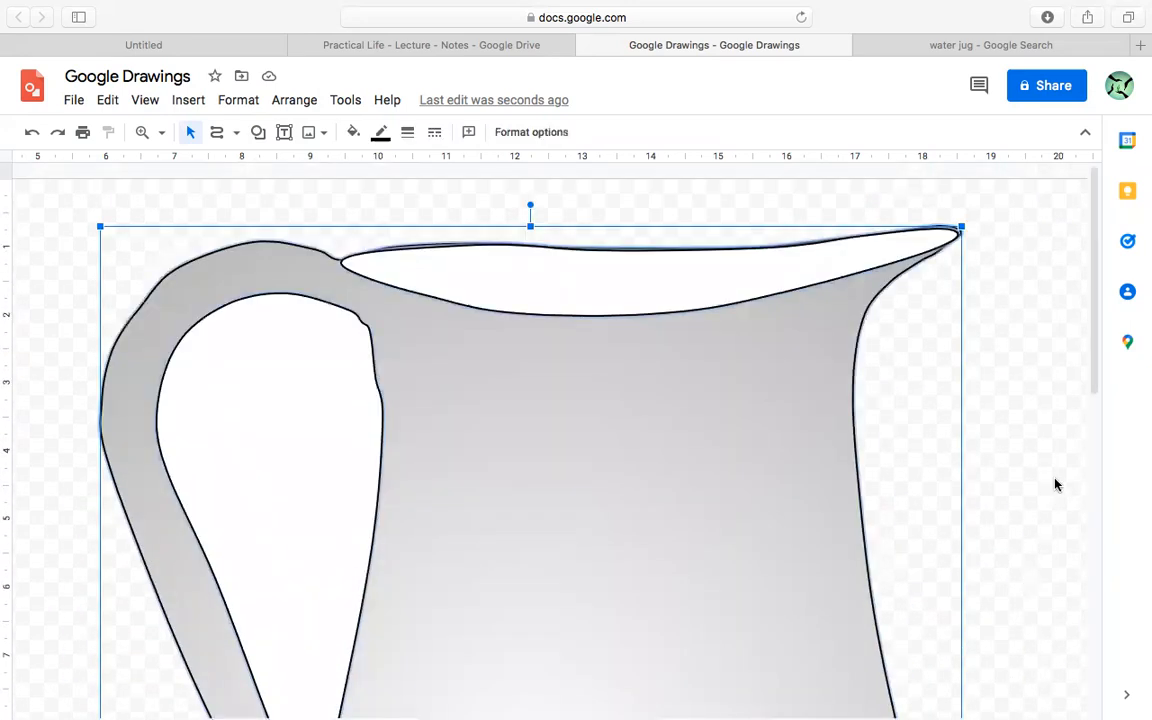
left_click(1054, 483)
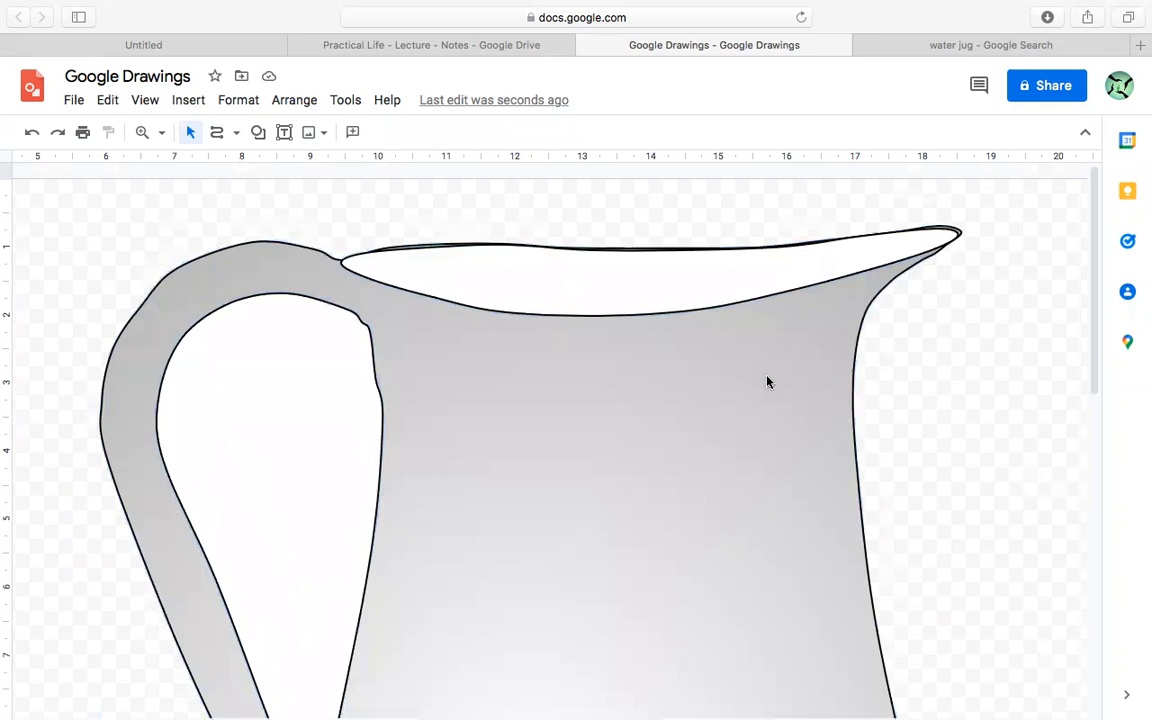
- Scale all the jug's shapes together down to about half size and move the jug lower on the canvas
left_click(145, 101)
mouse_move(242, 128)
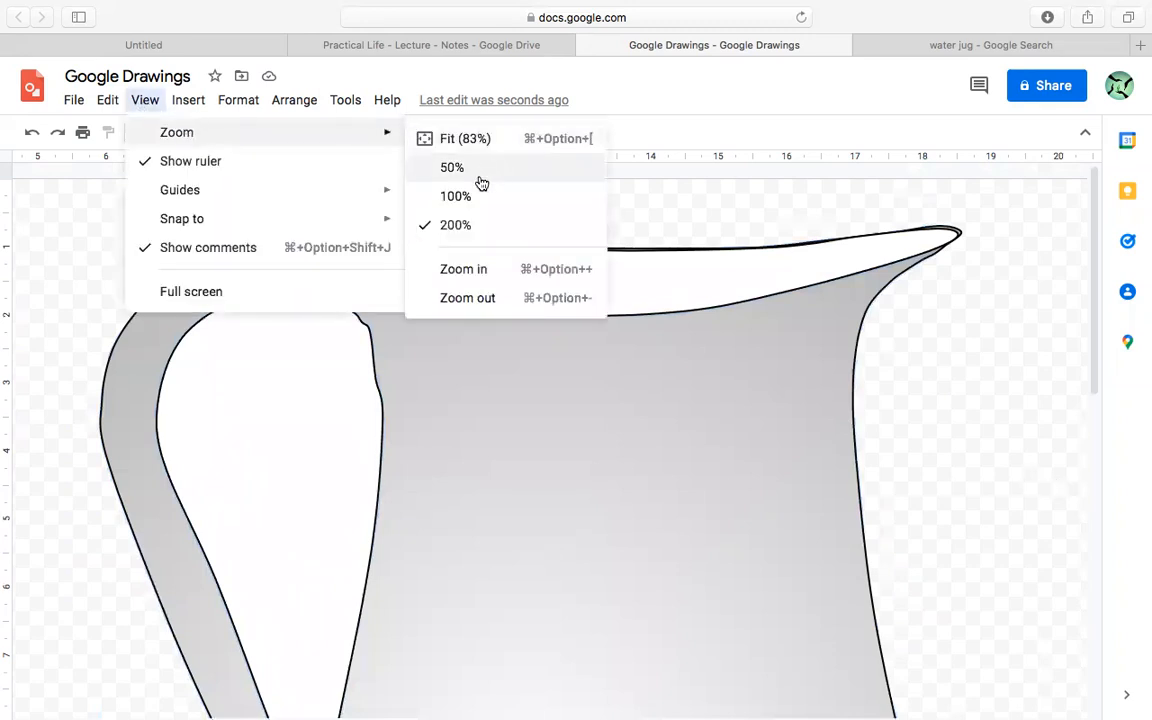
left_click(452, 145)
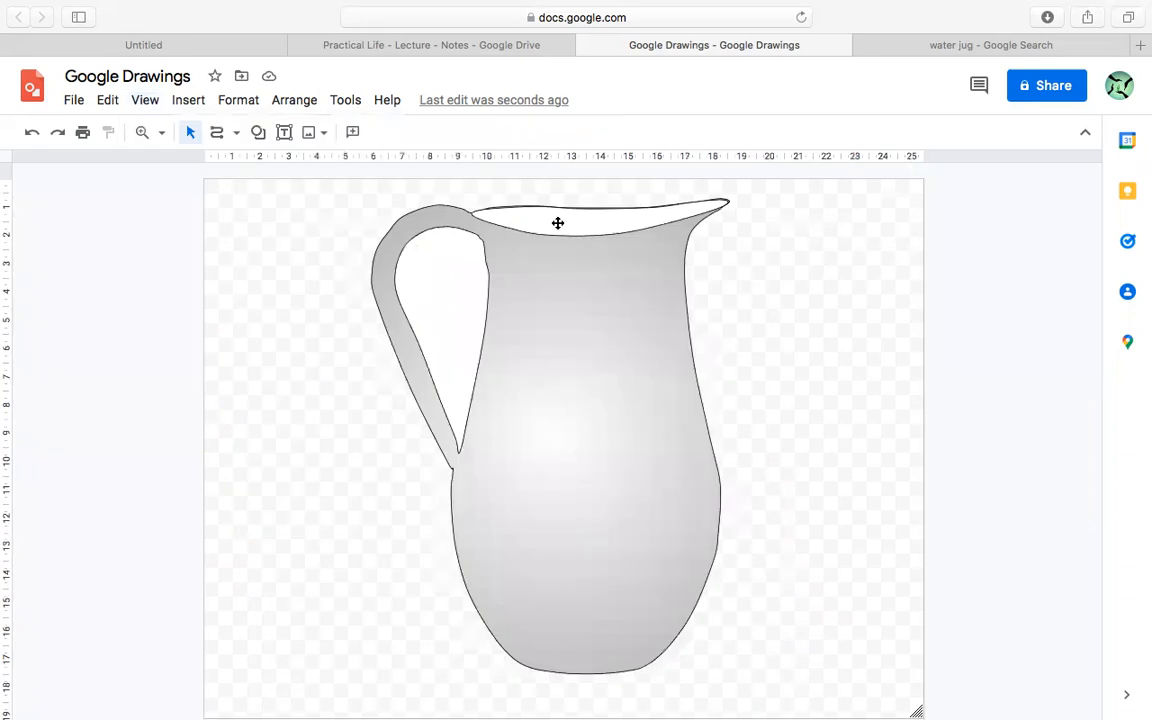
mouse_move(362, 188)
left_mouse_down()
mouse_move(620, 329)
mouse_move(805, 517)
mouse_move(828, 693)
left_mouse_up()
left_click_drag(730, 675, 540, 459)
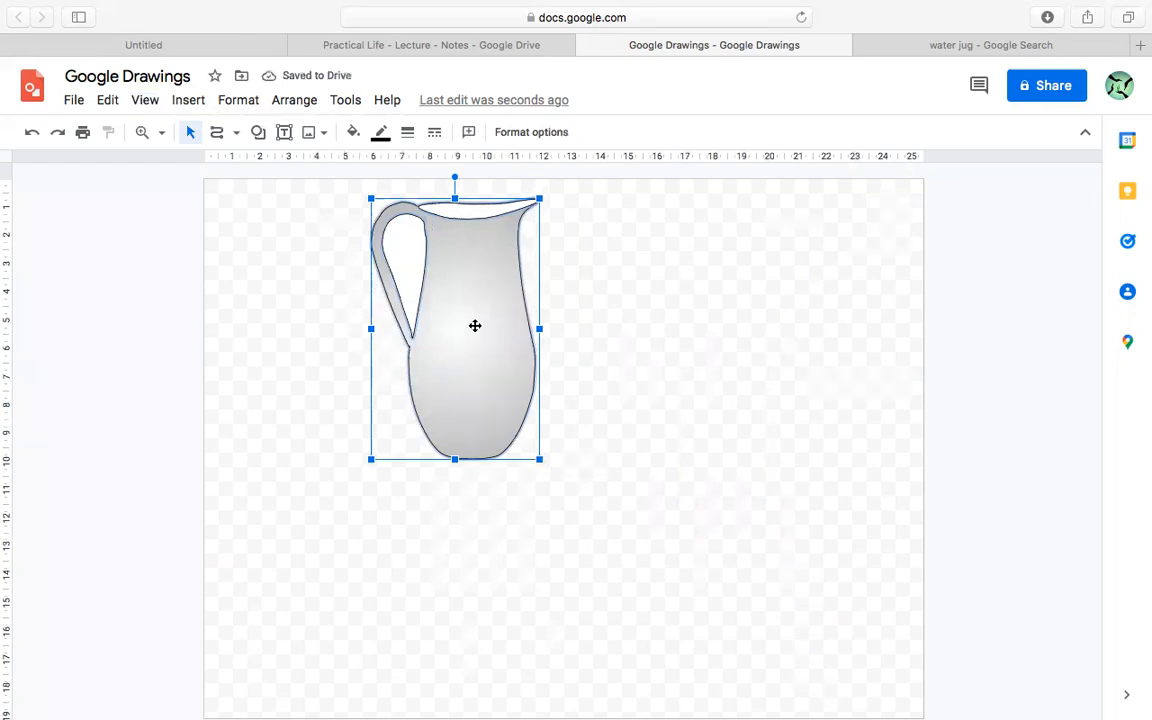
left_click_drag(475, 325, 460, 425)
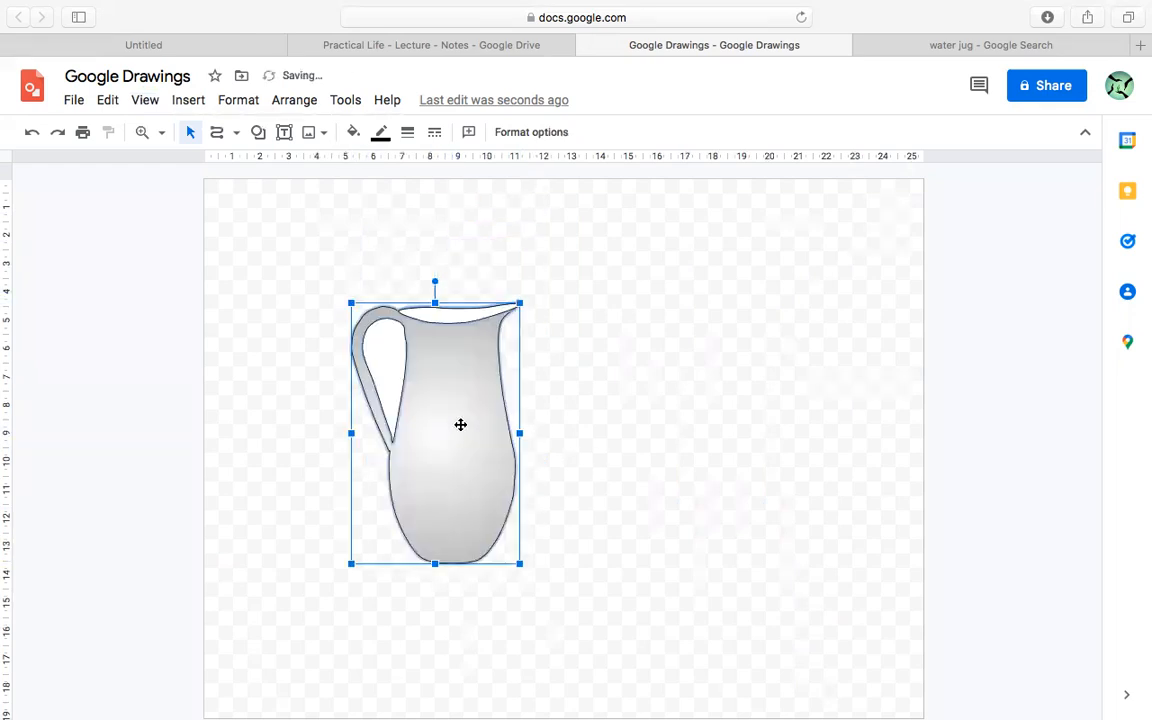
- Group the jug's shapes and scale the group down to about 70% of its size
right_click(460, 425)
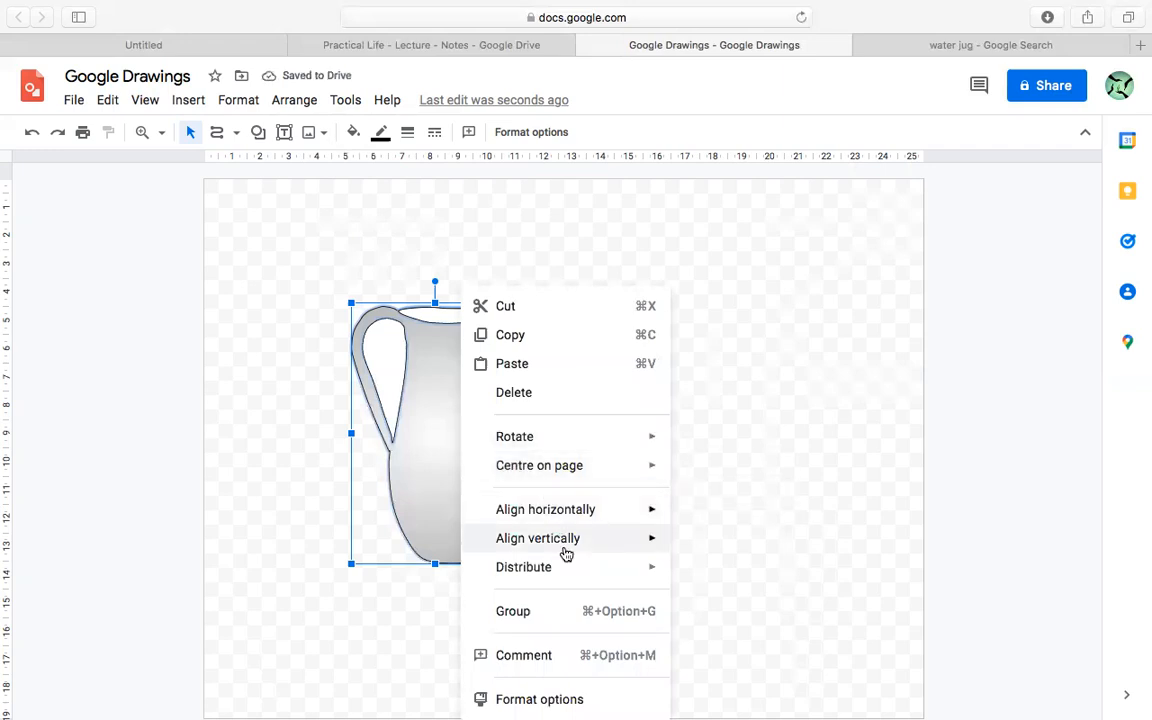
mouse_move(573, 568)
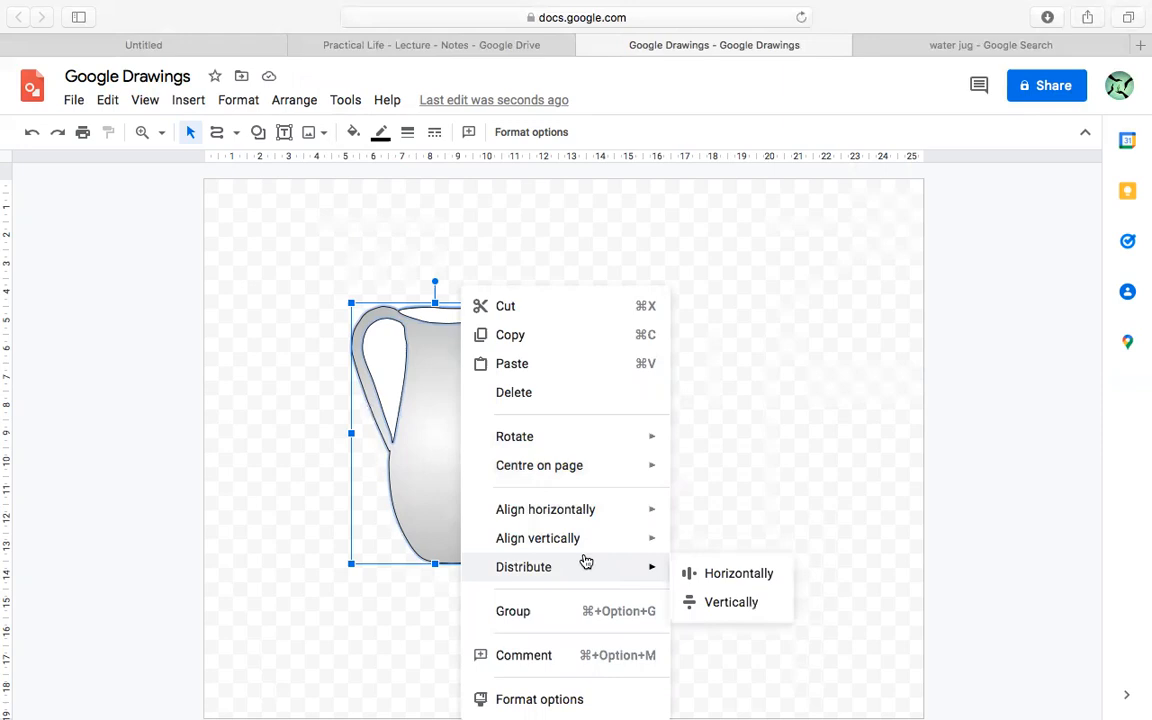
left_click(562, 615)
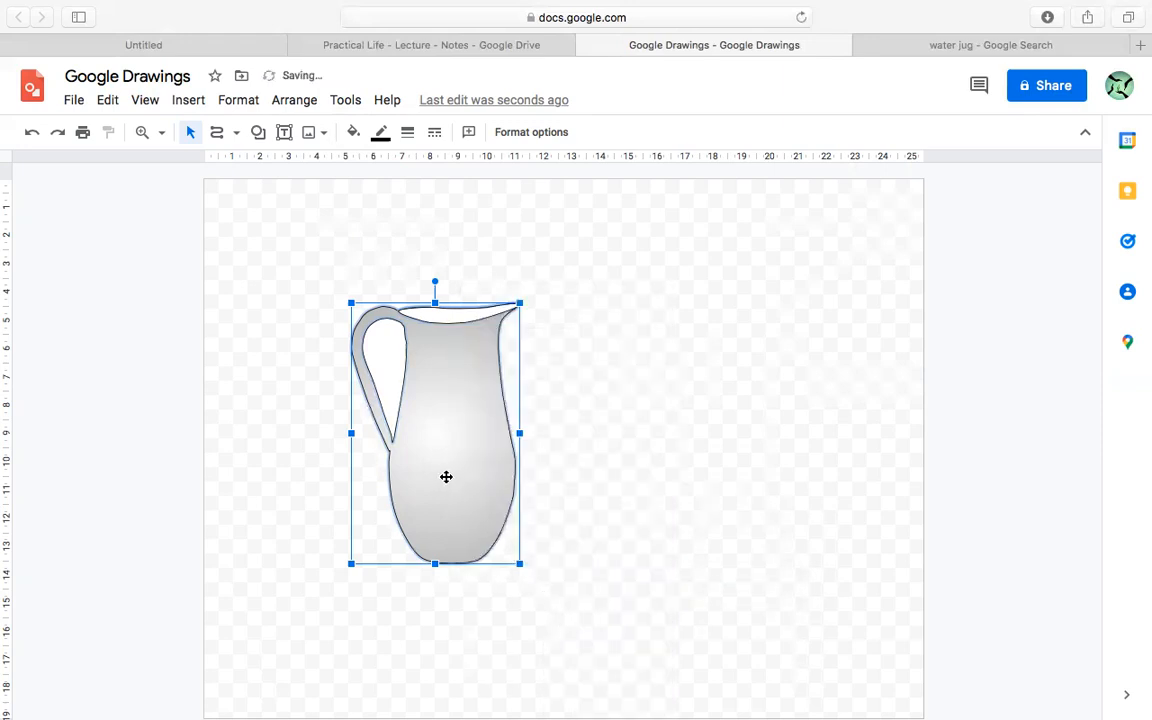
left_click_drag(520, 302, 470, 398)
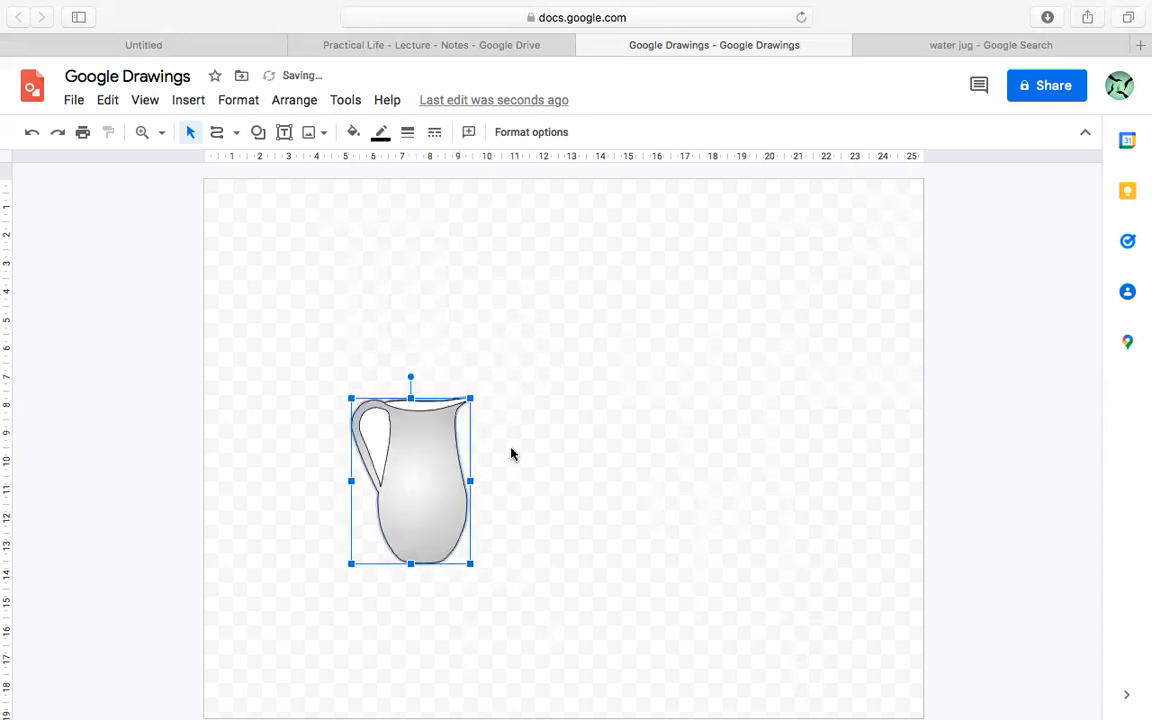
right_click(428, 495)
mouse_move(536, 344)
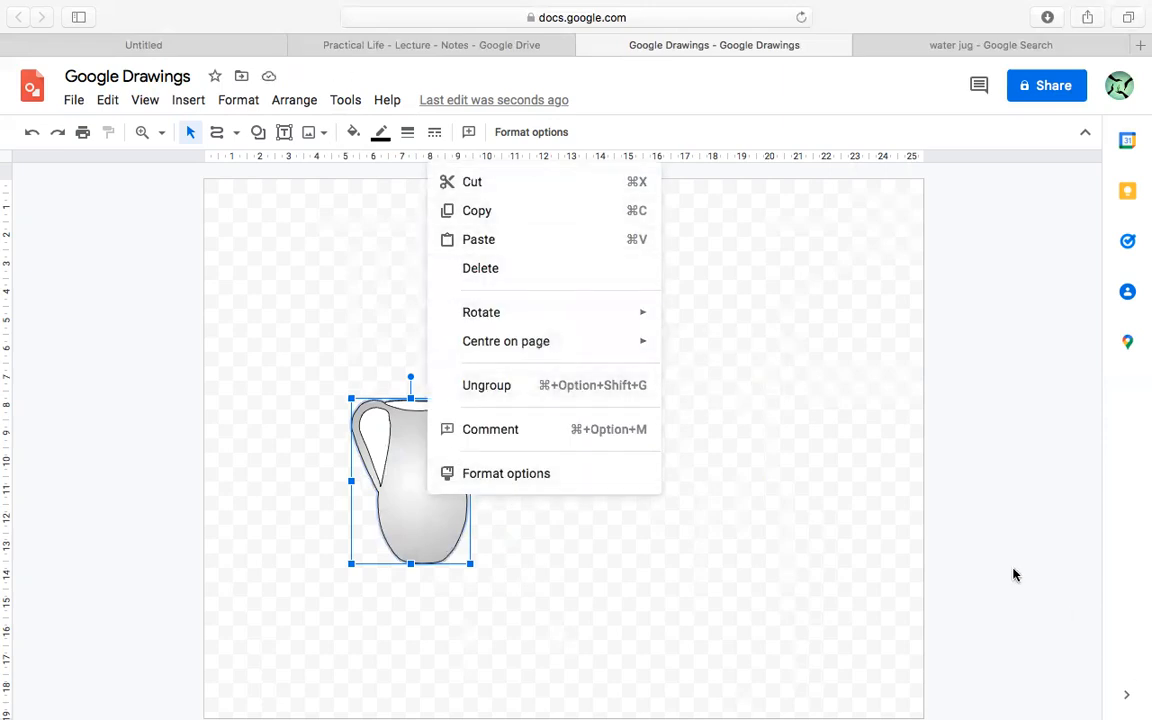
left_click(484, 497)
left_click_drag(315, 382, 570, 606)
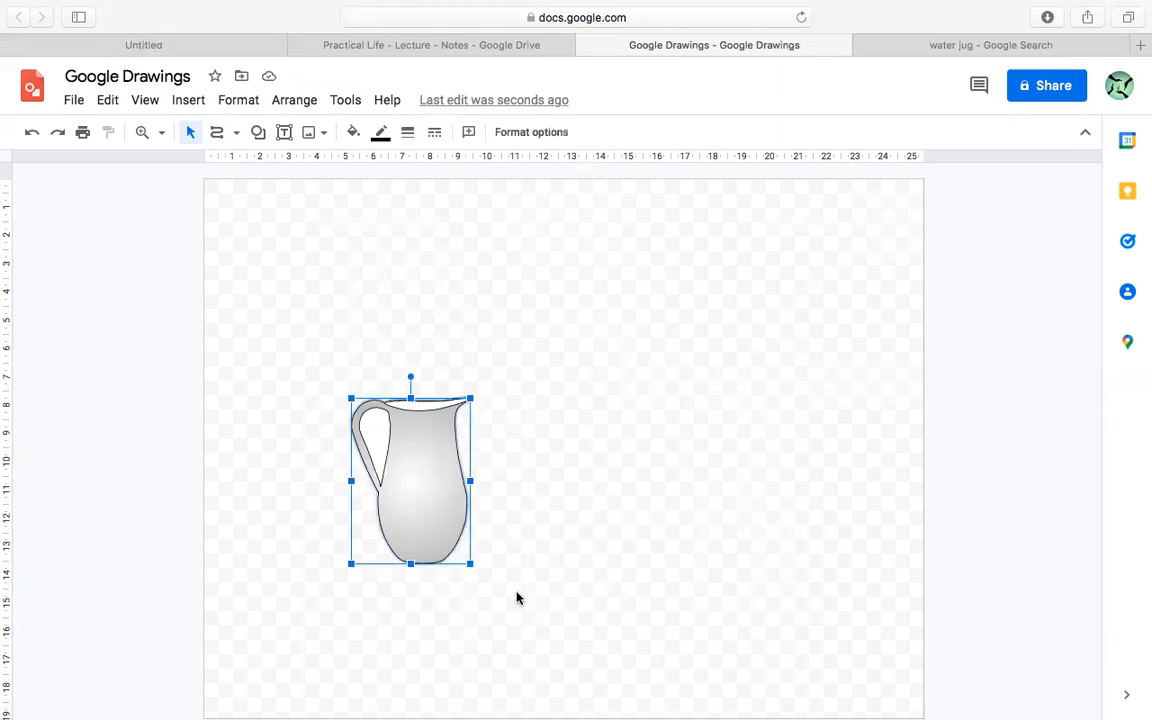
right_click(439, 502)
mouse_move(640, 349)
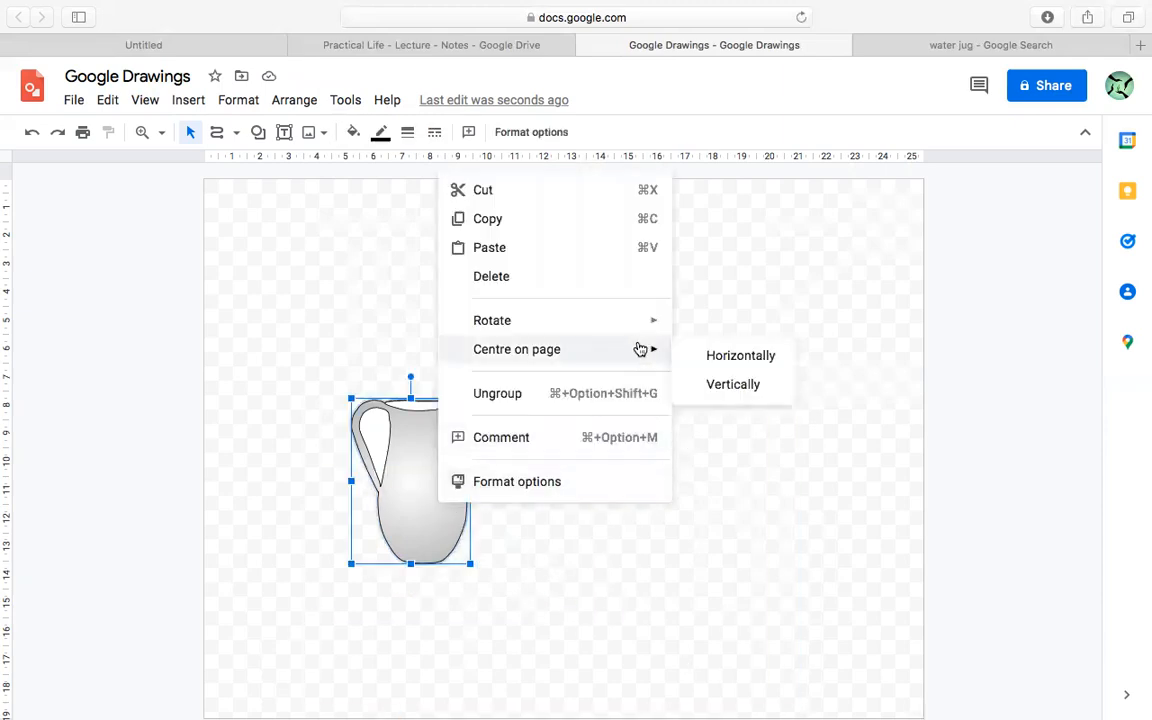
left_click(684, 527)
- Duplicate the grouped jug and place the copy beside the original, level with it on its right
left_click(405, 472)
key("super+d")
left_click_drag(419, 473, 563, 480)
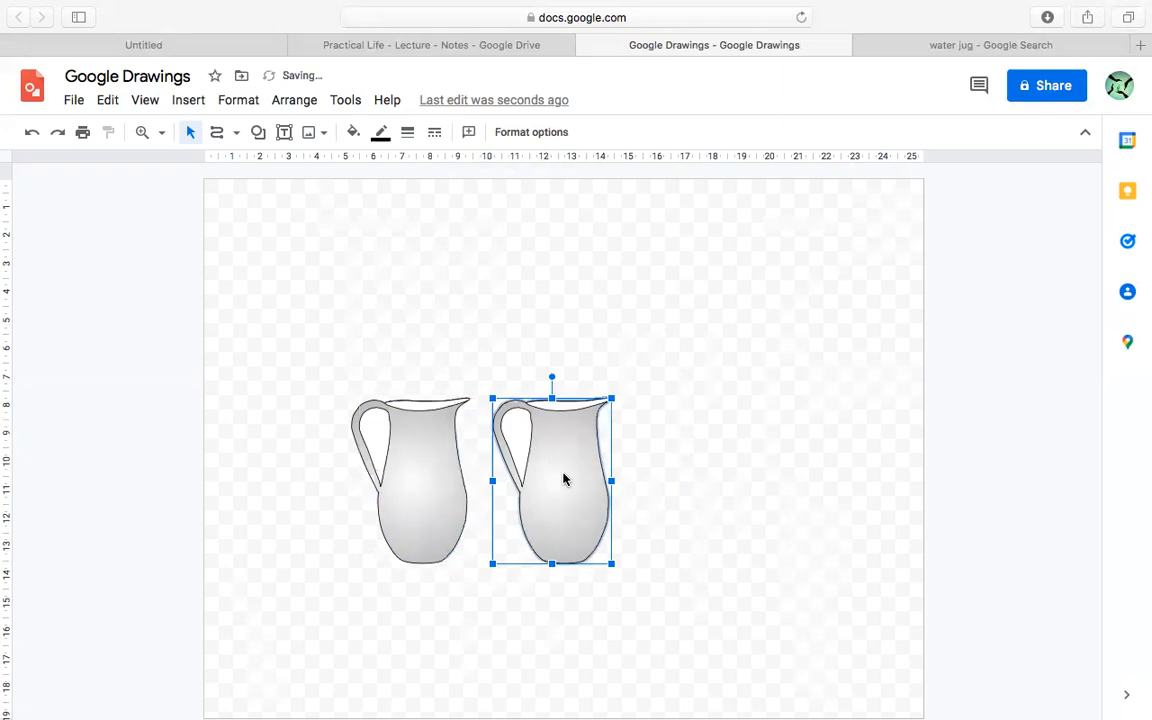
right_click(563, 480)
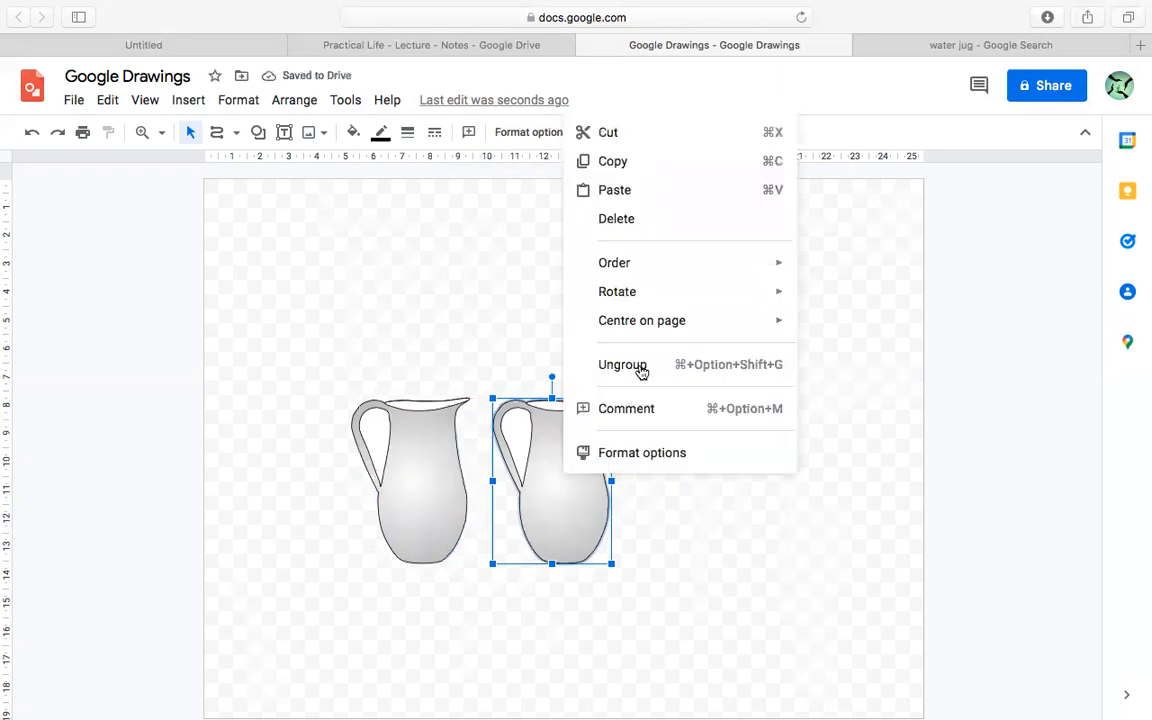
mouse_move(670, 300)
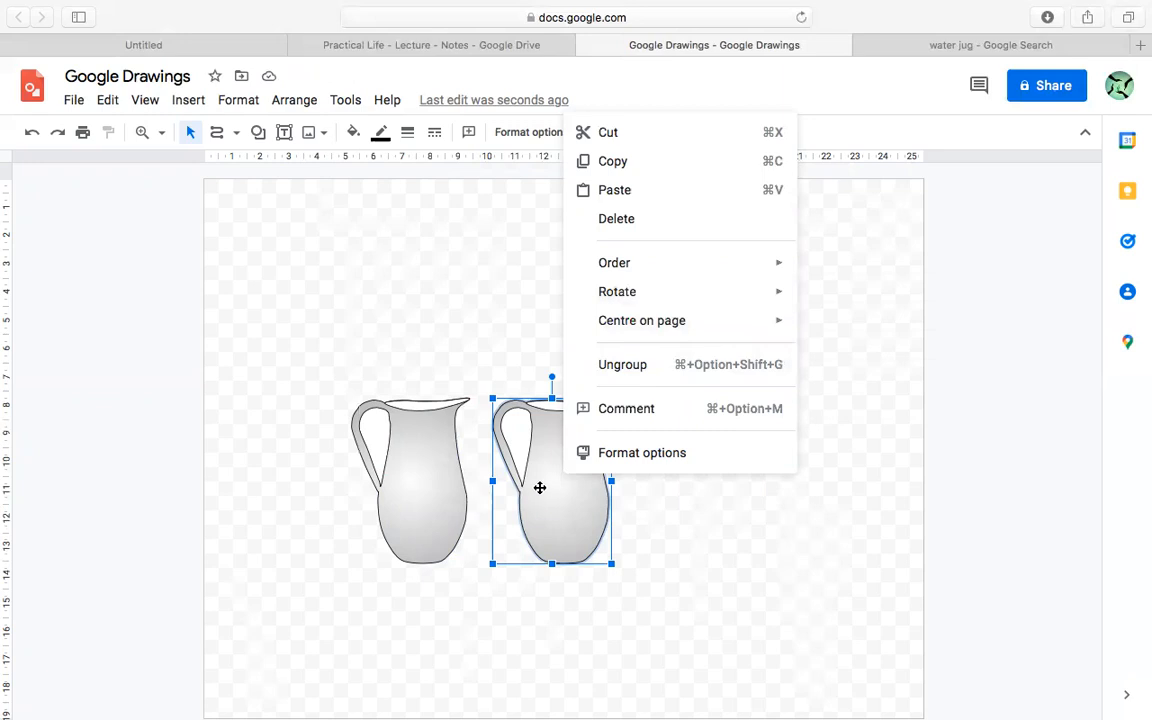
left_click(672, 542)
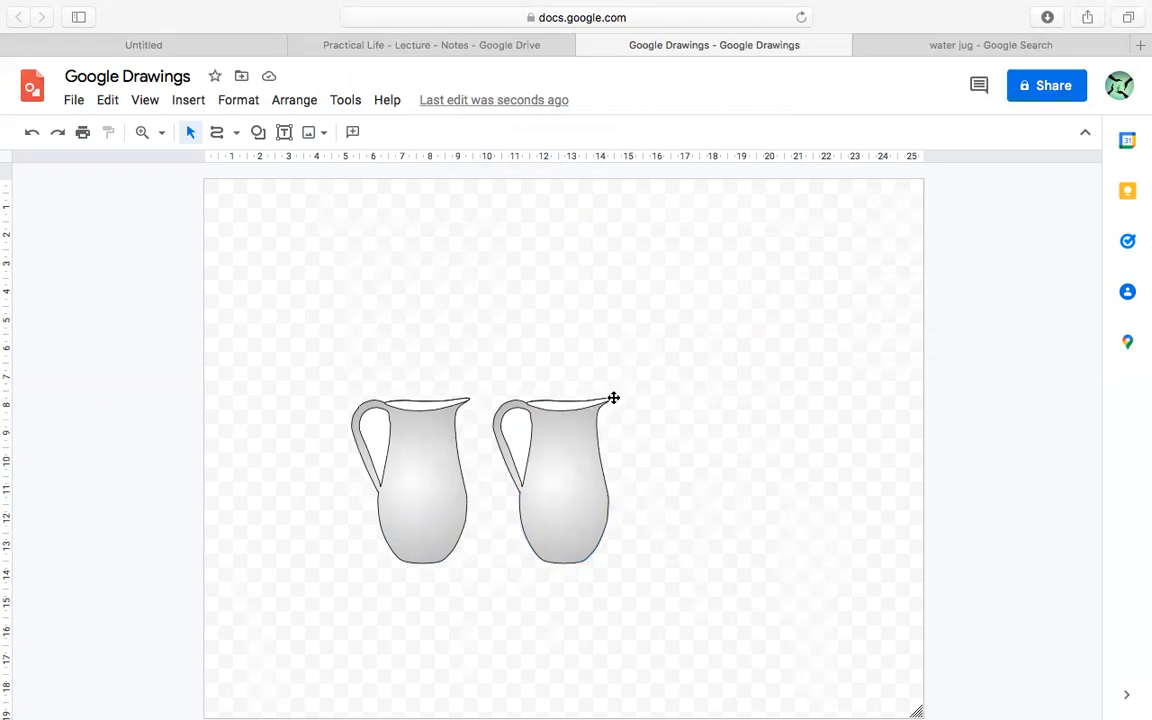
- Flip the duplicated jug horizontally so its spout faces the original jug
left_click_drag(489, 375, 635, 627)
right_click(545, 480)
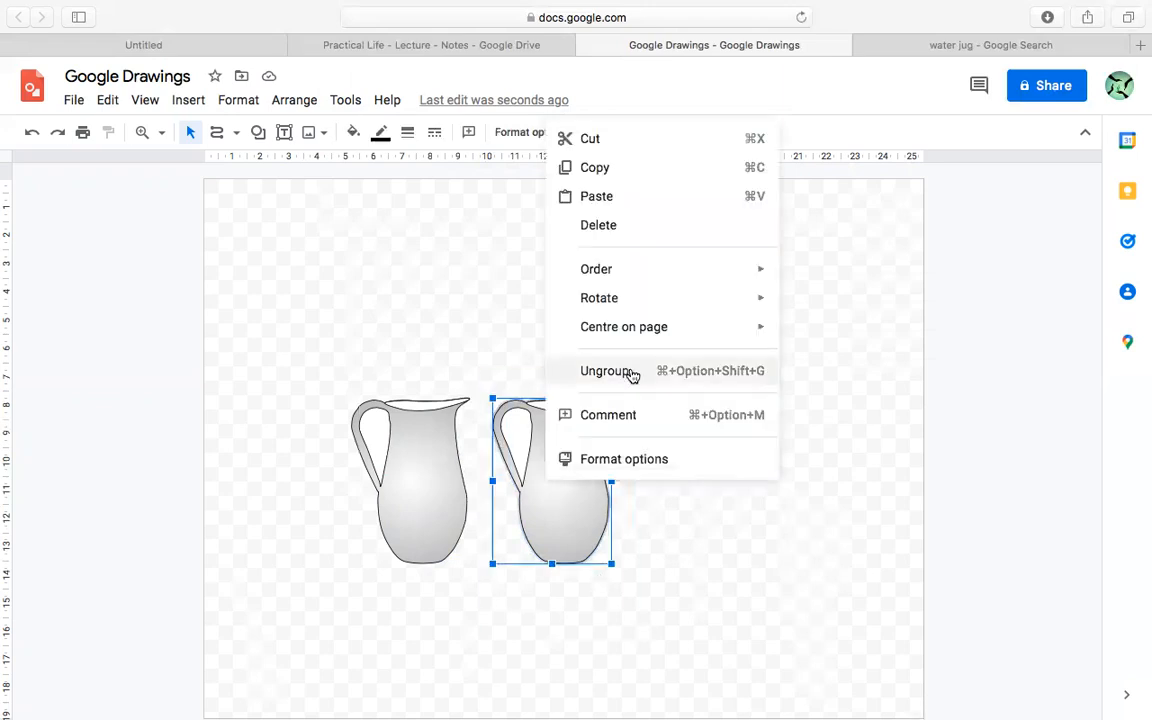
mouse_move(650, 298)
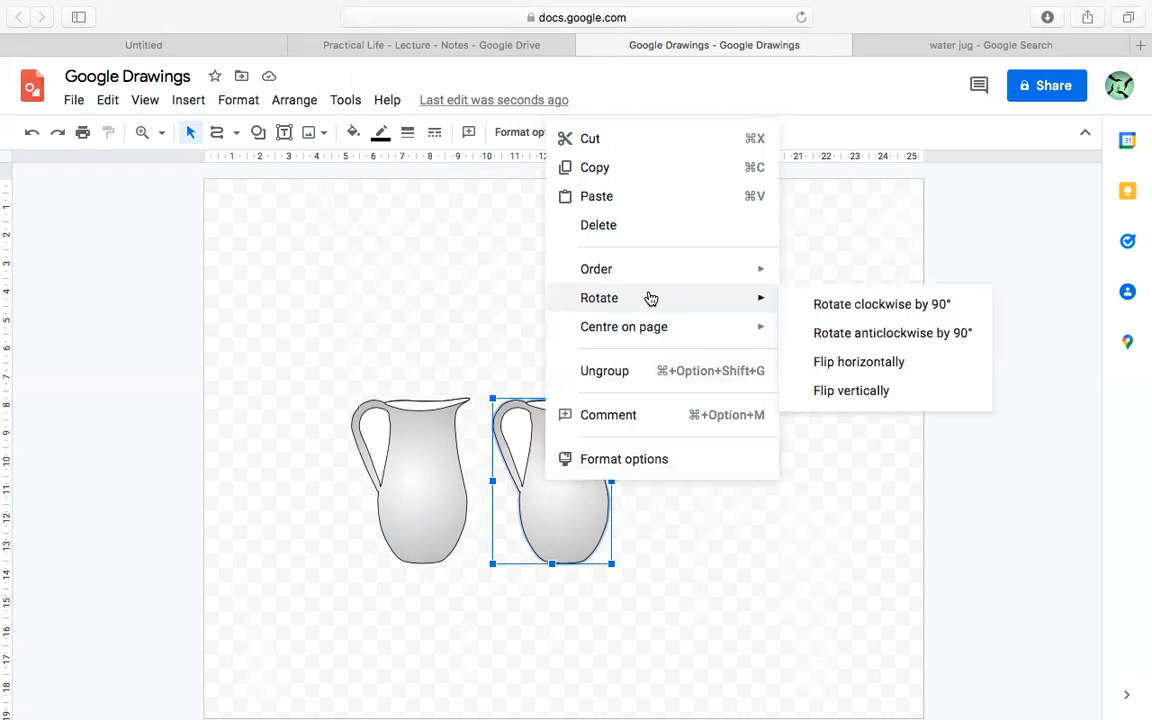
left_click(868, 372)
left_click(650, 476)
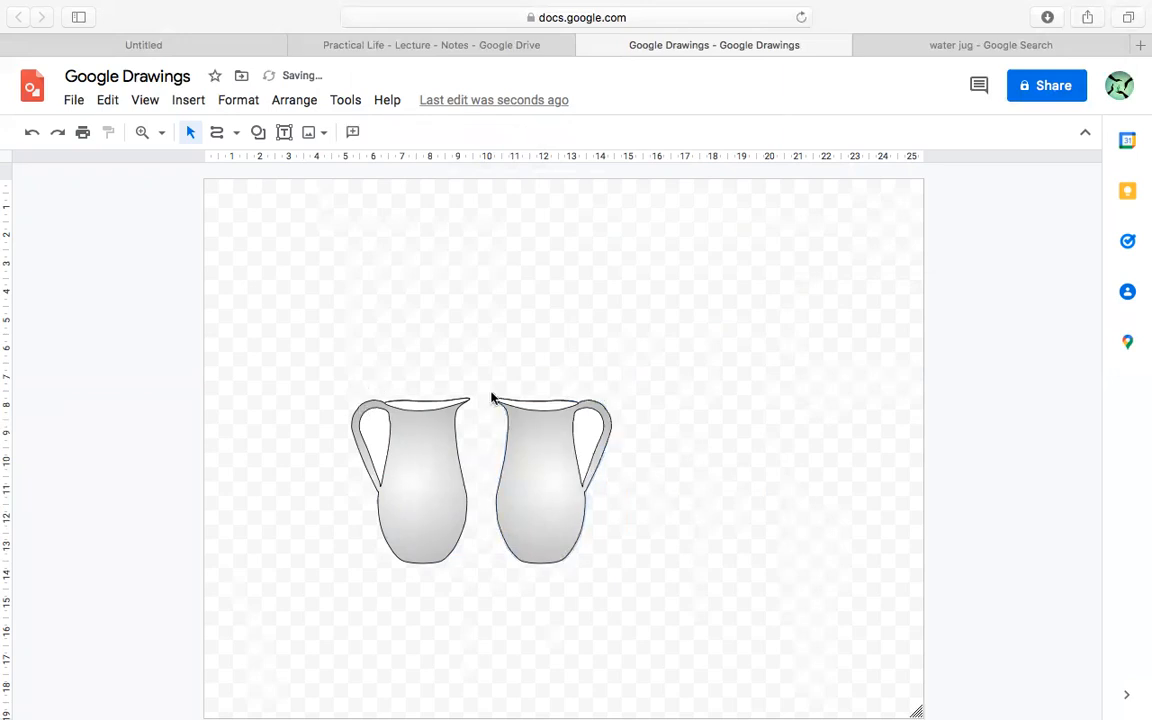
- Nudge the flipped jug slightly down and well to the right to leave a wide gap between the two jugs
left_click(550, 478)
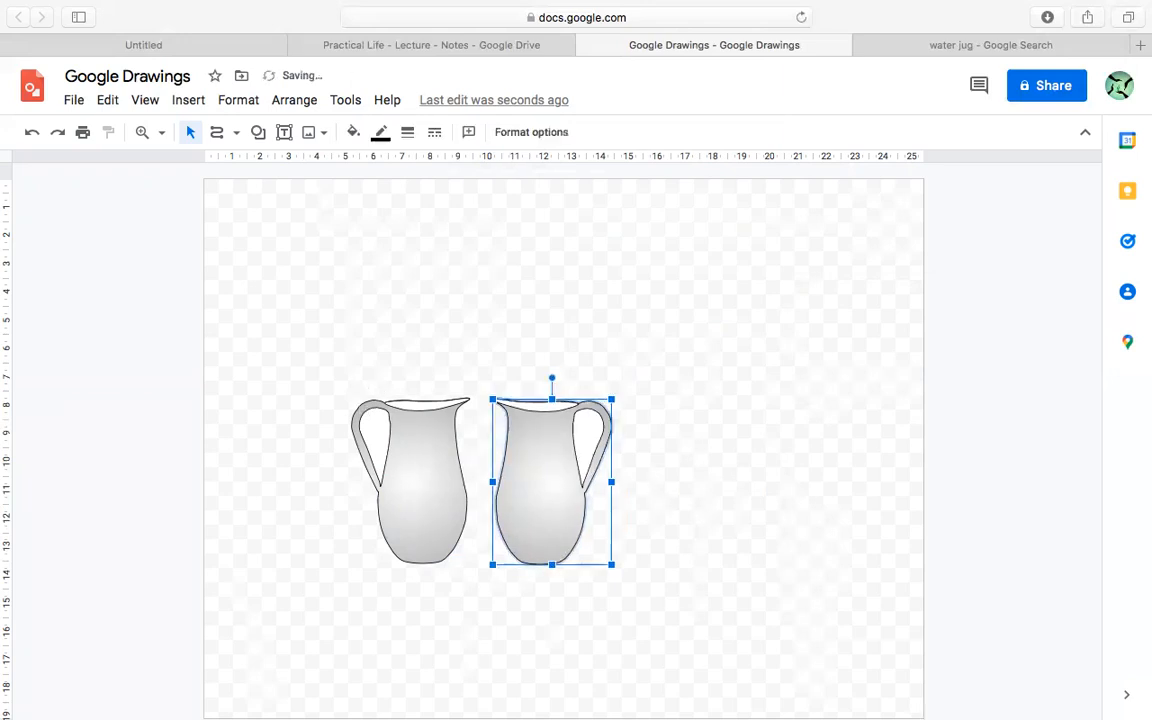
left_click(709, 506)
left_click_drag(288, 364, 758, 622)
left_click(797, 488)
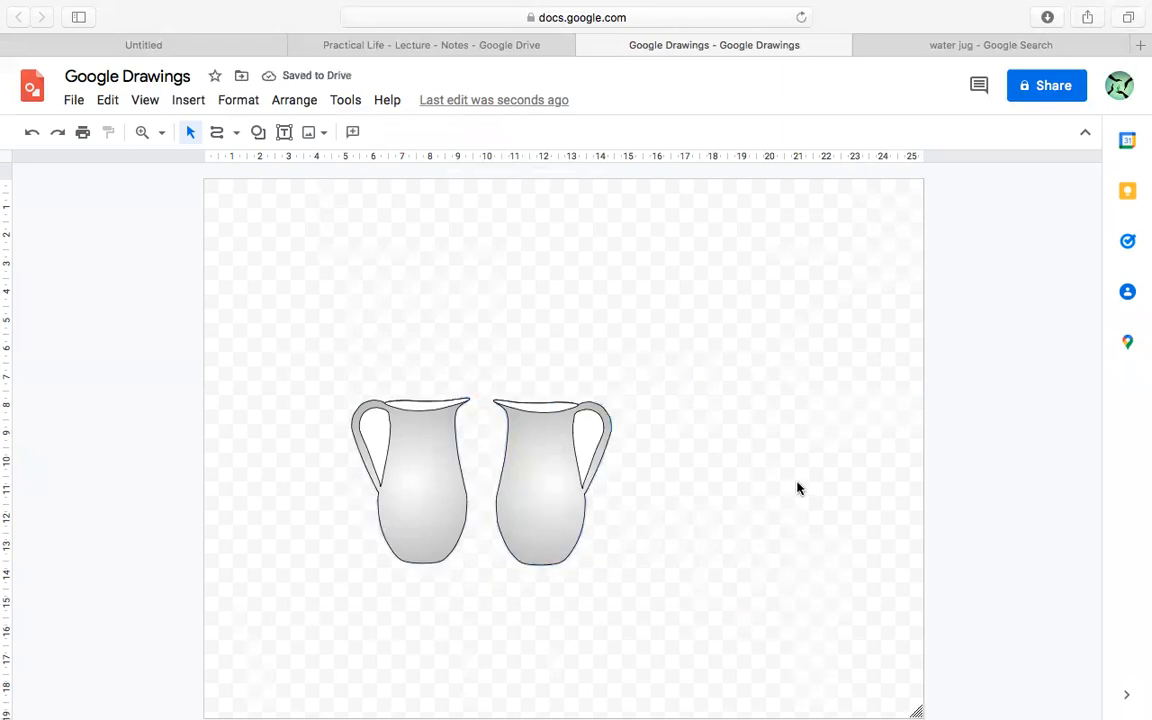
left_click(531, 513)
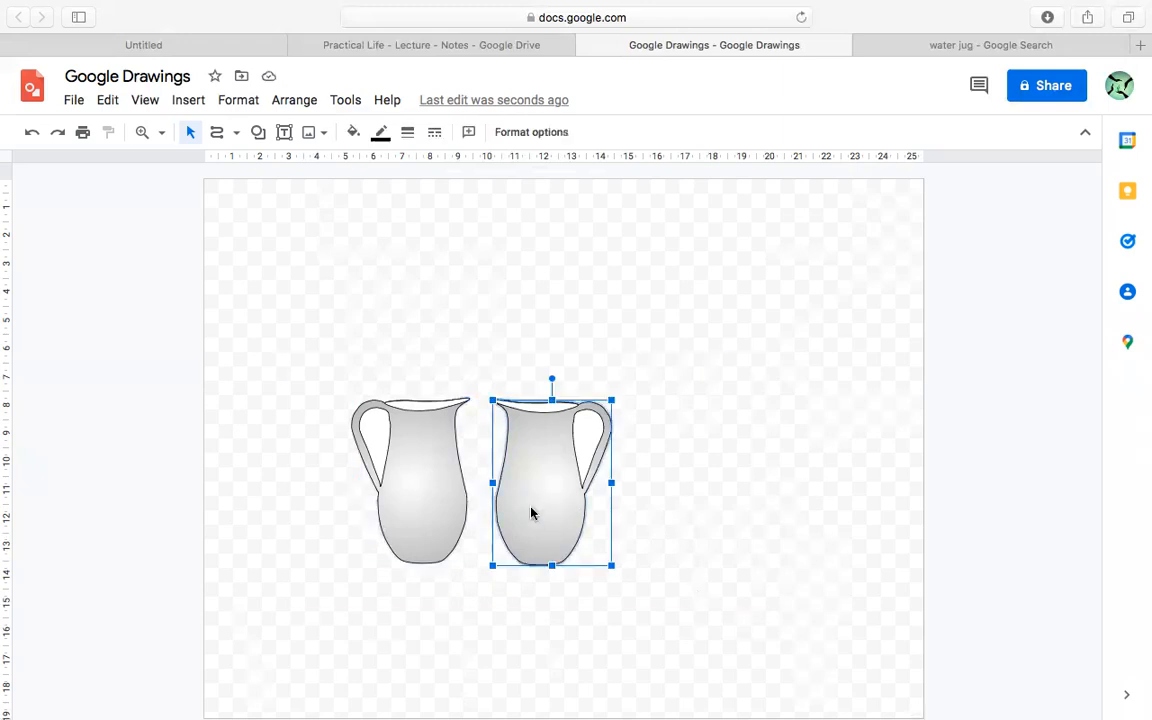
key("Right")
key("Right")
key("Right")
key("Right")
key("Right")
key("Right")
key("Right")
key("Right")
key("Right")
key("Right")
key("Right")
key("Right")
key("Right")
key("Right")
key("Right")
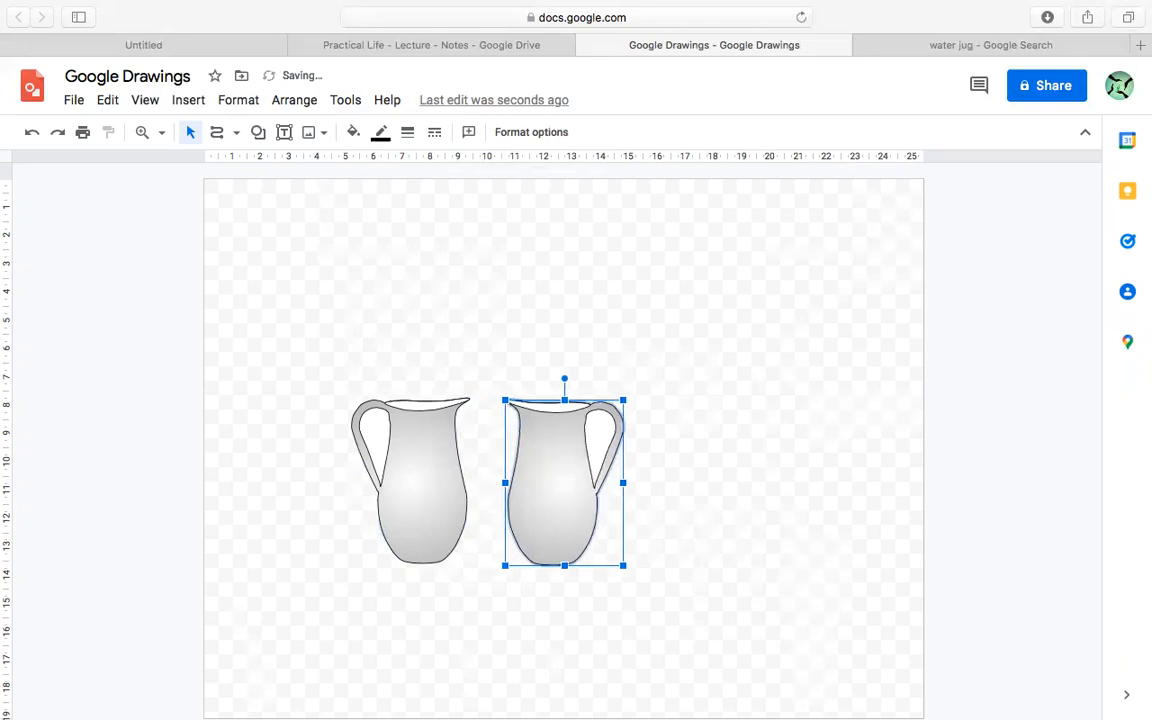
left_click(661, 509)
left_click(545, 460)
left_click_drag(518, 387, 702, 558)
key("Right")
key("Right")
key("Right")
key("Right")
key("Right")
key("Right")
key("Right")
key("Right")
key("Right")
key("Right")
key("Right")
key("Right")
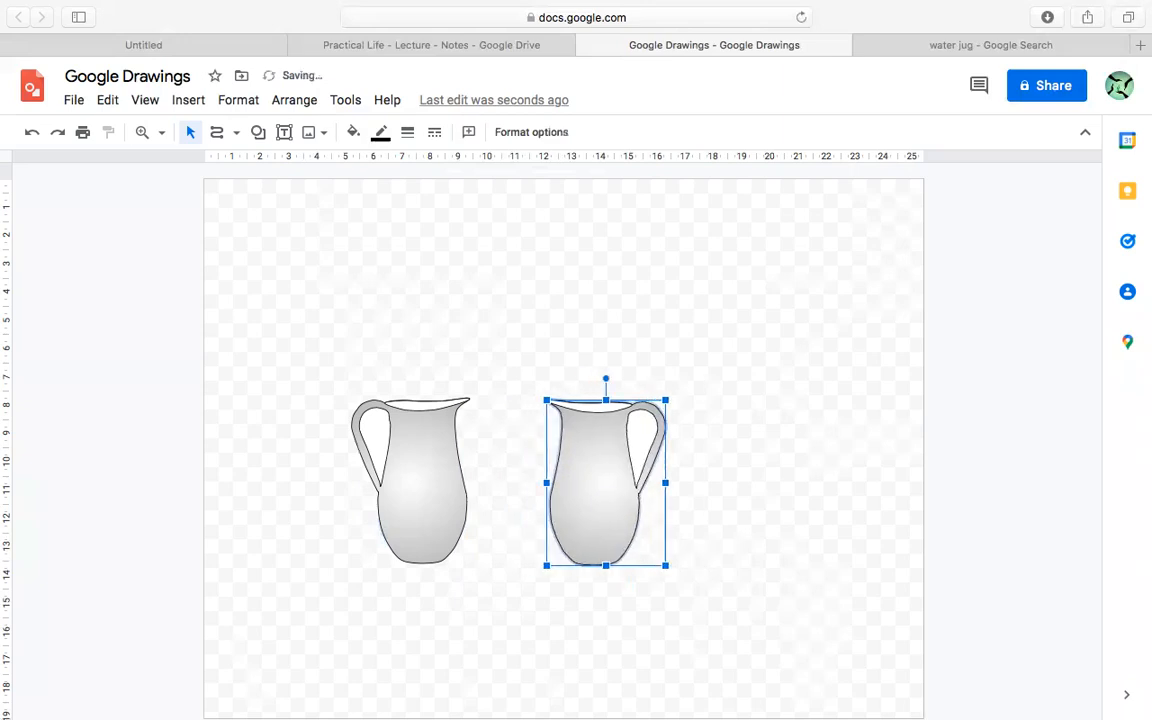
- Rotate the original jug clockwise into a pouring tilt and move it up so its spout sits above the flipped jug's mouth
left_click(811, 547)
left_click(581, 442)
left_click_drag(302, 394, 539, 593)
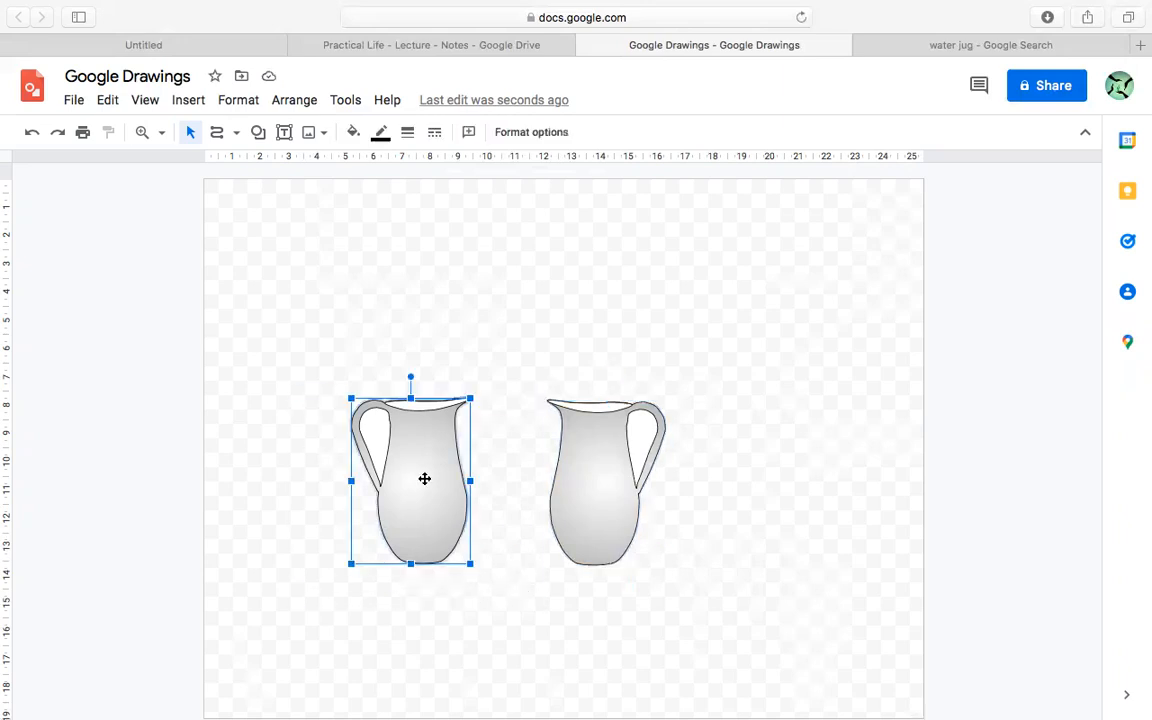
mouse_move(412, 373)
left_mouse_down()
mouse_move(437, 388)
mouse_move(436, 410)
left_mouse_up()
left_click_drag(273, 386, 527, 586)
left_click_drag(410, 375, 505, 436)
left_click_drag(415, 479, 445, 357)
left_click_drag(539, 288, 556, 306)
left_click_drag(458, 352, 485, 337)
left_click(648, 345)
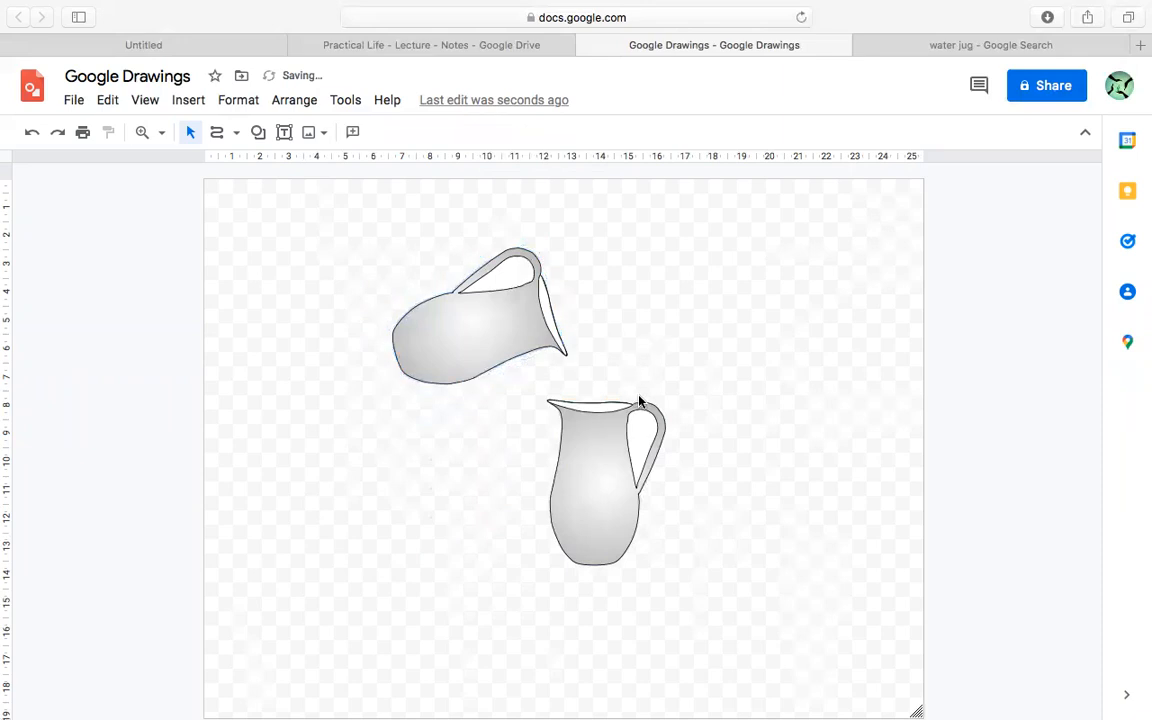
left_click_drag(310, 223, 819, 626)
left_click_drag(899, 559, 894, 562)
left_click(197, 104)
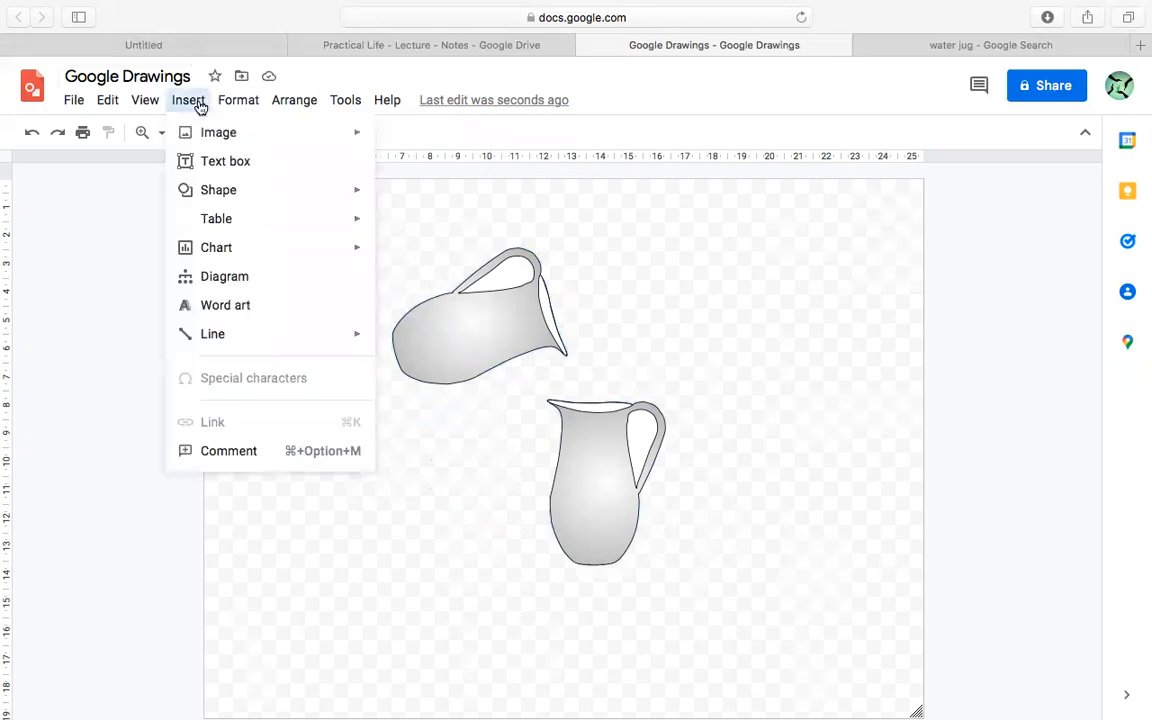
mouse_move(145, 112)
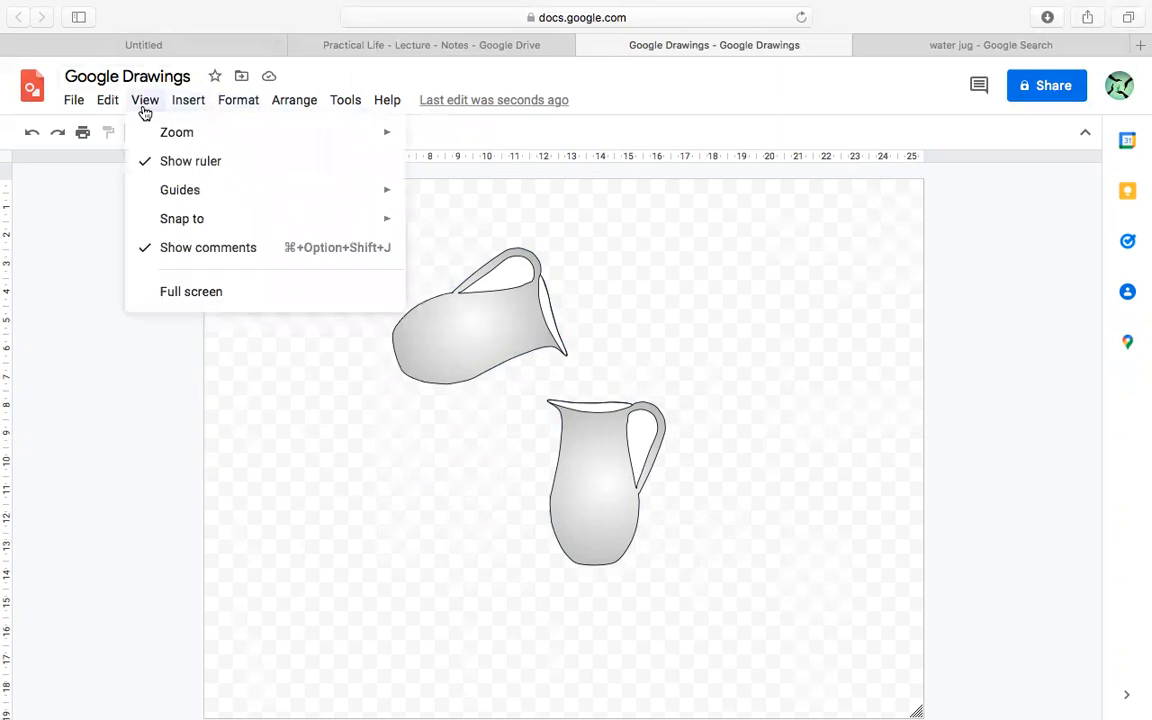
left_click(80, 258)
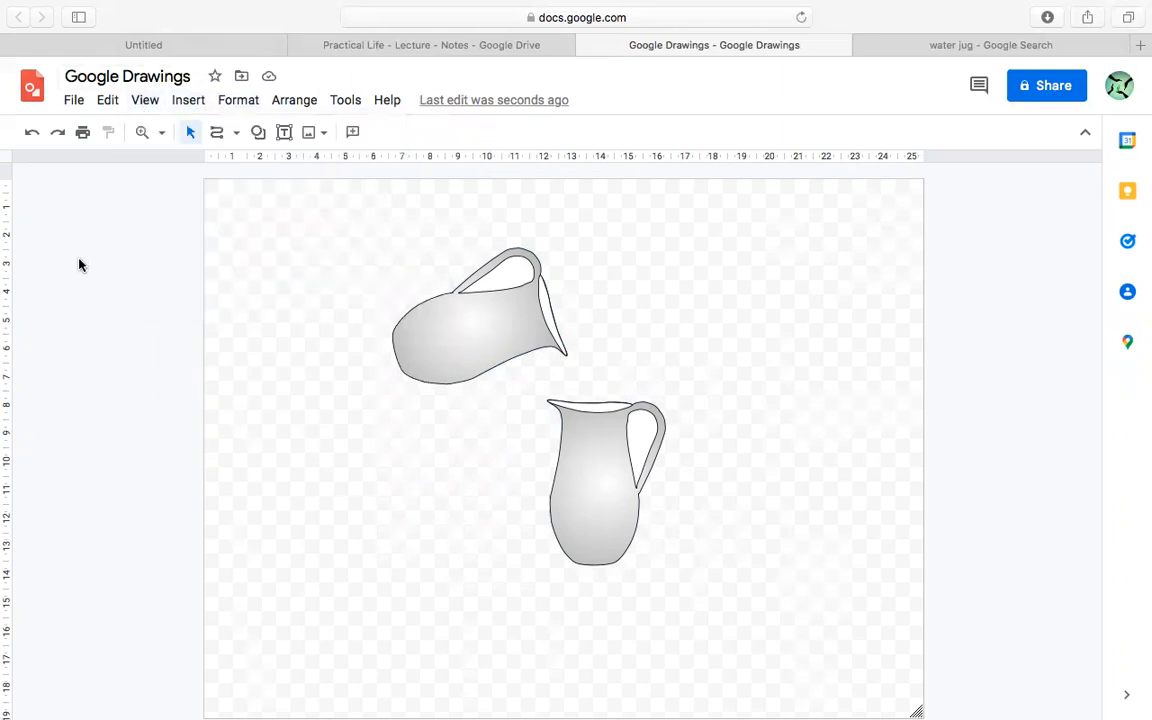
left_click(190, 104)
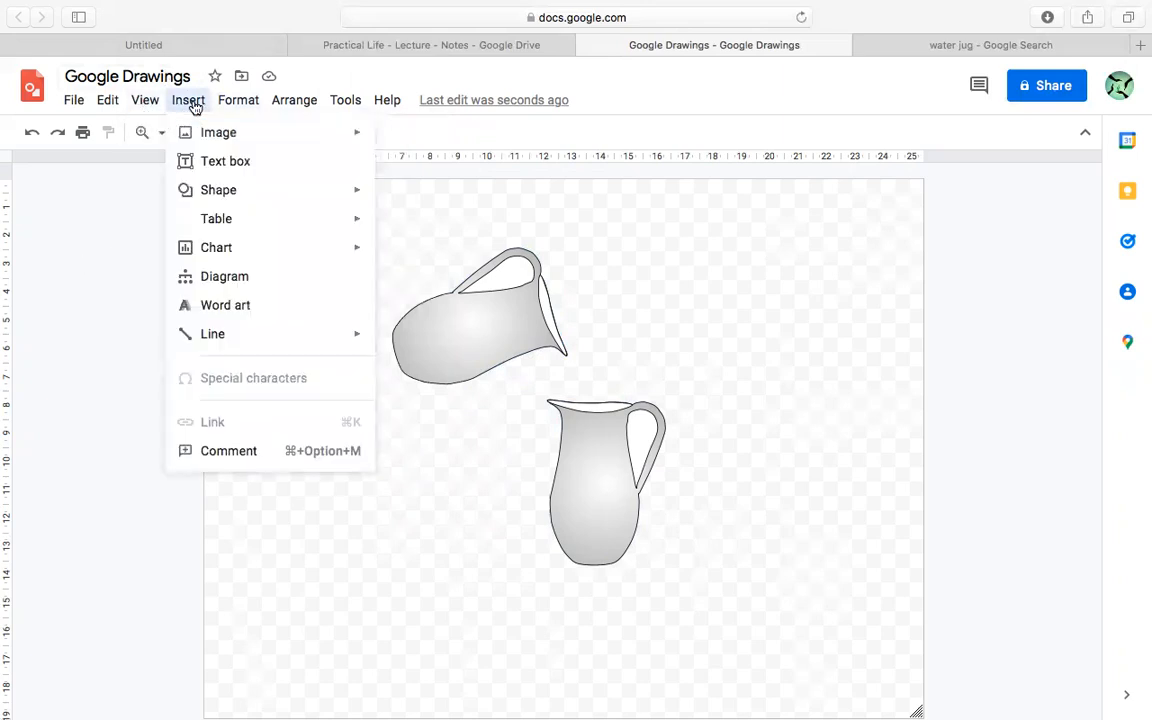
mouse_move(149, 103)
left_click(80, 319)
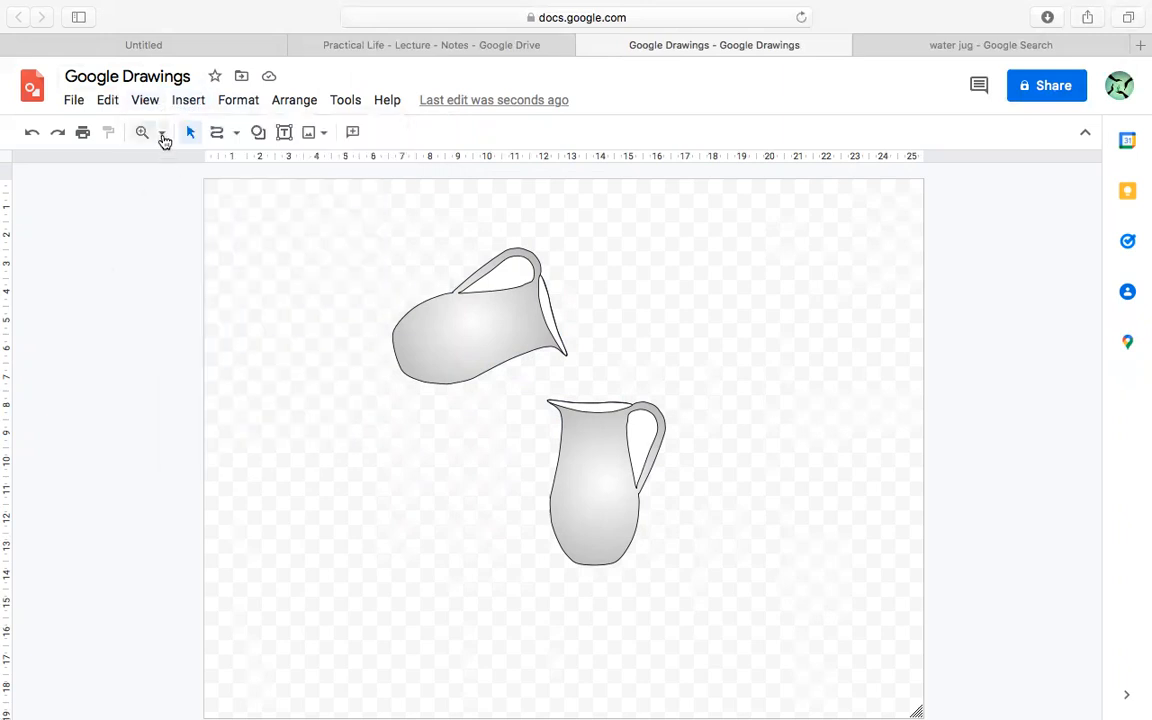
- Draw a closed curve as a narrow water stream running from the tilted jug's spout into the lower jug's mouth
left_click(161, 133)
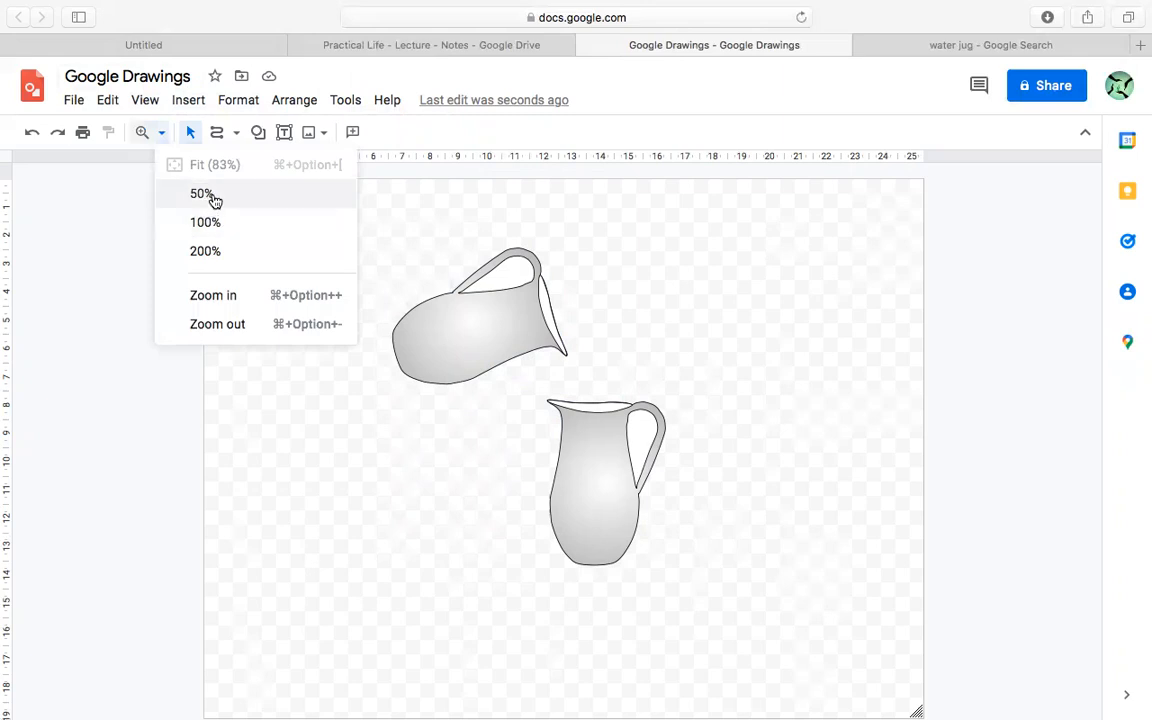
left_click(219, 250)
scroll(560, 261, "down", 1)
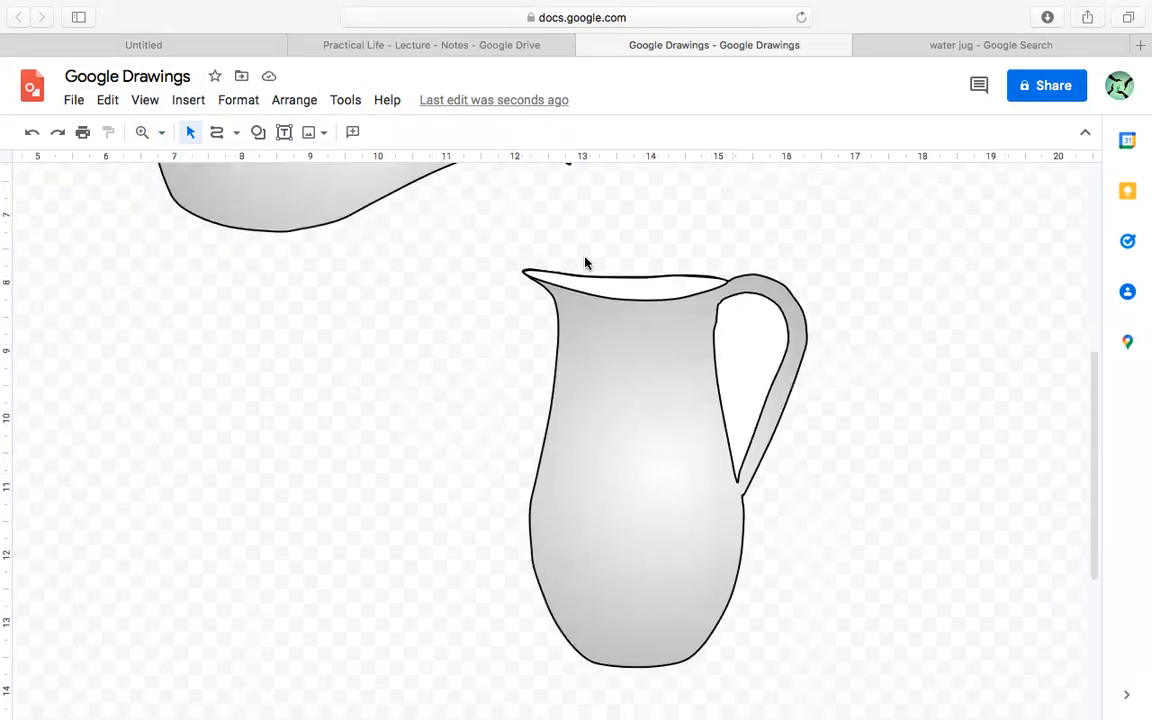
scroll(586, 262, "up", 2)
left_click(161, 133)
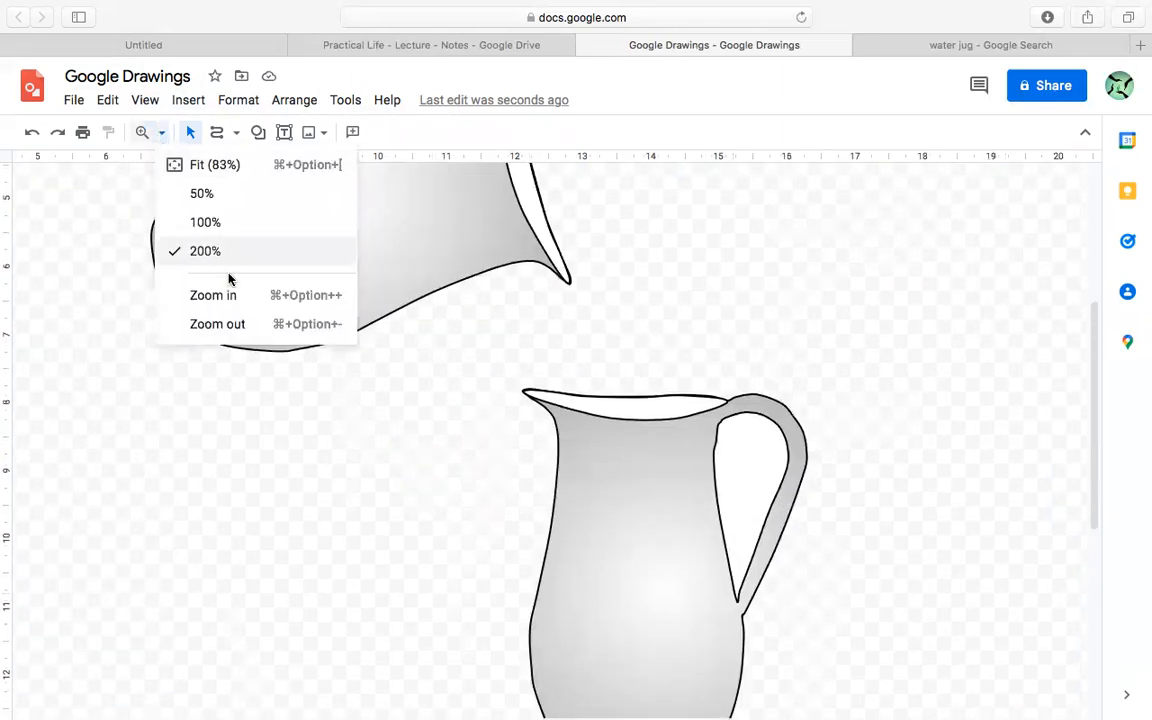
left_click(234, 297)
scroll(317, 266, "up", 3)
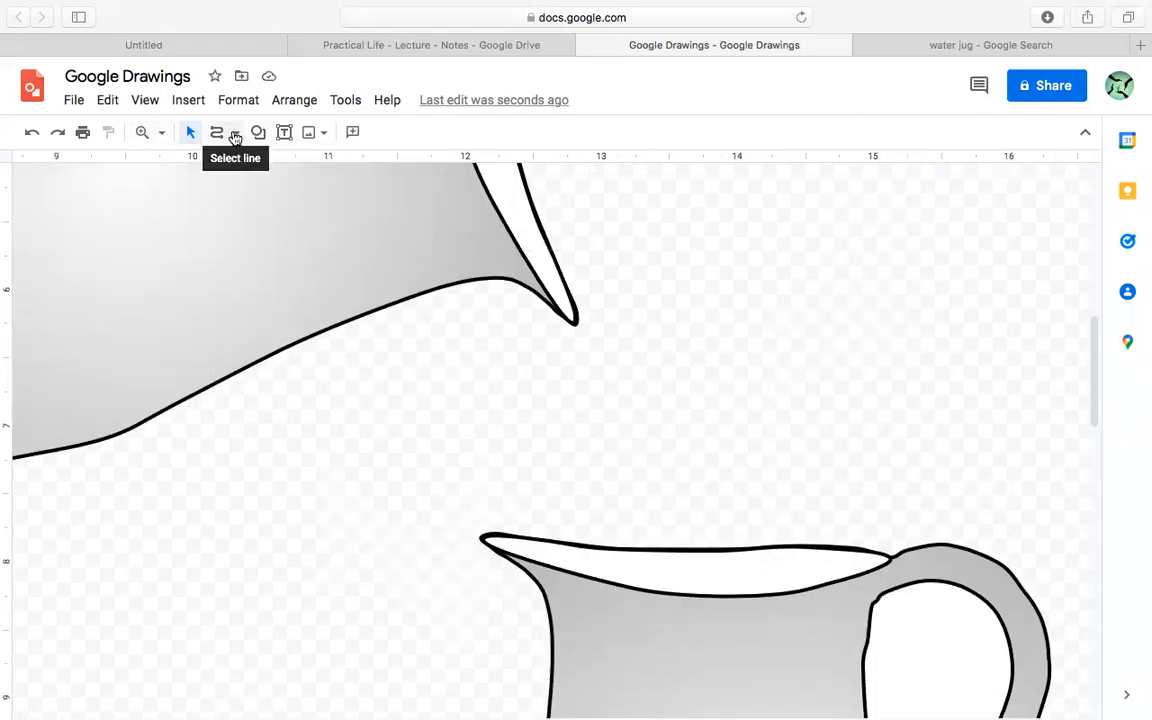
left_click(234, 134)
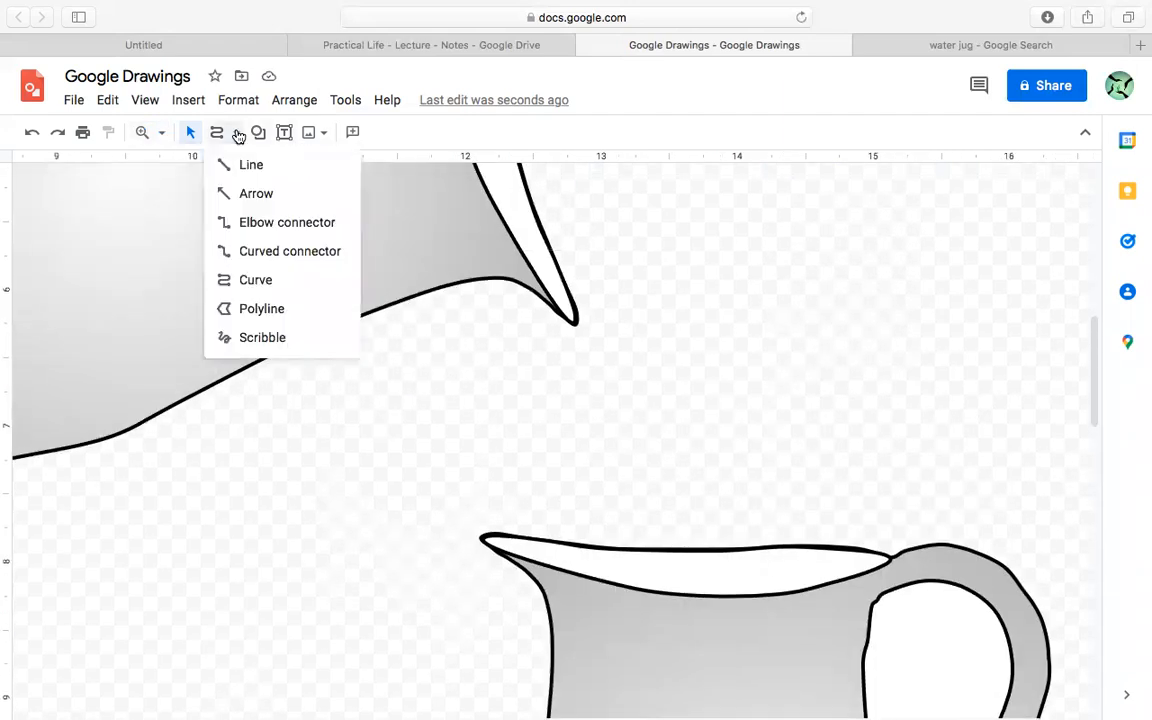
left_click(268, 280)
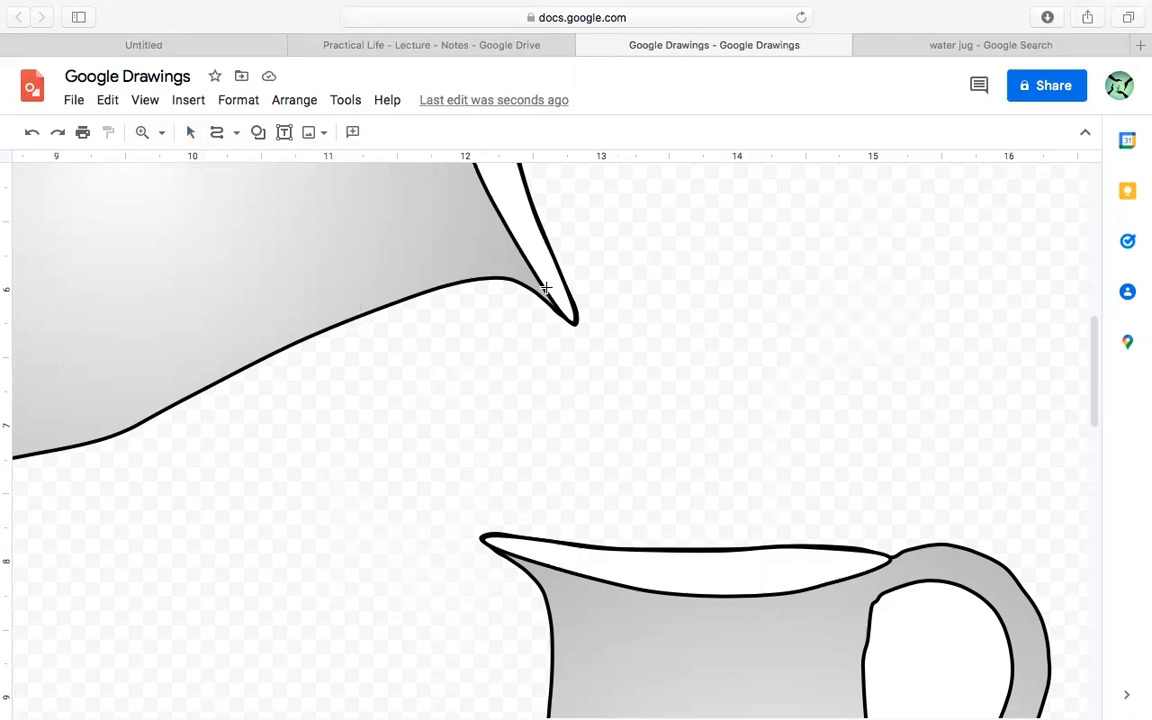
left_click(549, 292)
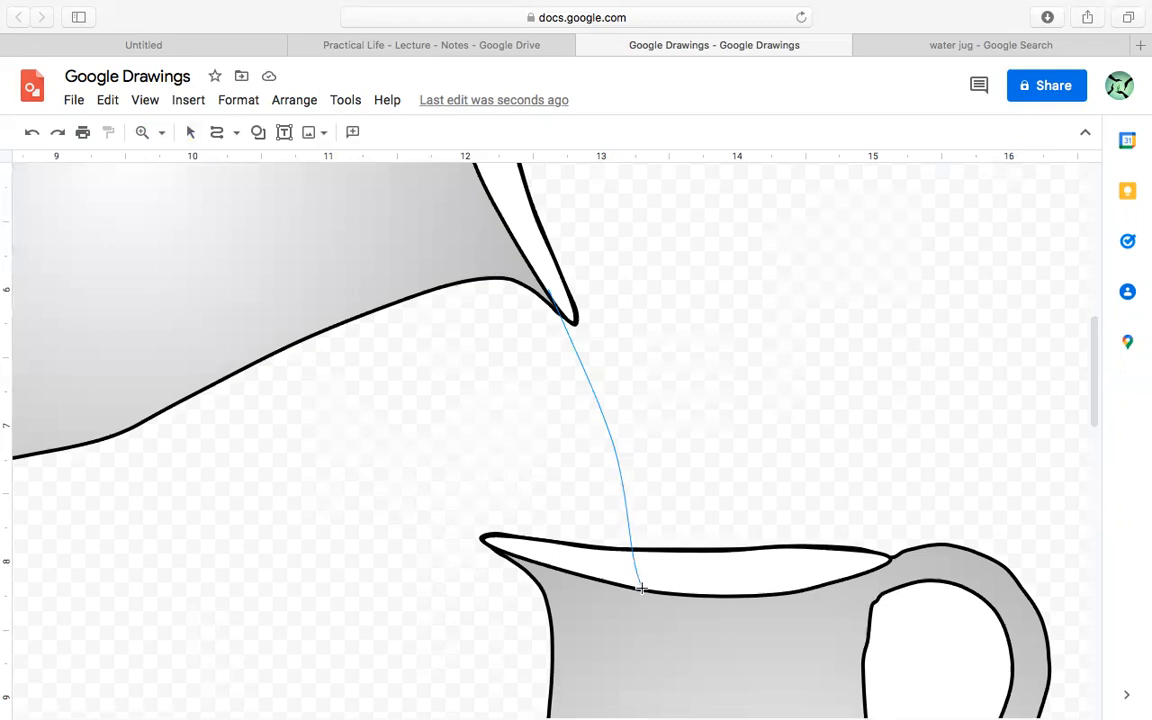
left_click(641, 586)
mouse_move(686, 592)
left_mouse_down()
mouse_move(698, 594)
mouse_move(663, 545)
mouse_move(607, 375)
mouse_move(566, 296)
mouse_move(535, 266)
left_mouse_up()
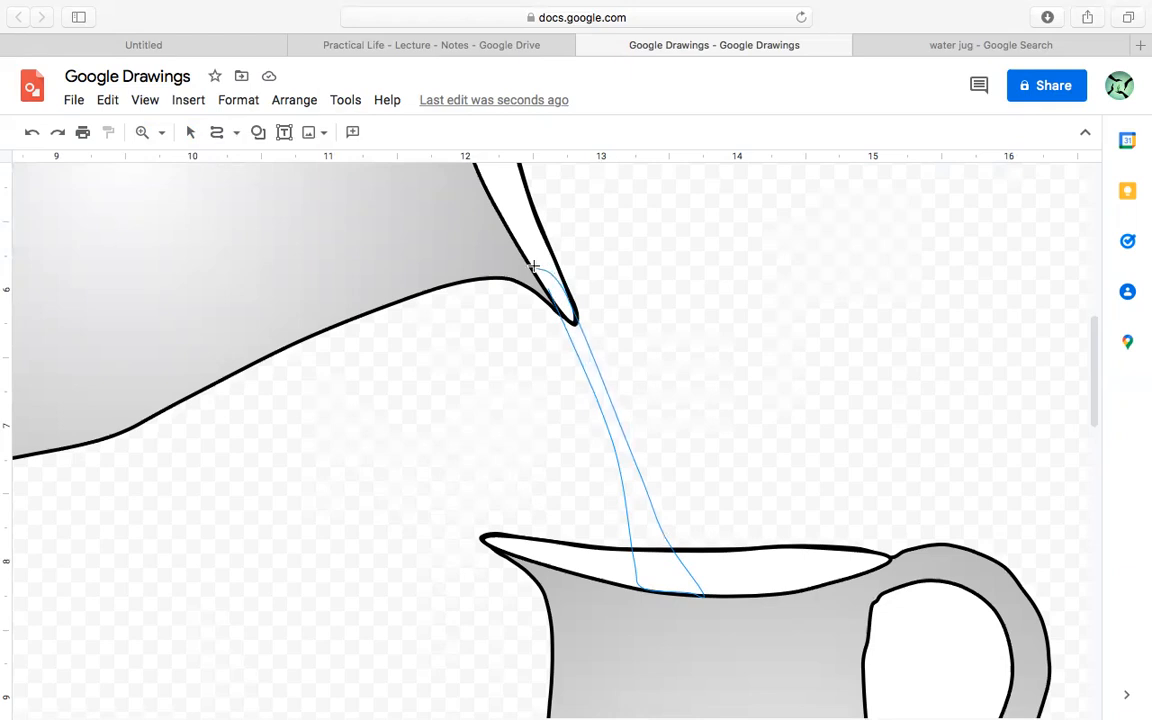
mouse_move(534, 267)
left_mouse_down()
mouse_move(547, 288)
mouse_move(537, 279)
left_mouse_up()
left_click_drag(545, 287, 543, 285)
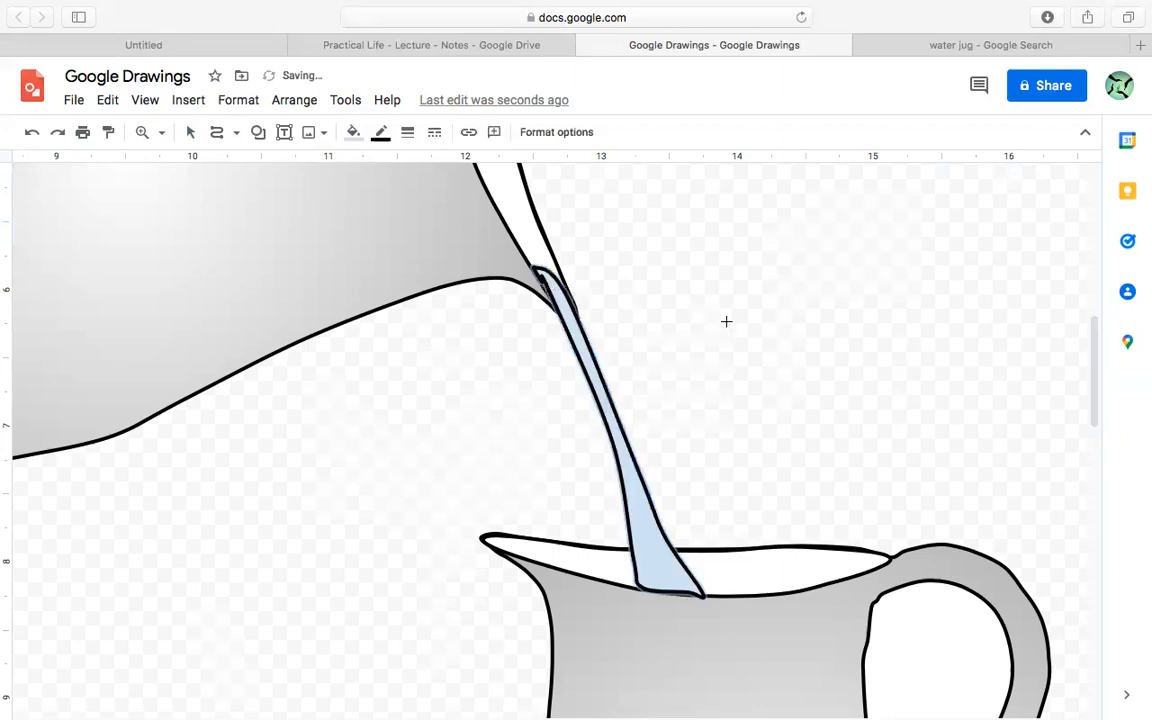
- Colour the water stream's fill and outline cyan
left_click(353, 132)
left_click(459, 279)
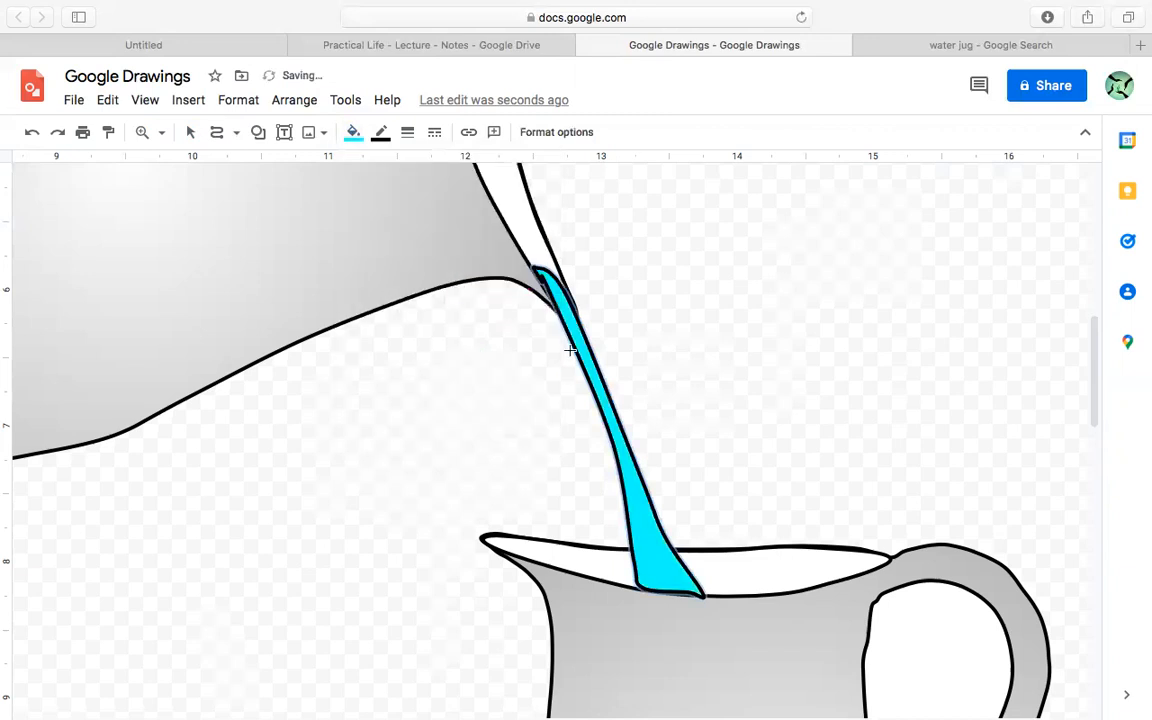
left_click(353, 132)
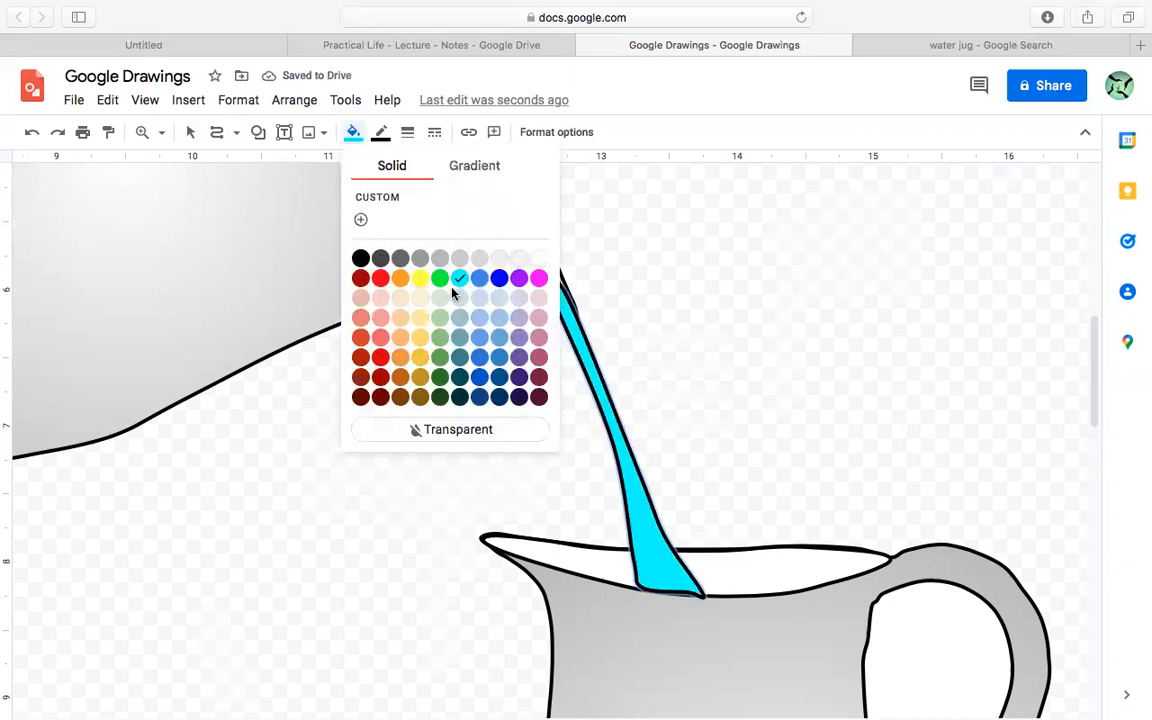
left_click(381, 133)
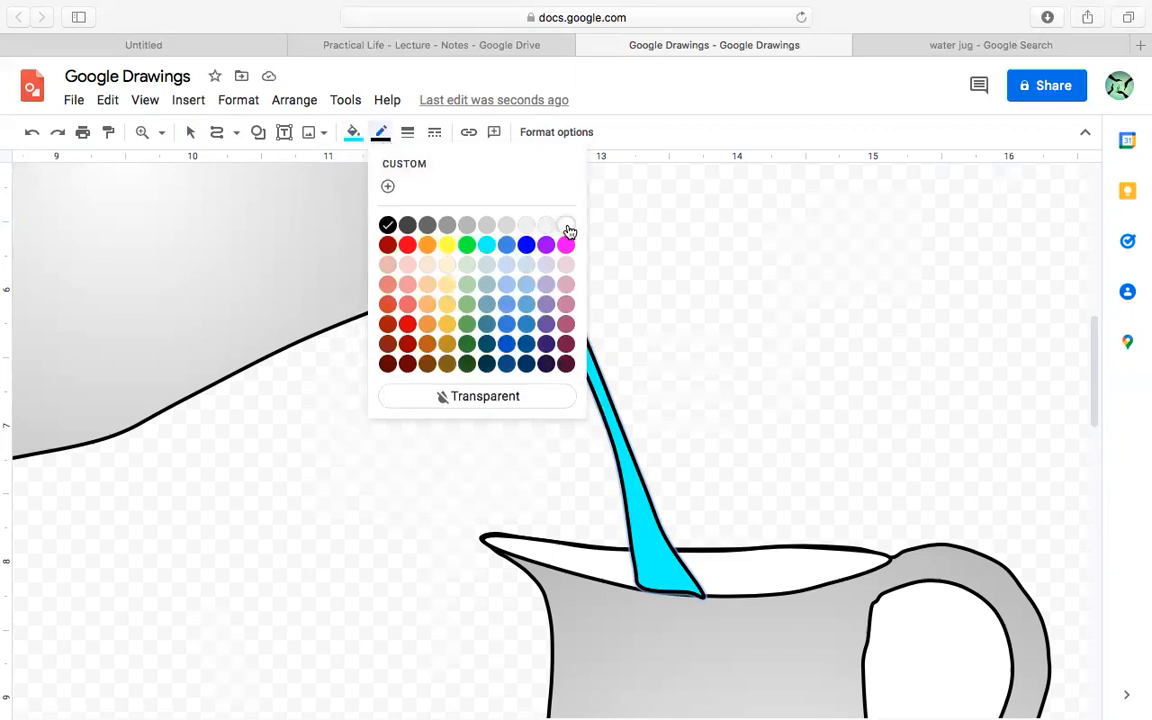
left_click(484, 246)
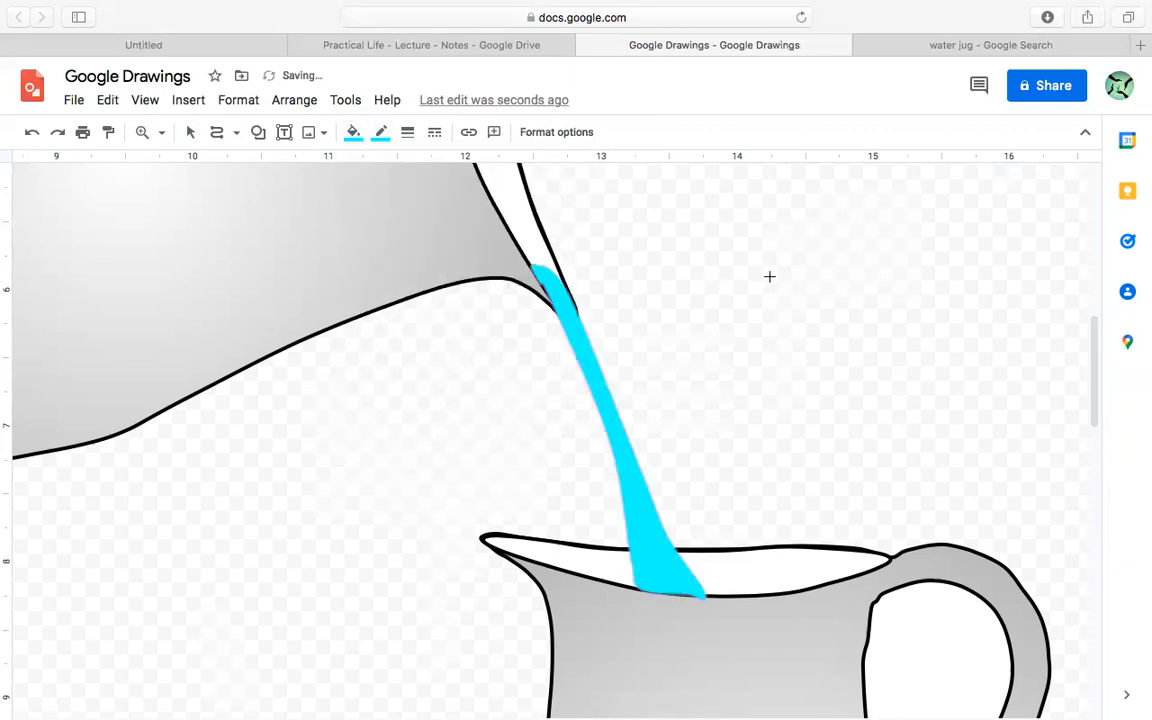
left_click_drag(769, 277, 785, 275)
scroll(784, 276, "up", 1)
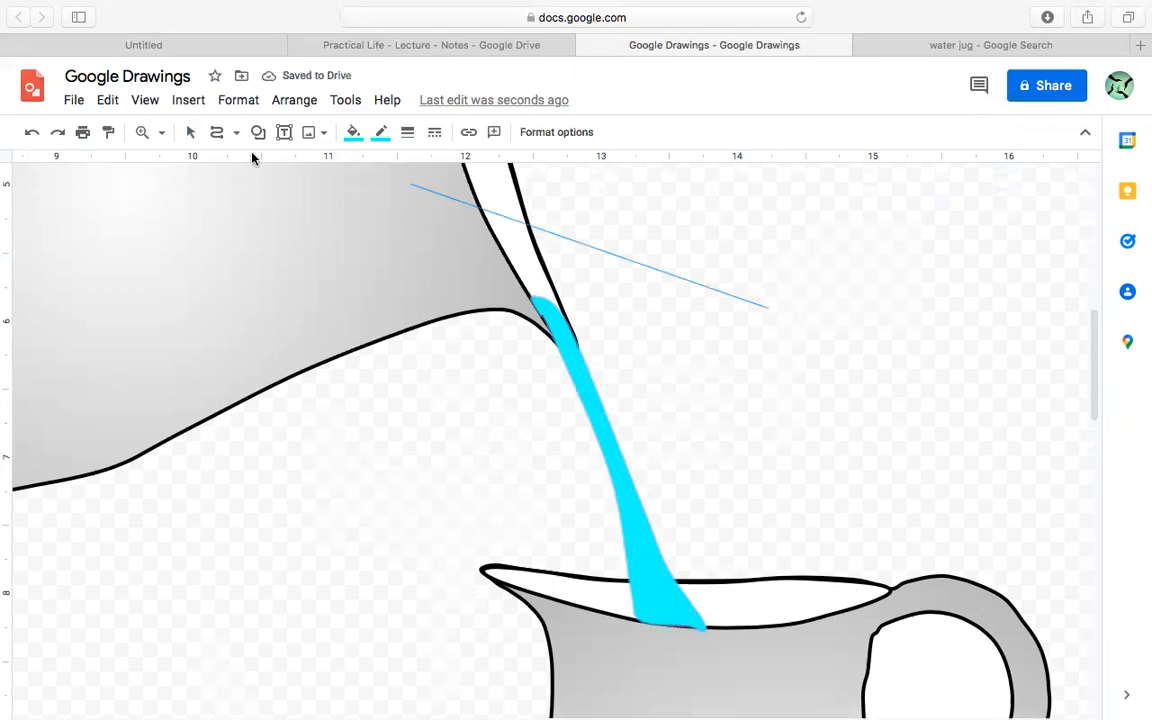
left_click(189, 136)
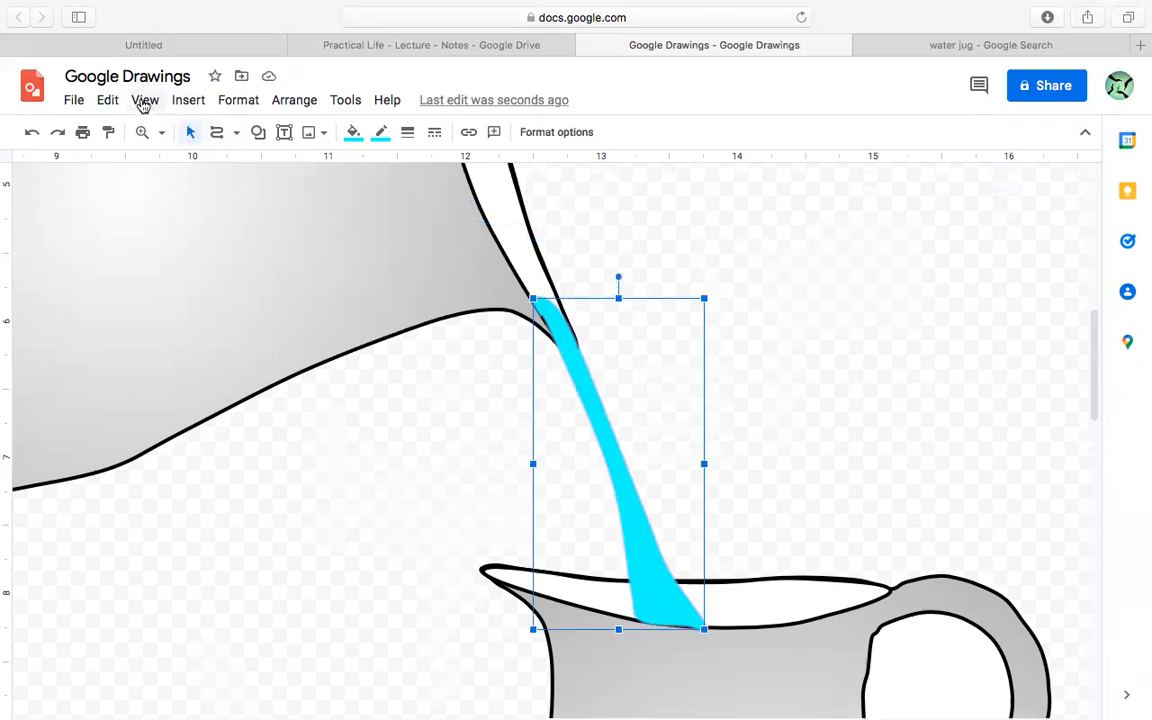
left_click(160, 133)
left_click(185, 168)
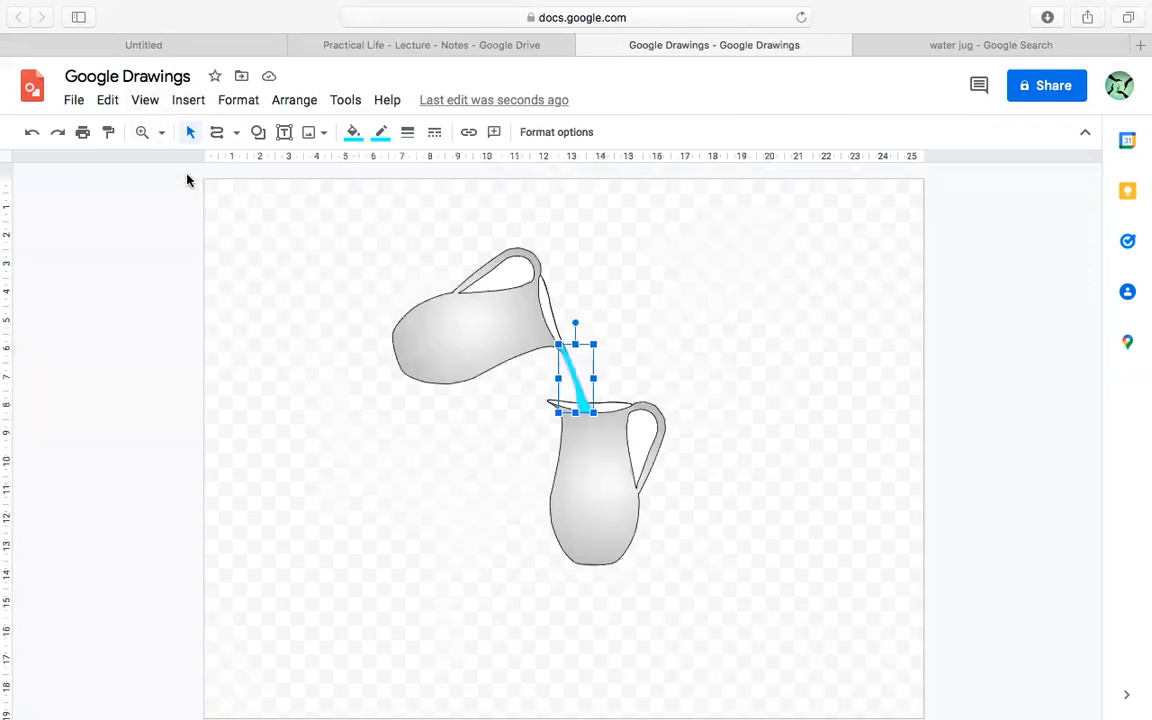
left_click(364, 397)
mouse_move(308, 250)
left_mouse_down()
mouse_move(465, 352)
mouse_move(823, 635)
left_mouse_up()
left_click(784, 623)
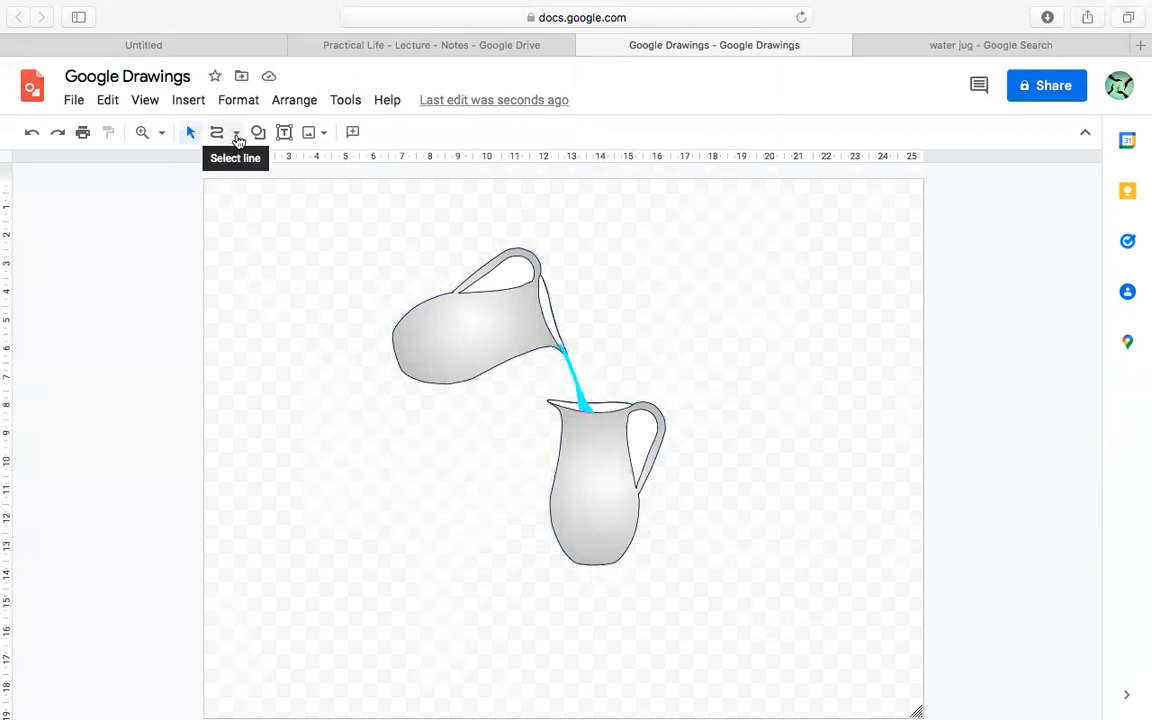
left_click(237, 134)
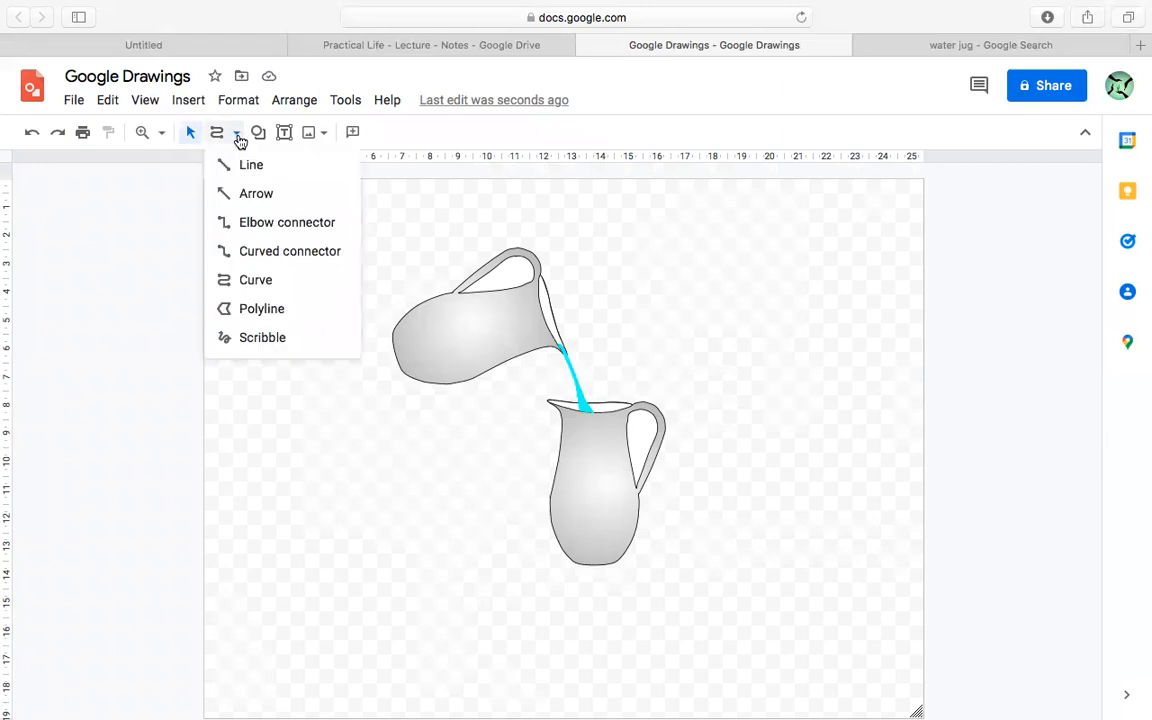
left_click(311, 421)
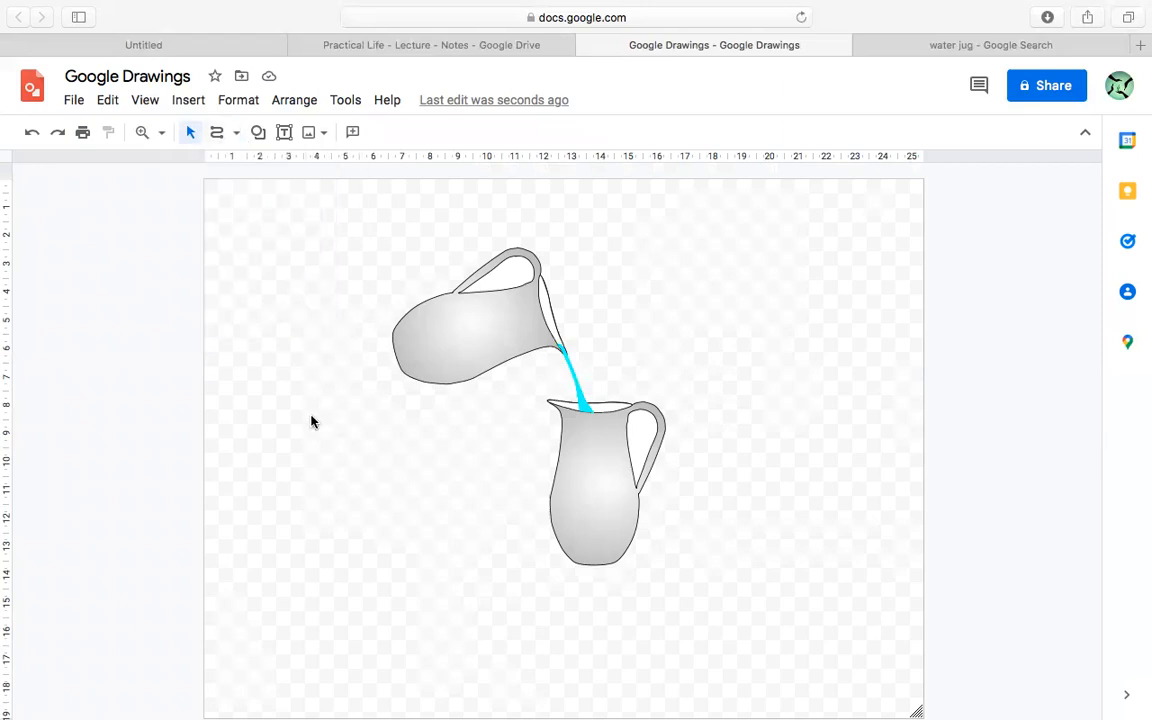
- Set the drawing's background to solid white
right_click(268, 272)
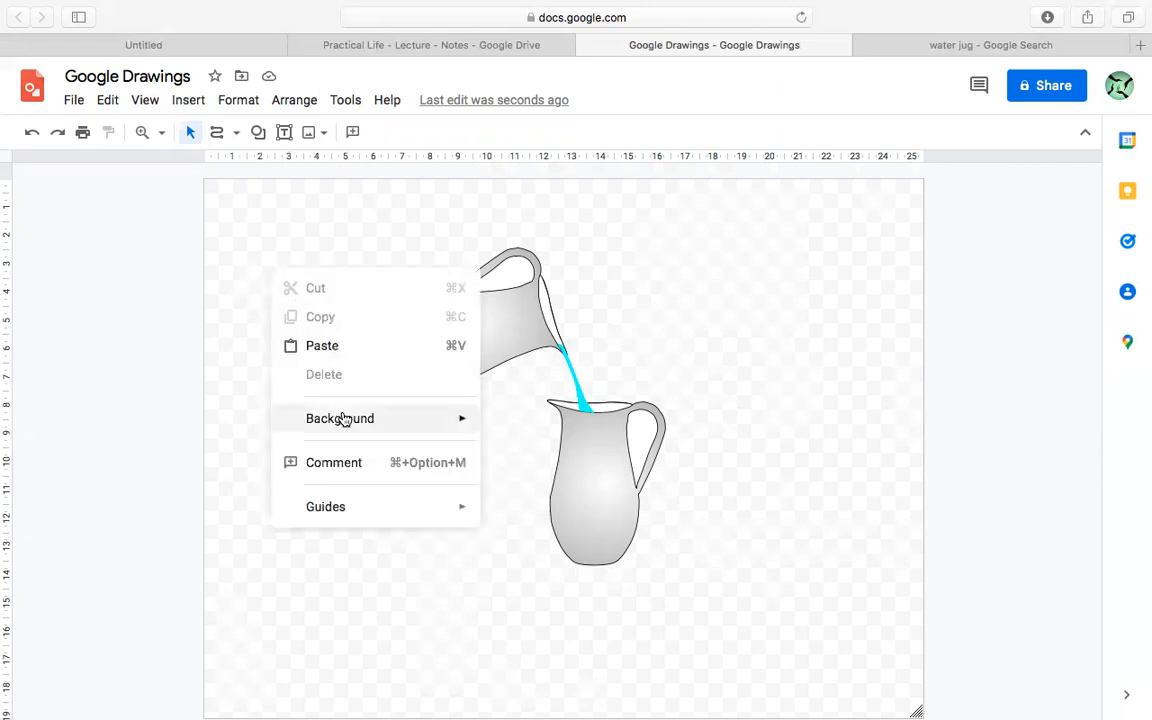
mouse_move(342, 420)
left_click(238, 344)
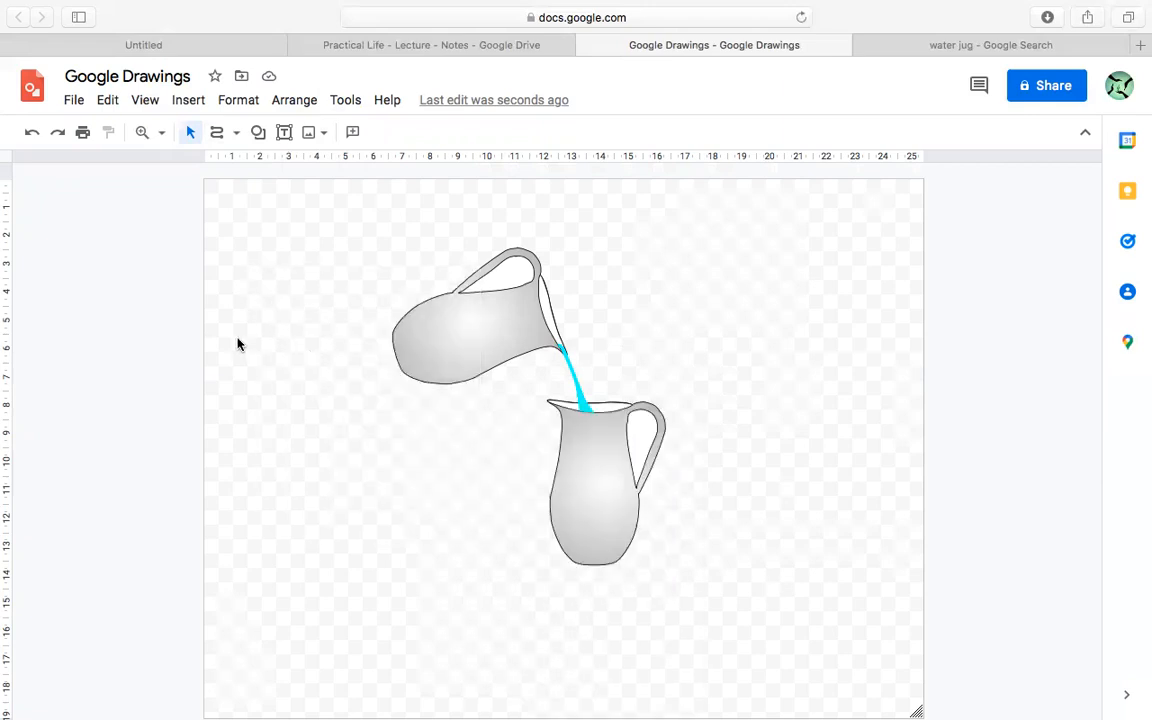
right_click(277, 323)
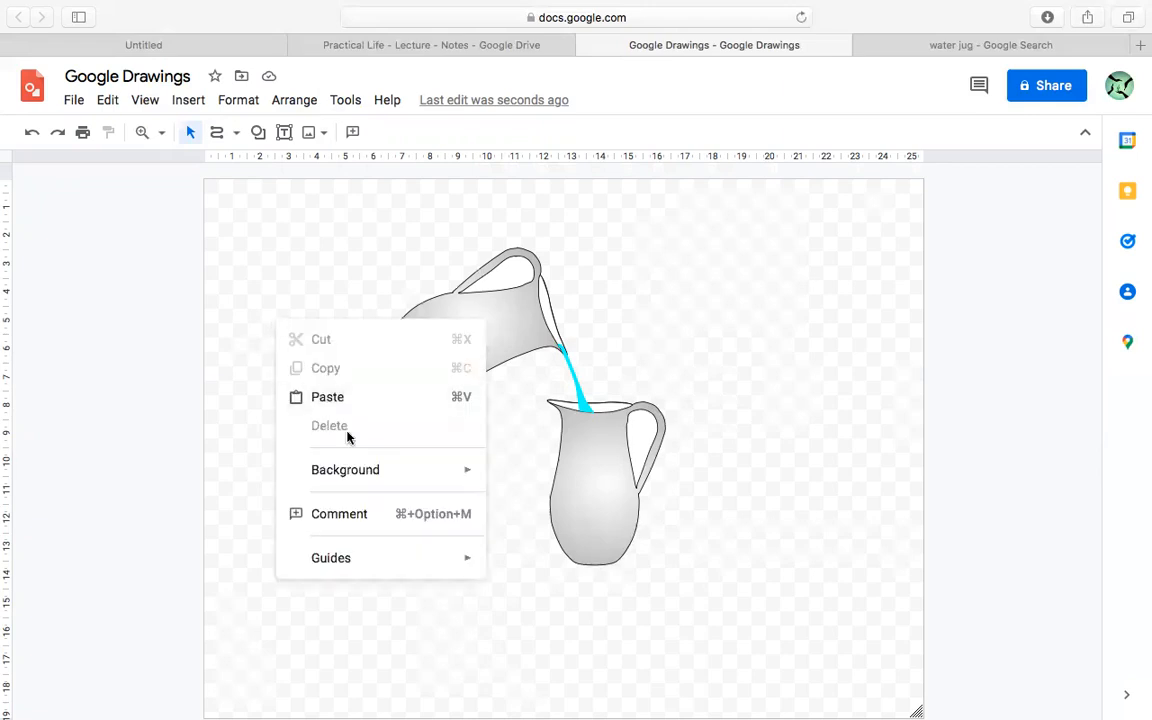
left_click(786, 307)
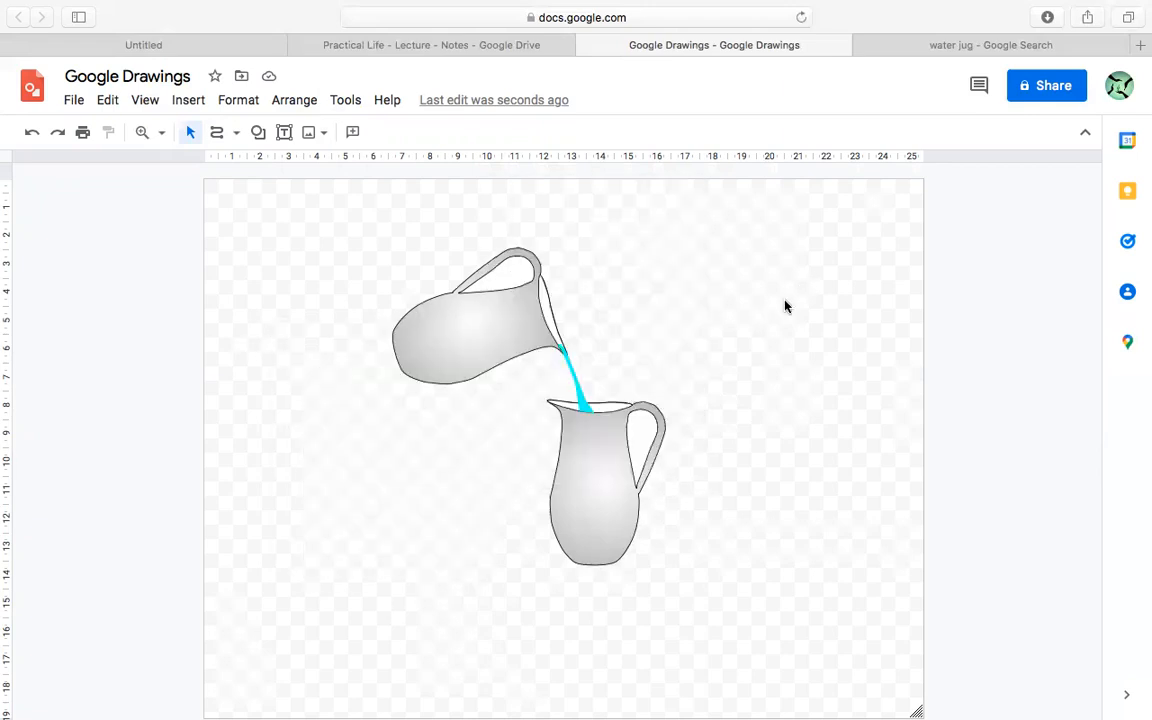
right_click(720, 272)
mouse_move(812, 422)
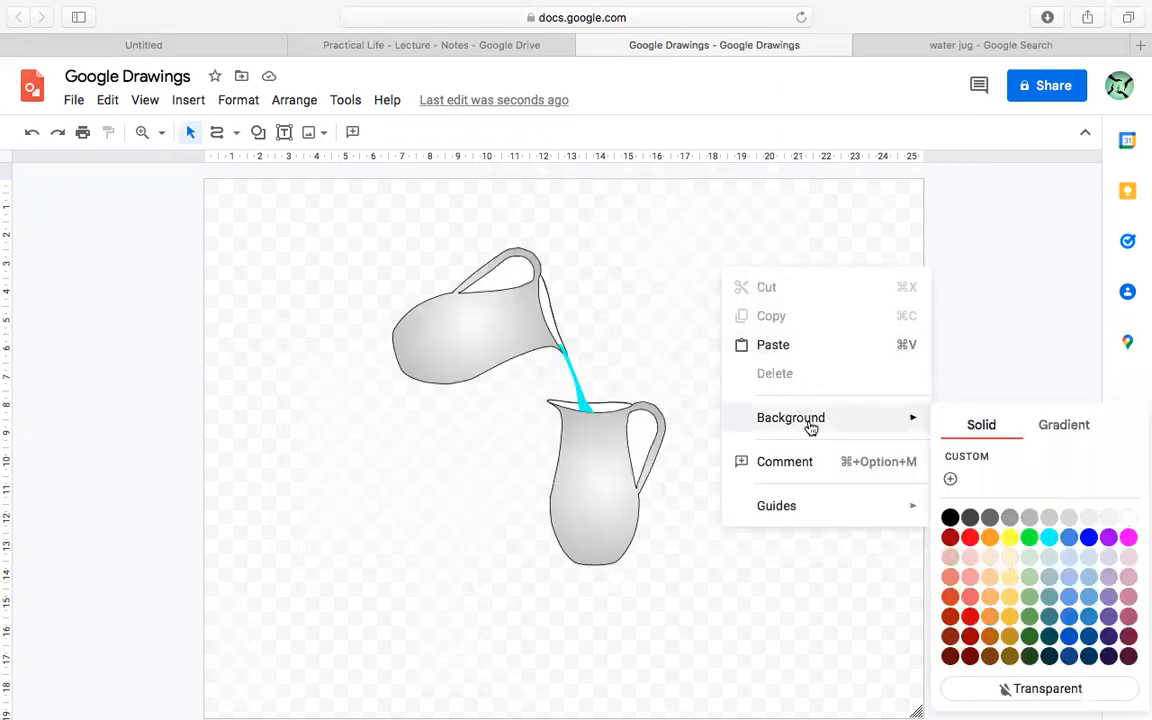
left_click(1128, 518)
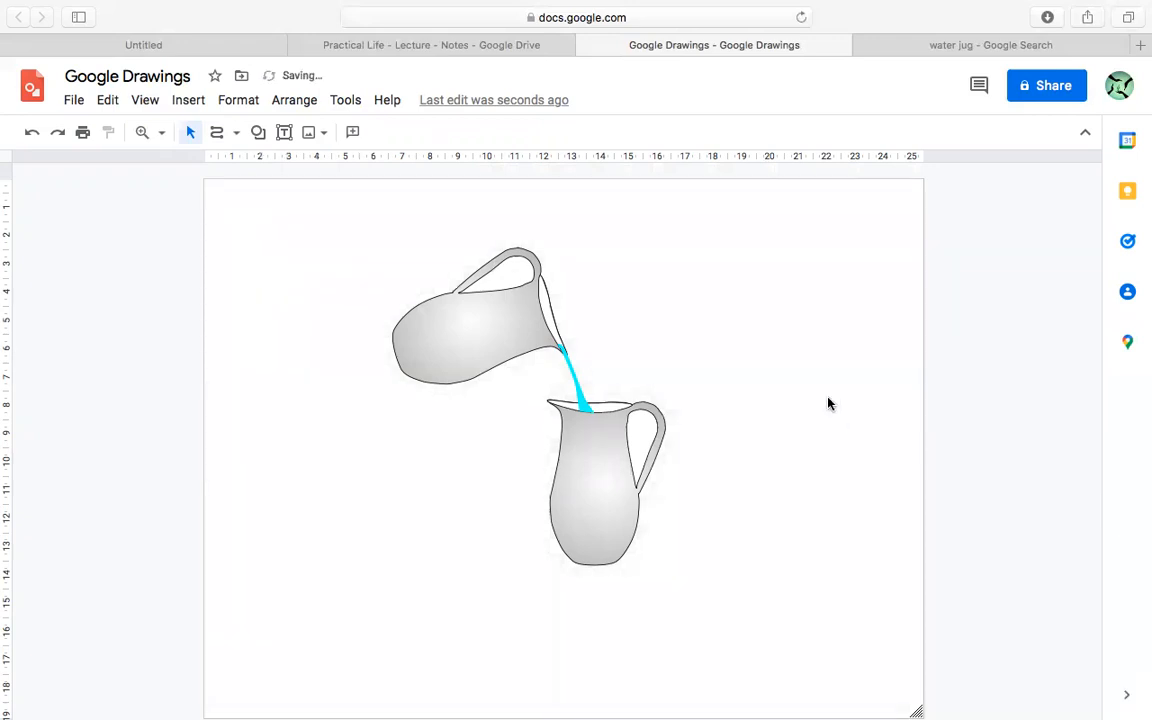
left_click_drag(270, 265, 859, 612)
left_click(832, 609)
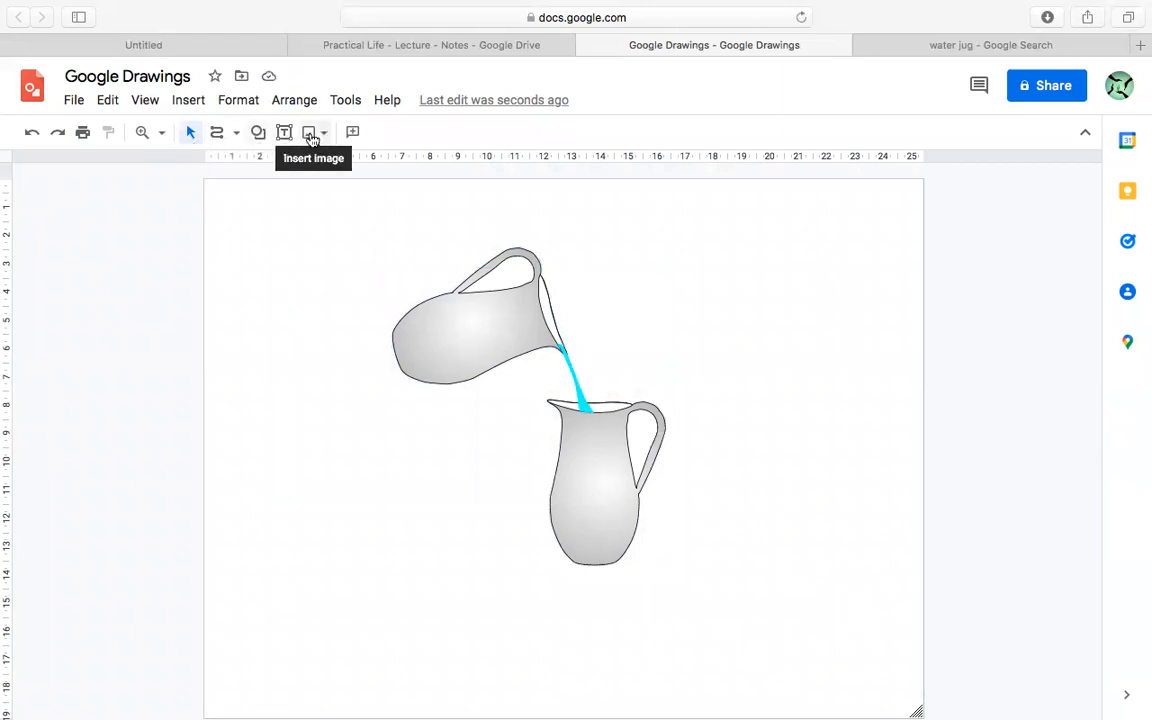
- Draw a wide, flat cube shape across the lower page, deepen its top face into a tabletop, and shift it up and left
left_click(261, 137)
mouse_move(316, 169)
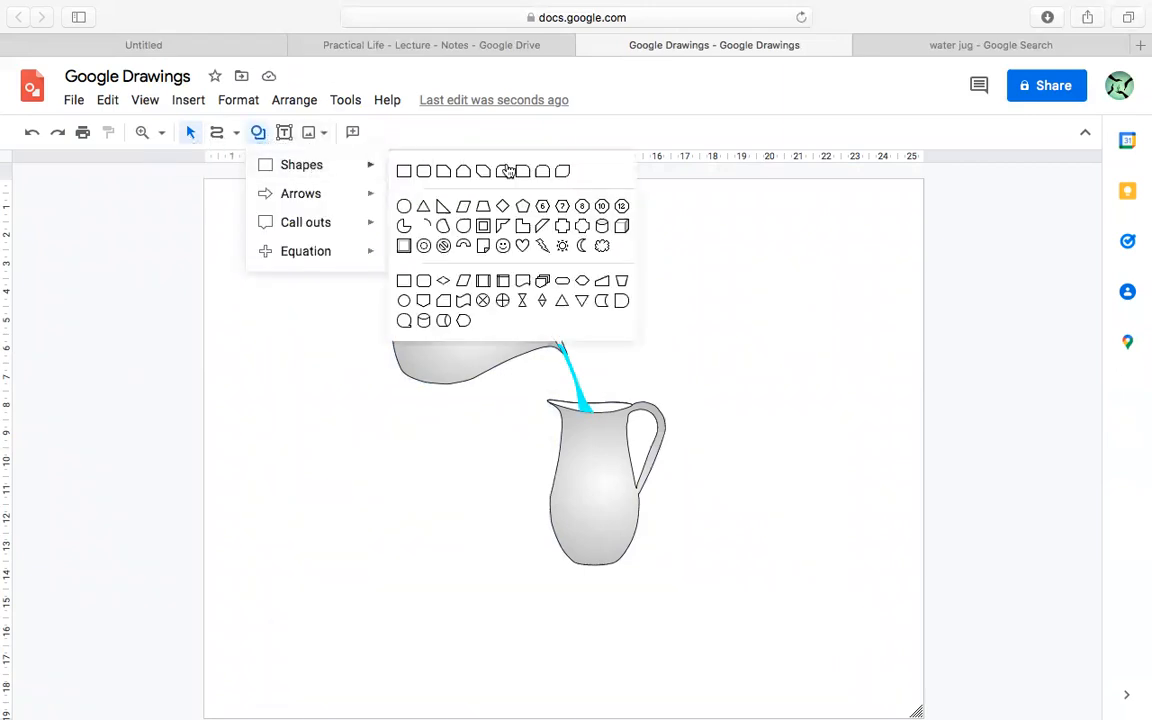
left_click(623, 229)
mouse_move(289, 514)
left_mouse_down()
mouse_move(676, 653)
mouse_move(866, 643)
mouse_move(882, 625)
mouse_move(872, 571)
mouse_move(888, 584)
left_mouse_up()
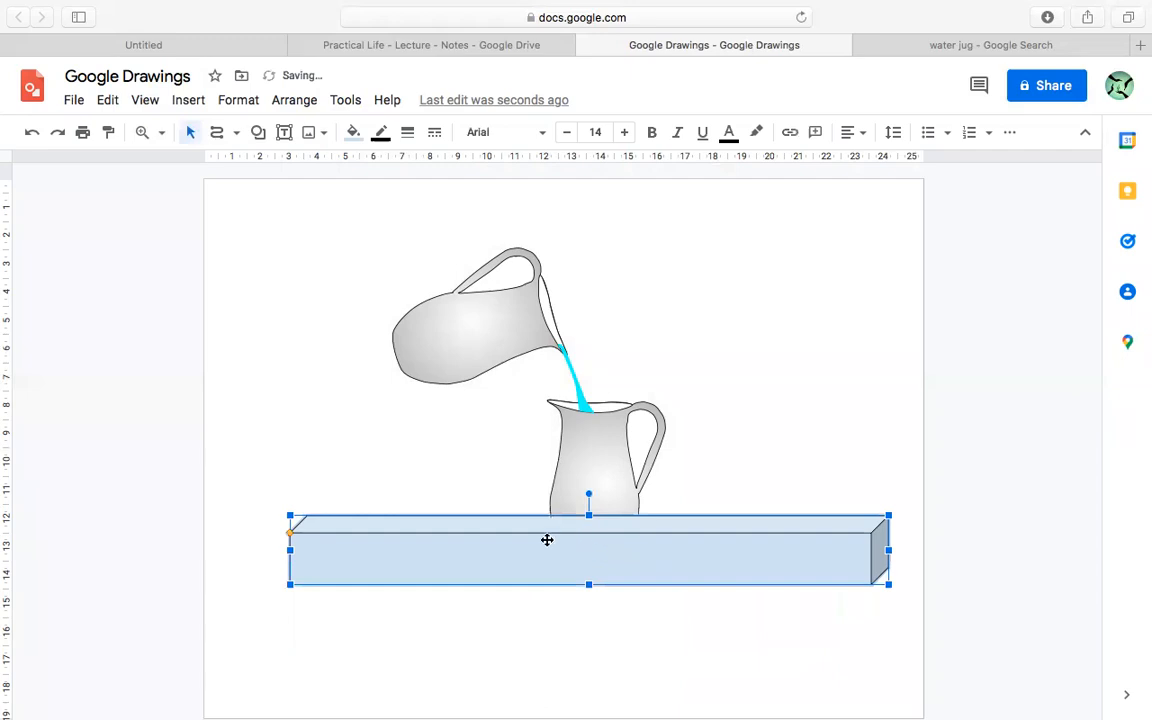
left_click_drag(289, 533, 296, 561)
left_click_drag(417, 540, 358, 526)
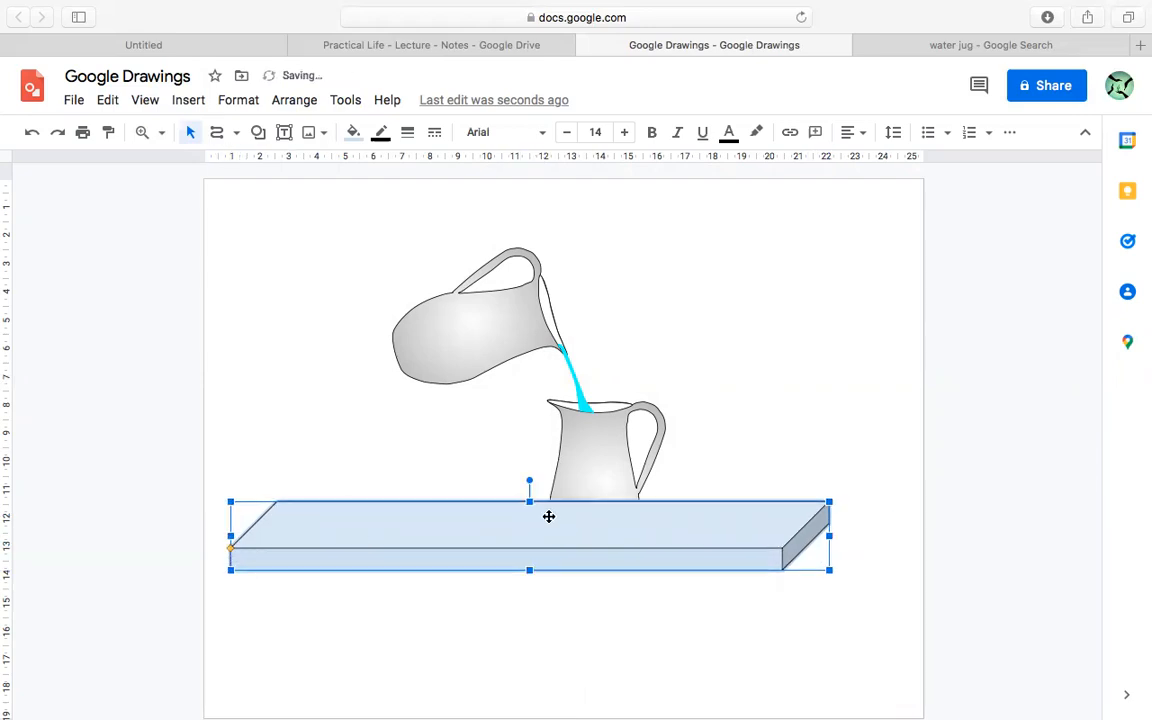
- Send the tabletop shape to the back and move it slightly down so the lower jug stands on its top face
right_click(563, 524)
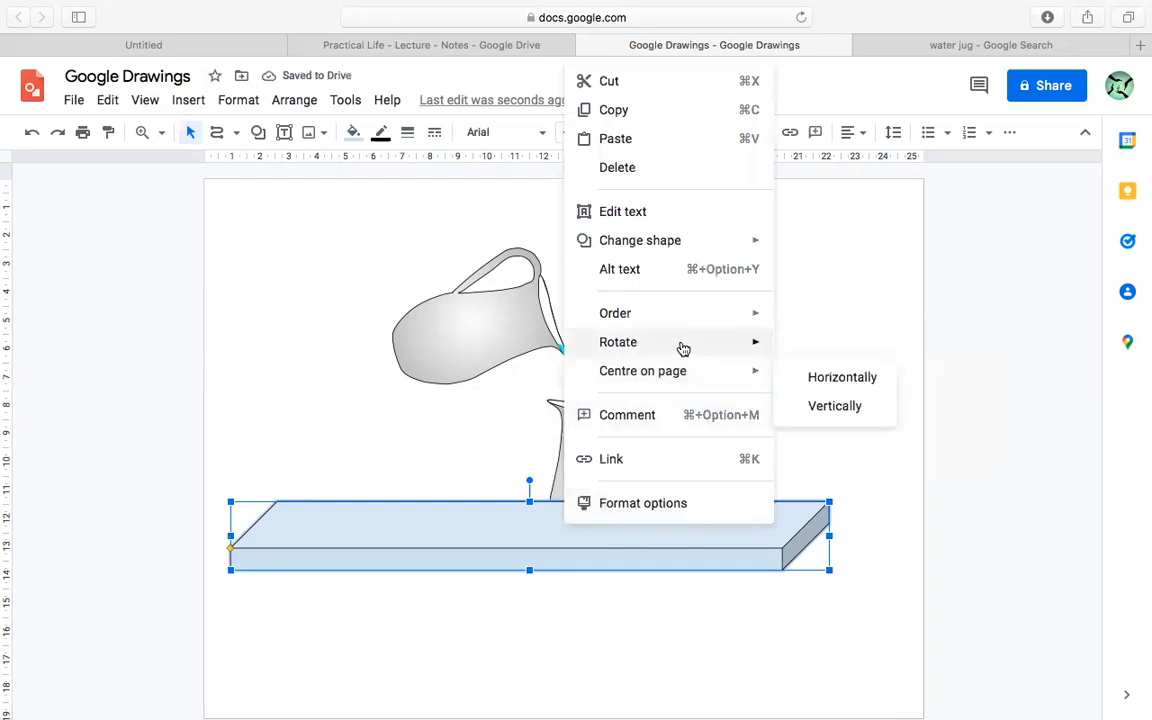
mouse_move(681, 347)
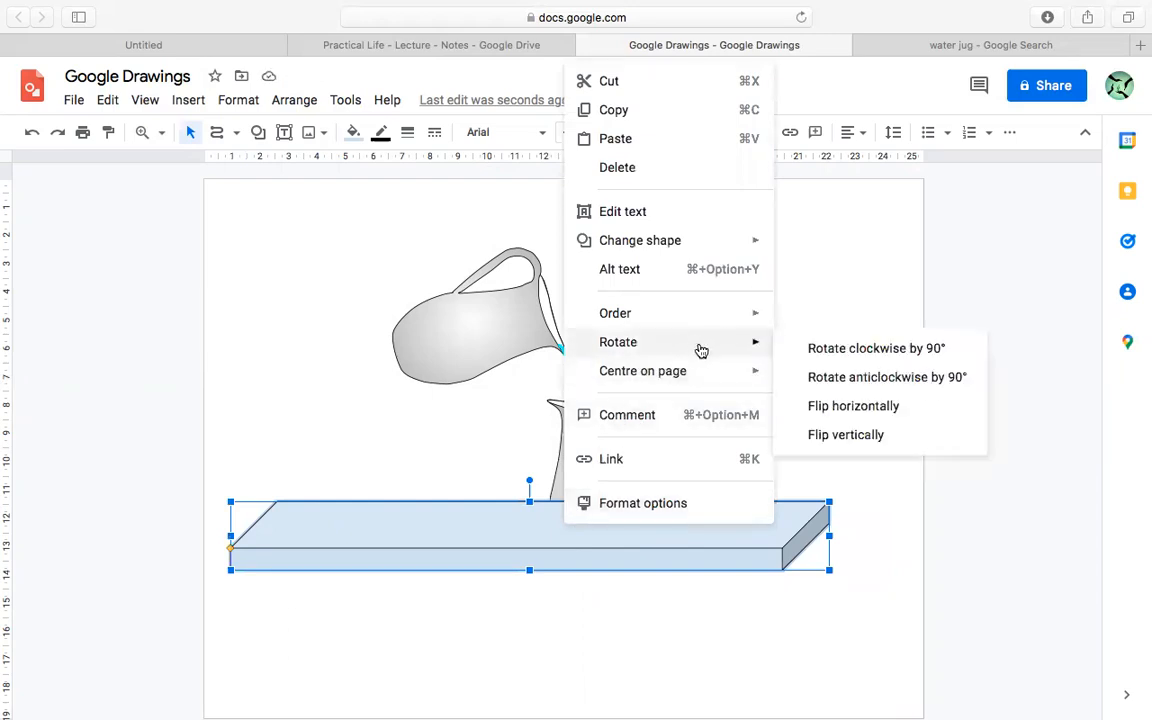
mouse_move(724, 326)
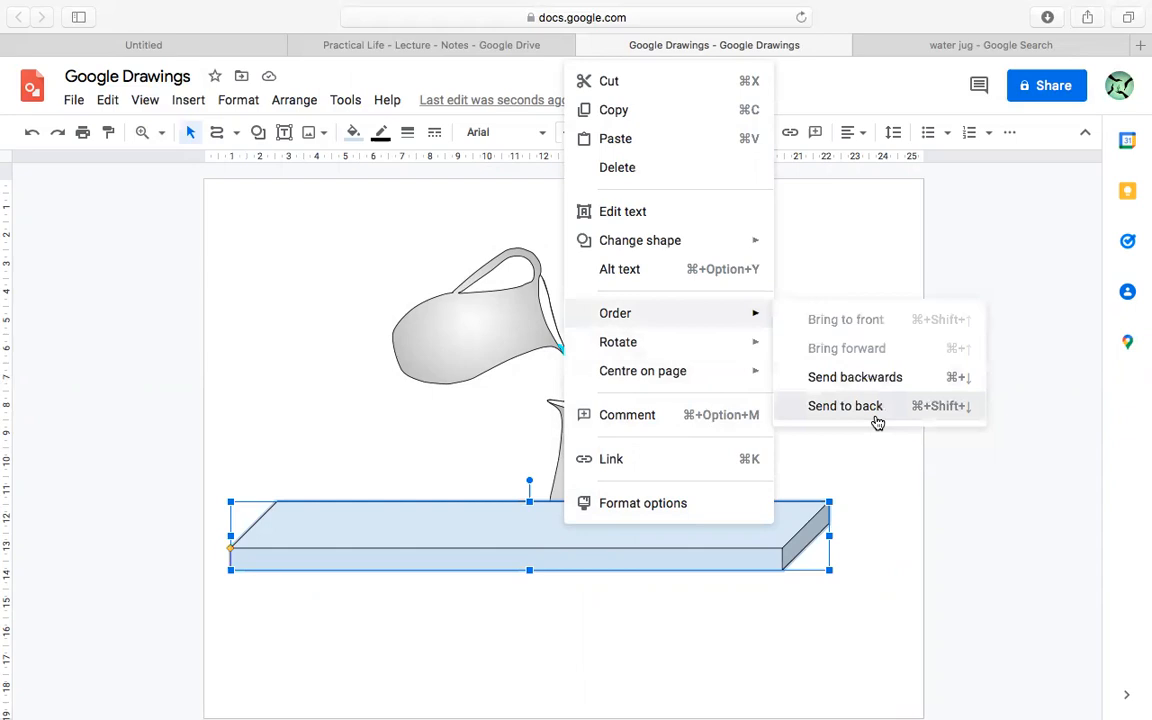
left_click(845, 406)
left_click_drag(709, 545, 699, 581)
left_click(723, 517)
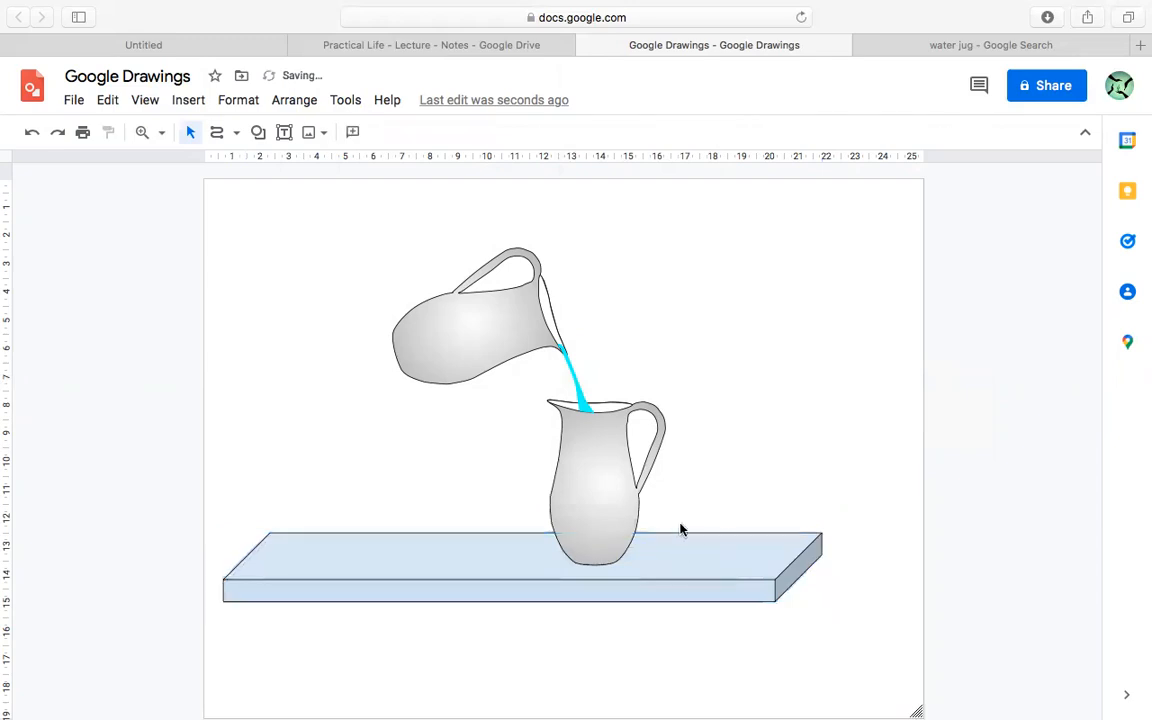
left_click(422, 553)
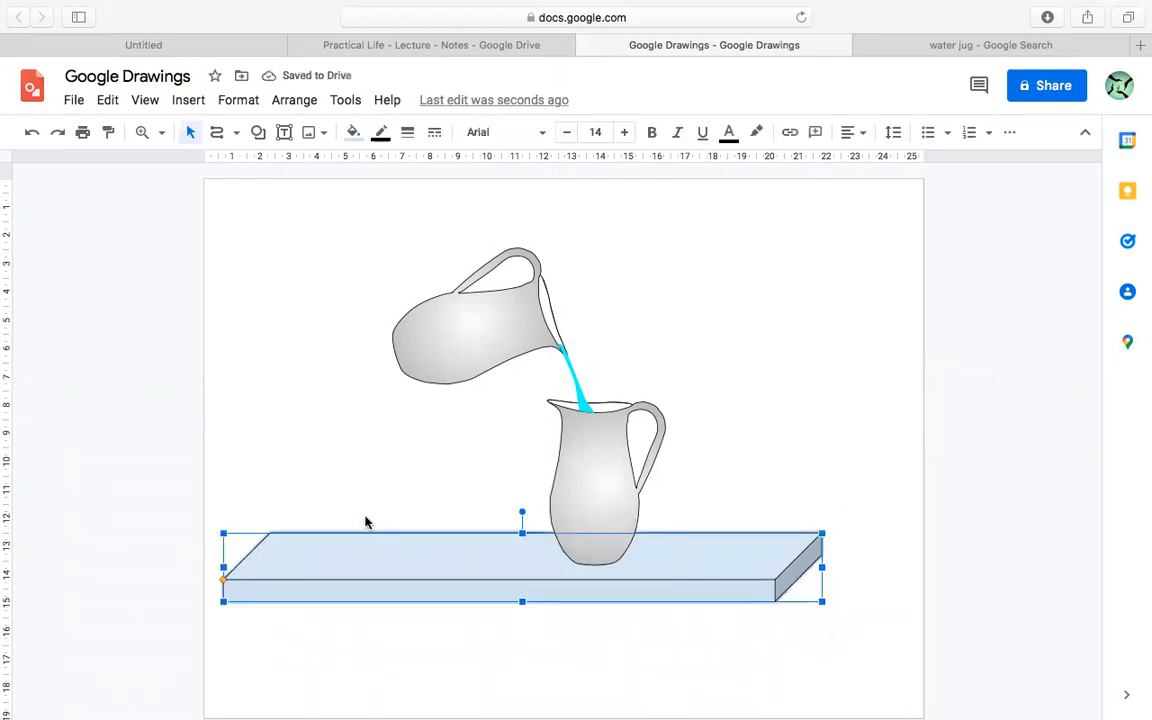
left_click(366, 522)
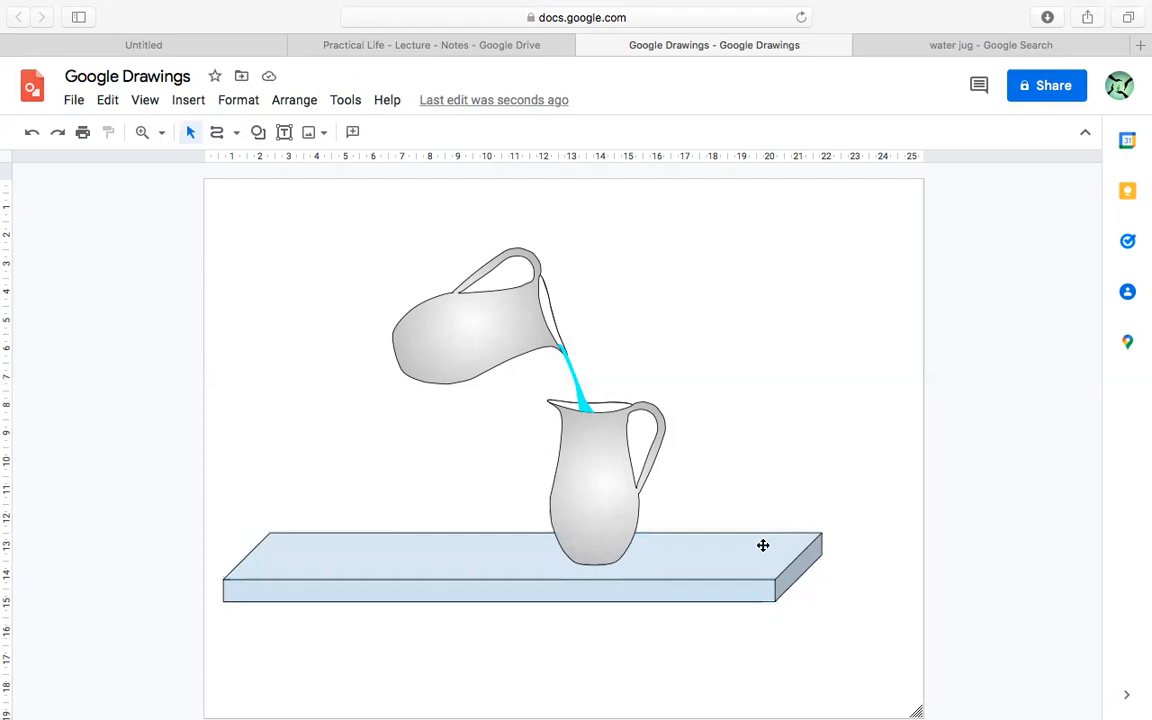